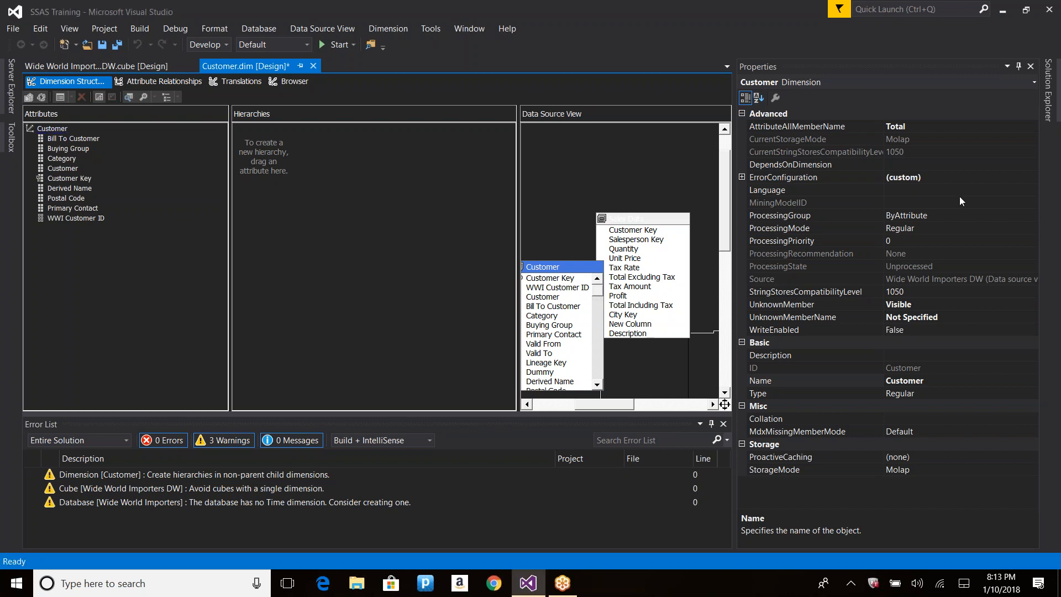
# Open the Wide World Importers DW data source view and add the Date (Dimension) table to it.
pyautogui.click(1046, 113)
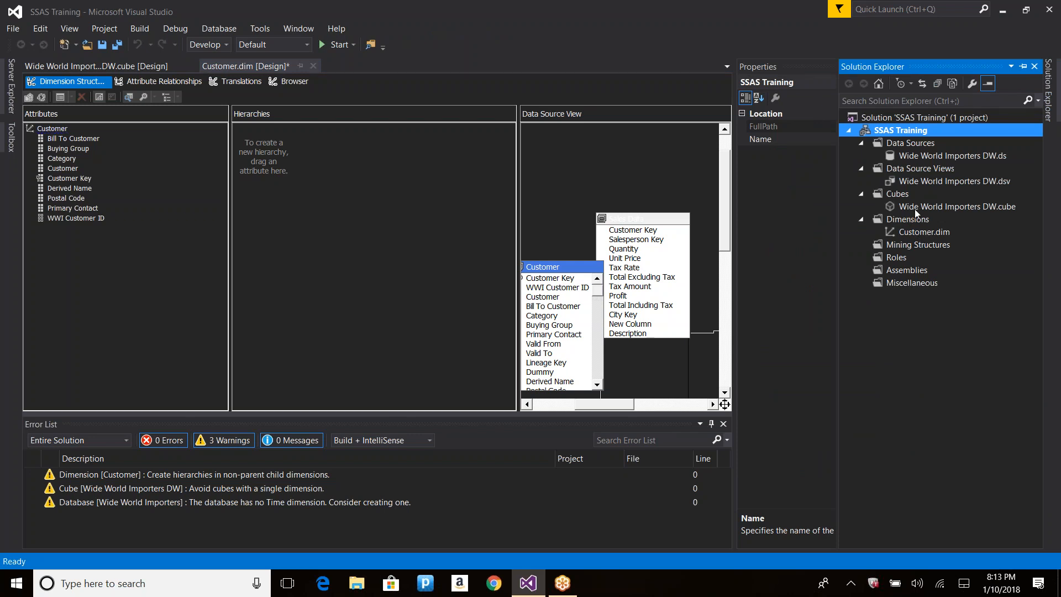
pyautogui.doubleClick(920, 180)
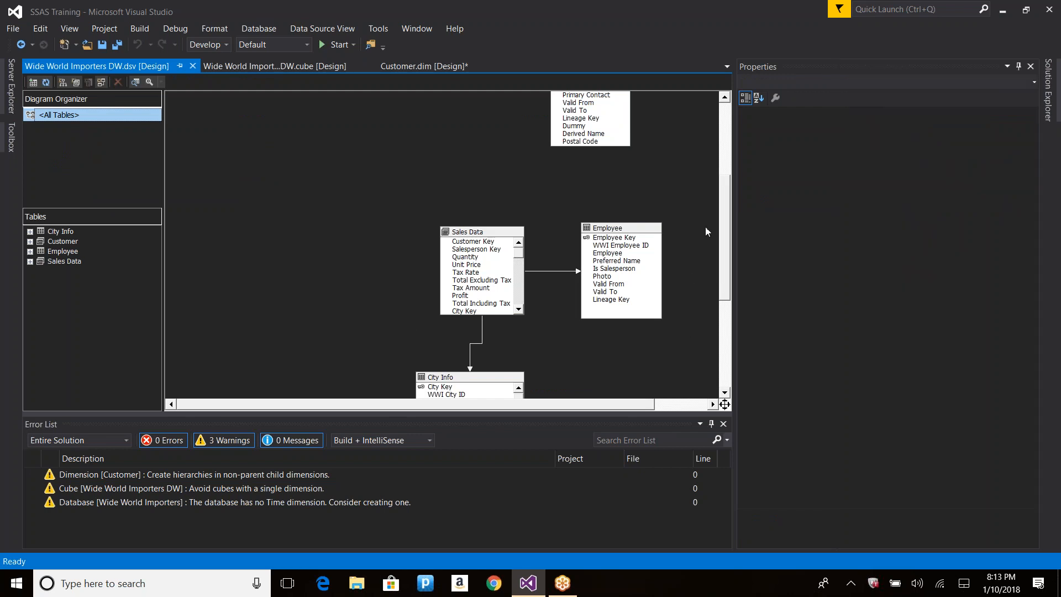
pyautogui.click(292, 160)
pyautogui.rightClick(292, 160)
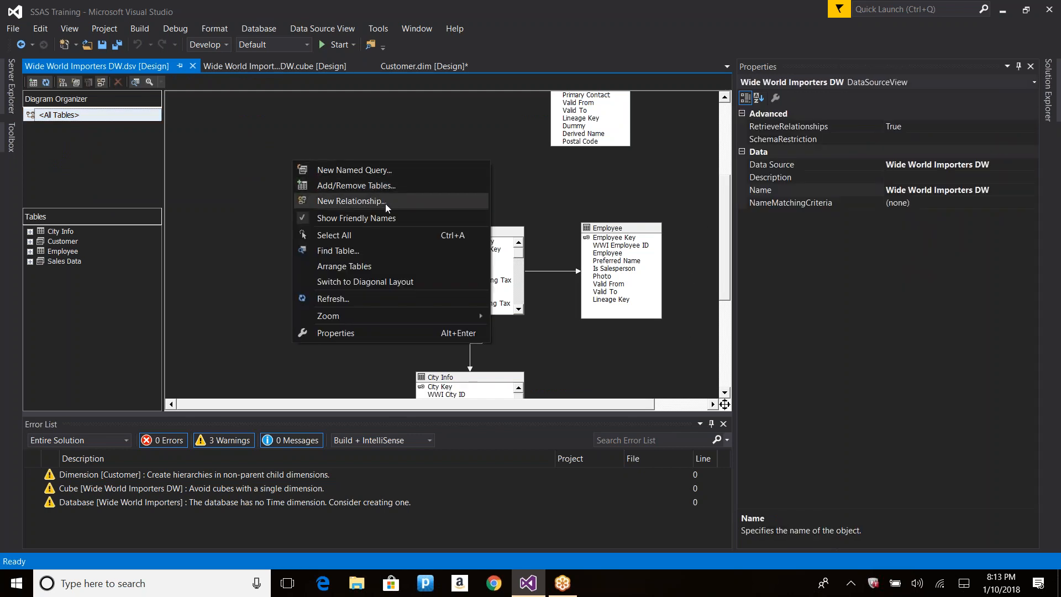
pyautogui.click(376, 188)
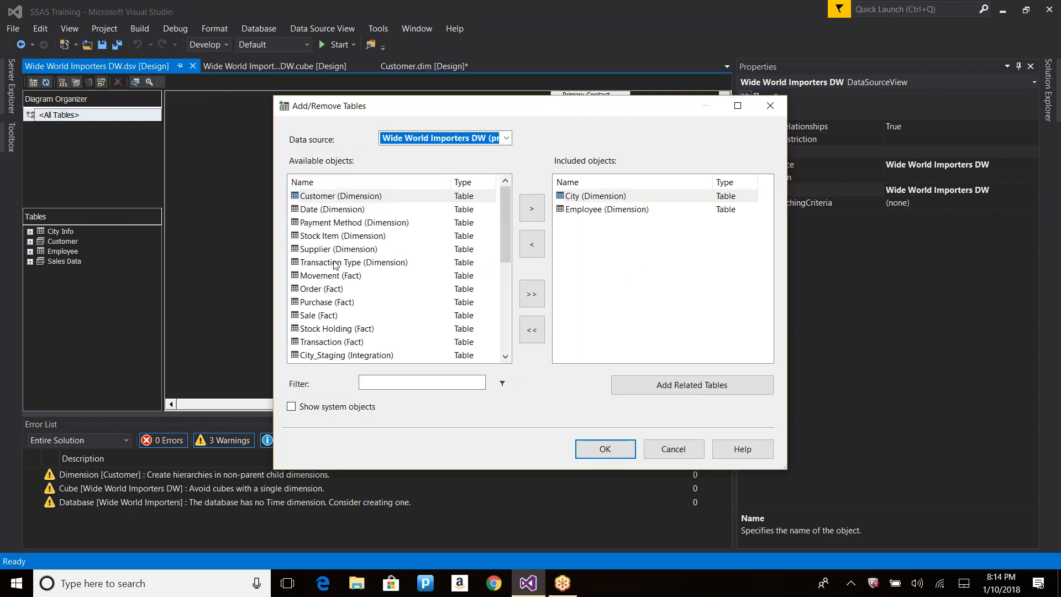
pyautogui.click(343, 209)
pyautogui.click(532, 208)
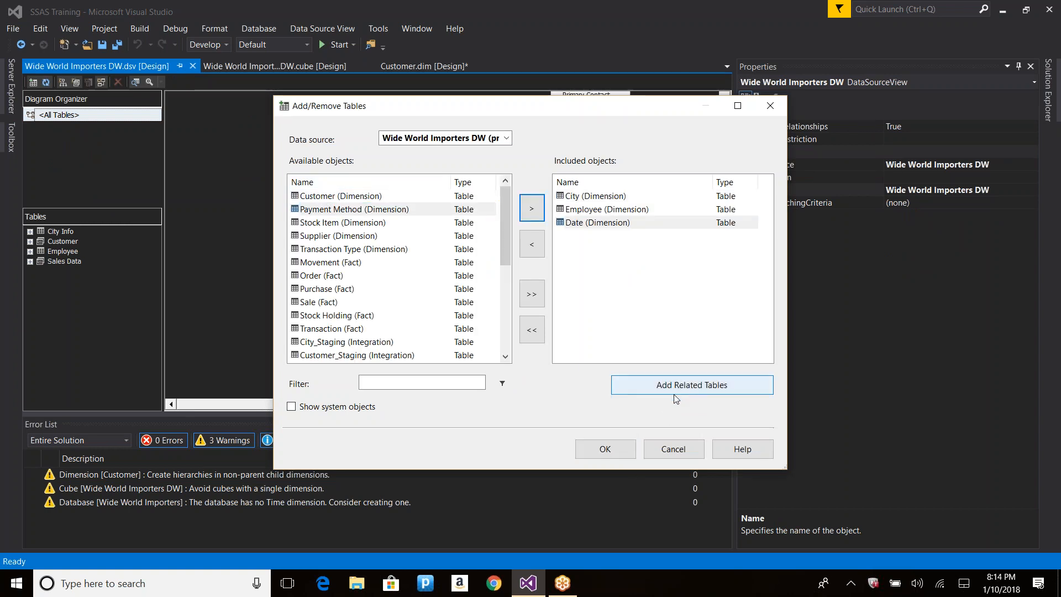
pyautogui.click(609, 451)
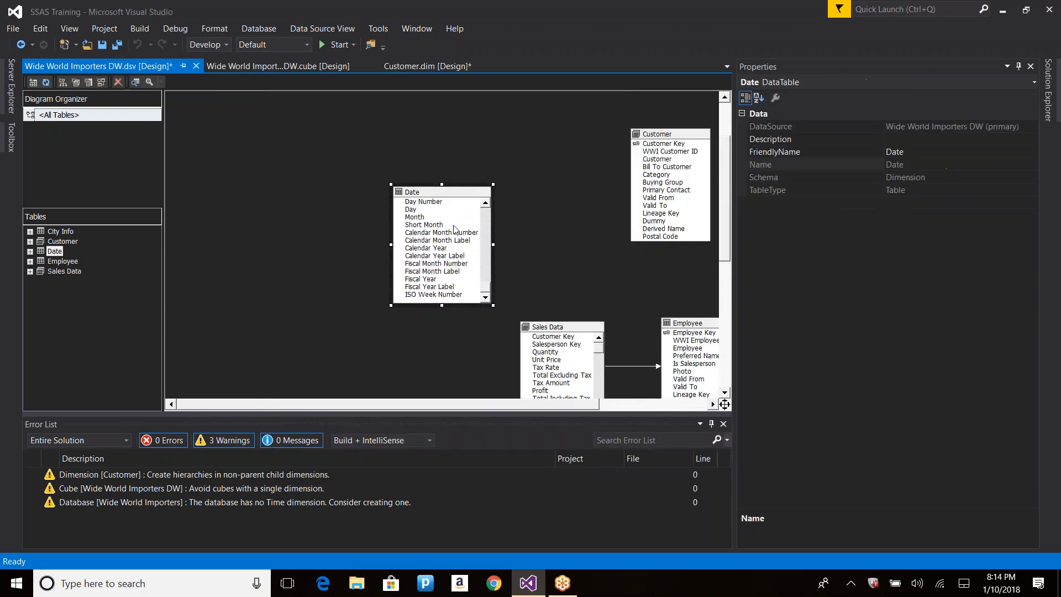
pyautogui.click(539, 213)
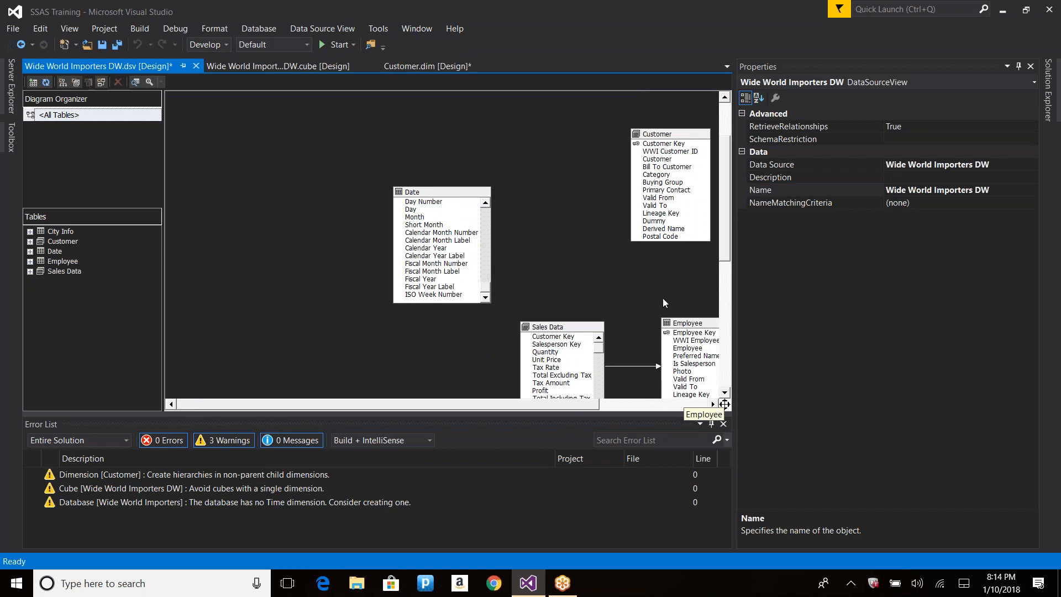
pyautogui.click(1048, 106)
pyautogui.rightClick(900, 221)
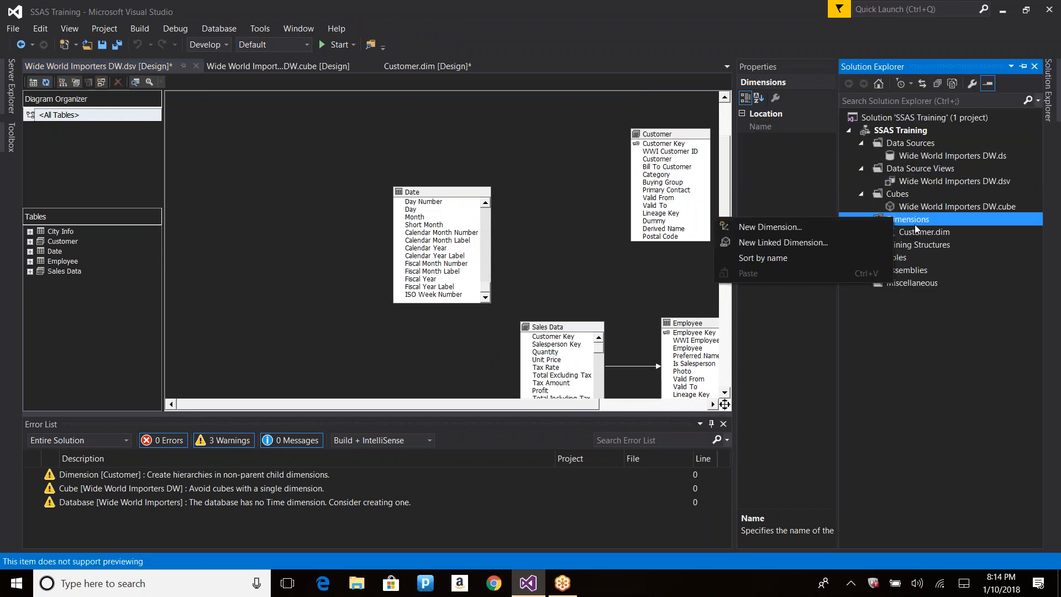
pyautogui.click(844, 223)
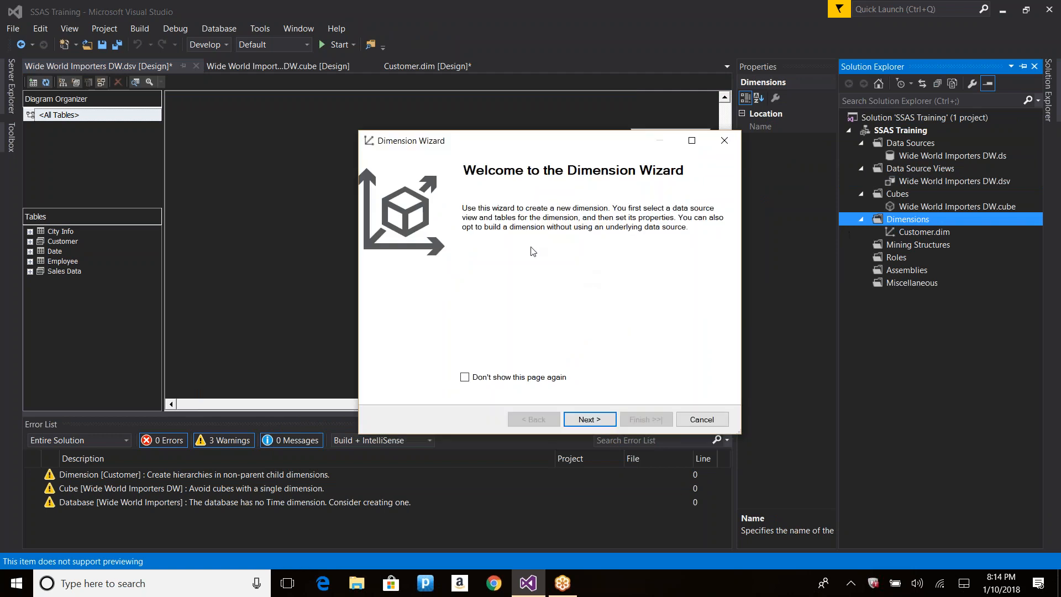
pyautogui.click(583, 418)
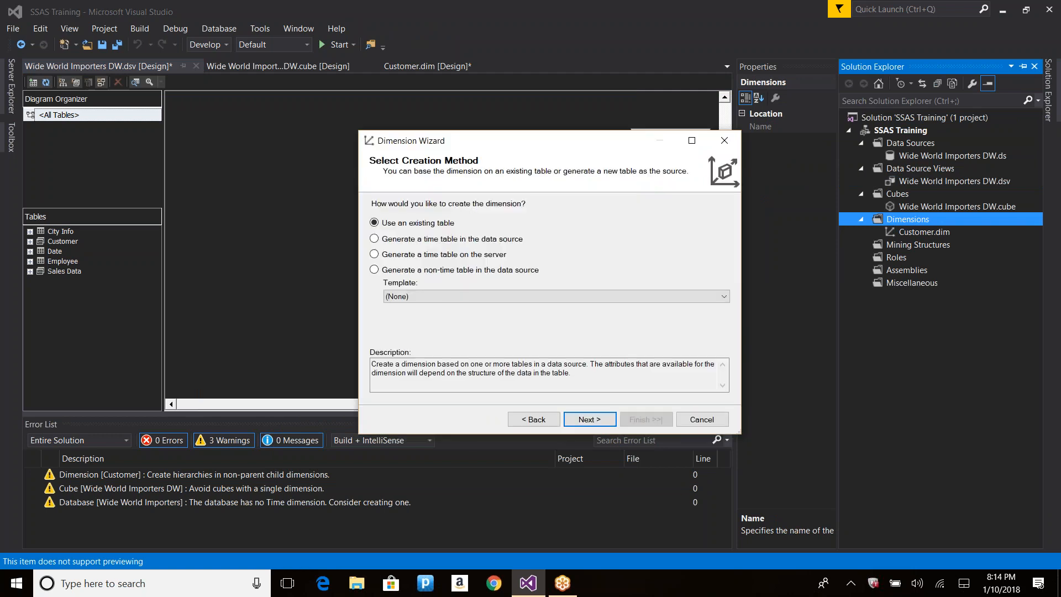
pyautogui.click(586, 419)
pyautogui.click(432, 247)
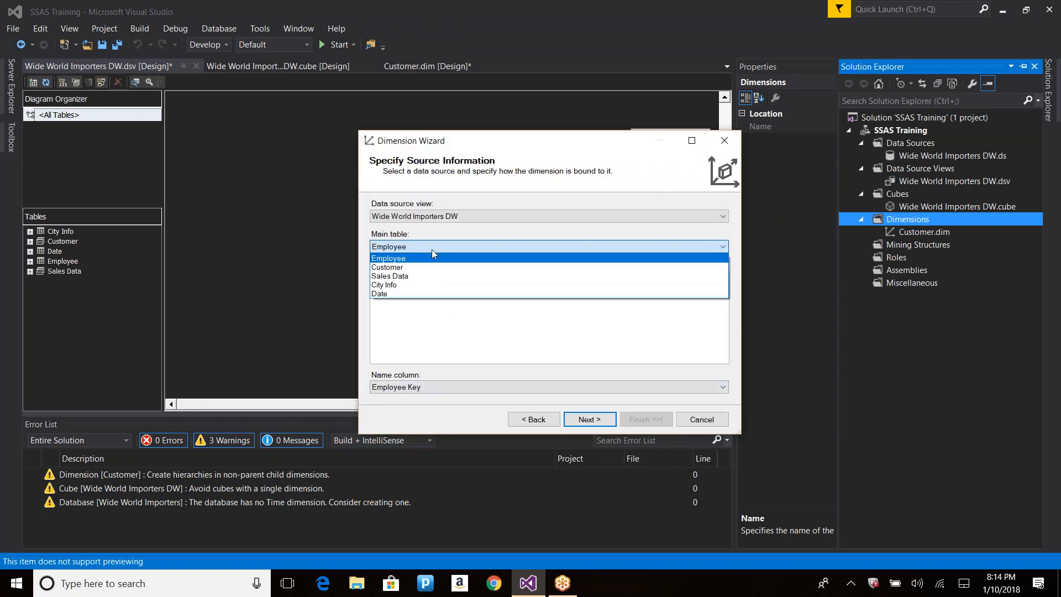
pyautogui.click(402, 294)
pyautogui.click(403, 290)
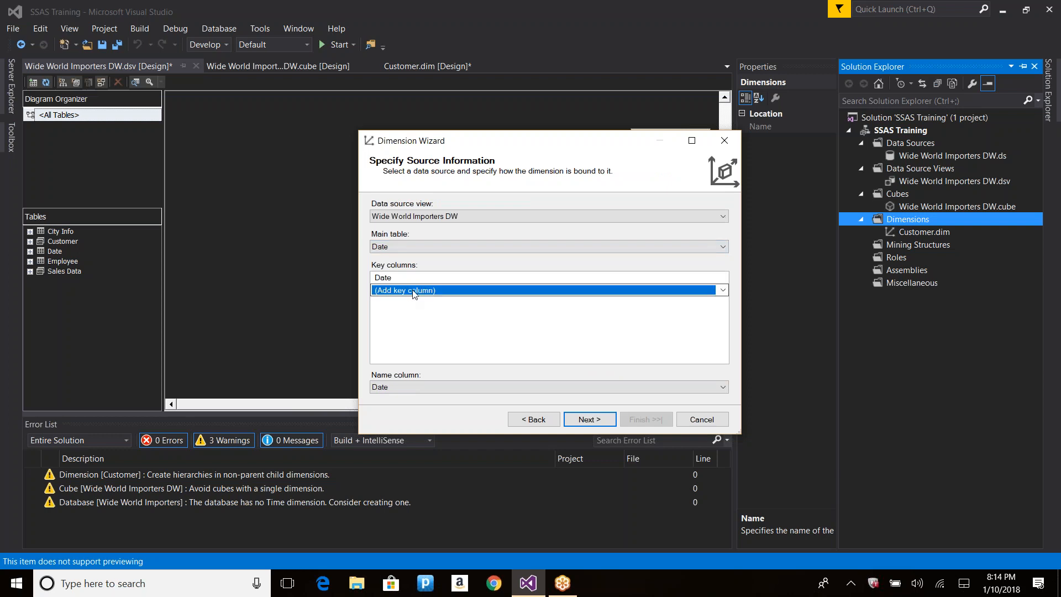
pyautogui.click(454, 327)
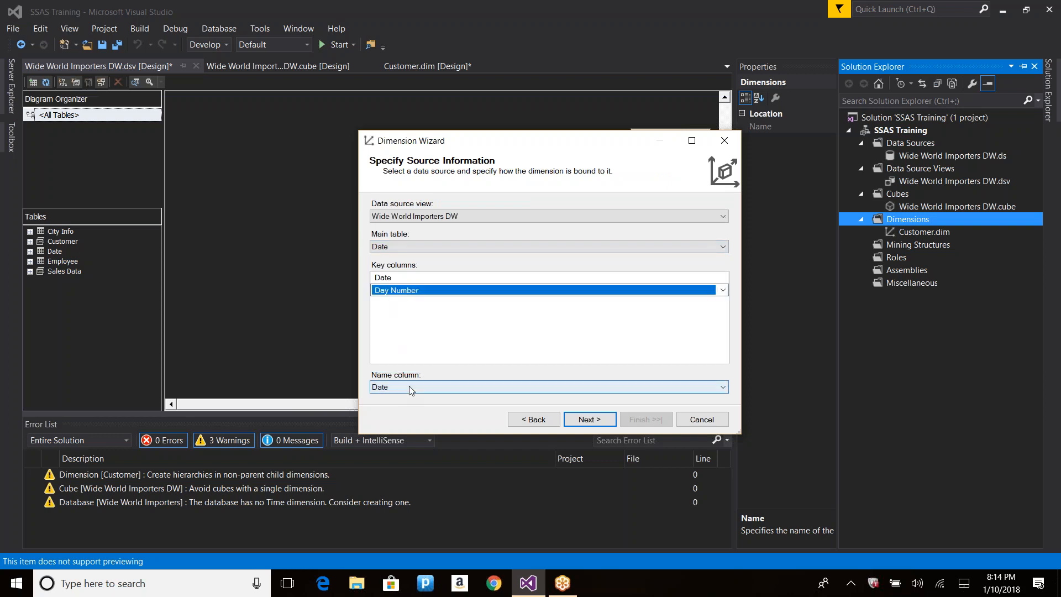
pyautogui.moveTo(599, 139); pyautogui.dragTo(782, 138)
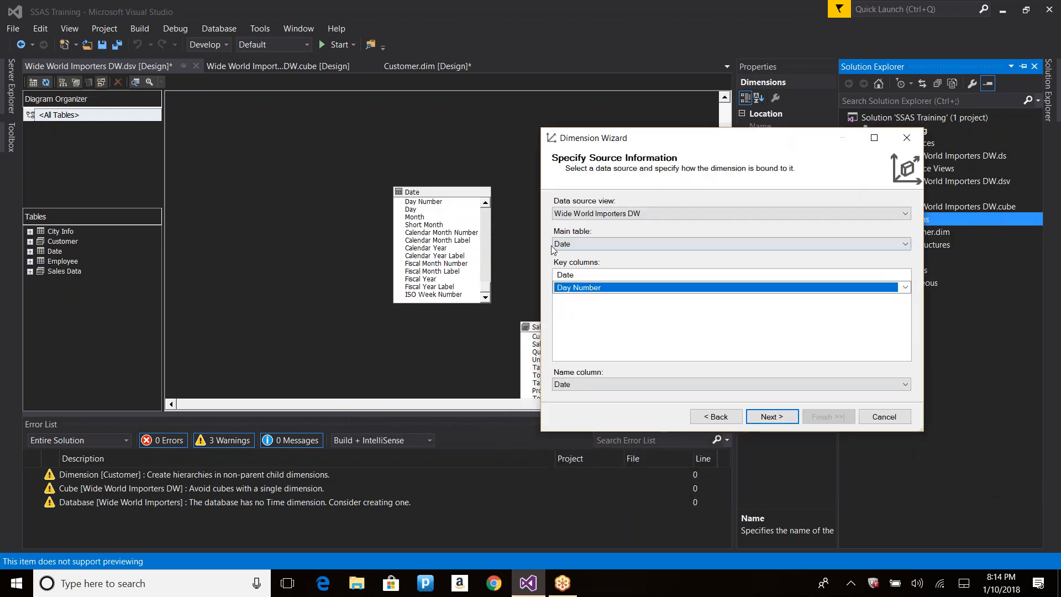
pyautogui.click(884, 417)
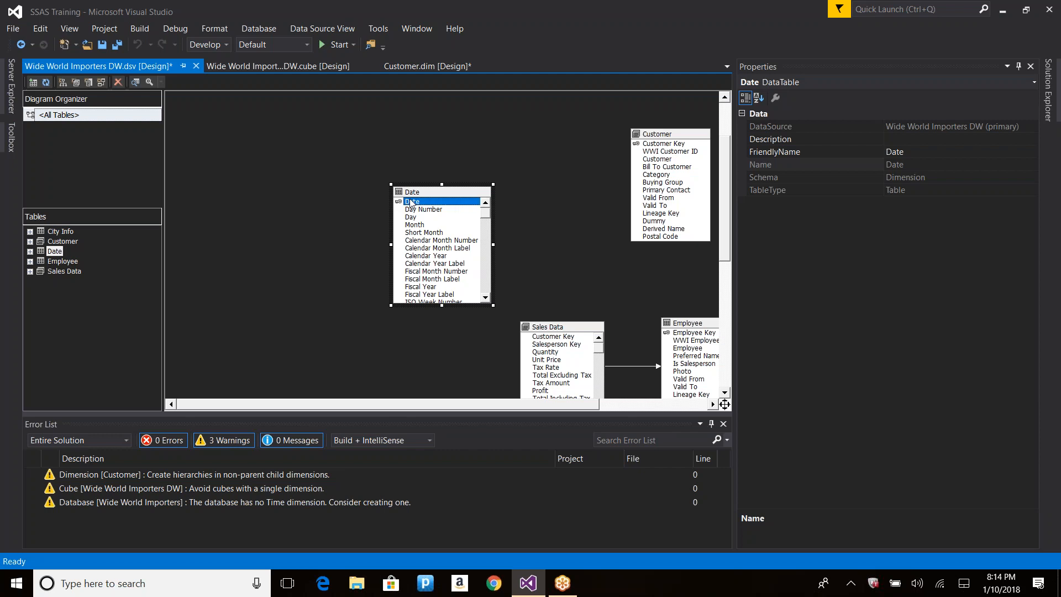
# Start a new dimension from an existing table, using Date as the main table, key column and name column.
pyautogui.click(1051, 105)
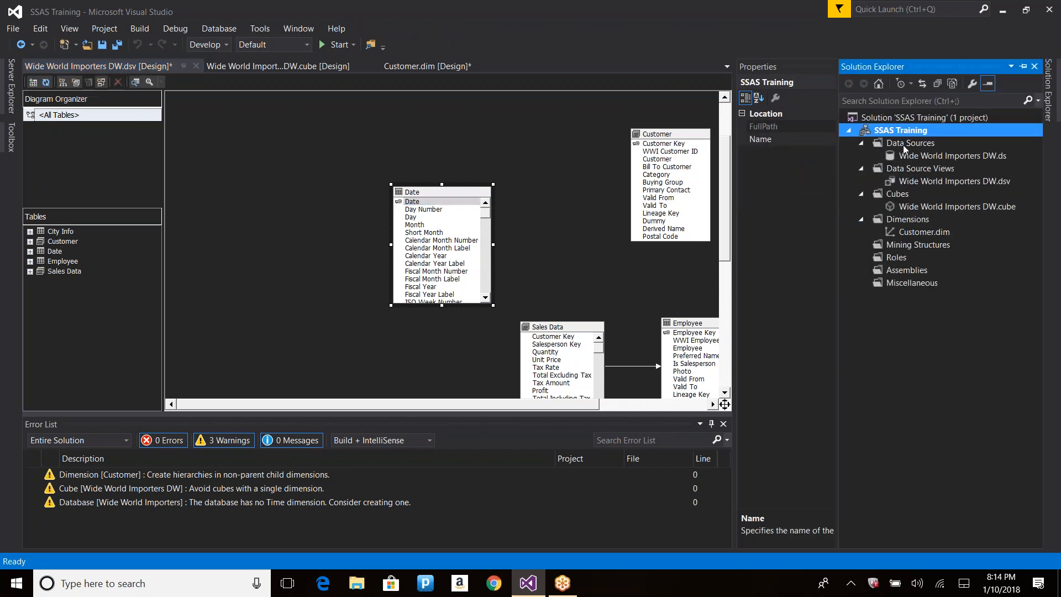
pyautogui.rightClick(898, 221)
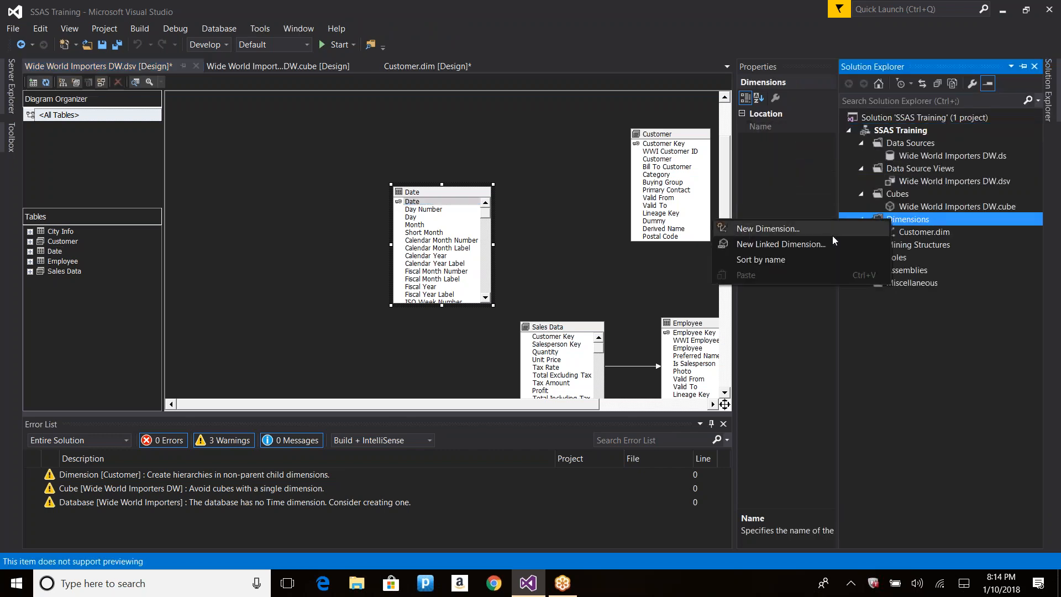
pyautogui.press('Escape')
pyautogui.click(590, 419)
pyautogui.click(590, 420)
pyautogui.click(490, 247)
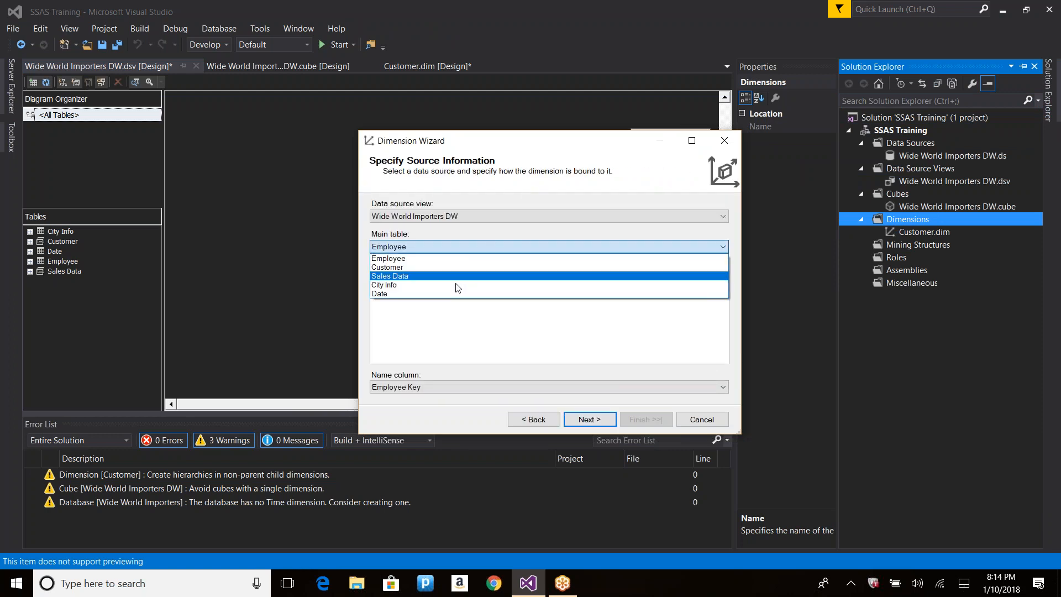
pyautogui.click(455, 285)
pyautogui.click(440, 281)
pyautogui.click(424, 388)
pyautogui.click(424, 391)
pyautogui.click(589, 419)
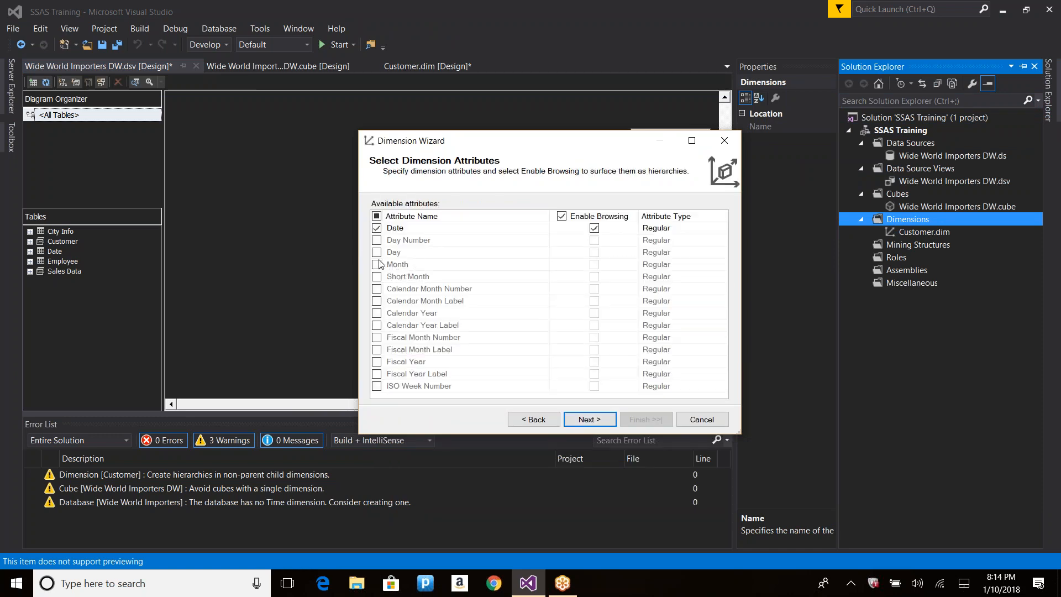
# Include Day Number, Day, Month, Short Month, Calendar Month Number, Calendar Month Label and Calendar Year as attributes, and finish the dimension as Date.
pyautogui.click(377, 241)
pyautogui.click(377, 252)
pyautogui.click(377, 265)
pyautogui.click(376, 277)
pyautogui.click(376, 289)
pyautogui.click(377, 313)
pyautogui.click(377, 362)
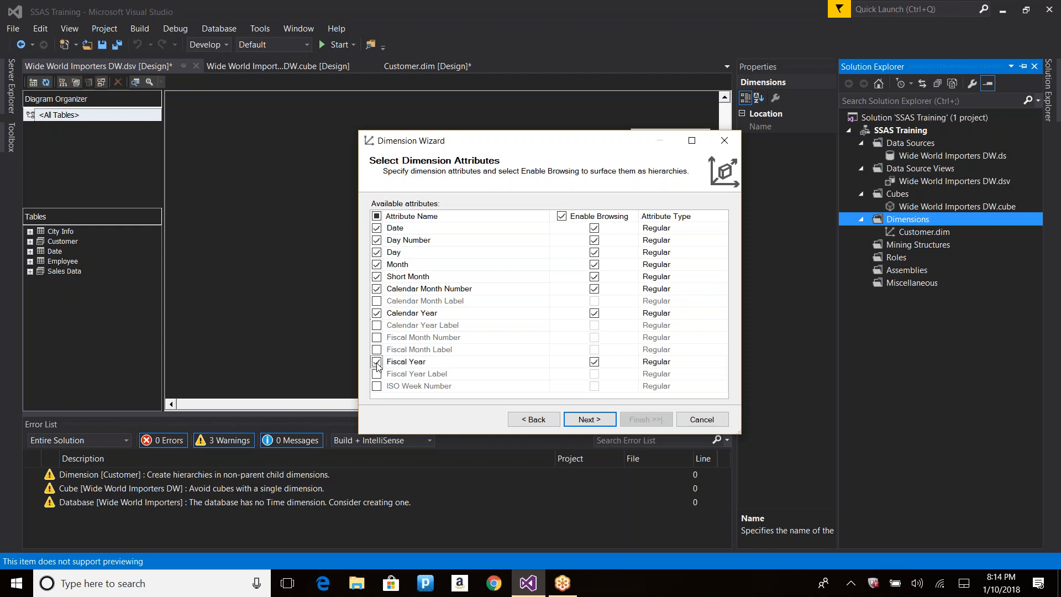
pyautogui.click(377, 362)
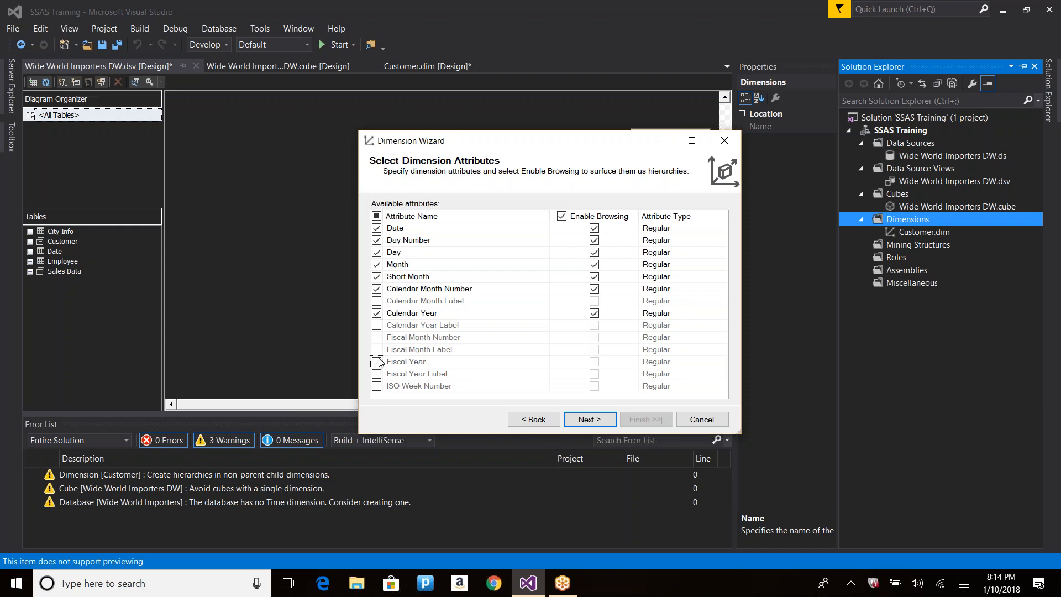
pyautogui.click(377, 301)
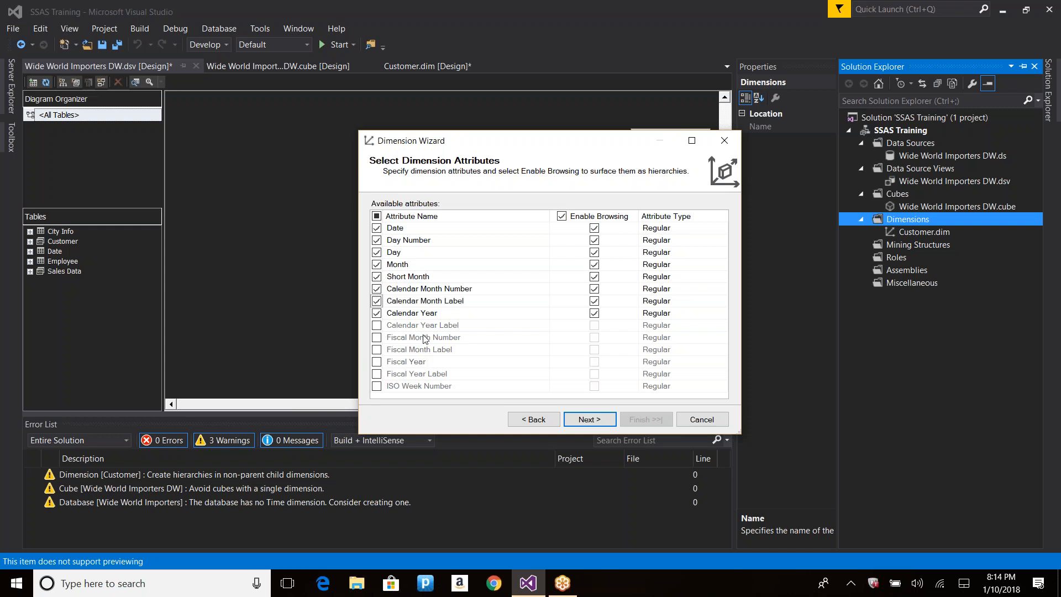
pyautogui.click(585, 418)
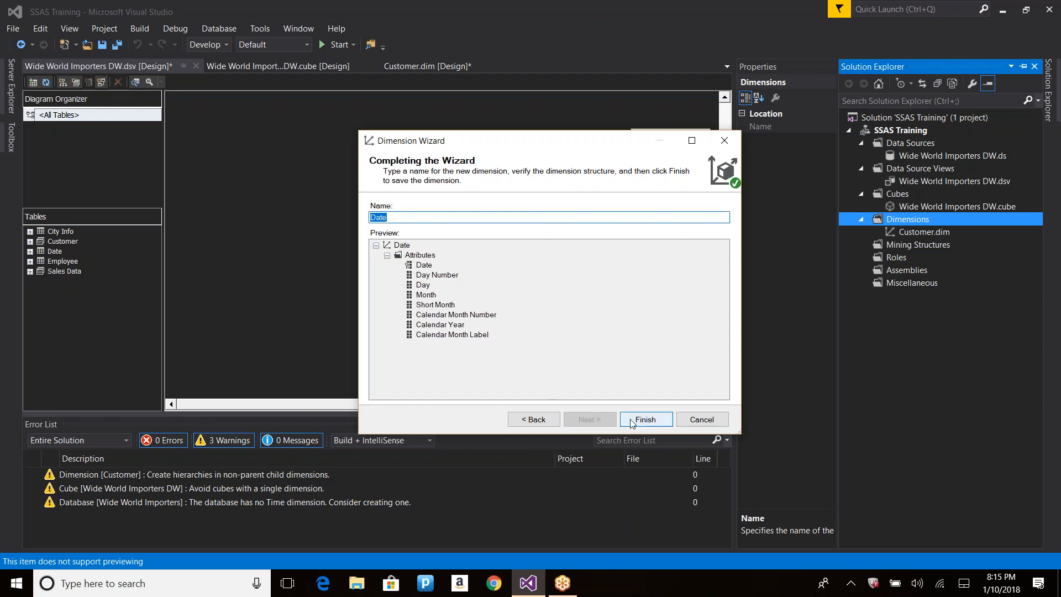
pyautogui.click(642, 420)
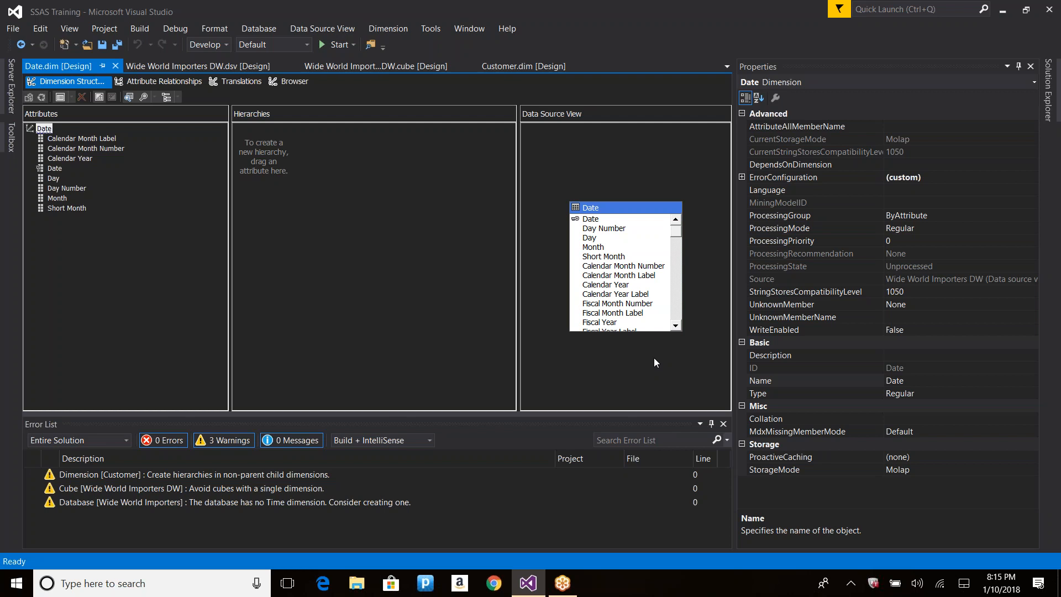
# Open the Wide World Importers DW cube and add the Date dimension to it.
pyautogui.click(1048, 88)
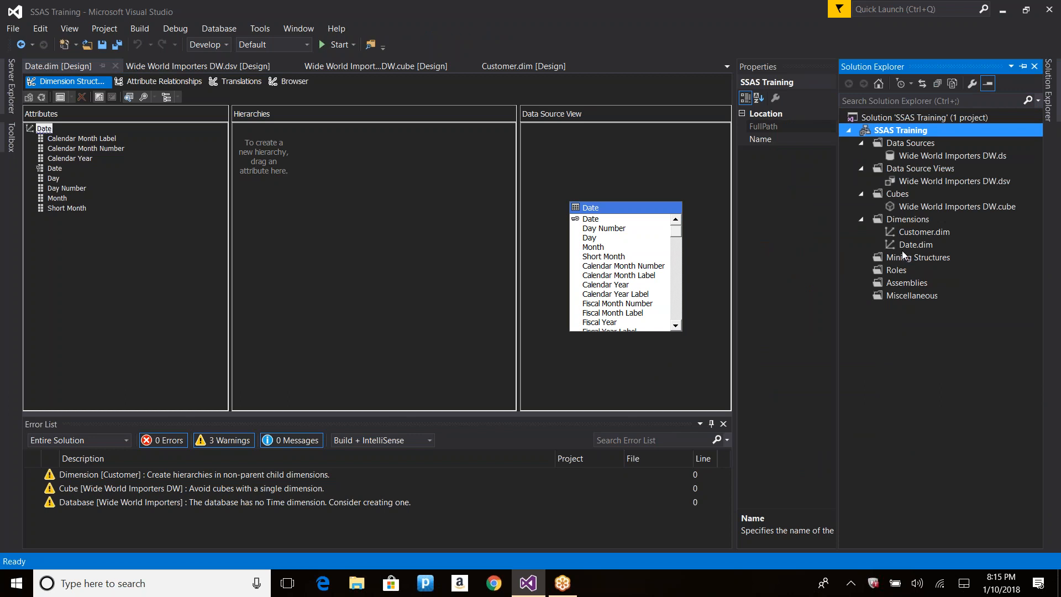
pyautogui.doubleClick(914, 207)
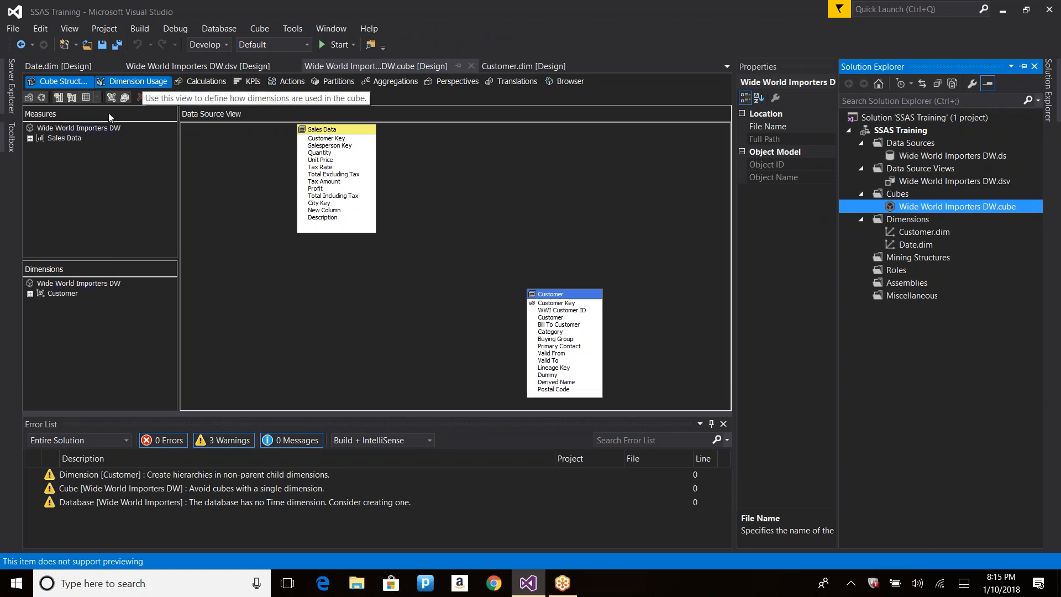
pyautogui.rightClick(61, 287)
pyautogui.click(111, 294)
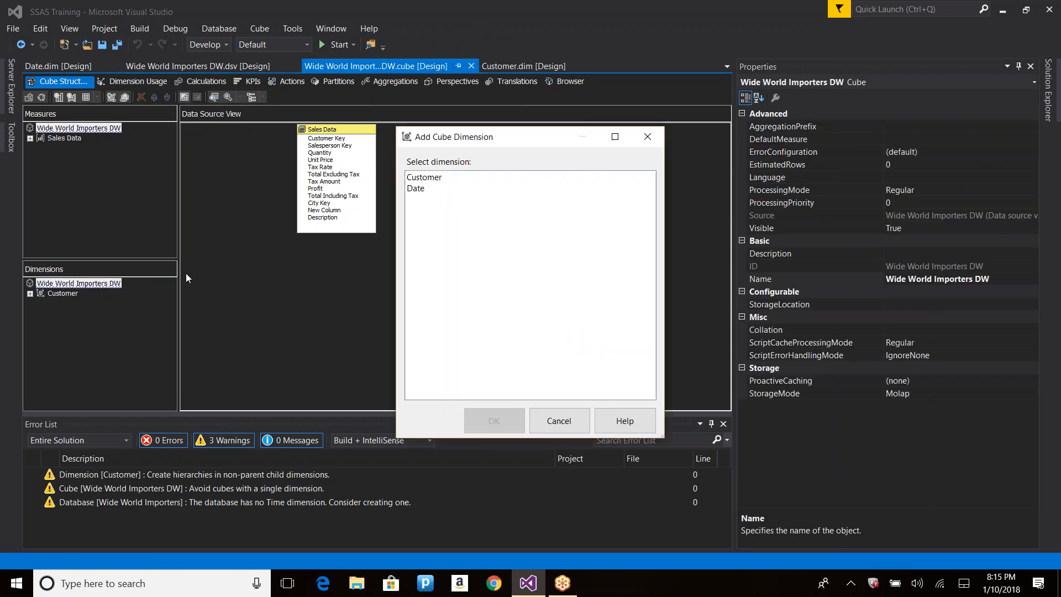
pyautogui.doubleClick(420, 189)
pyautogui.click(138, 81)
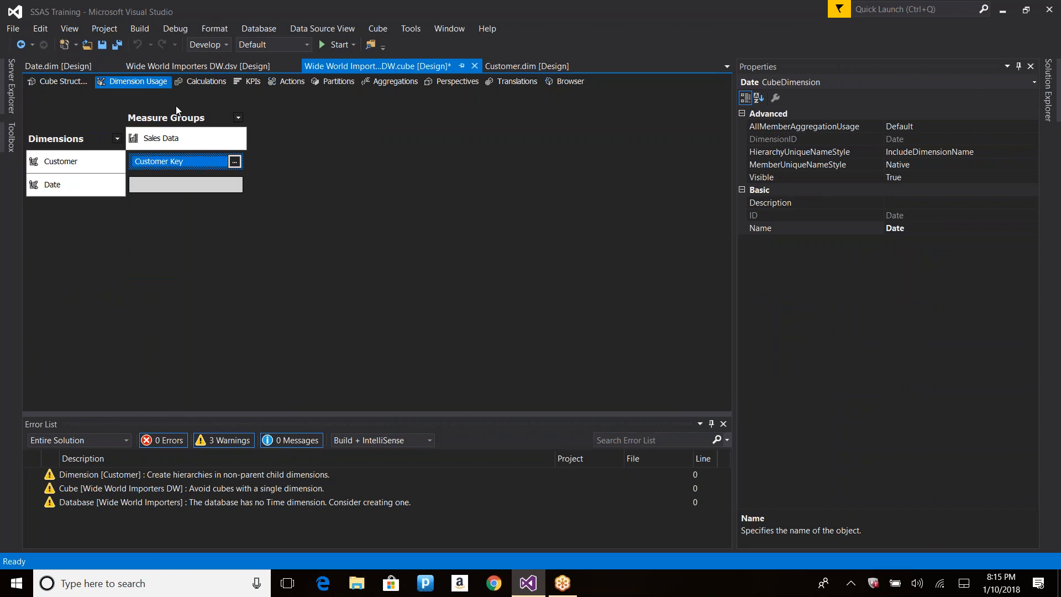
pyautogui.click(177, 184)
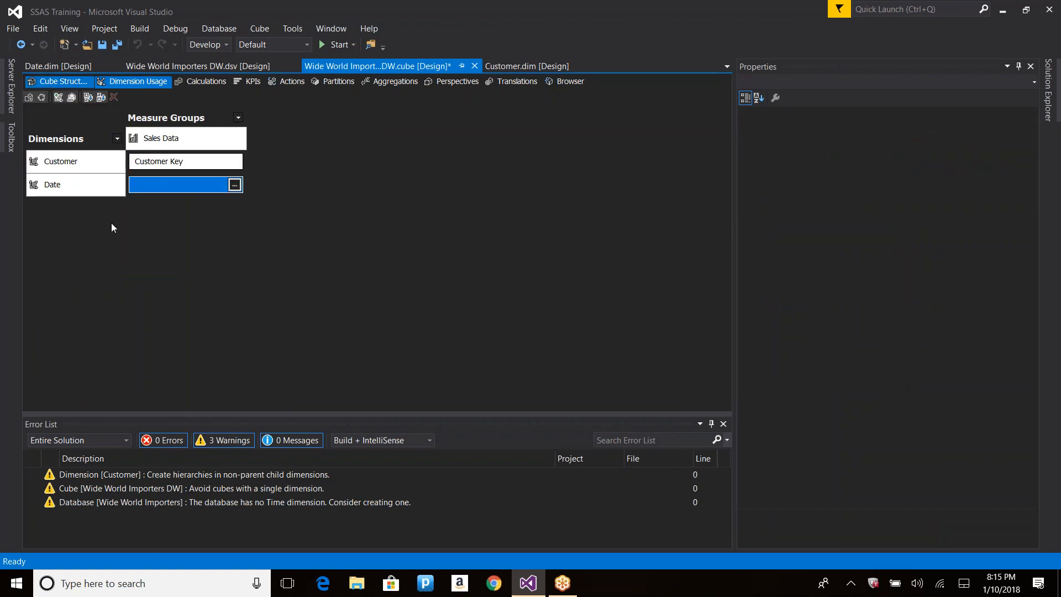
pyautogui.click(235, 185)
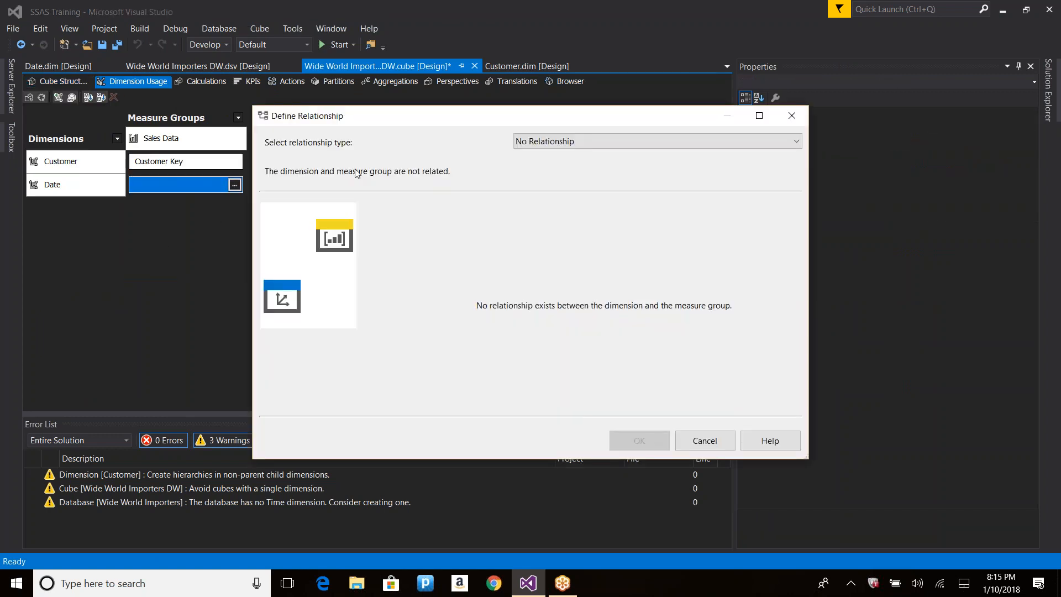
pyautogui.press('Down')
pyautogui.click(519, 211)
pyautogui.click(518, 225)
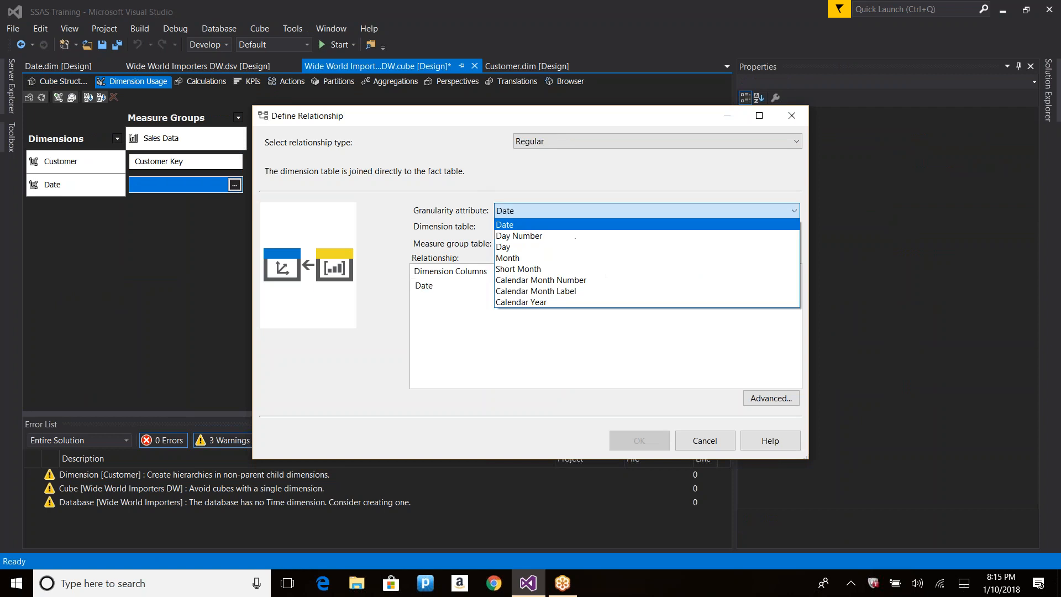
pyautogui.click(698, 285)
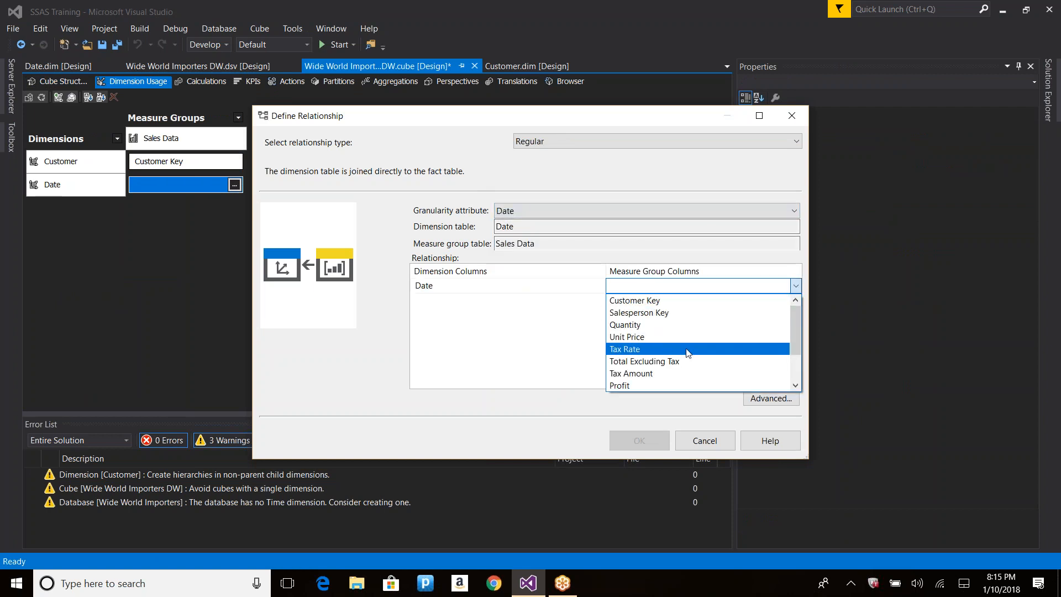
pyautogui.scroll(-2, 688, 354)
pyautogui.scroll(2, 691, 362)
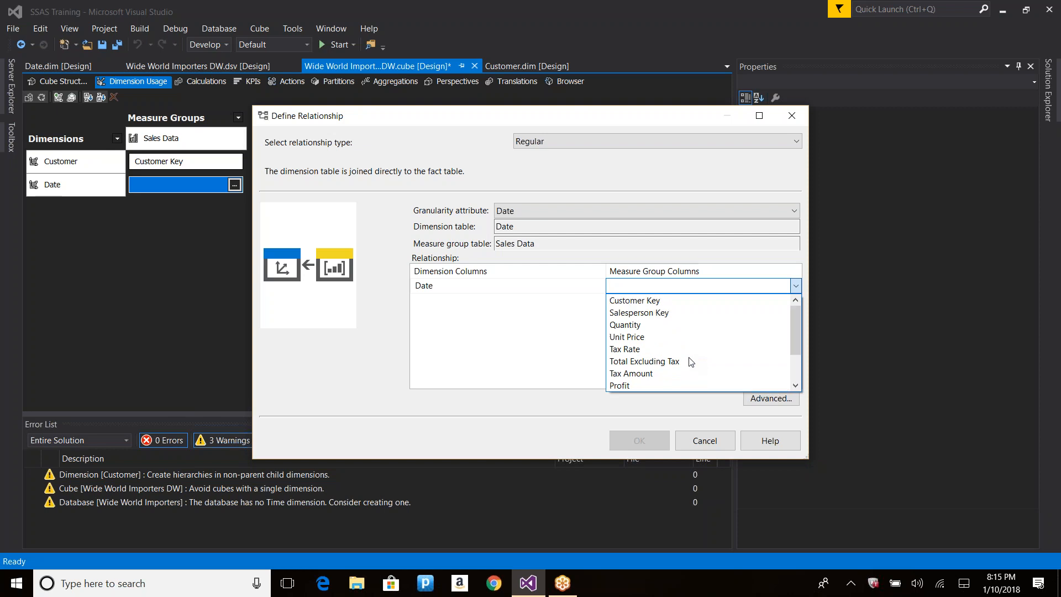
pyautogui.click(711, 442)
pyautogui.click(712, 442)
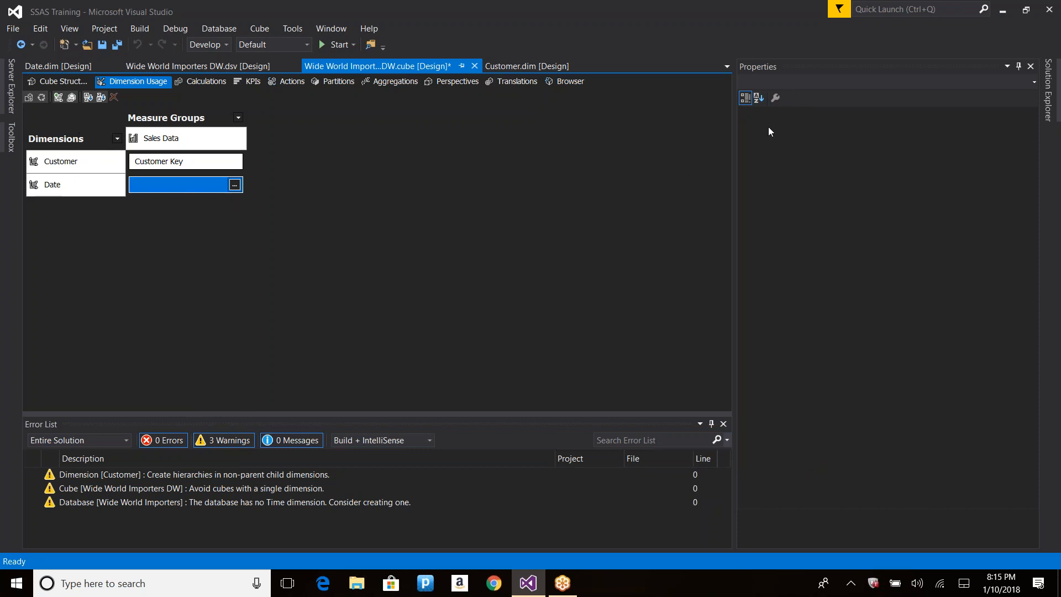
# Deploy the project and run a full process of the Wide World Importers DW cube, closing the processing dialogs.
pyautogui.click(42, 97)
pyautogui.press('Return')
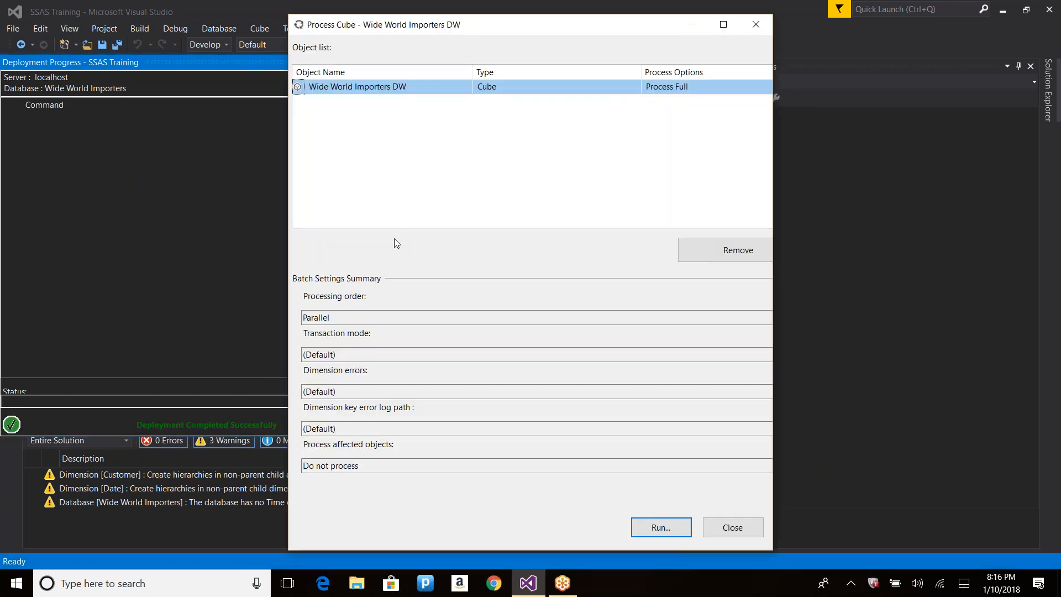
pyautogui.press('Return')
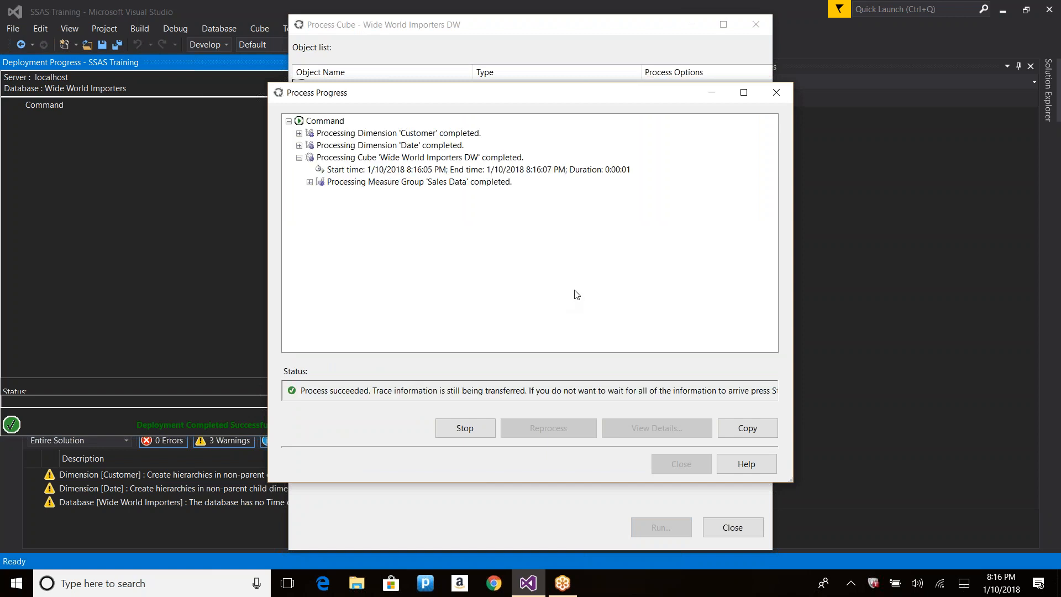
pyautogui.click(698, 467)
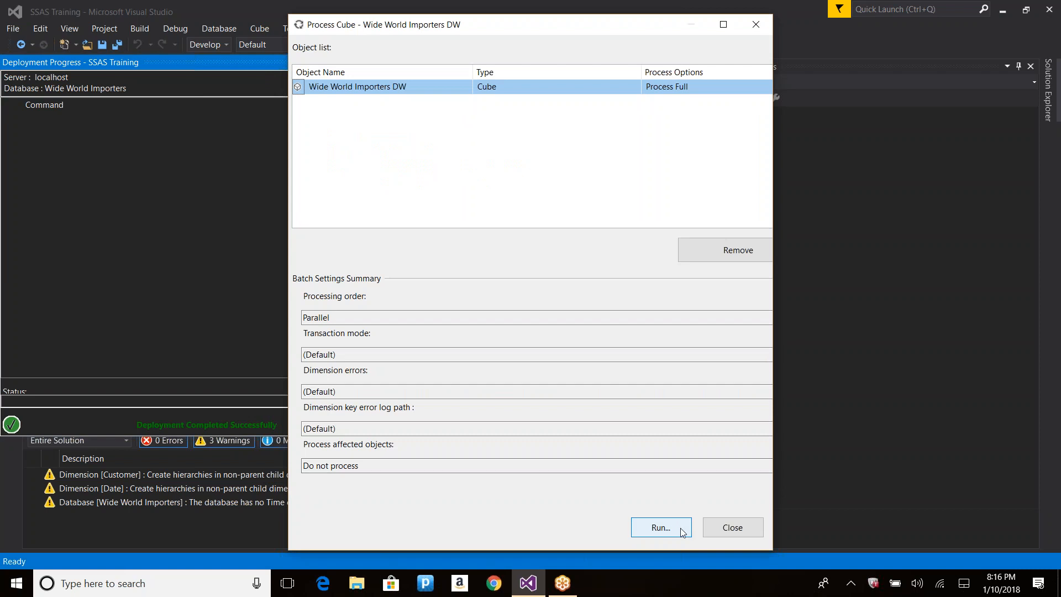
pyautogui.click(716, 531)
# Switch to Excel 2016 and create a blank workbook.
pyautogui.click(138, 583)
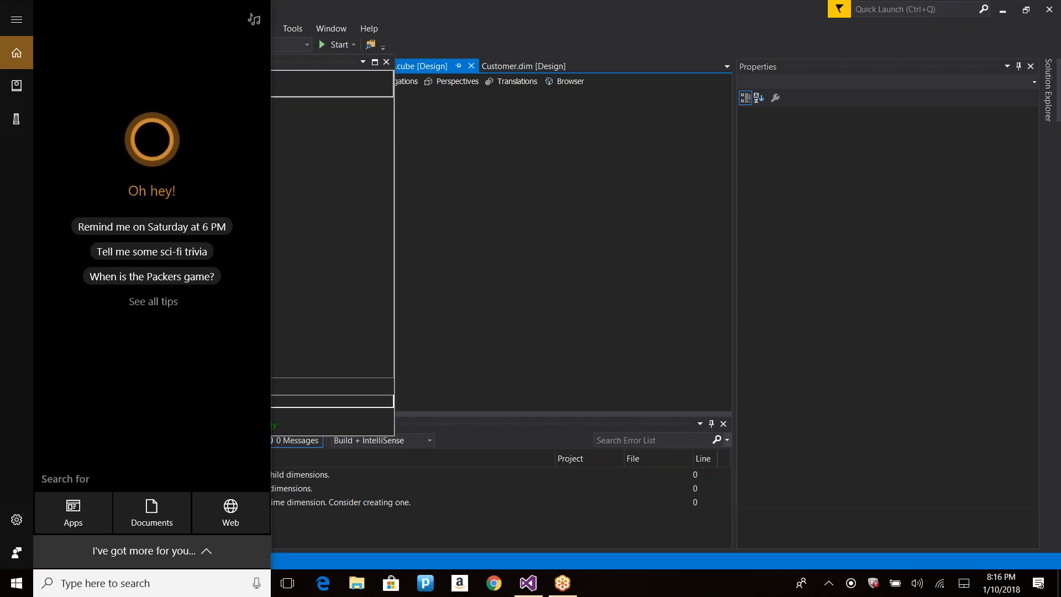
pyautogui.write('exe')
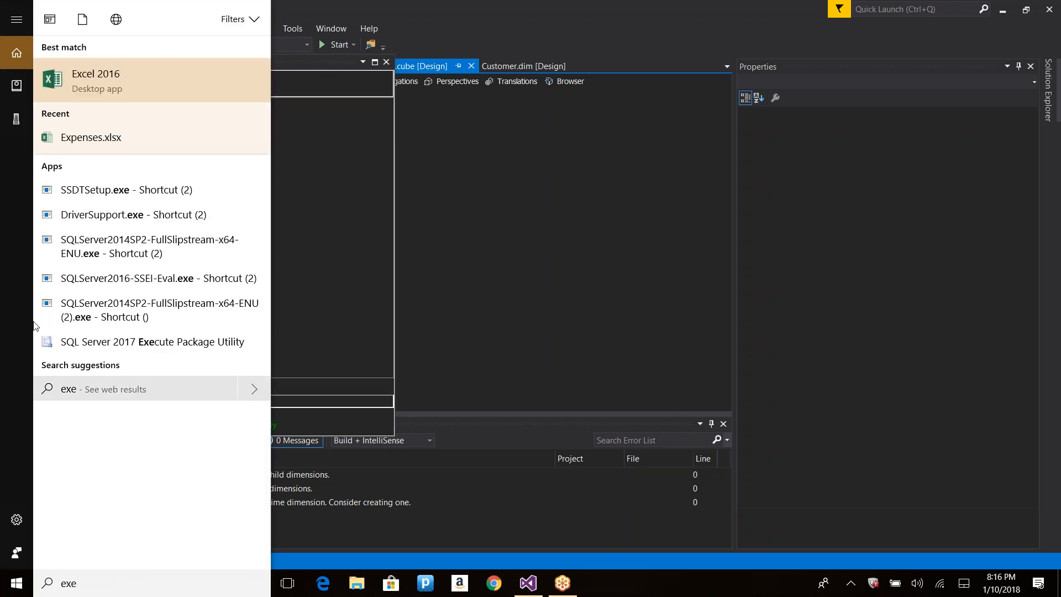
pyautogui.click(100, 81)
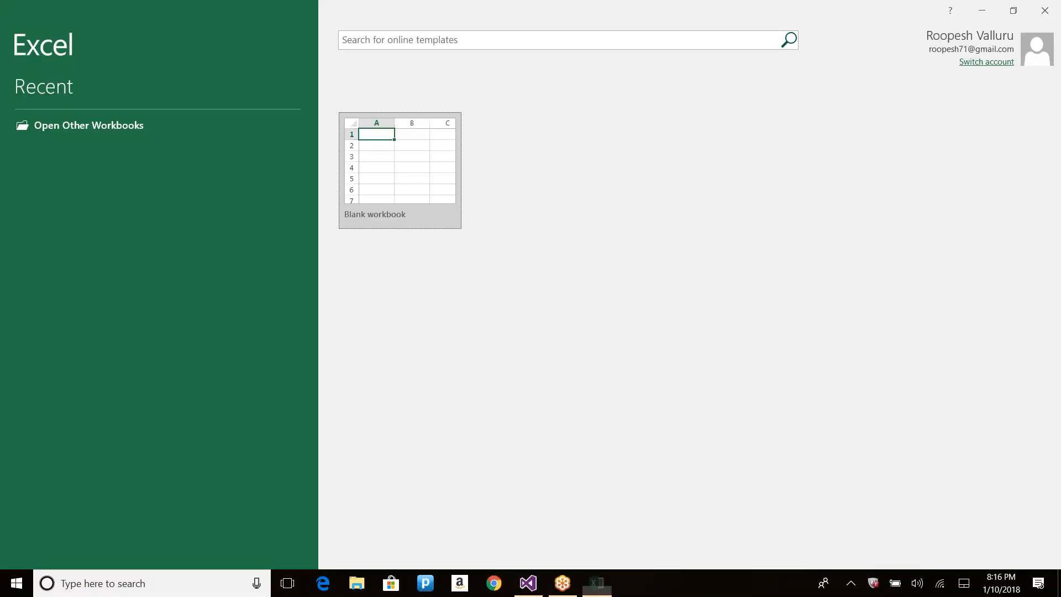
pyautogui.click(403, 151)
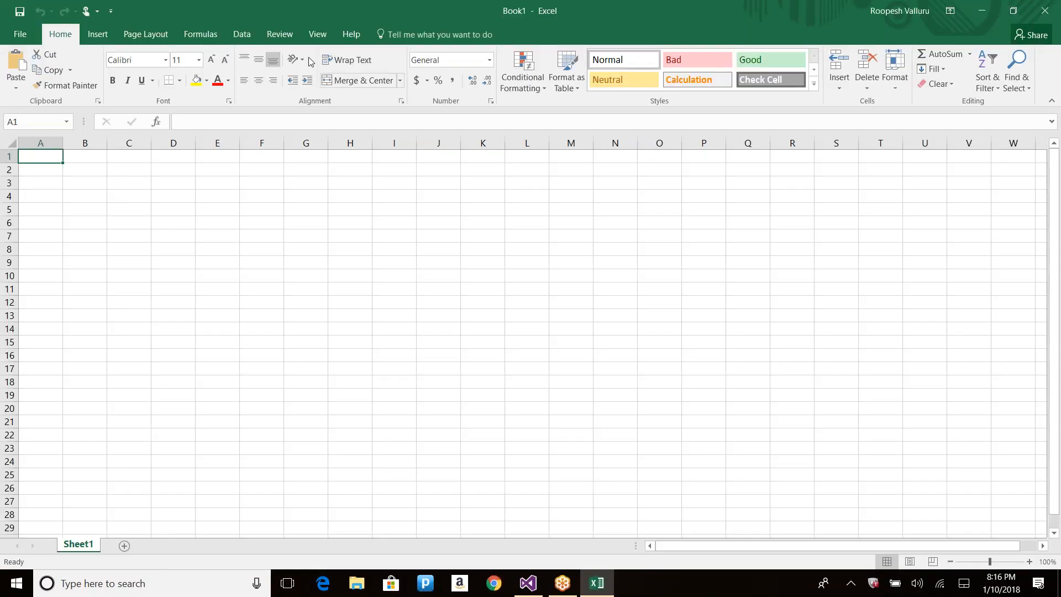
# Start an external data connection to Analysis Services on server "." with Windows Authentication.
pyautogui.click(250, 37)
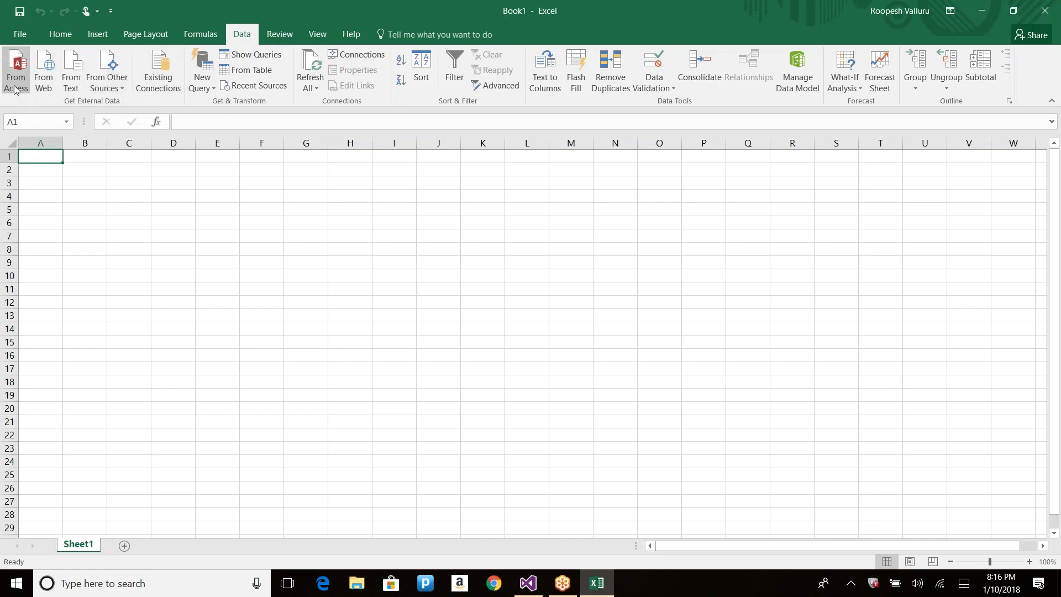
pyautogui.click(119, 86)
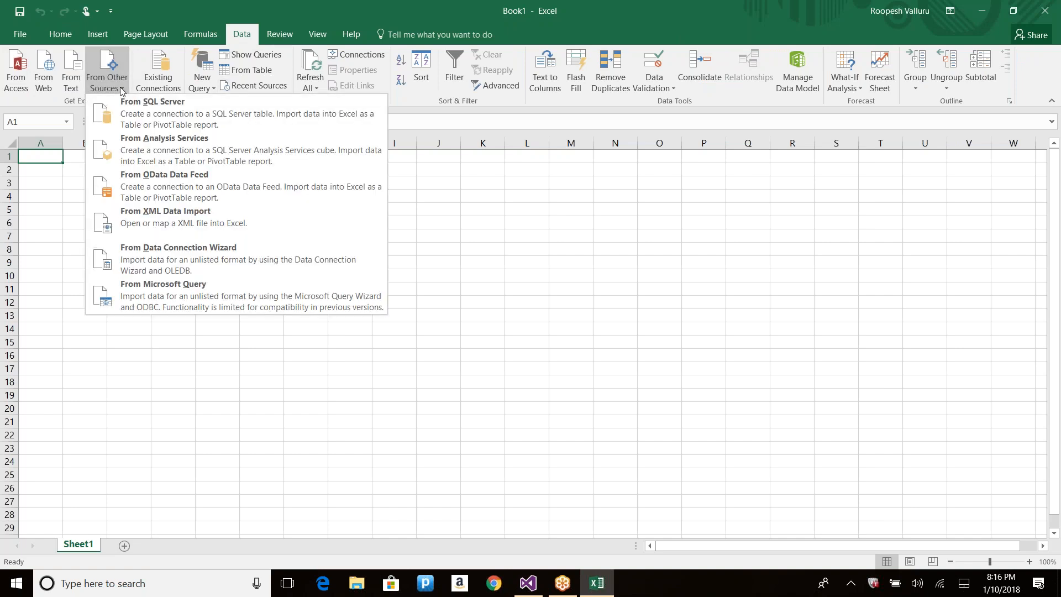
pyautogui.click(179, 161)
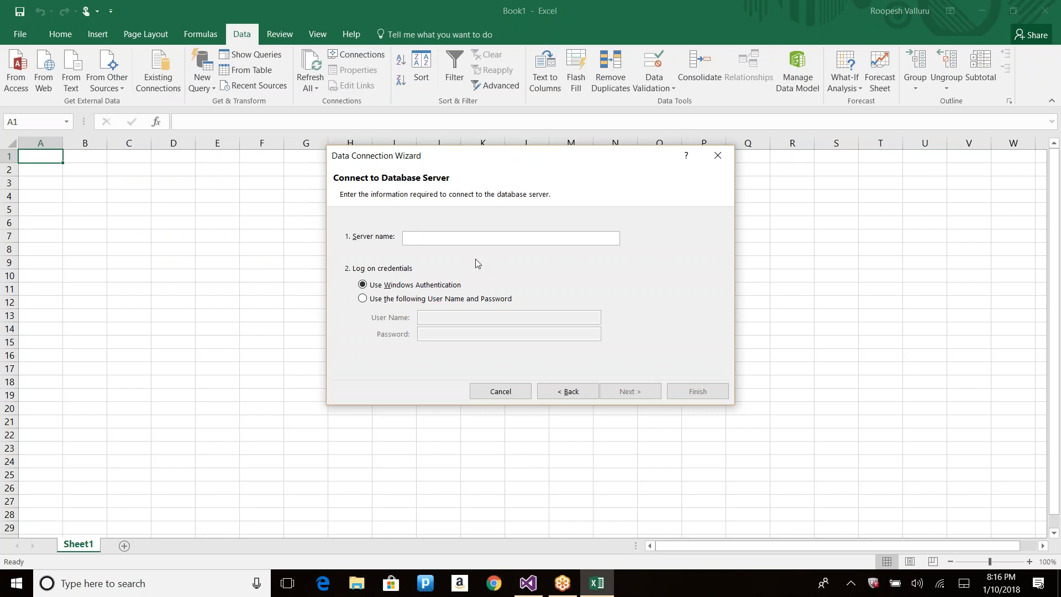
pyautogui.hotkey('alt', 'Tab')
pyautogui.hotkey('alt', 'Tab')
pyautogui.click(206, 585)
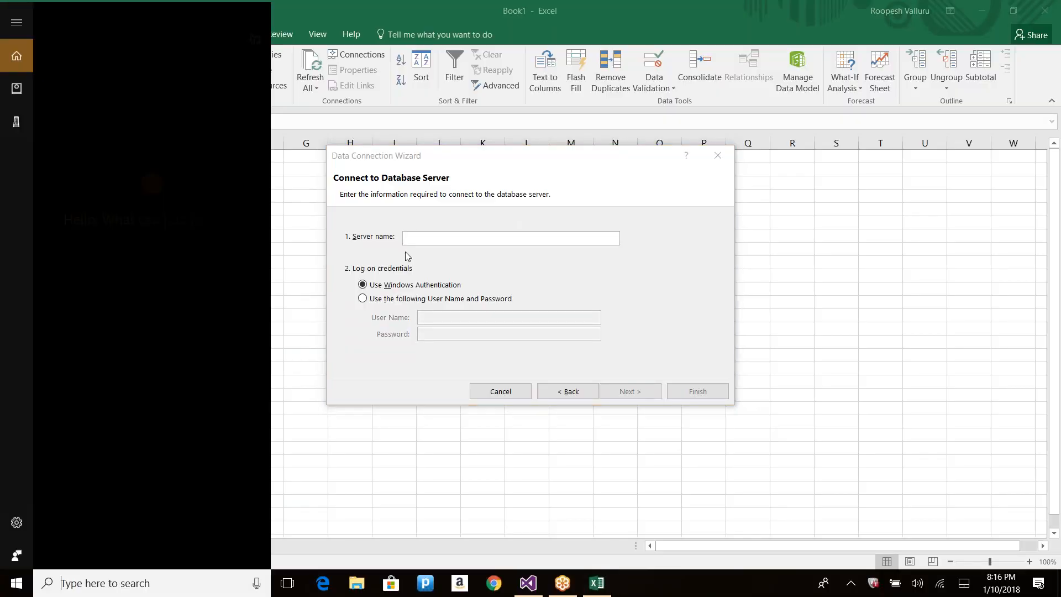
pyautogui.click(421, 238)
pyautogui.write('.')
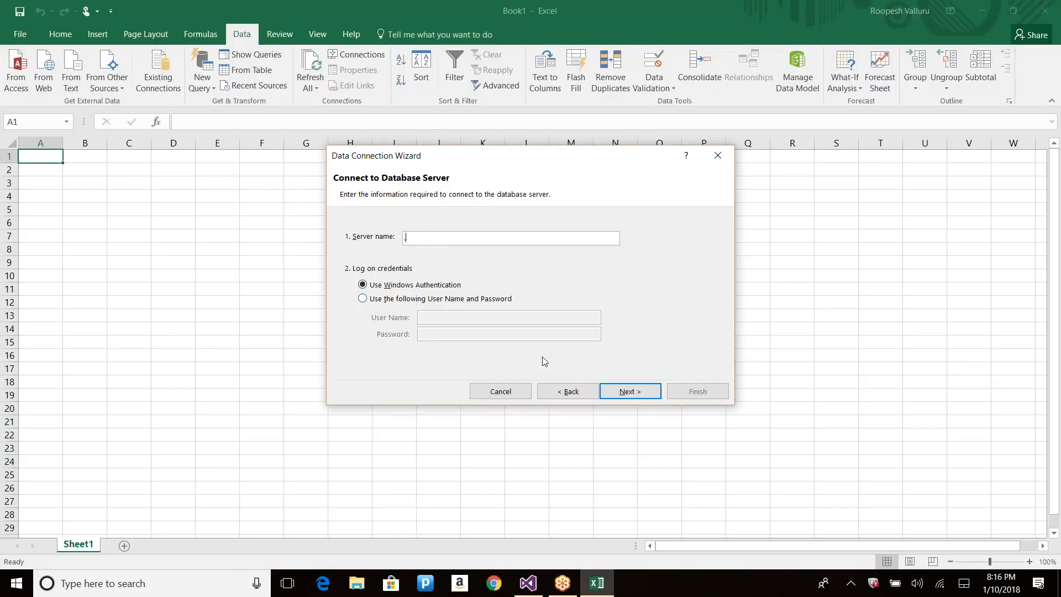
pyautogui.click(622, 394)
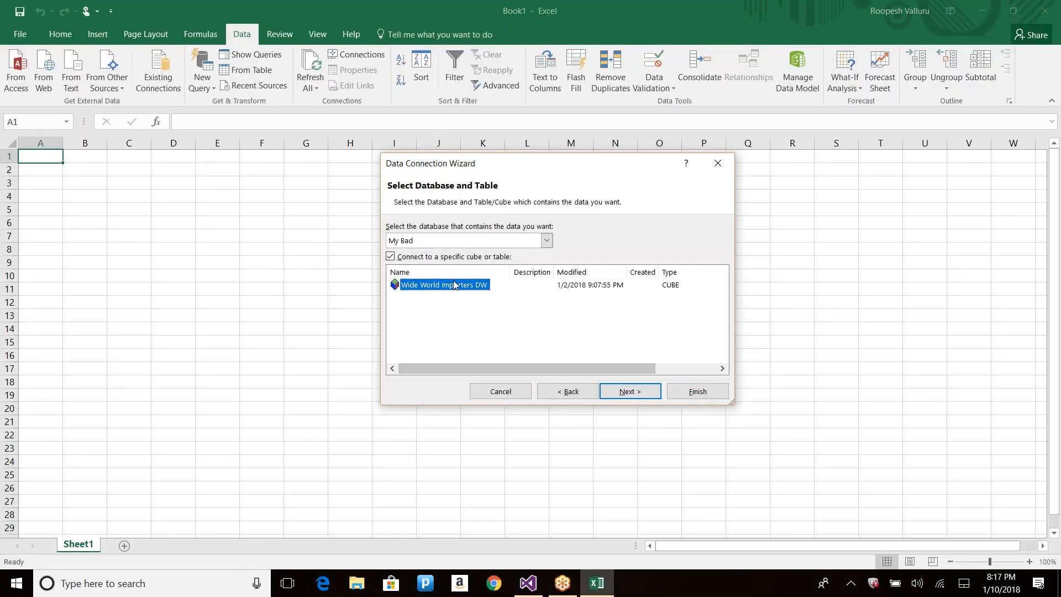
# Choose the Wide World Importers database with its Wide World Importers DW cube and finish the data connection file.
pyautogui.click(547, 241)
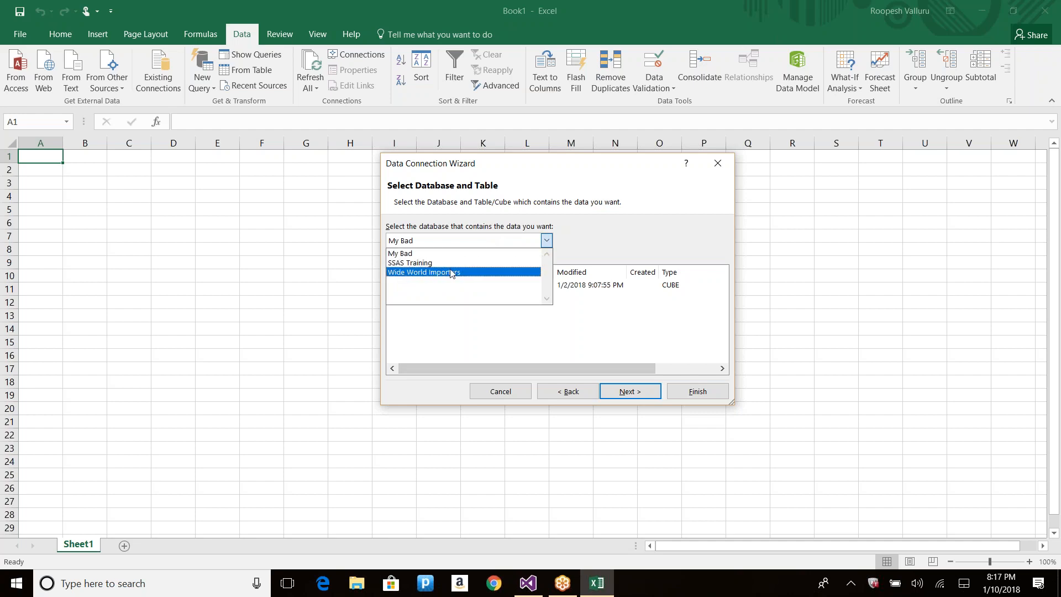
pyautogui.click(469, 272)
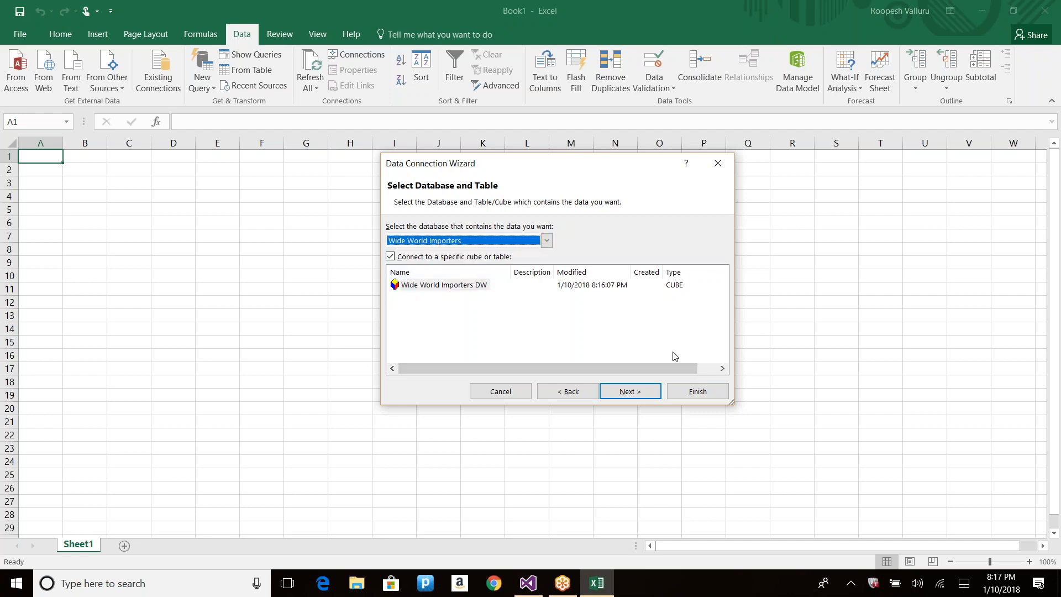
pyautogui.click(629, 392)
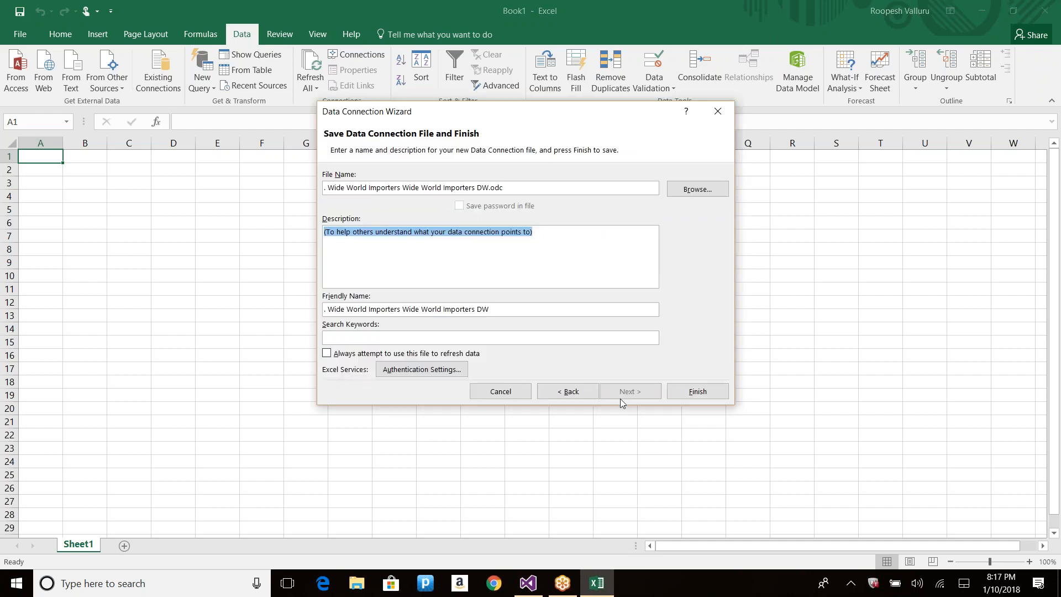
pyautogui.click(697, 391)
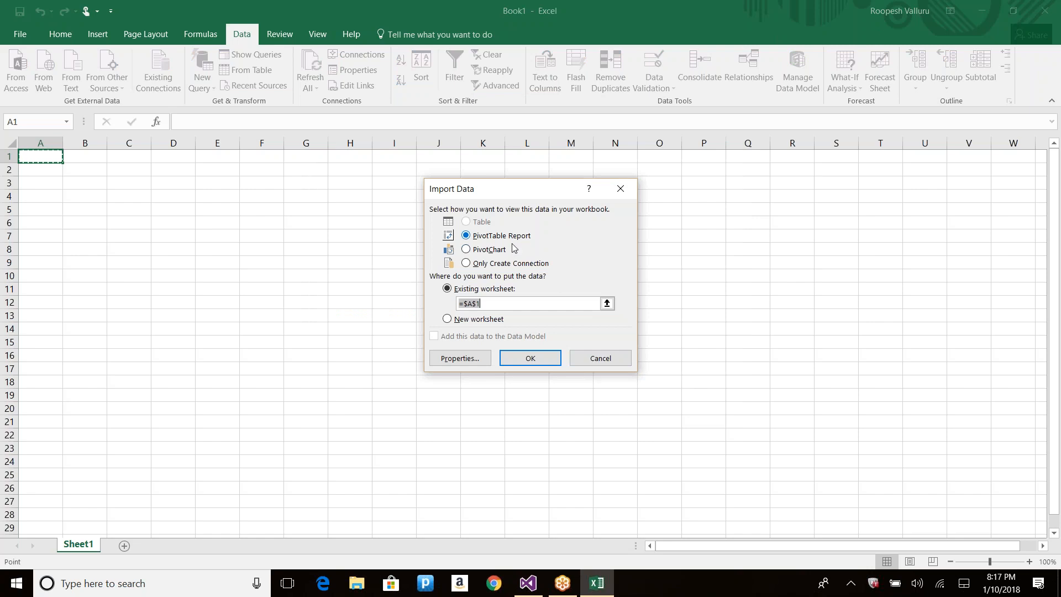
# Import the cube data as a PivotTable Report into the existing worksheet at cell A1.
pyautogui.click(489, 249)
pyautogui.click(498, 265)
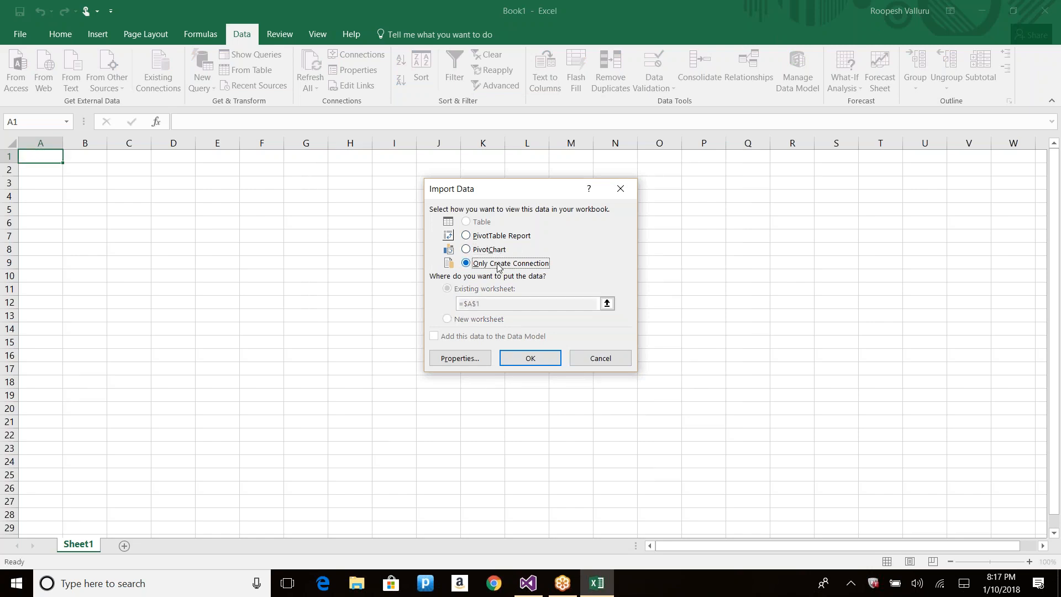
pyautogui.click(499, 241)
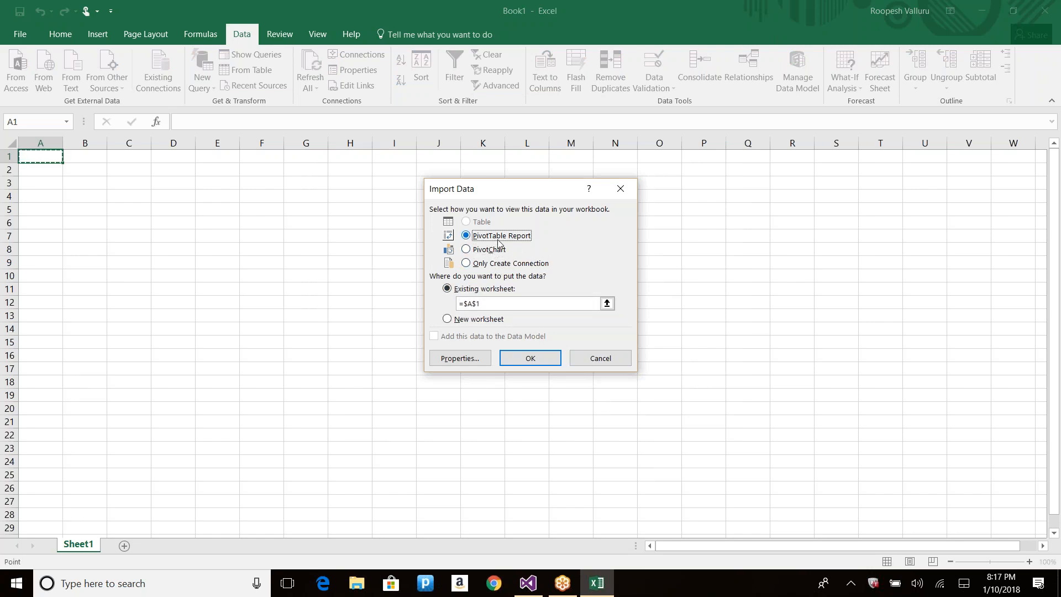
pyautogui.click(548, 364)
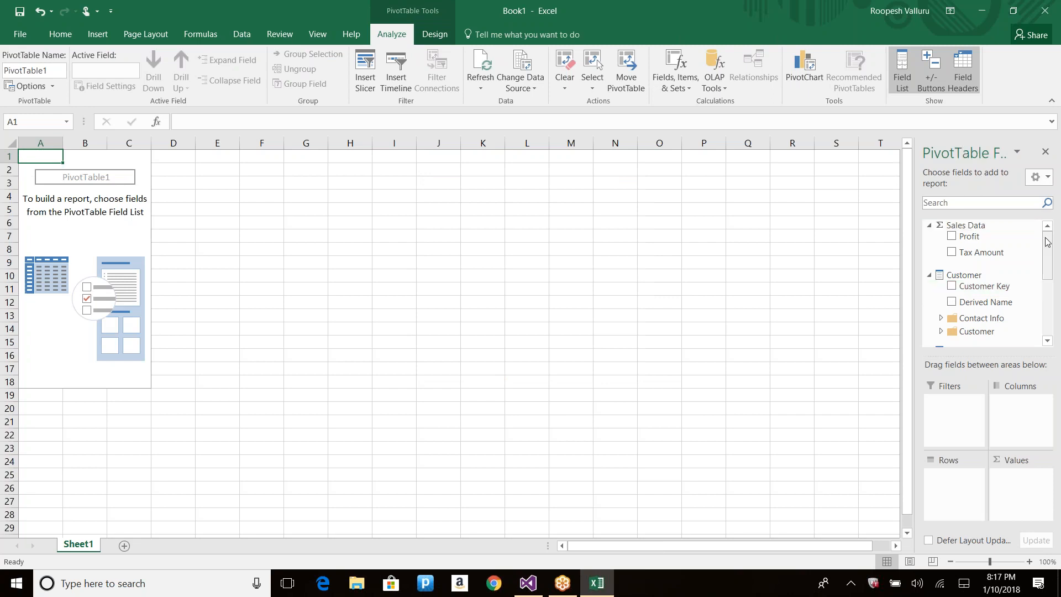
# Add the Date attribute to the PivotTable rows and the Profit measure from Sales Data to the values.
pyautogui.click(929, 225)
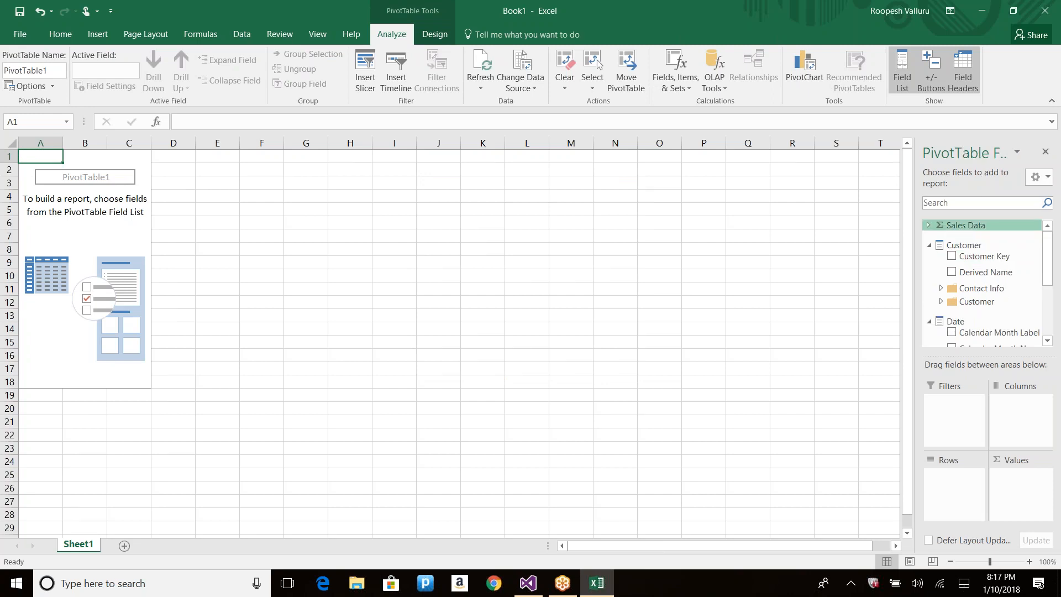
pyautogui.click(930, 245)
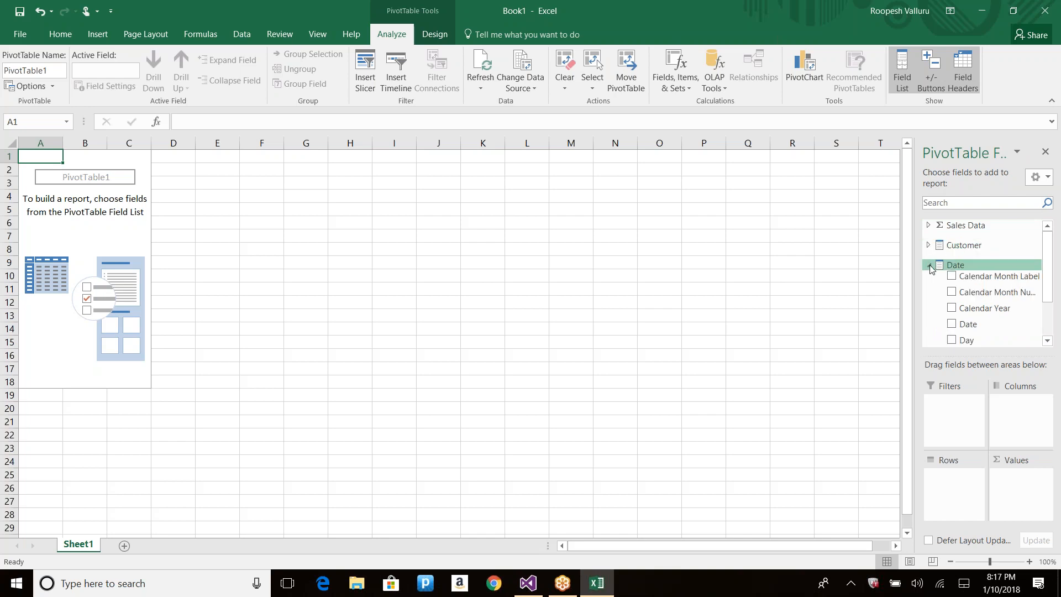
pyautogui.click(930, 265)
pyautogui.click(930, 266)
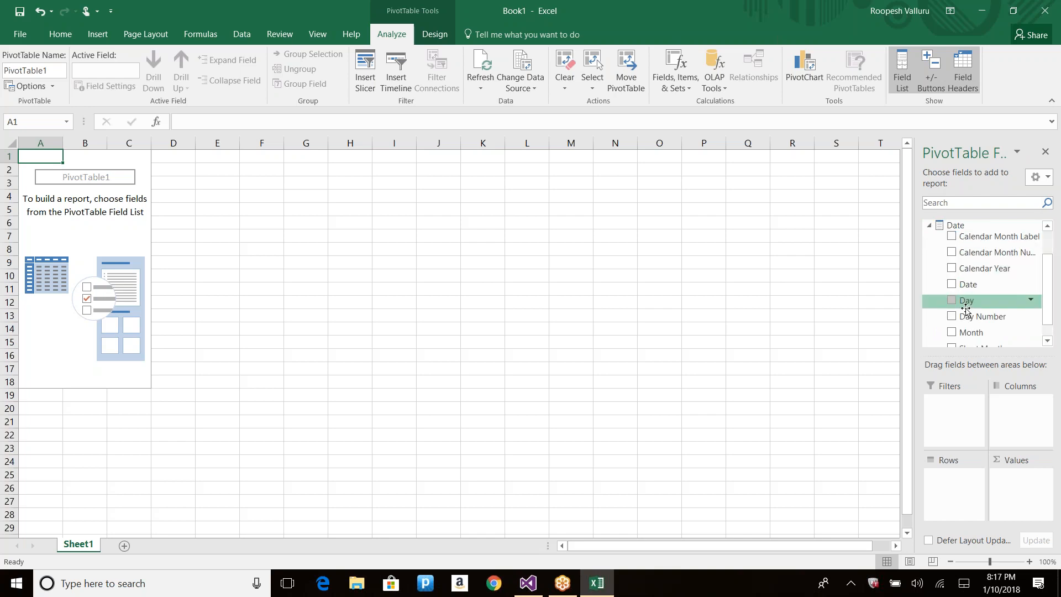
pyautogui.click(952, 284)
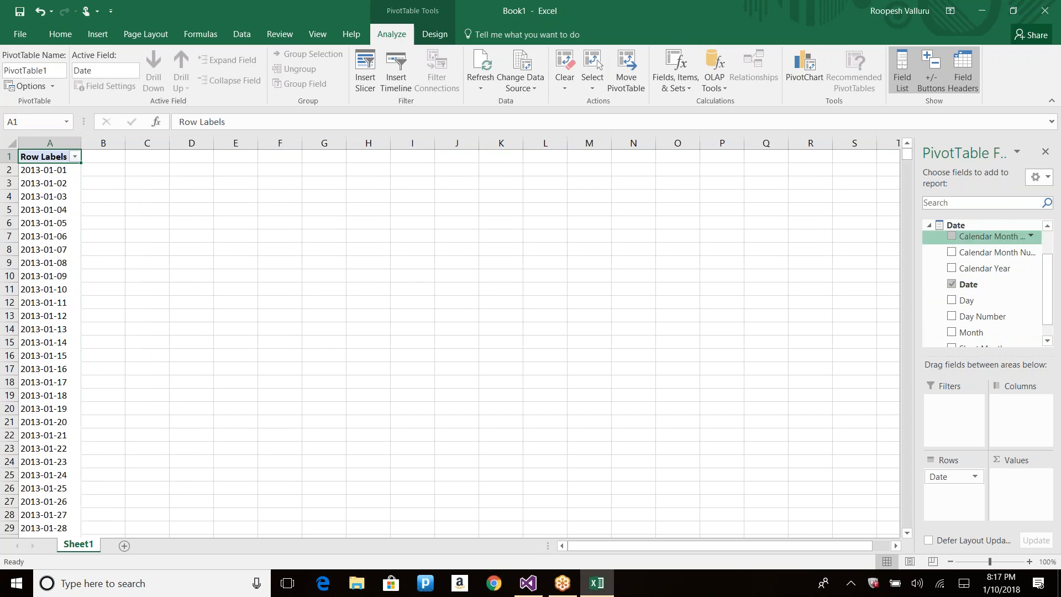
pyautogui.click(959, 225)
pyautogui.click(962, 226)
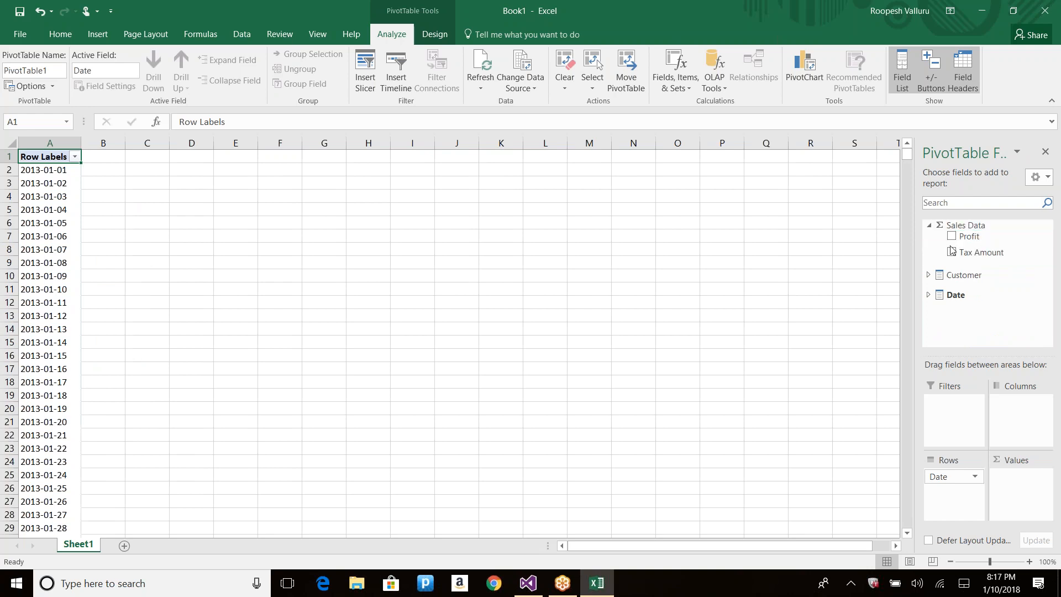
pyautogui.click(952, 236)
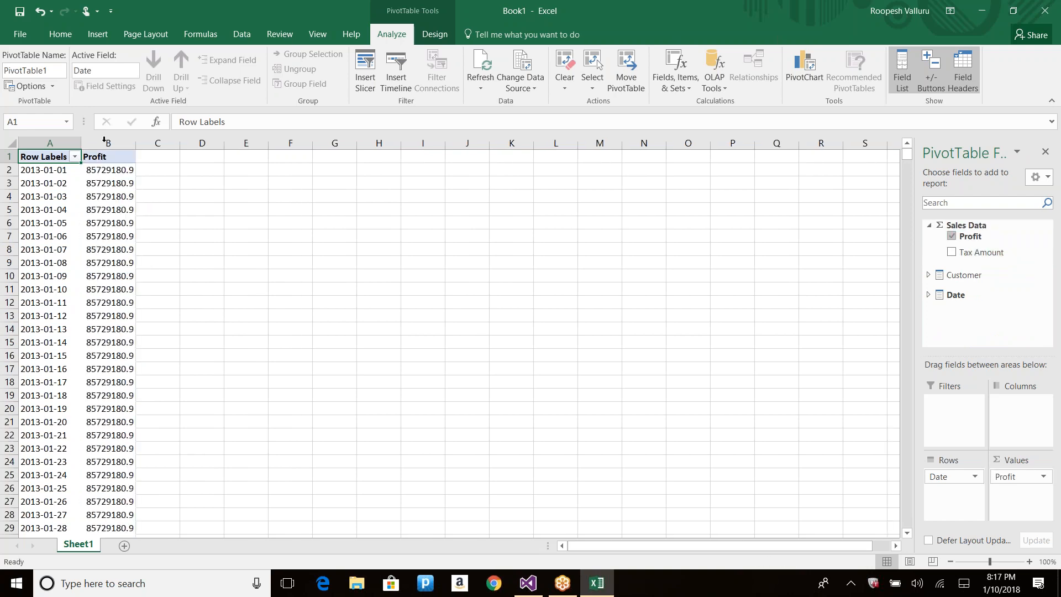
# Check the filter options of the date row labels and remove Date from the PivotTable rows.
pyautogui.click(75, 157)
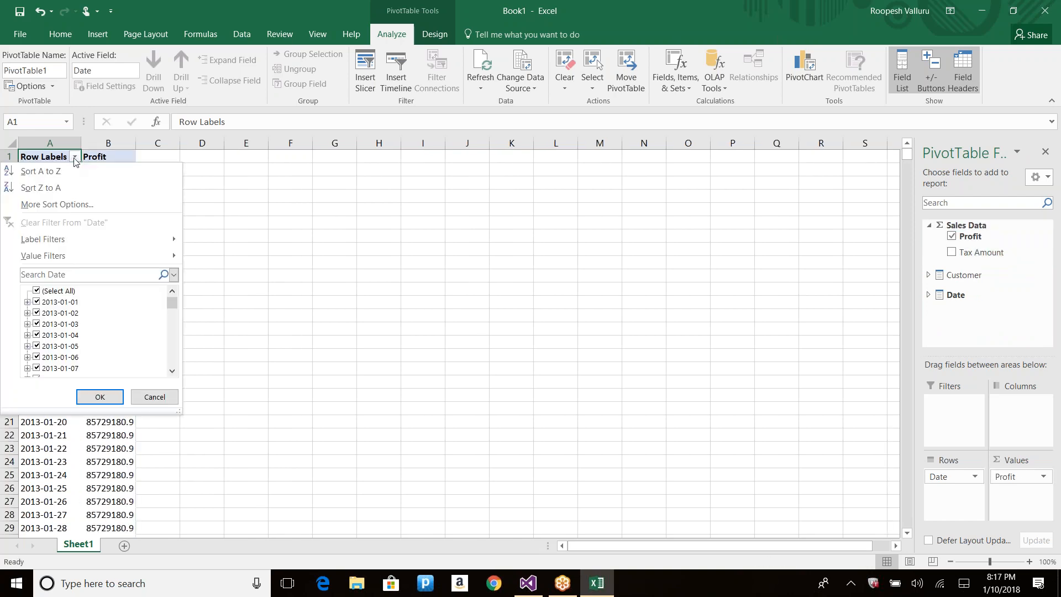
pyautogui.press('Escape')
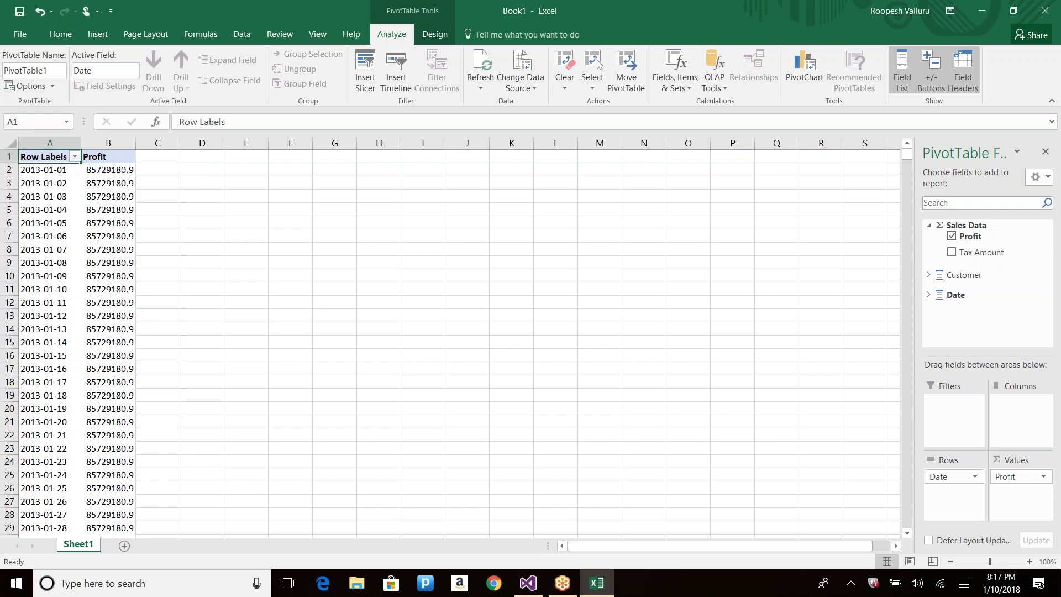
pyautogui.click(60, 204)
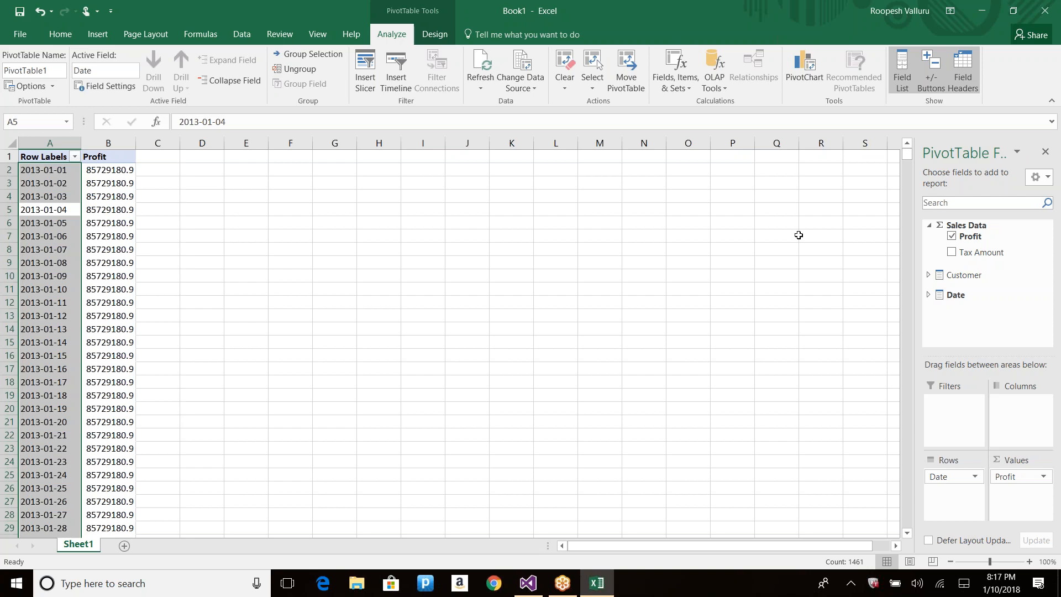
pyautogui.moveTo(958, 480); pyautogui.dragTo(1012, 324)
# Place the Customer attribute in the PivotTable rows and Category in the columns, both from the Customer folder.
pyautogui.click(930, 275)
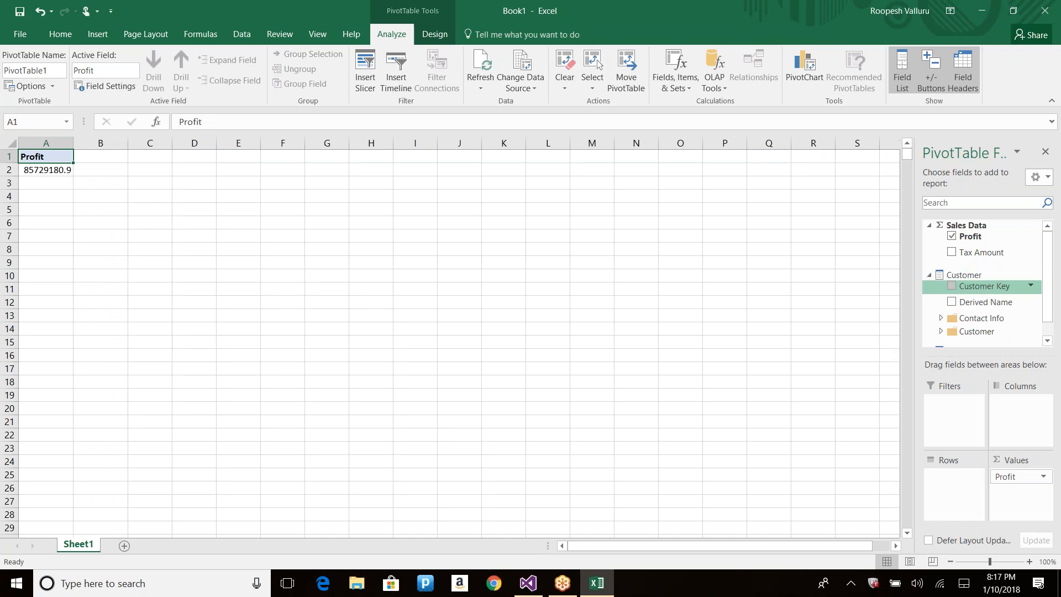
pyautogui.click(942, 331)
pyautogui.moveTo(990, 338); pyautogui.dragTo(954, 487)
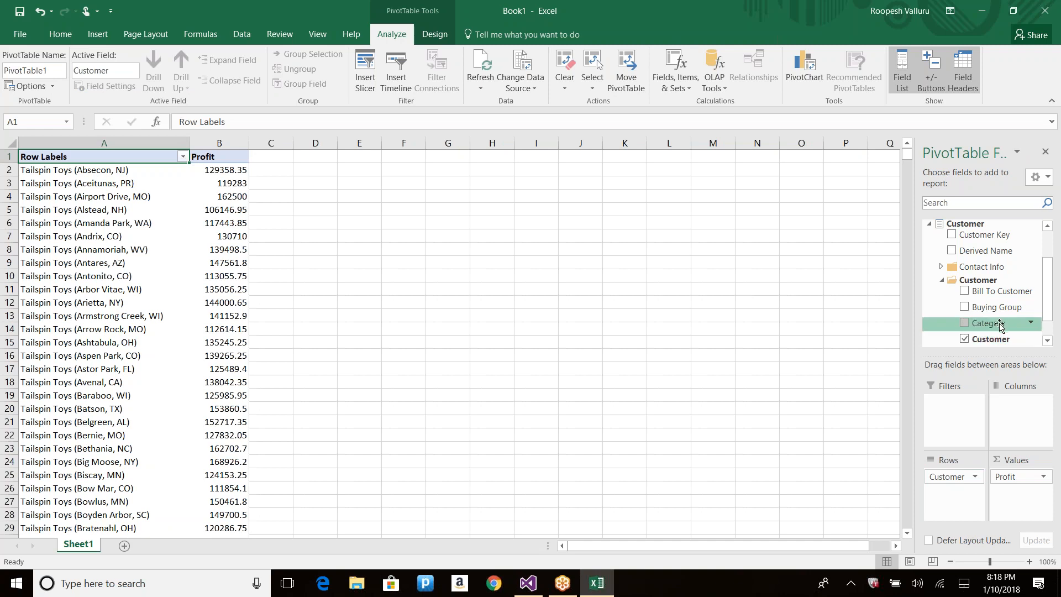
pyautogui.scroll(-1, 998, 326)
pyautogui.moveTo(988, 312); pyautogui.dragTo(1012, 416)
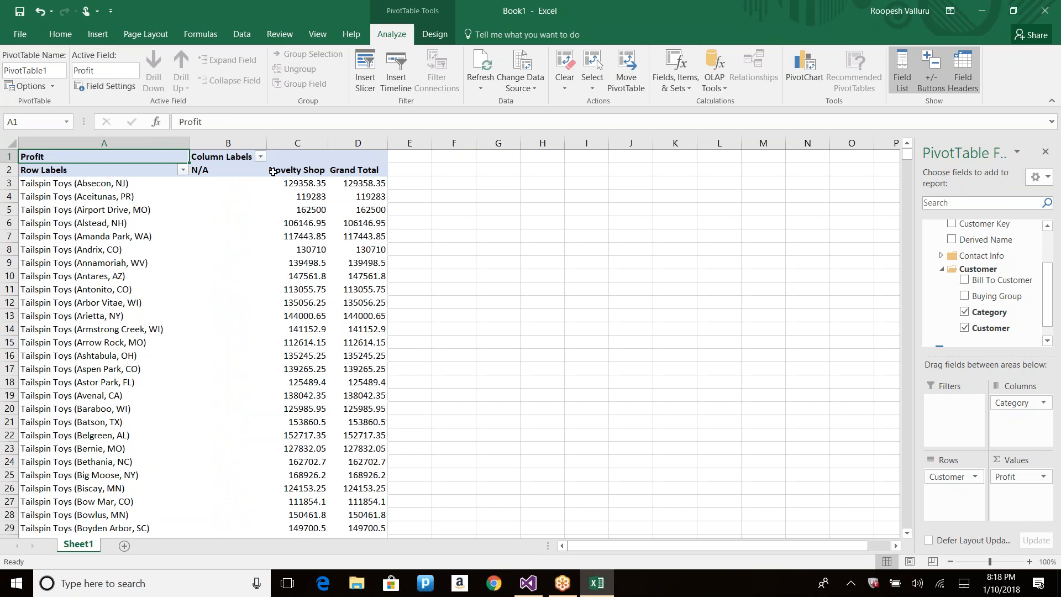
# Check the N/A and Novelty Shop column labels and take Category out of the PivotTable.
pyautogui.click(215, 170)
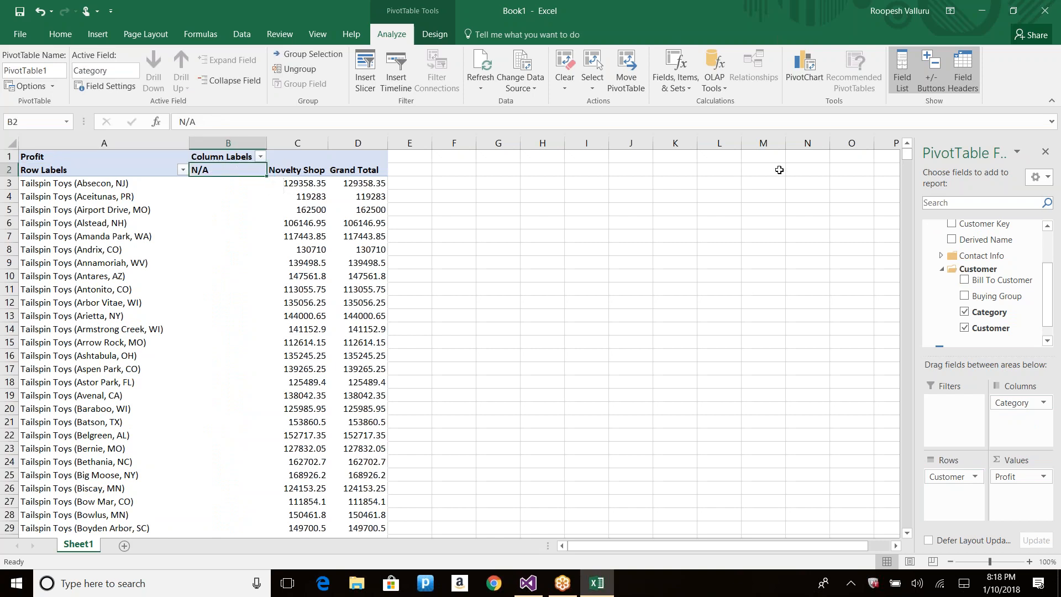
pyautogui.click(307, 169)
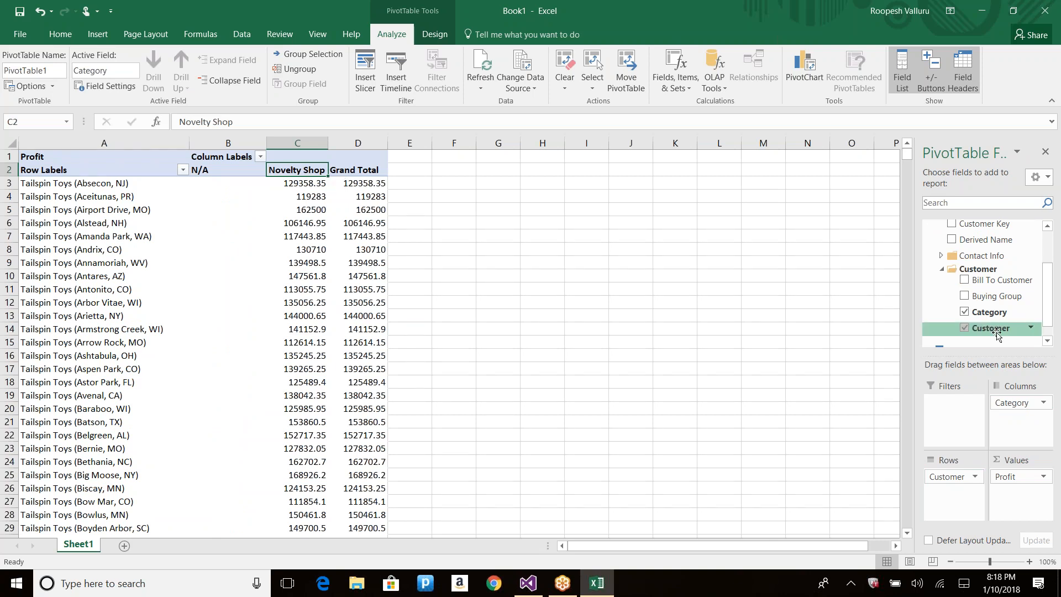
pyautogui.click(964, 312)
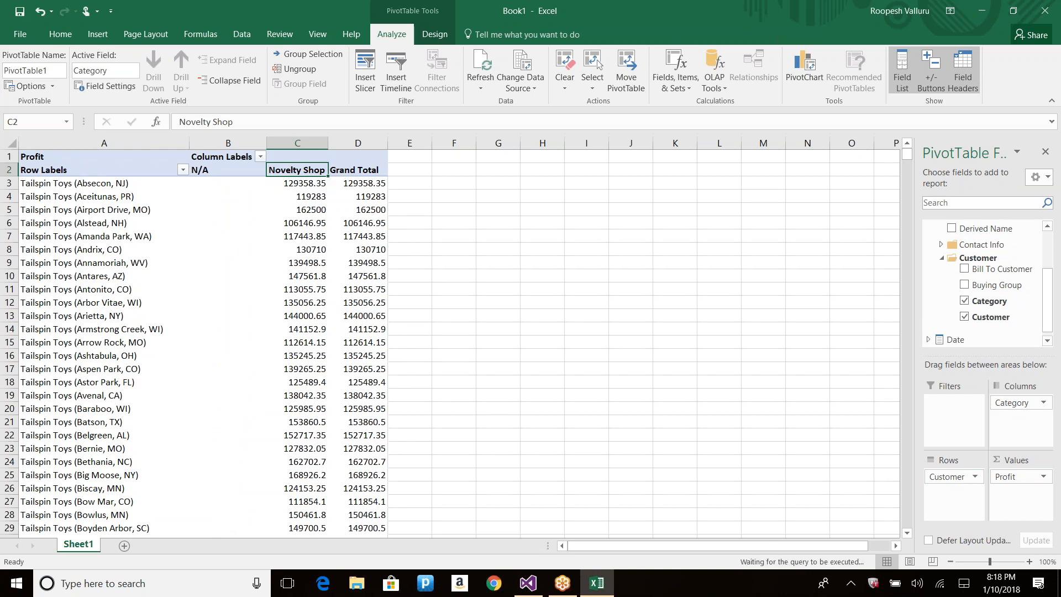
# Place Buying Group in the PivotTable columns and check the profit of the Unknown customer under N/A.
pyautogui.moveTo(986, 291); pyautogui.dragTo(1016, 398)
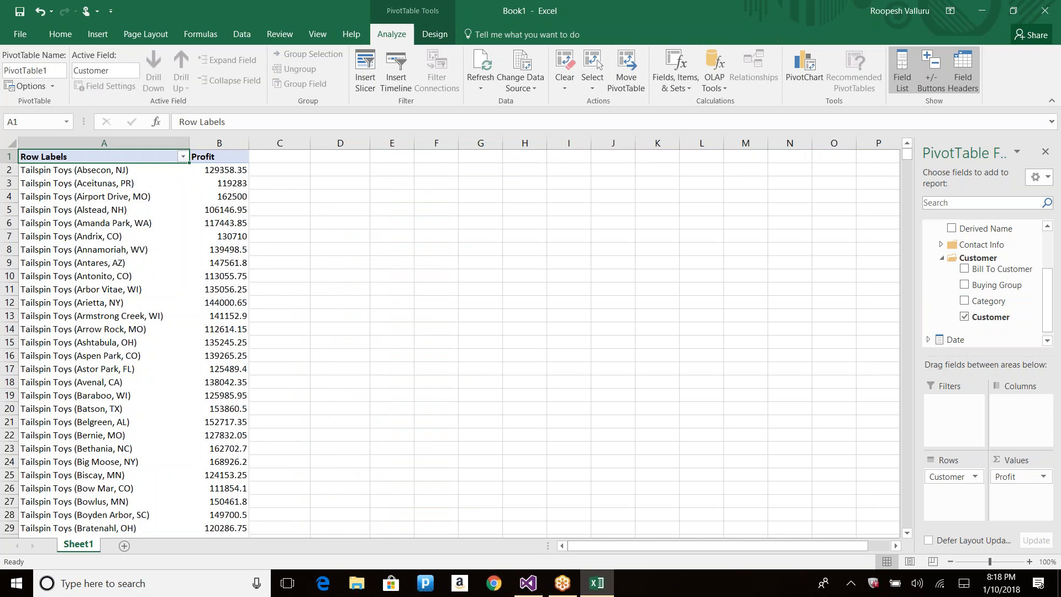
pyautogui.click(201, 171)
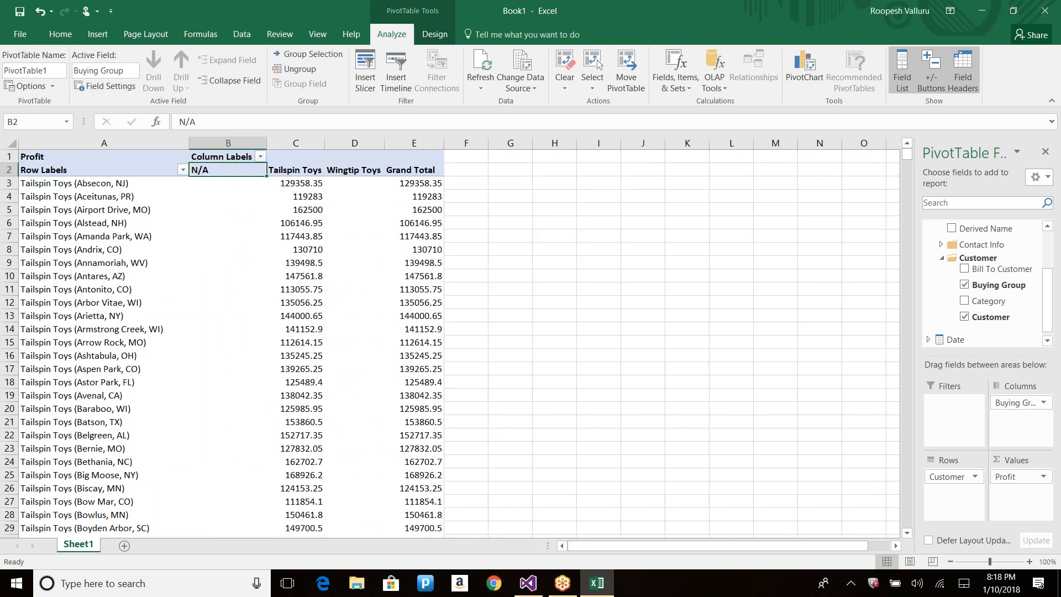
pyautogui.moveTo(907, 156); pyautogui.dragTo(882, 203)
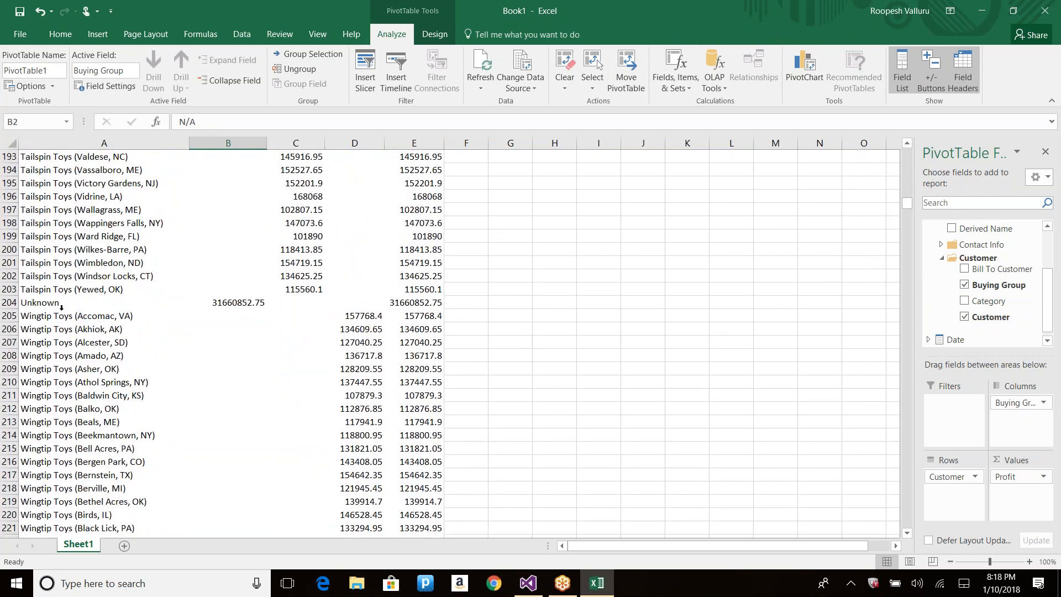
pyautogui.click(68, 303)
pyautogui.click(260, 306)
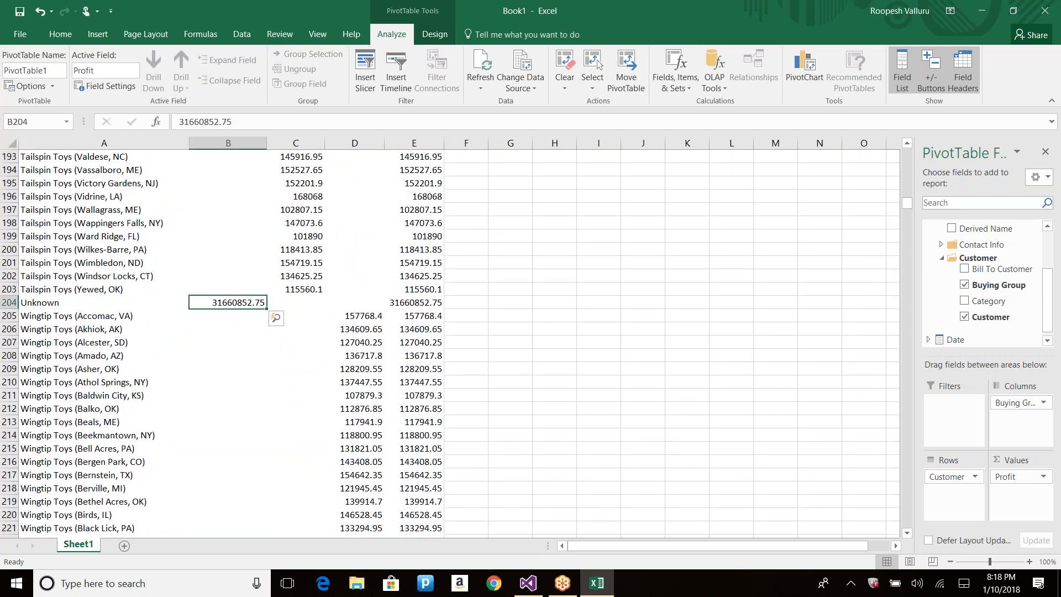
# Check the Tailspin Toys and Wingtip Toys column labels at the start of the PivotTable.
pyautogui.scroll(20, 322, 313)
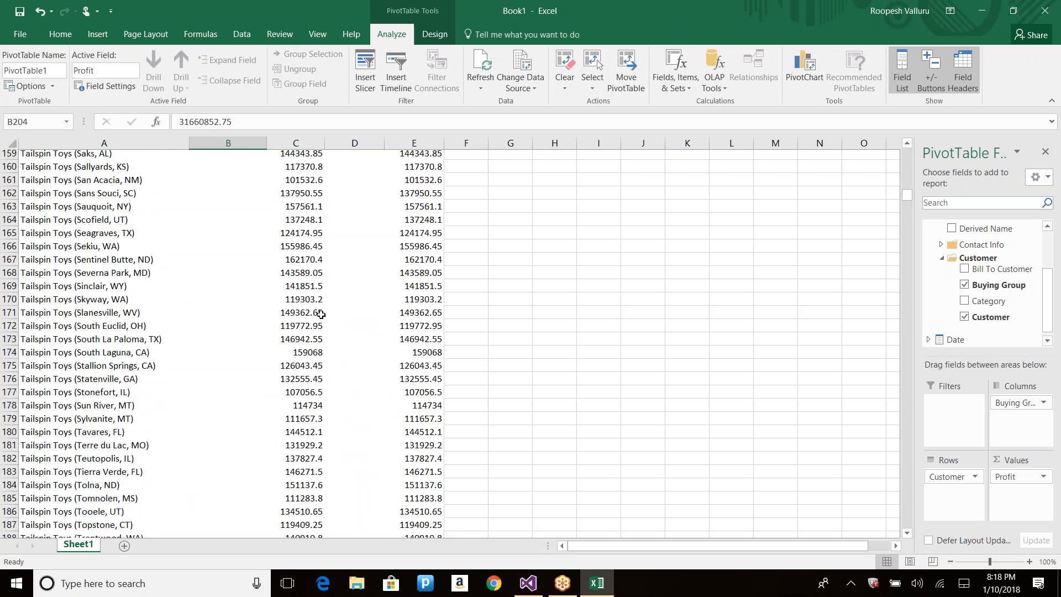
pyautogui.scroll(20, 322, 313)
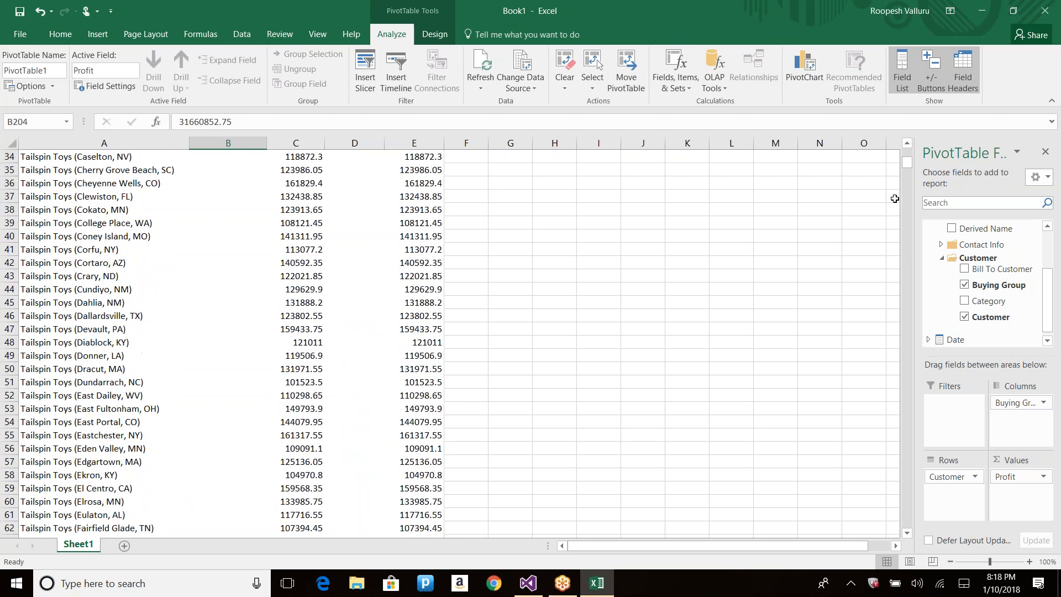
pyautogui.moveTo(911, 169); pyautogui.dragTo(910, 150)
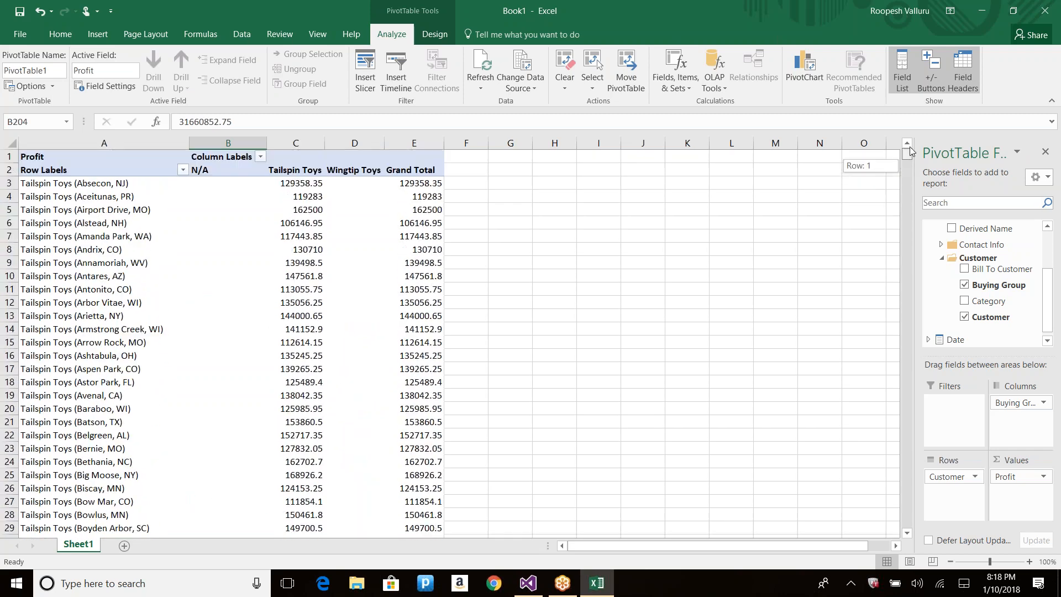
pyautogui.click(285, 171)
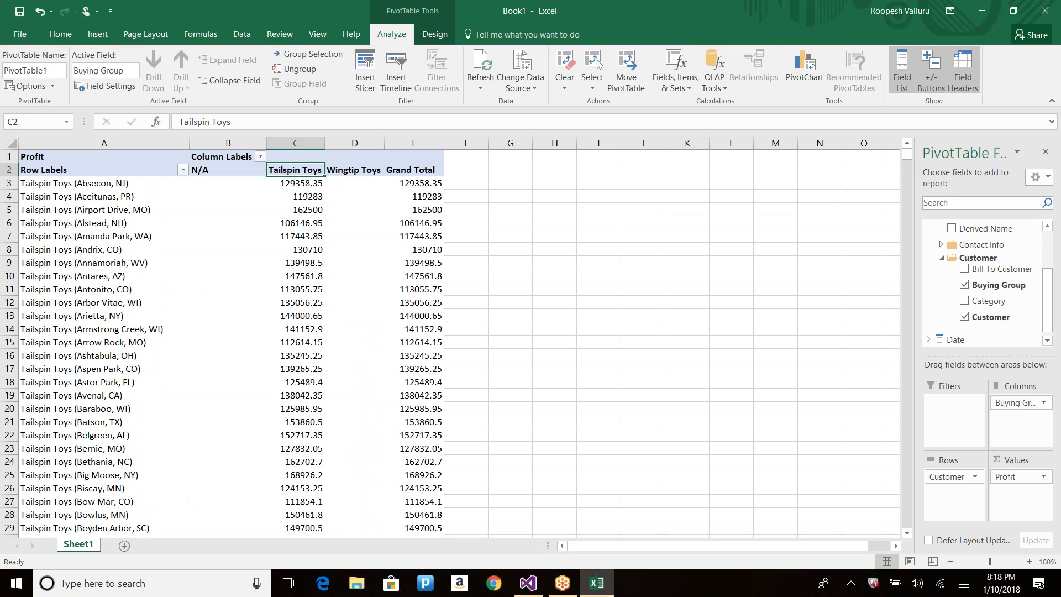
pyautogui.click(354, 170)
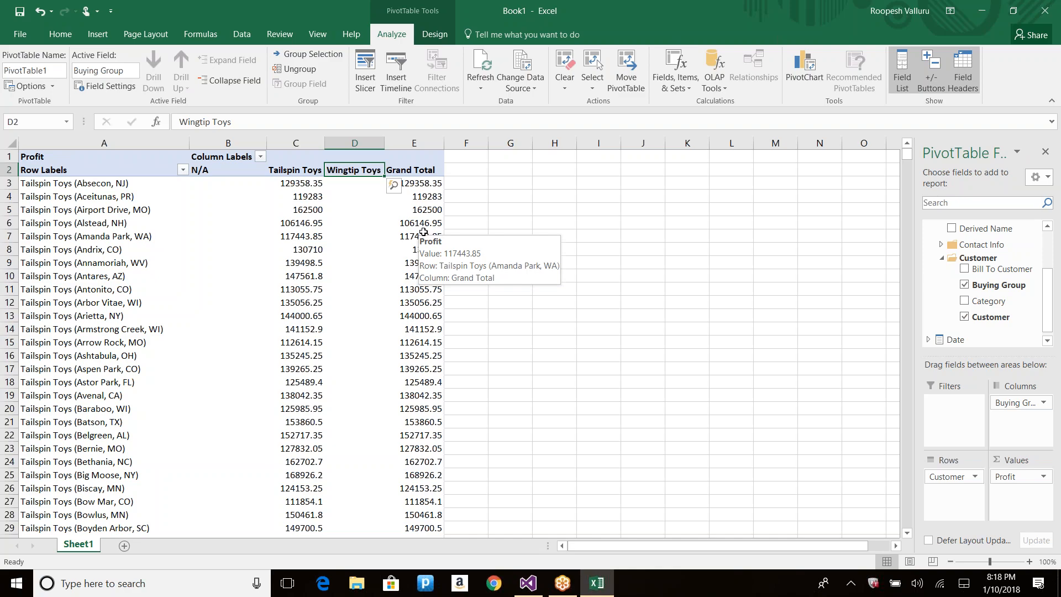
# Switch to the SSAS Training project in Visual Studio, close the deployment progress window and bring up the Date dimension design.
pyautogui.hotkey('alt', 'Tab')
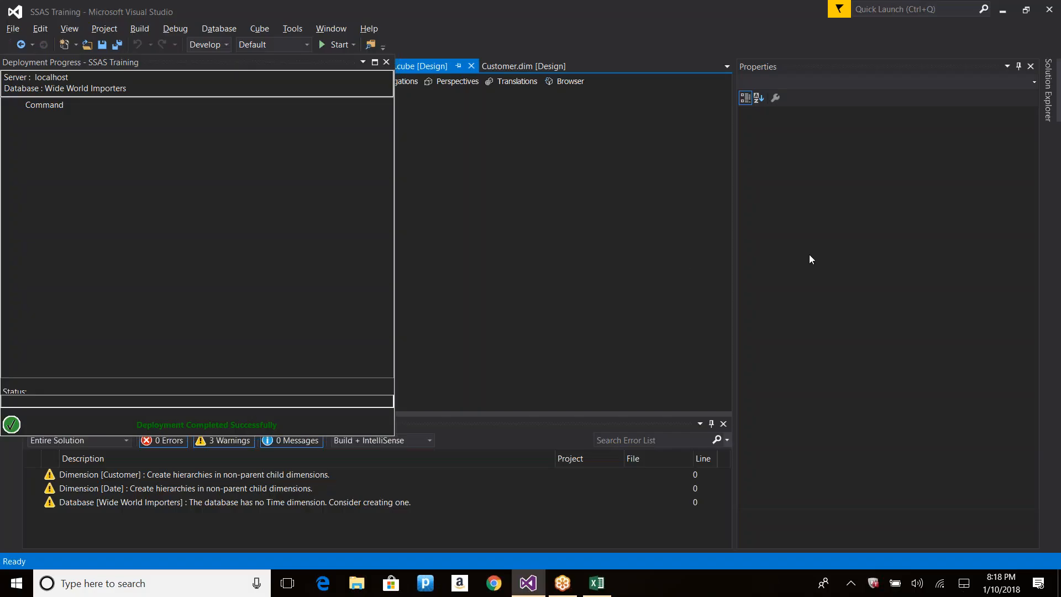
pyautogui.click(387, 62)
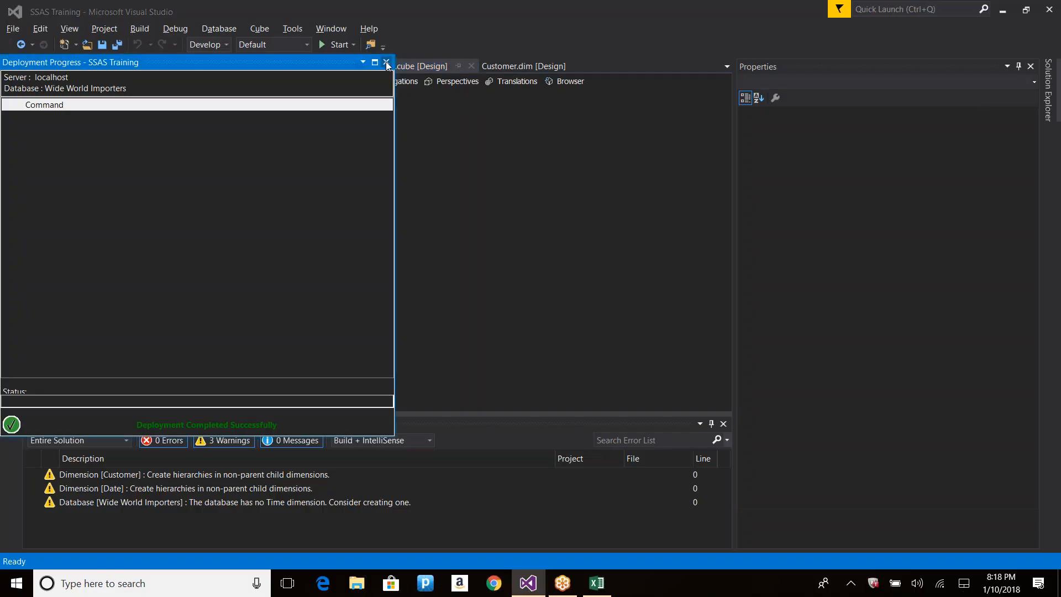
pyautogui.click(1049, 105)
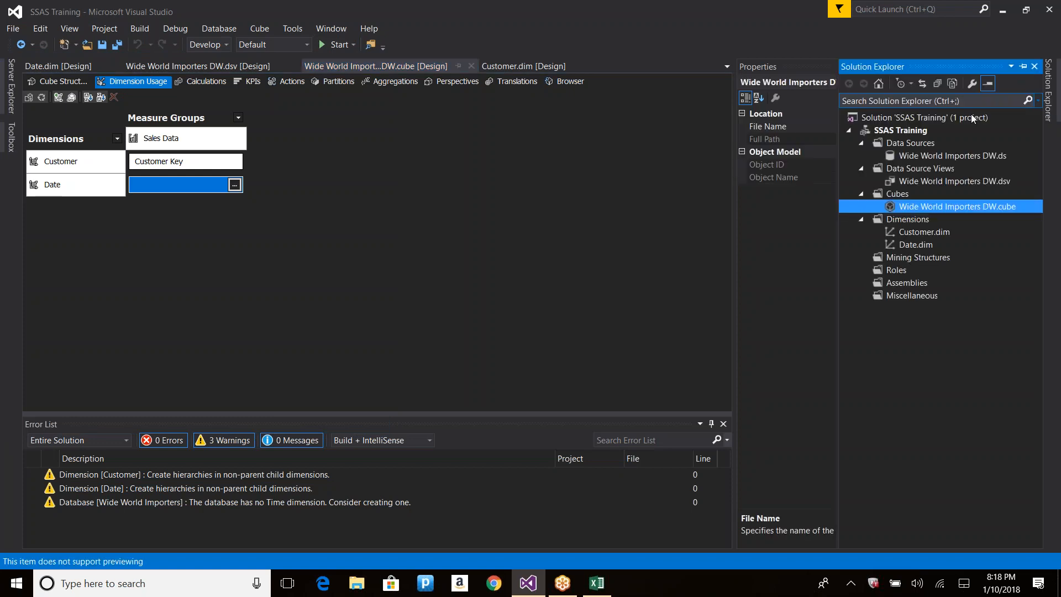
pyautogui.click(63, 73)
# Open the properties of the Date key attribute and review its KeyColumns, NameColumn and ValueColumn source bindings.
pyautogui.click(53, 180)
pyautogui.rightClick(53, 180)
pyautogui.click(56, 169)
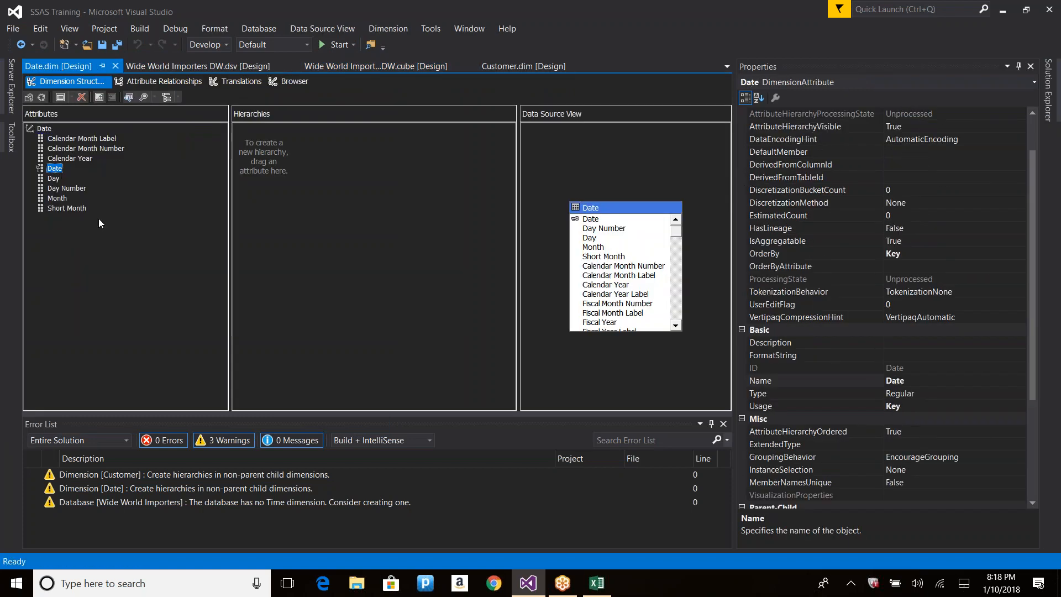
pyautogui.rightClick(57, 167)
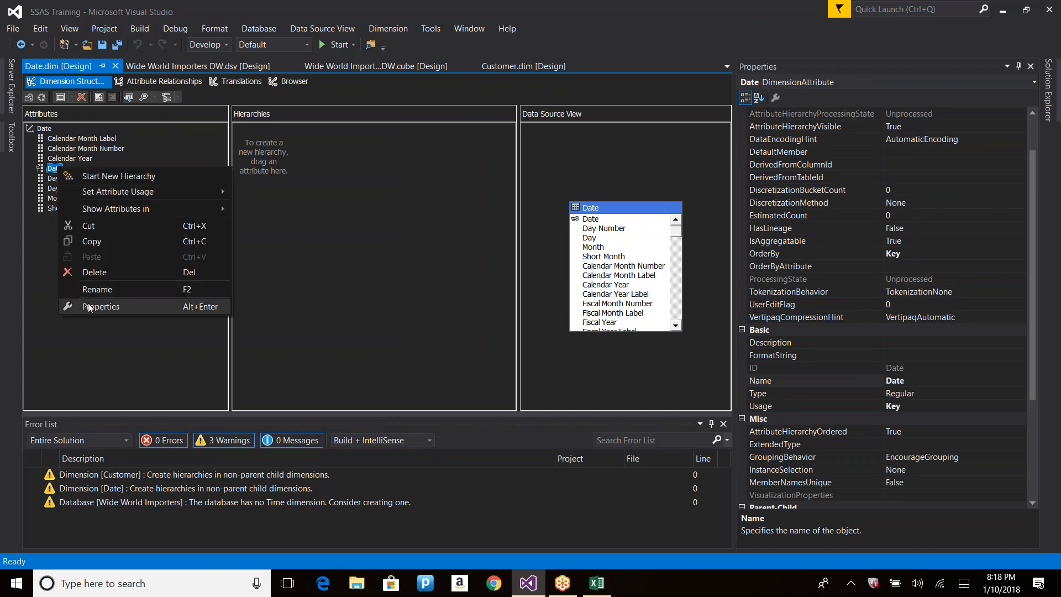
pyautogui.click(94, 305)
pyautogui.moveTo(1034, 242); pyautogui.dragTo(1044, 340)
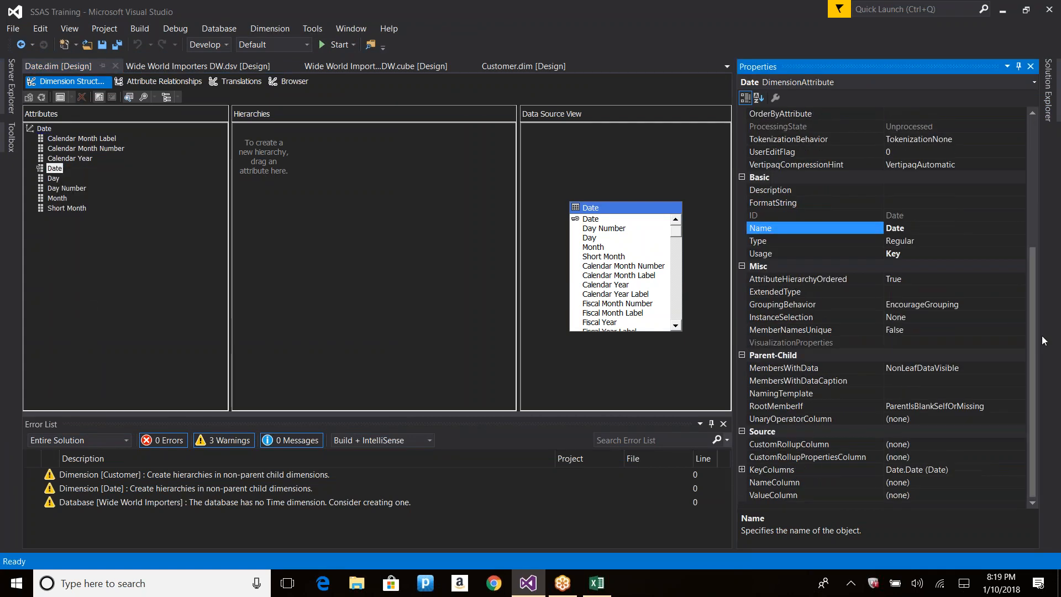
pyautogui.click(971, 467)
pyautogui.click(928, 483)
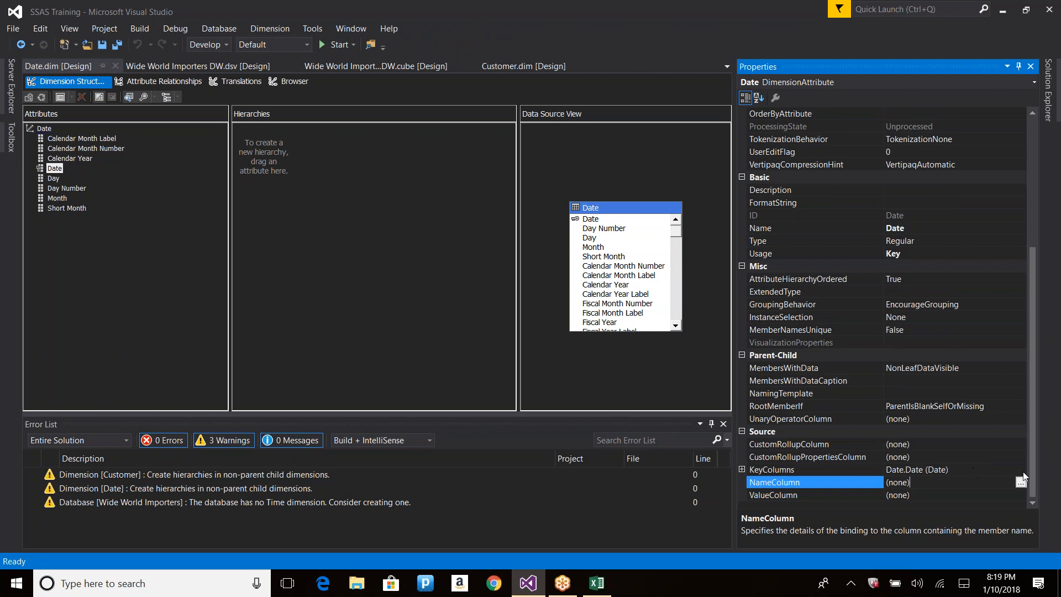
pyautogui.click(961, 474)
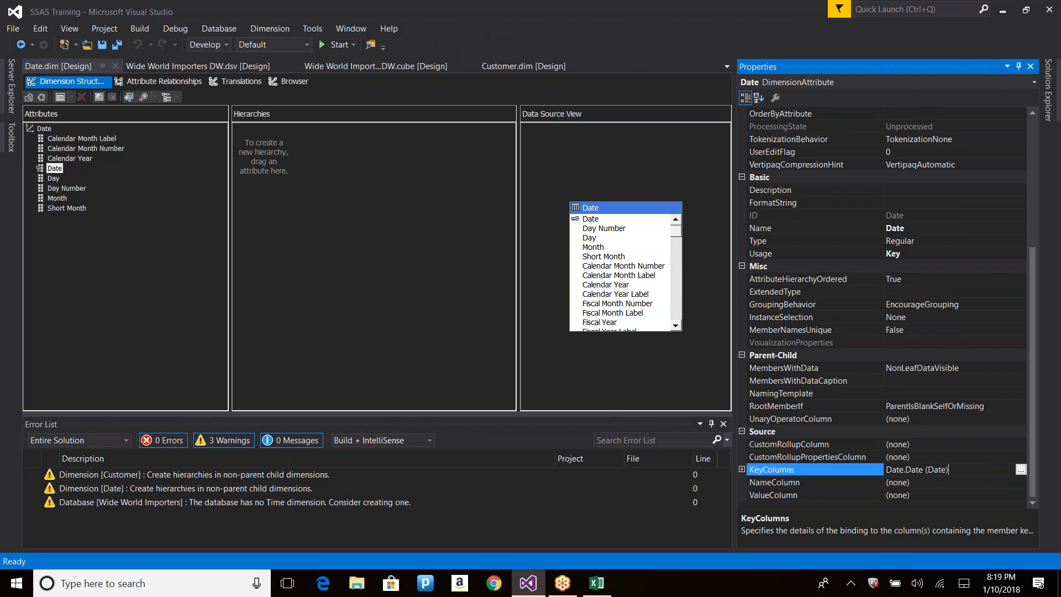
pyautogui.click(926, 495)
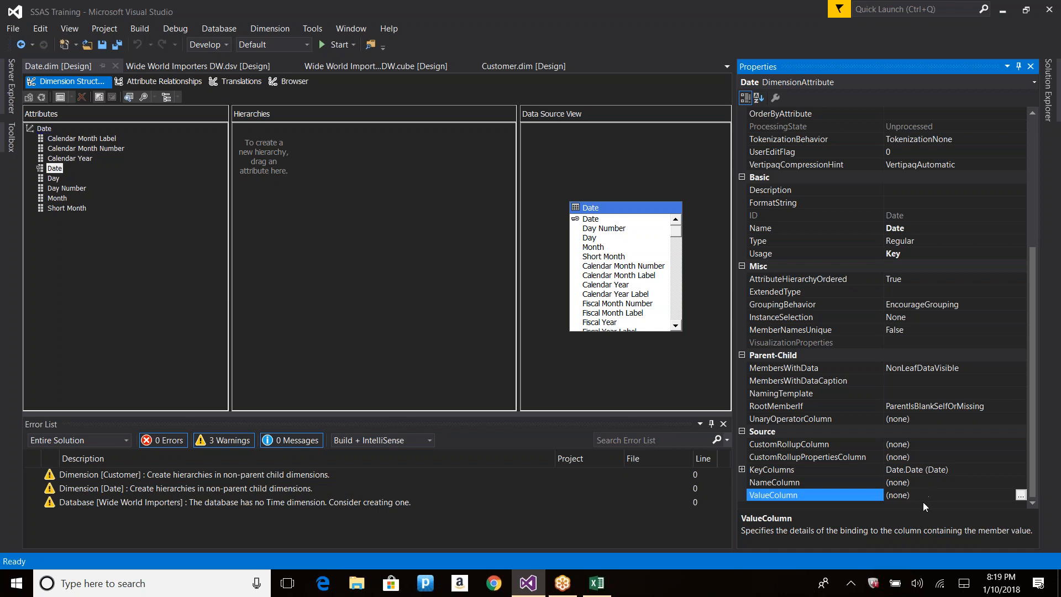
# Bind both the NameColumn and the ValueColumn of the Date attribute to the Date column of the Date table.
pyautogui.click(917, 483)
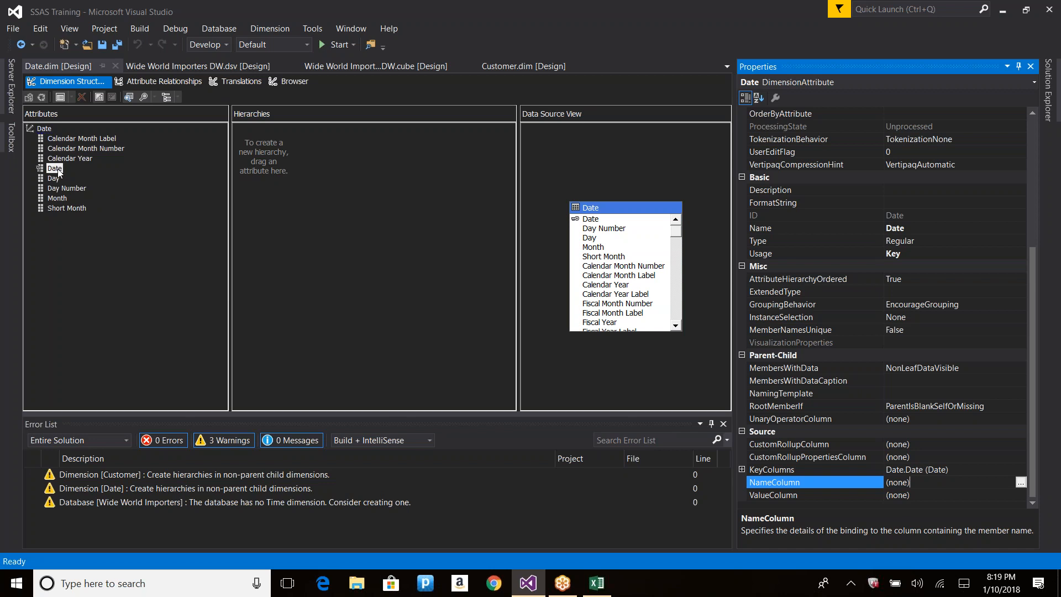
pyautogui.click(1020, 482)
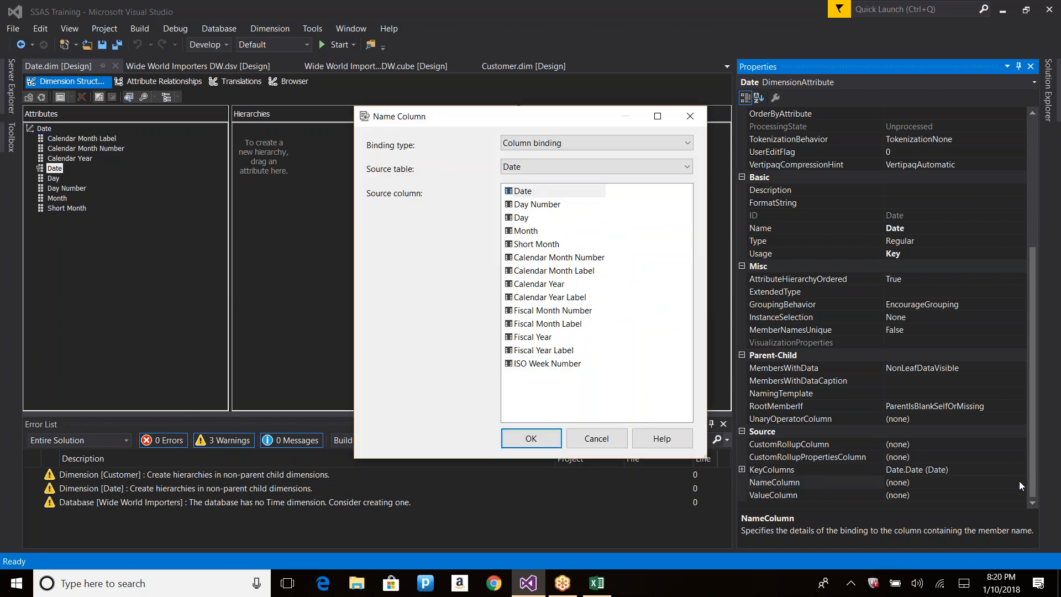
pyautogui.doubleClick(521, 194)
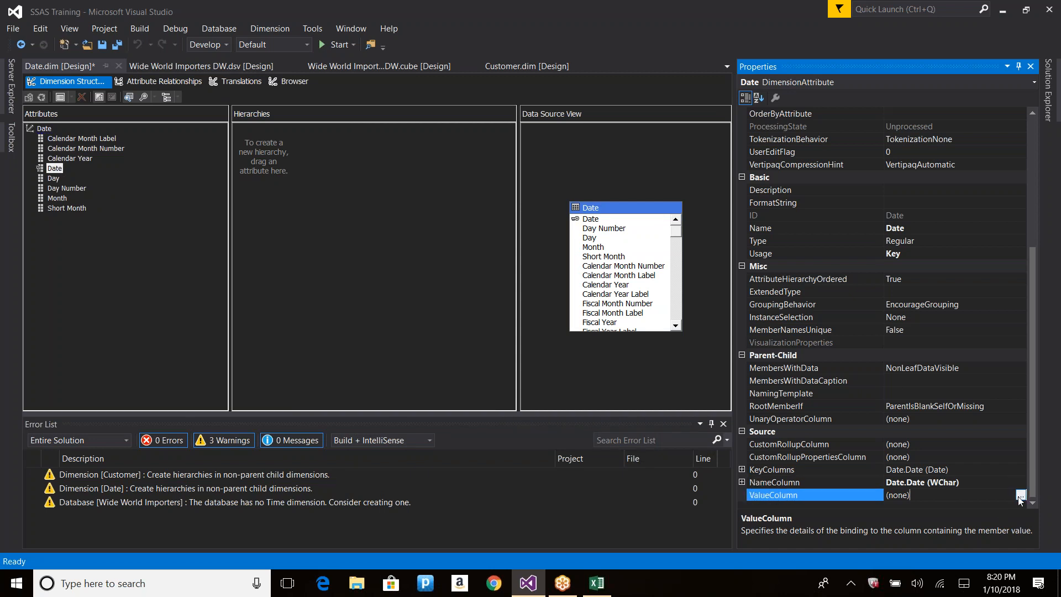
pyautogui.click(1020, 494)
pyautogui.click(523, 190)
pyautogui.click(532, 439)
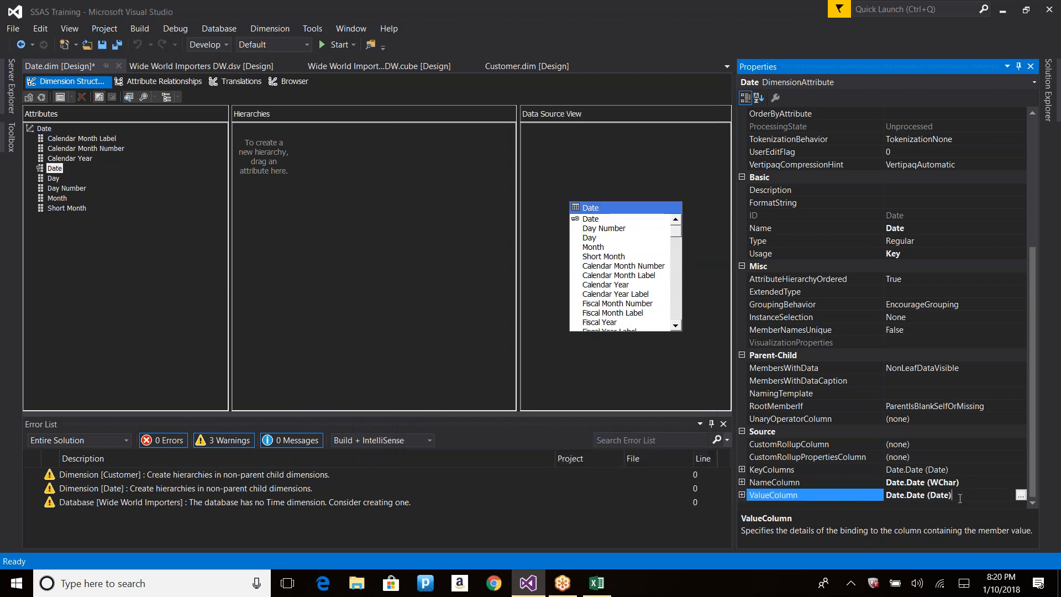
pyautogui.moveTo(963, 497); pyautogui.dragTo(870, 491)
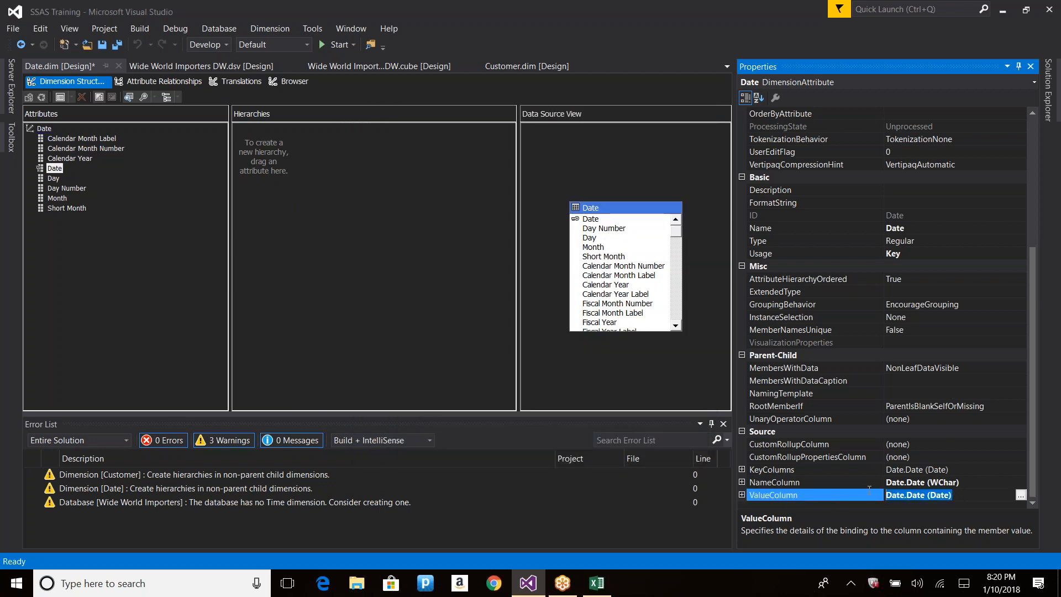
pyautogui.click(974, 496)
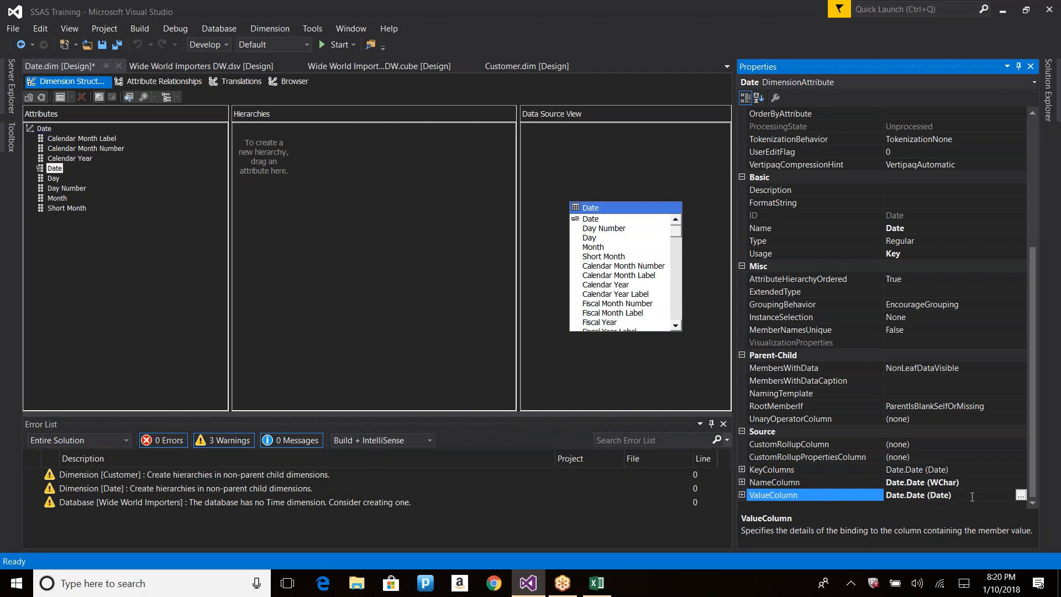
# Set the DataType of the Date attribute's NameColumn to Date.
pyautogui.click(962, 481)
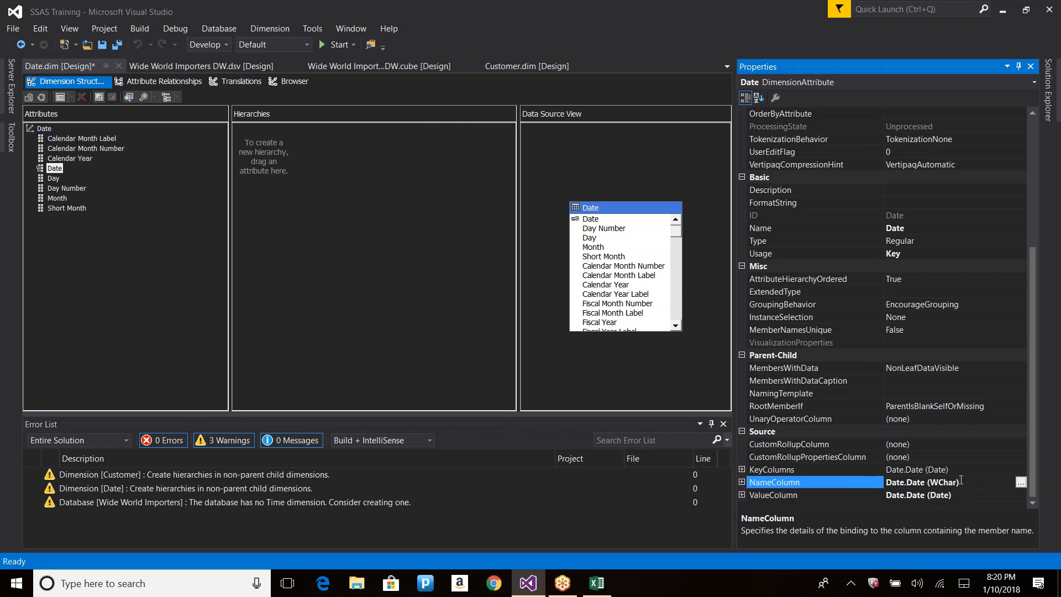
pyautogui.click(743, 482)
pyautogui.click(774, 393)
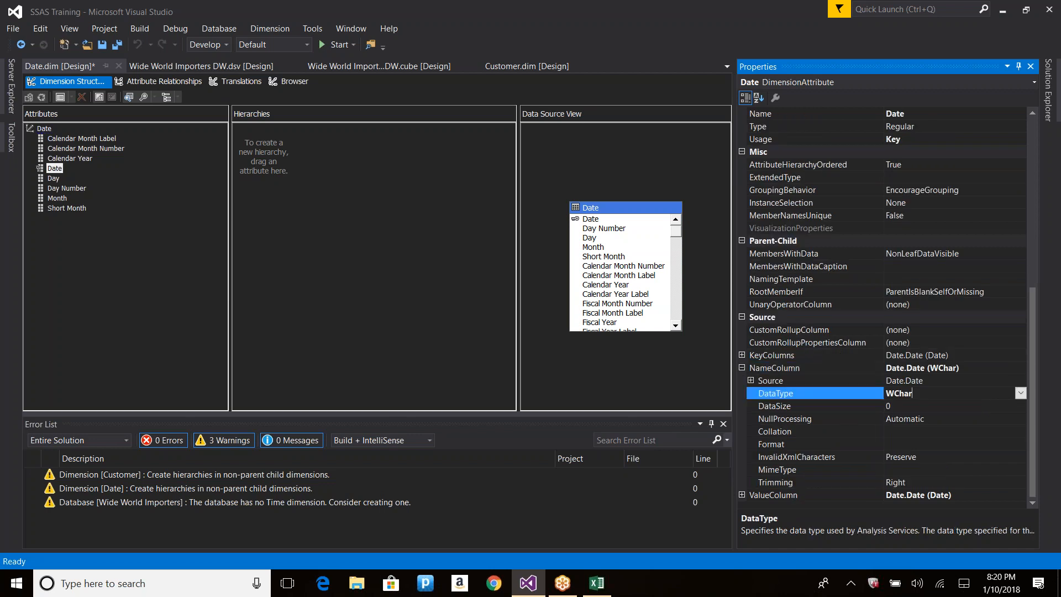
pyautogui.click(1021, 393)
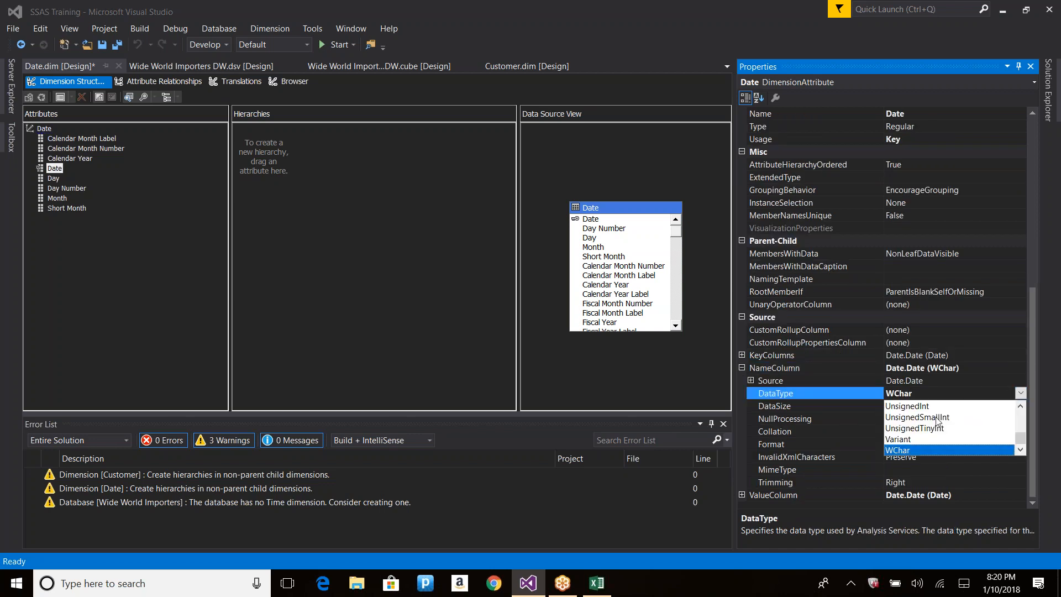
pyautogui.scroll(-3, 928, 434)
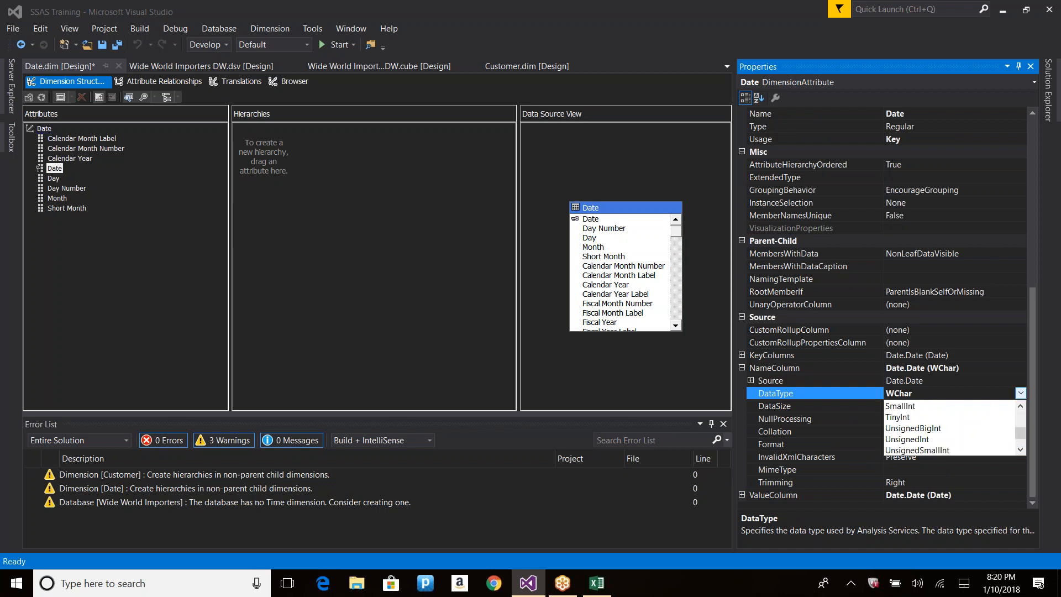
pyautogui.click(1022, 393)
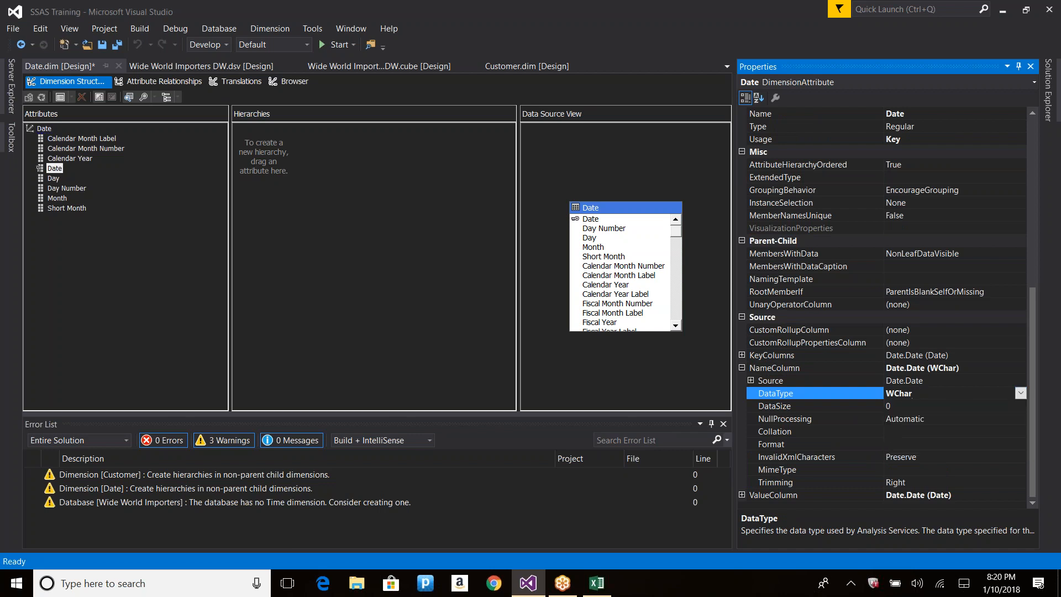
pyautogui.click(1021, 393)
pyautogui.moveTo(1021, 441); pyautogui.dragTo(1020, 414)
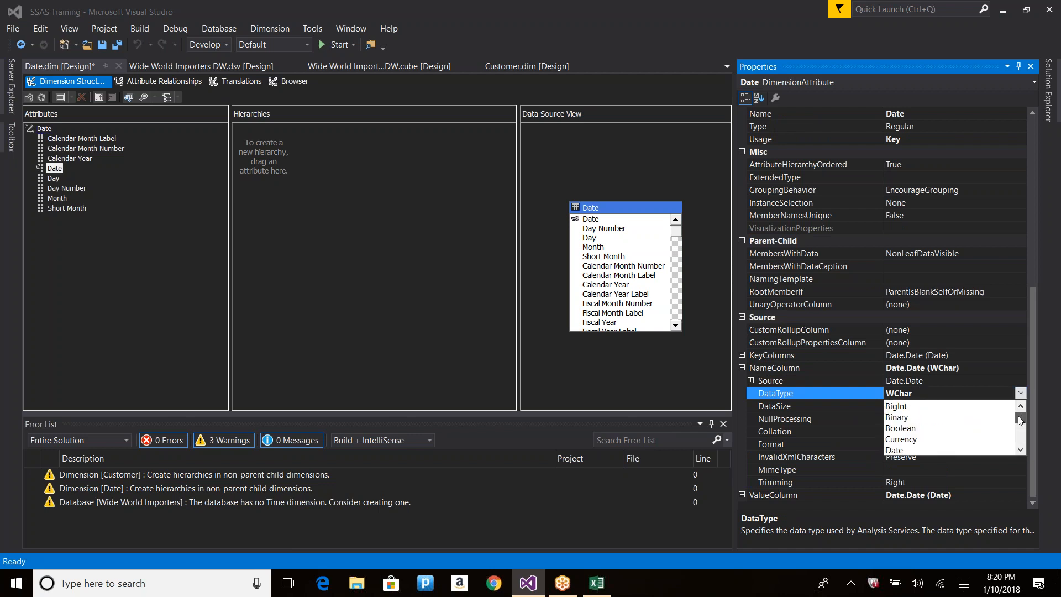
pyautogui.click(902, 450)
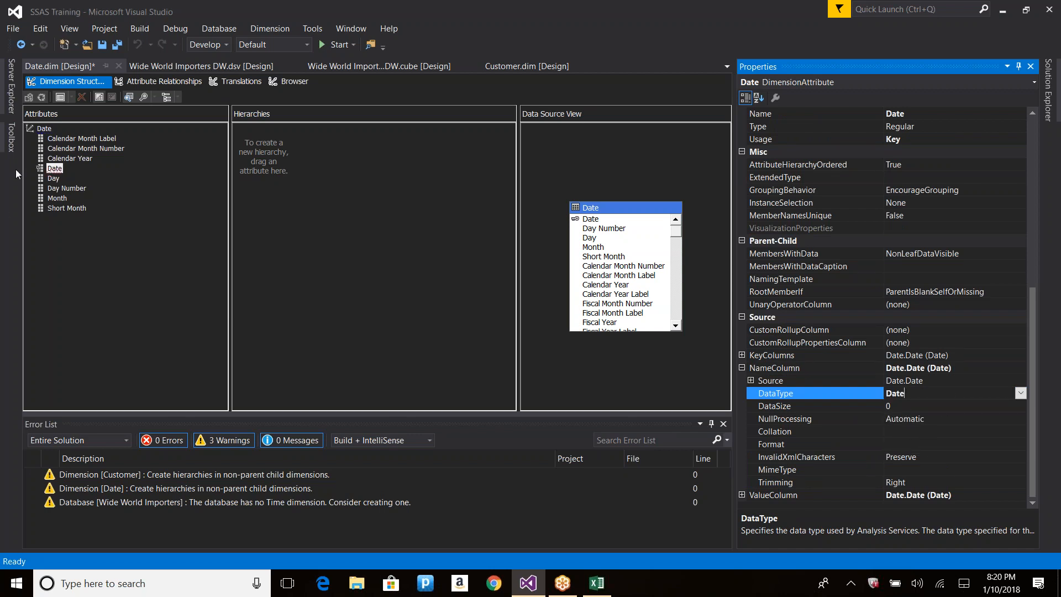
# Try to process the Date dimension with its changes saved, and inspect the error listed for the Date attribute.
pyautogui.click(28, 97)
pyautogui.press('Return')
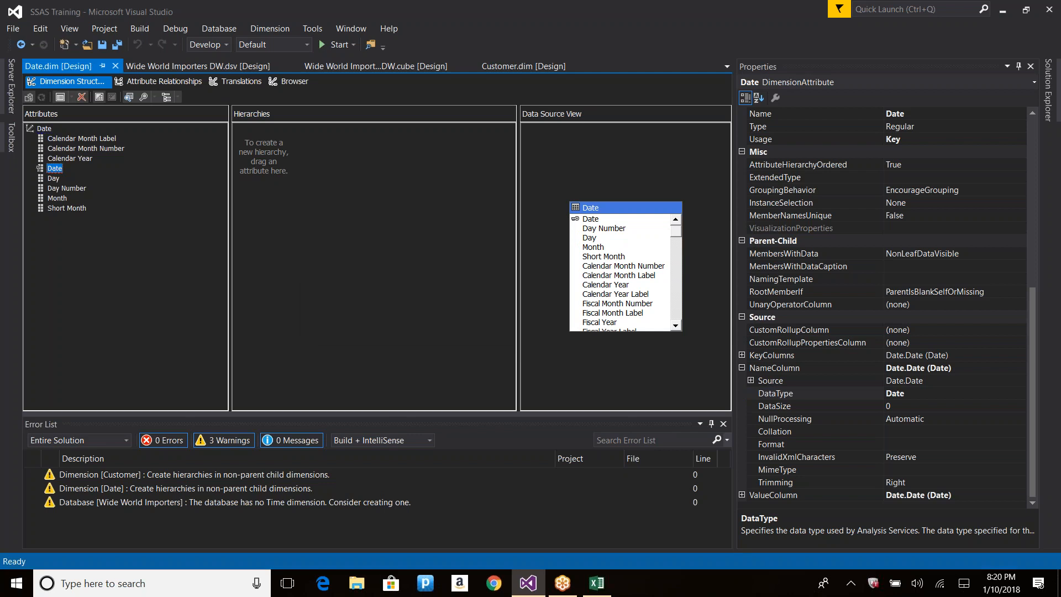
pyautogui.press('Return')
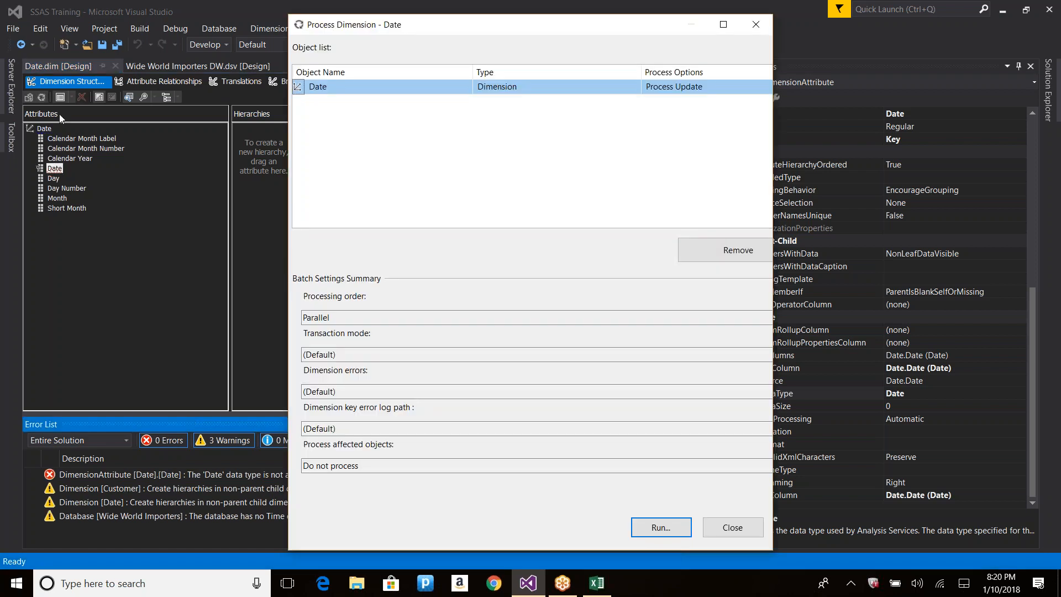
pyautogui.click(731, 529)
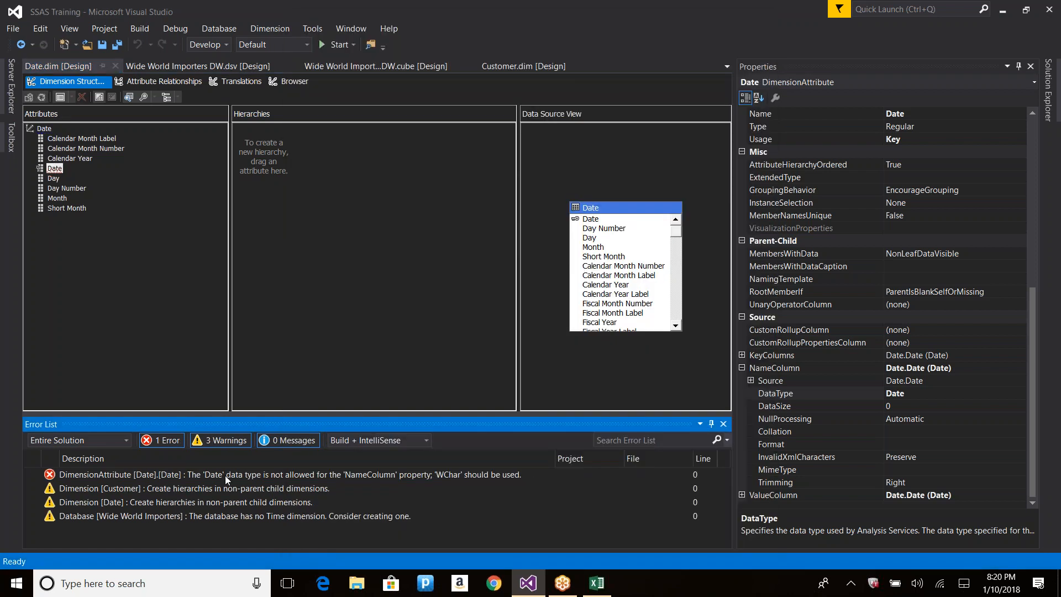
pyautogui.click(227, 474)
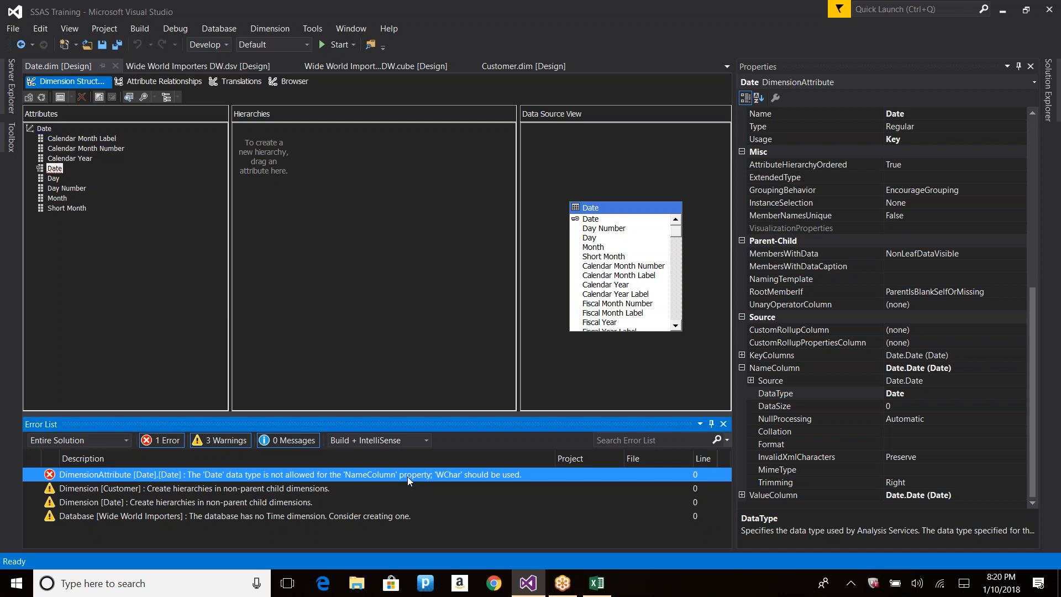
# Set the DataType of the Date attribute's NameColumn to WChar, keeping its source column binding.
pyautogui.rightClick(55, 169)
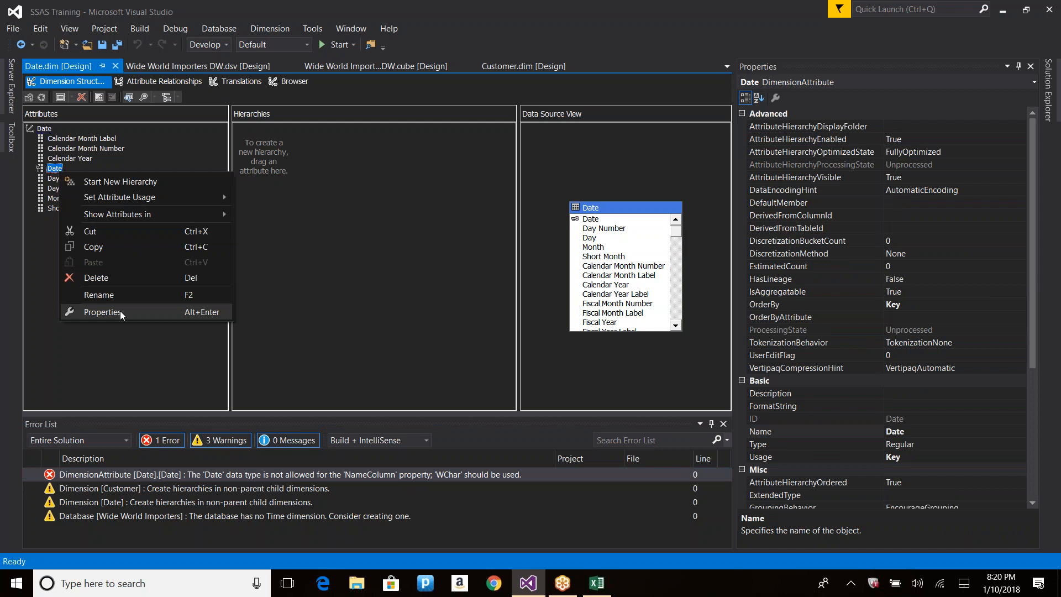
pyautogui.click(121, 311)
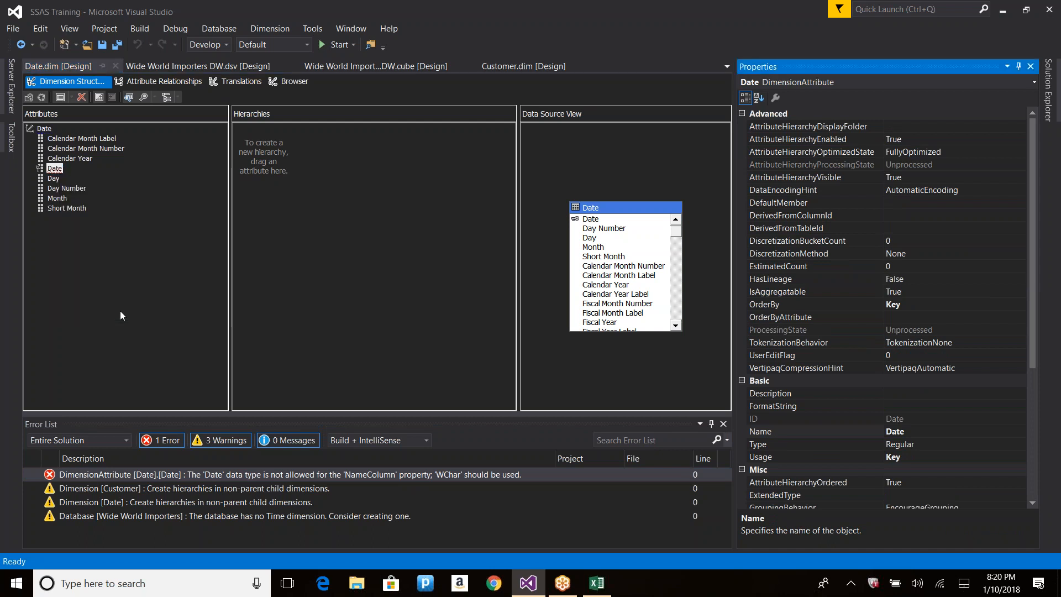
pyautogui.click(1034, 492)
pyautogui.click(981, 482)
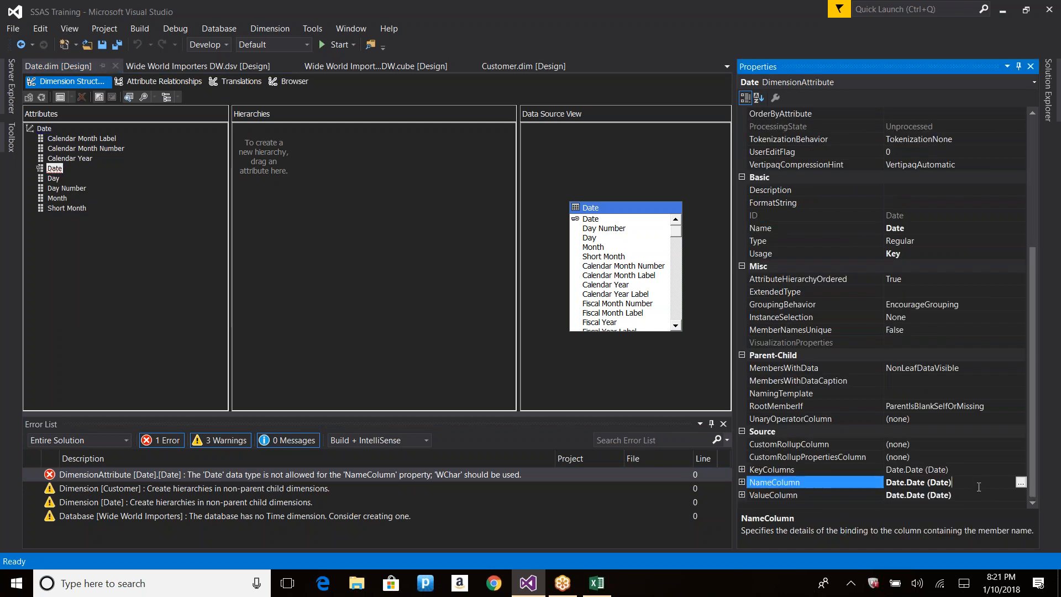
pyautogui.click(1022, 483)
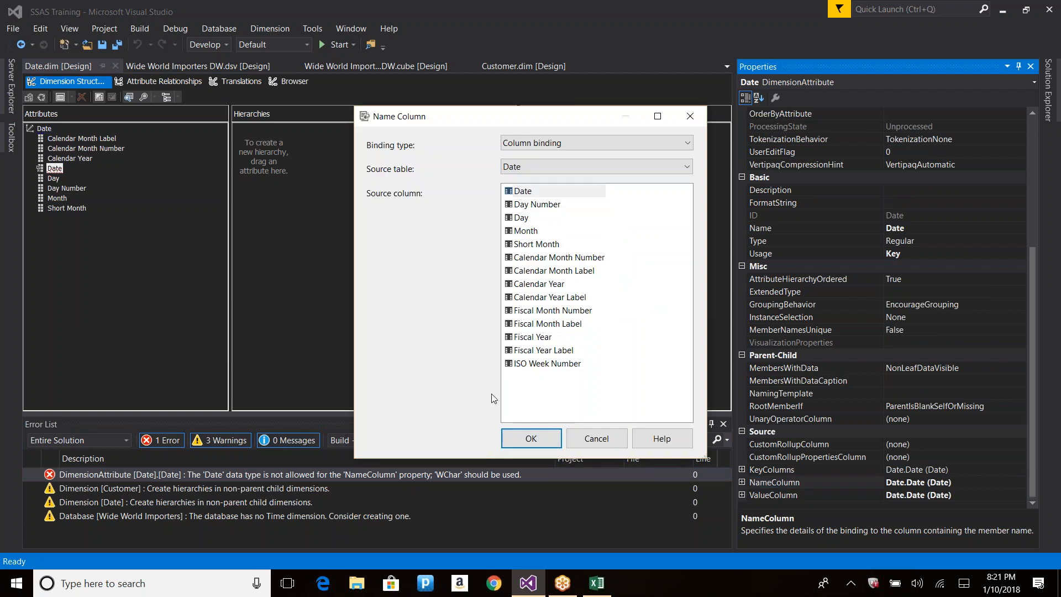
pyautogui.click(594, 440)
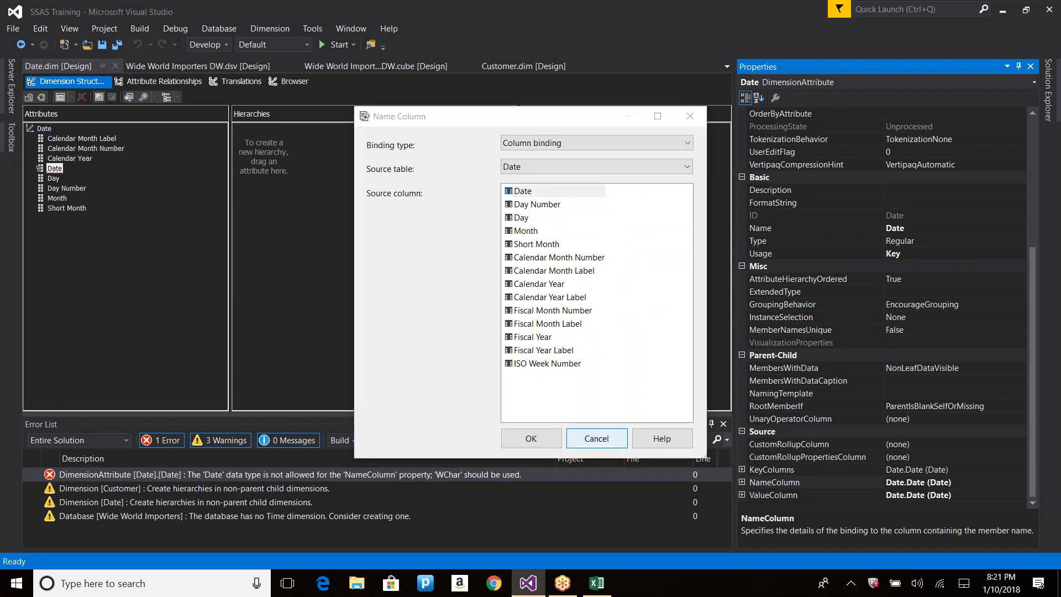
pyautogui.click(742, 482)
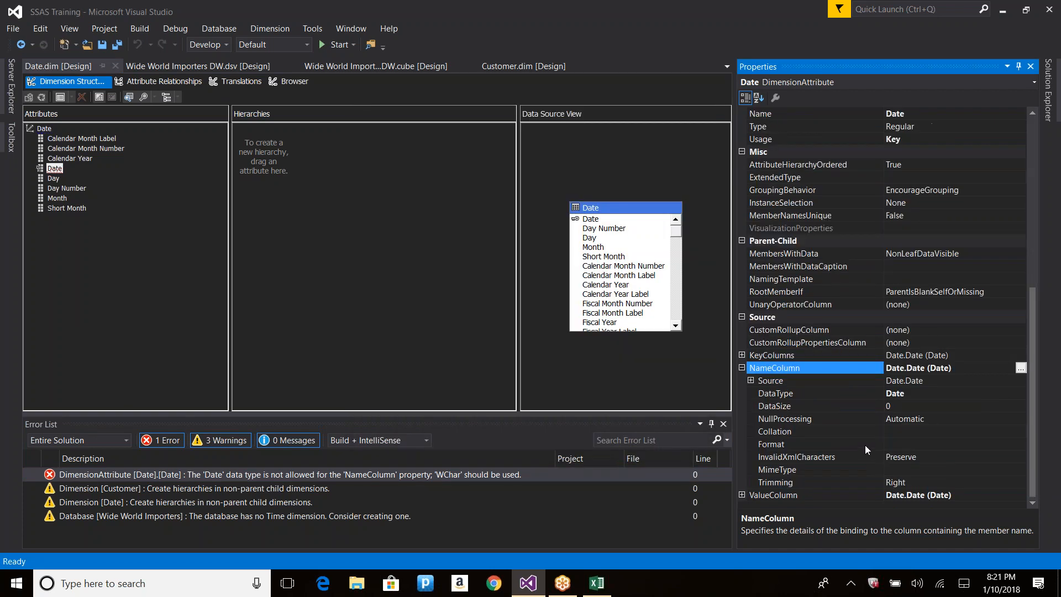
pyautogui.click(921, 396)
pyautogui.click(1021, 393)
pyautogui.scroll(-5, 938, 424)
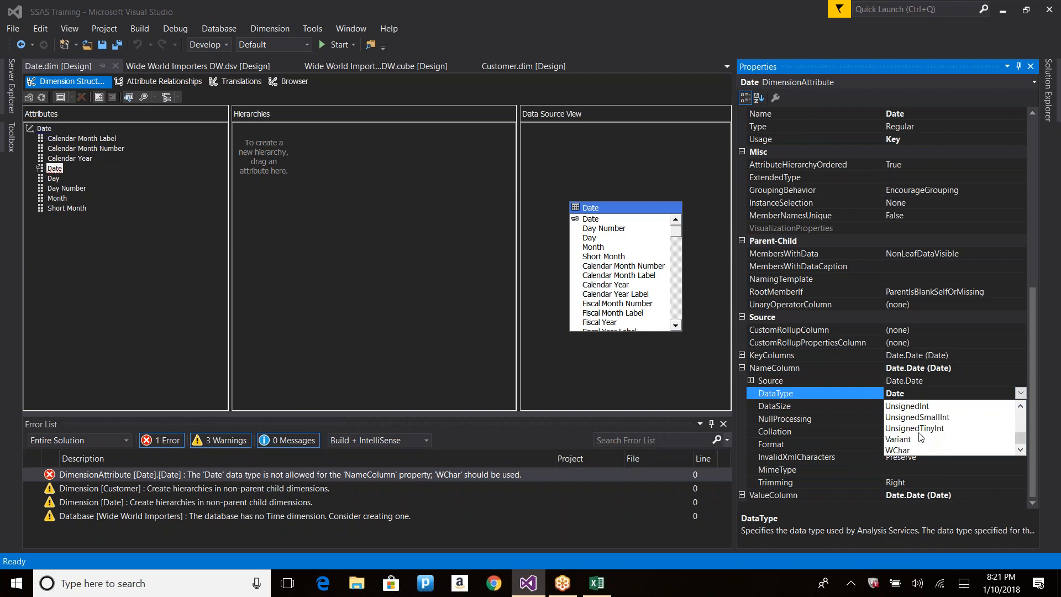
pyautogui.click(907, 450)
# Save and fully process the Date dimension, allowing the deployed Wide World Importers database to be overwritten, and close the processing and deployment windows.
pyautogui.click(45, 98)
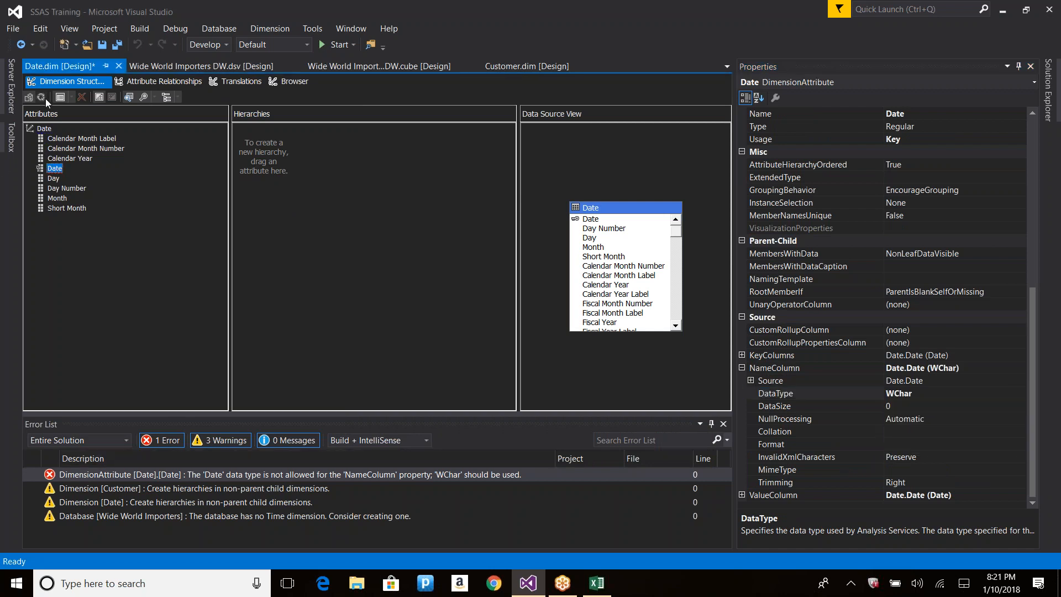
pyautogui.press('Return')
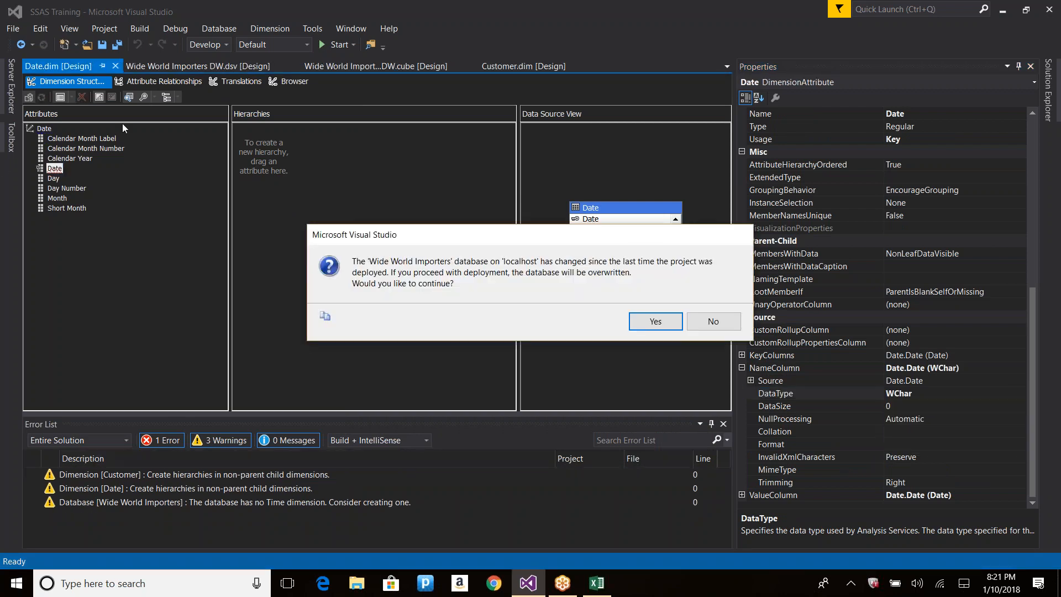
pyautogui.click(667, 326)
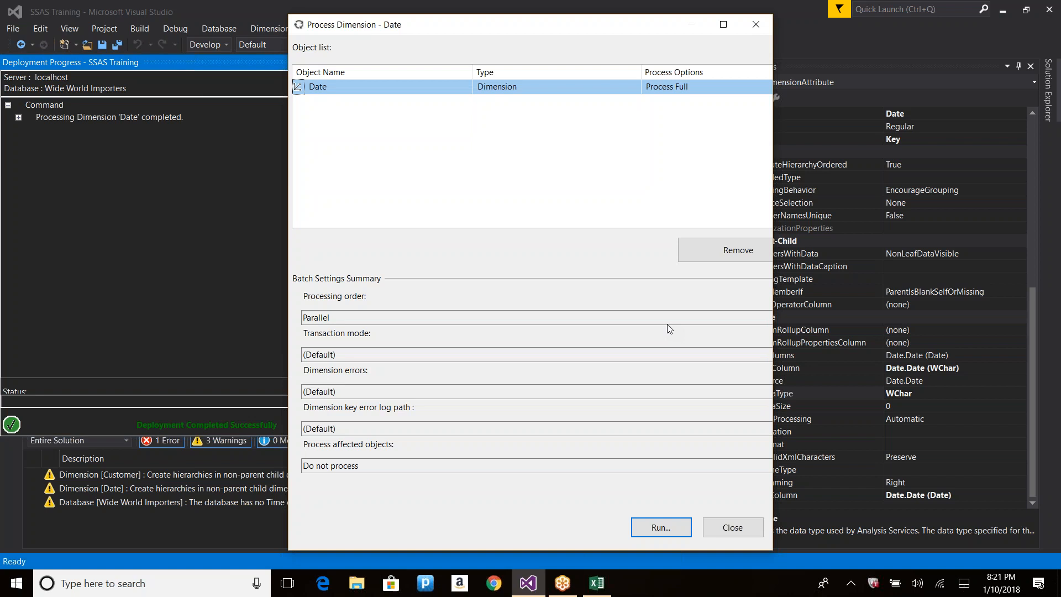
pyautogui.press('Return')
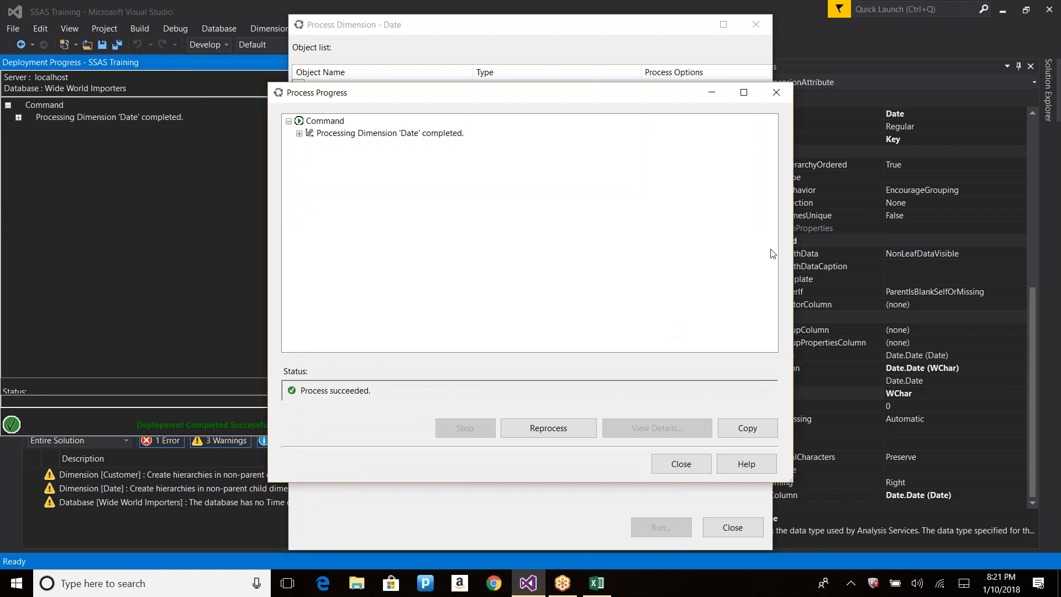
pyautogui.click(685, 466)
pyautogui.click(733, 527)
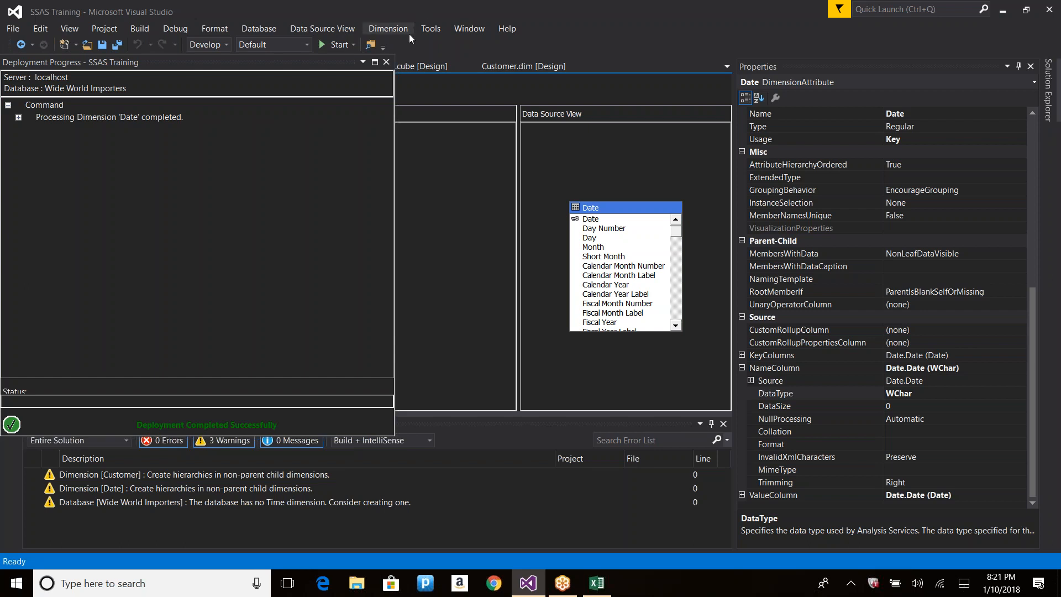
pyautogui.click(386, 62)
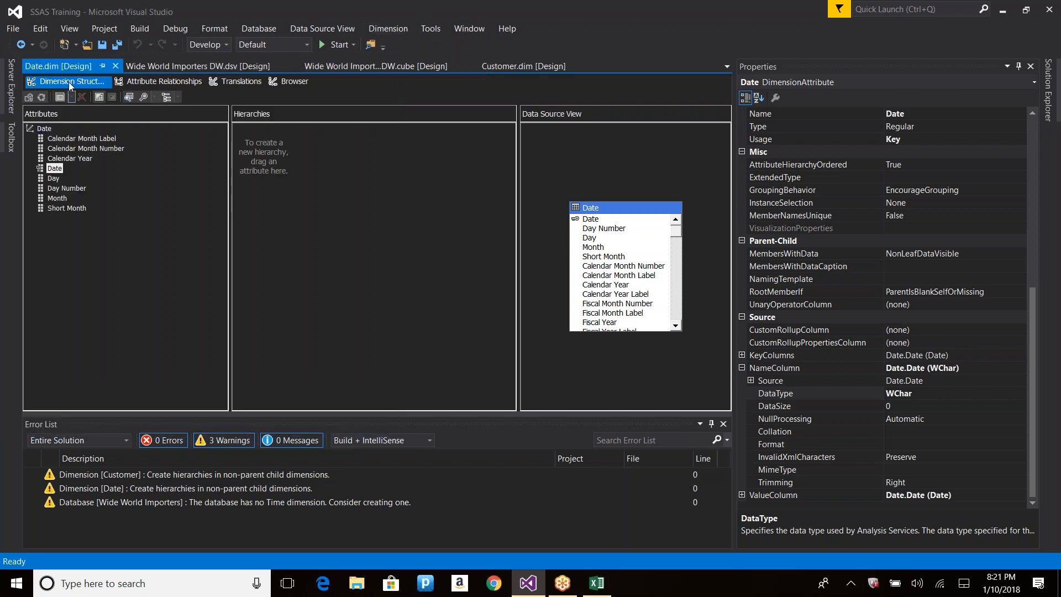
# Deploy and fully process the Wide World Importers DW cube, allowing the deployed database to be overwritten.
pyautogui.click(367, 64)
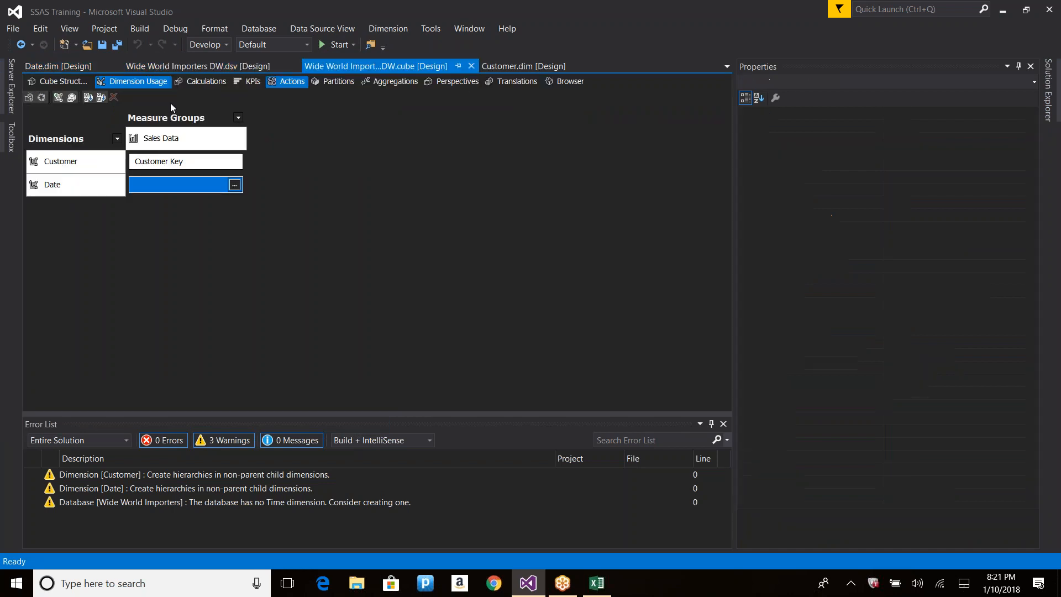
pyautogui.click(39, 98)
pyautogui.press('Return')
pyautogui.click(657, 326)
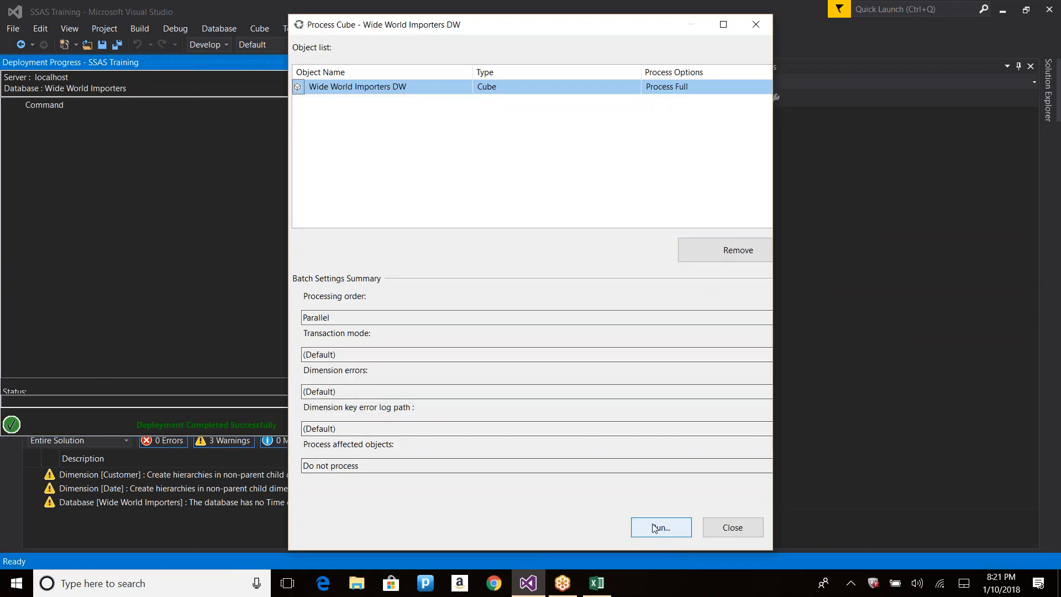
pyautogui.click(653, 524)
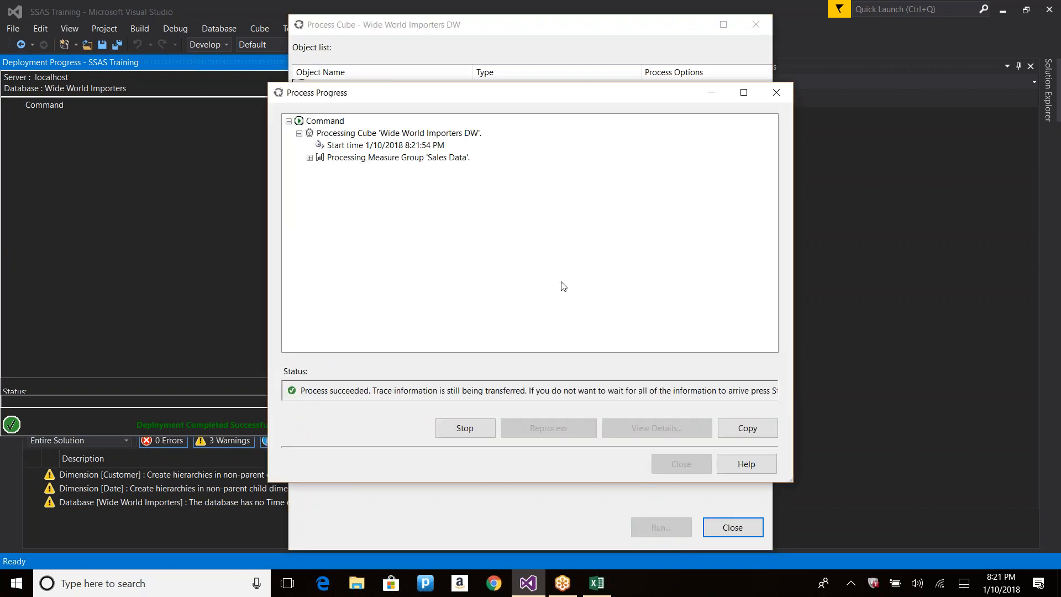
# Switch to the Excel workbook and refresh the PivotTable's cube data.
pyautogui.hotkey('alt', 'Tab')
pyautogui.hotkey('alt', 'Tab')
pyautogui.hotkey('alt', 'Tab')
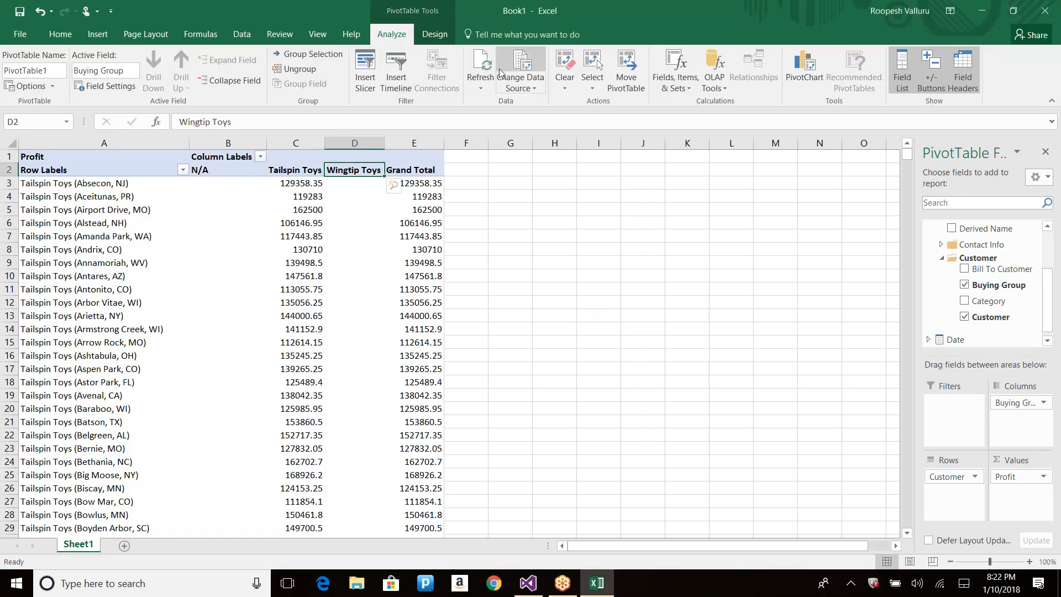
pyautogui.click(480, 86)
pyautogui.click(500, 106)
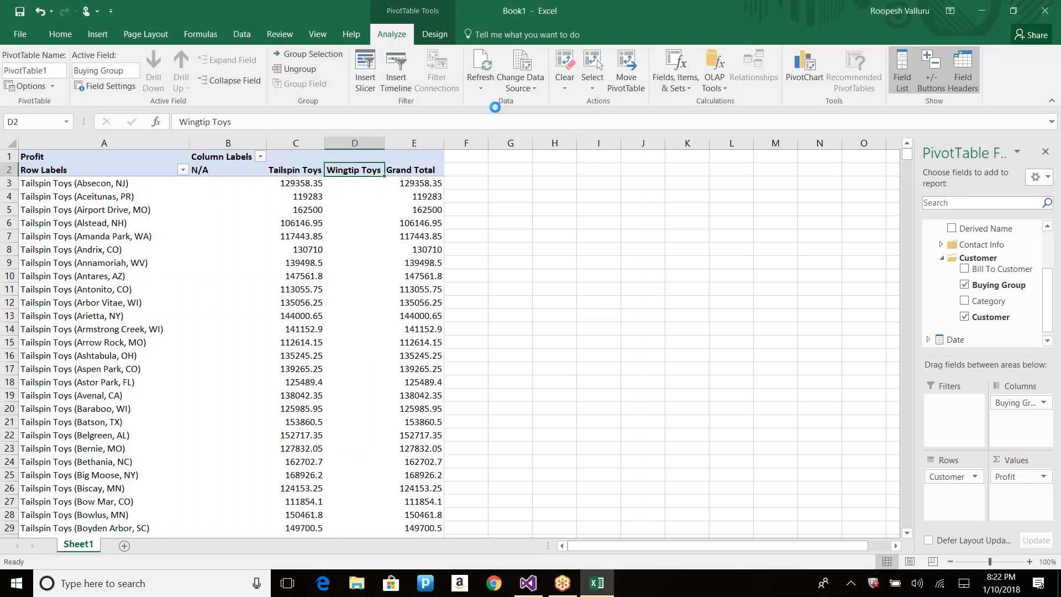
pyautogui.click(271, 213)
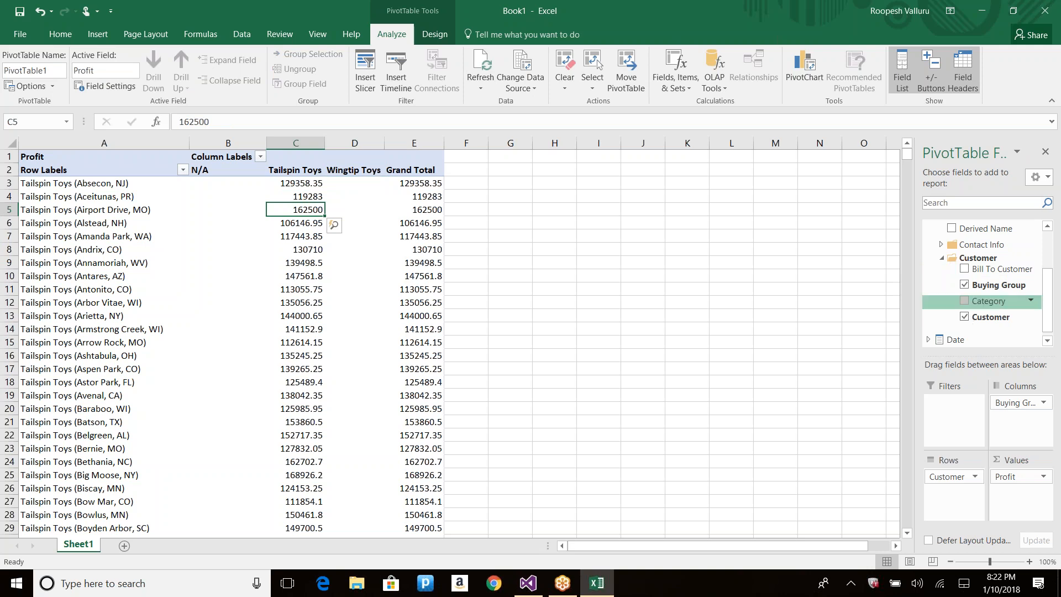
# Replace the Customer rows and Buying Group columns of the PivotTable with Date as the row field.
pyautogui.moveTo(956, 478); pyautogui.dragTo(986, 320)
pyautogui.moveTo(1017, 402); pyautogui.dragTo(1019, 320)
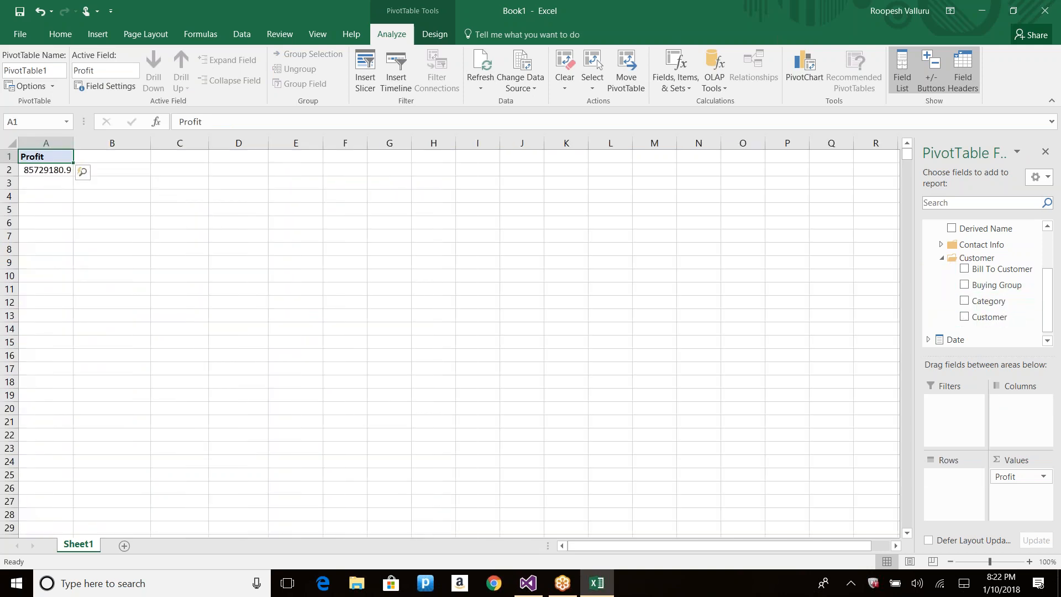
pyautogui.click(929, 340)
pyautogui.click(973, 267)
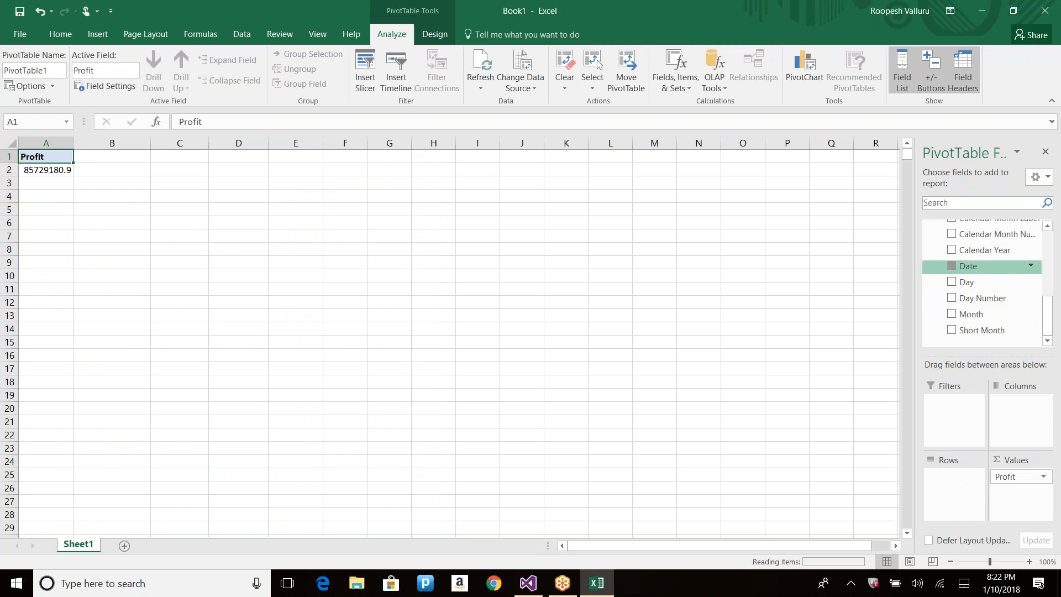
# Examine the filter options for the PivotTable's Date row labels, including the value filters and expandable entries from 2013-01-01 to 2013-01-03.
pyautogui.click(76, 157)
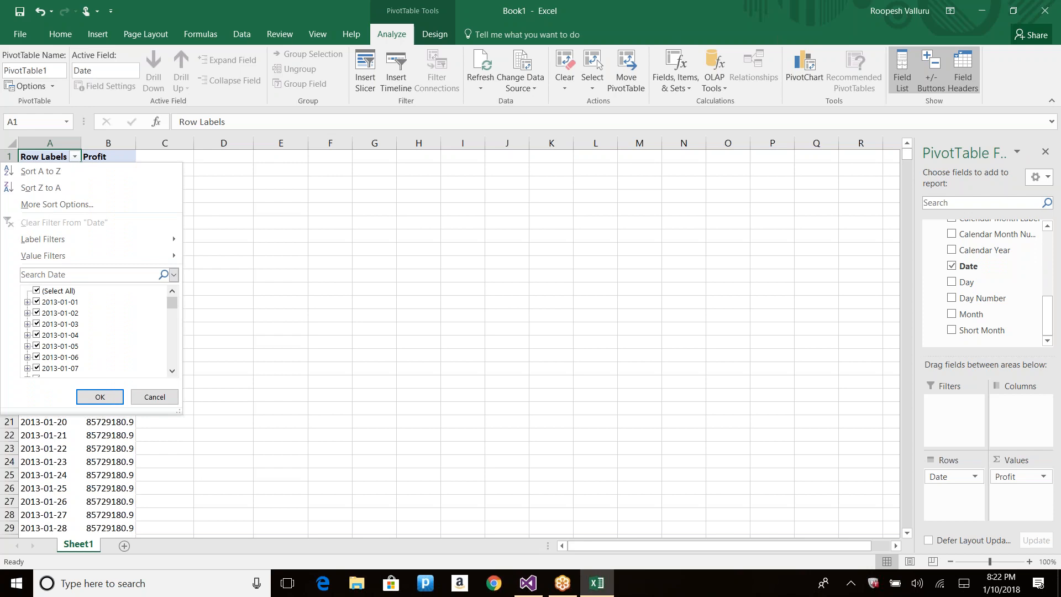
pyautogui.moveTo(35, 257)
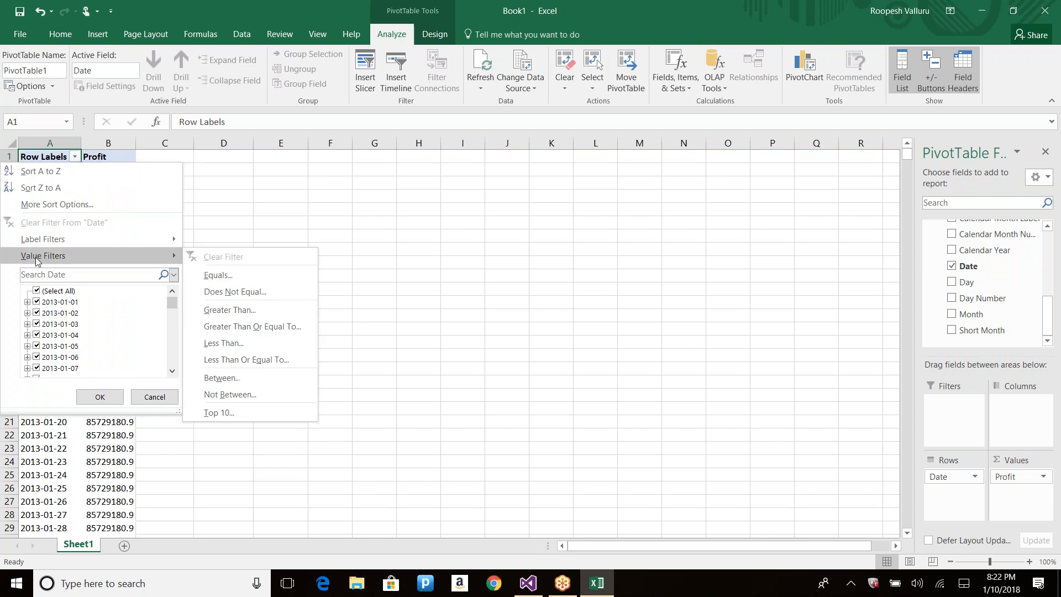
pyautogui.click(27, 302)
pyautogui.click(27, 313)
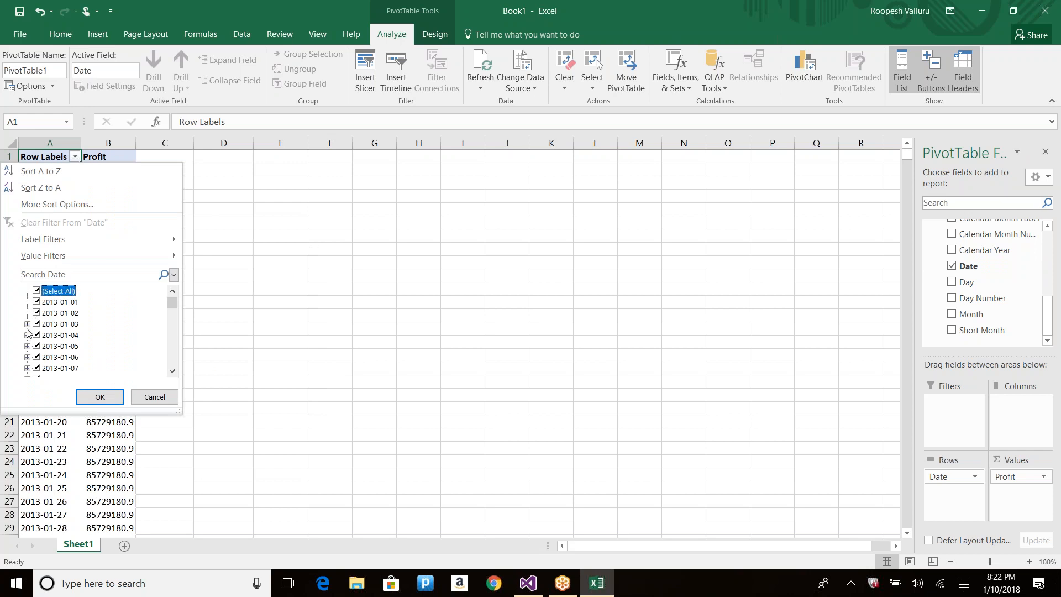
pyautogui.click(27, 324)
pyautogui.click(629, 19)
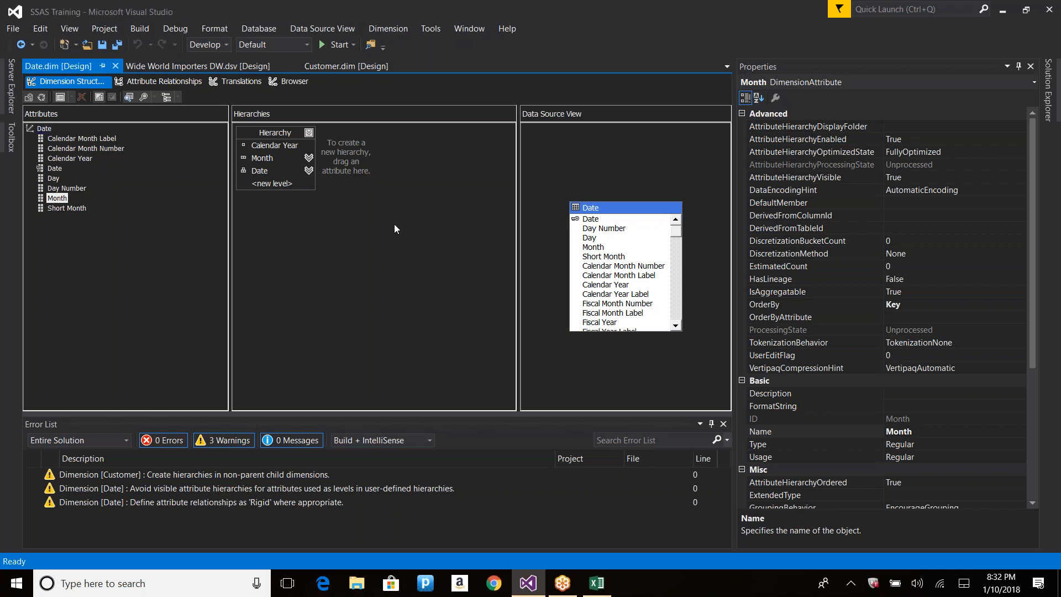
# Review the properties of the Date dimension, its existing hierarchy, and the hierarchy's Calendar Year and Month levels.
pyautogui.click(393, 223)
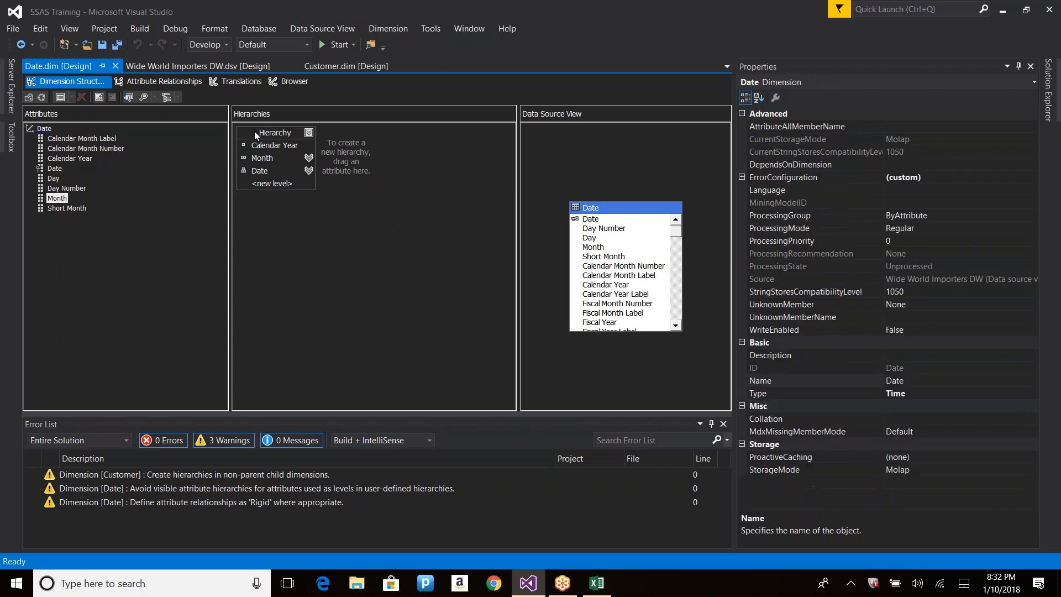
pyautogui.click(255, 131)
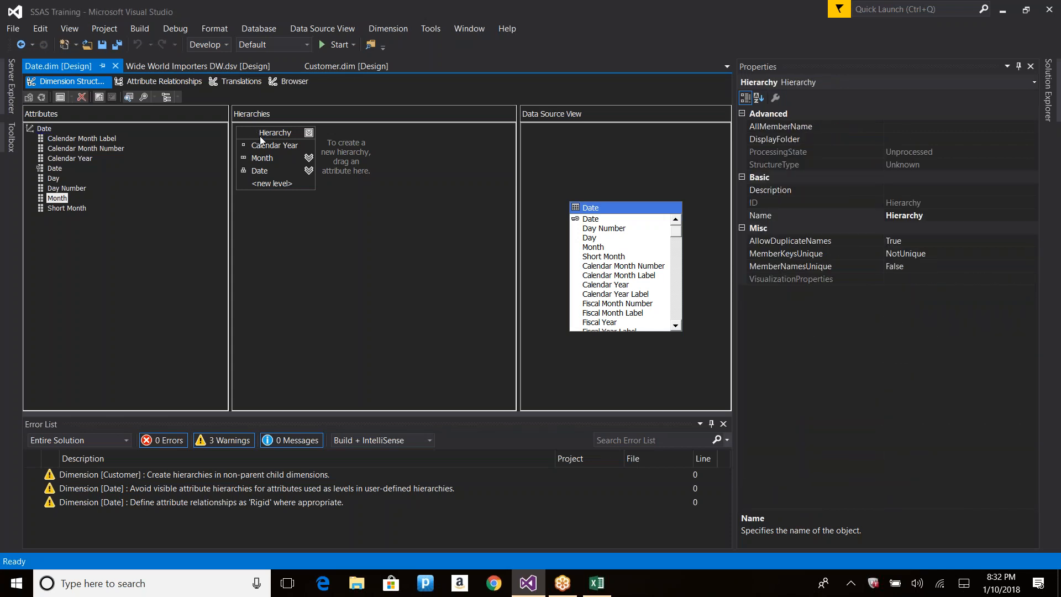
pyautogui.click(260, 137)
pyautogui.press('Escape')
pyautogui.click(274, 146)
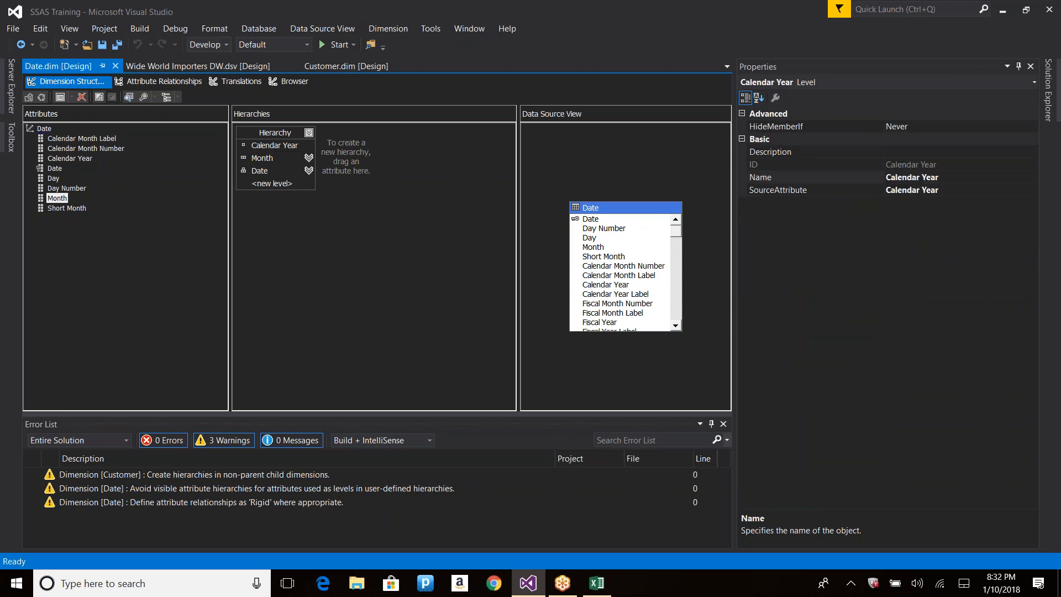
pyautogui.click(277, 158)
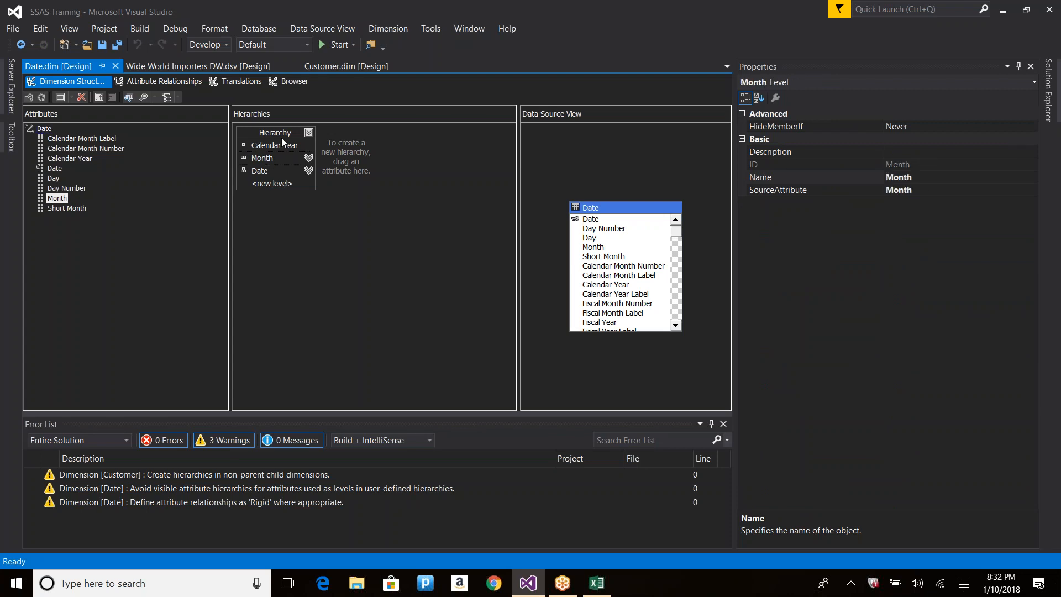
# Delete the existing hierarchy of the Date dimension and build a new one with the levels Calendar Year, Month and Date.
pyautogui.click(282, 134)
pyautogui.press('Delete')
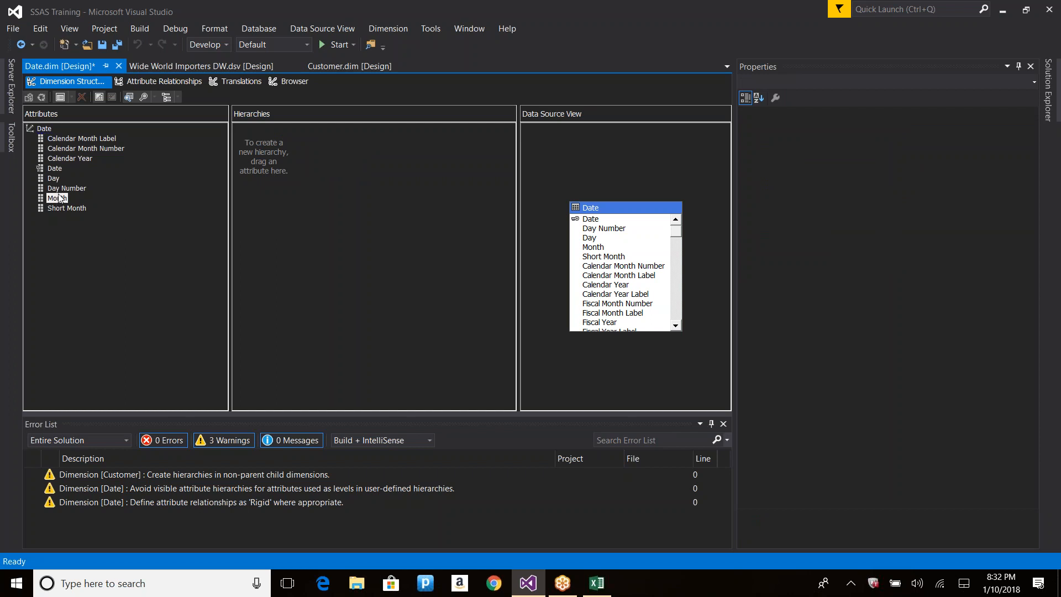
pyautogui.click(65, 161)
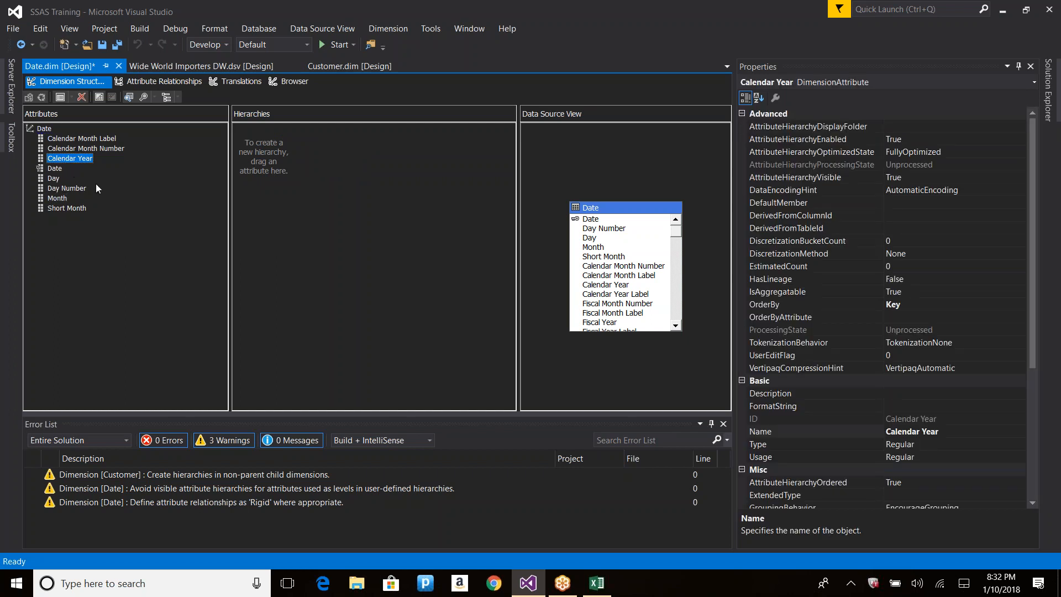
pyautogui.moveTo(75, 158); pyautogui.dragTo(276, 148)
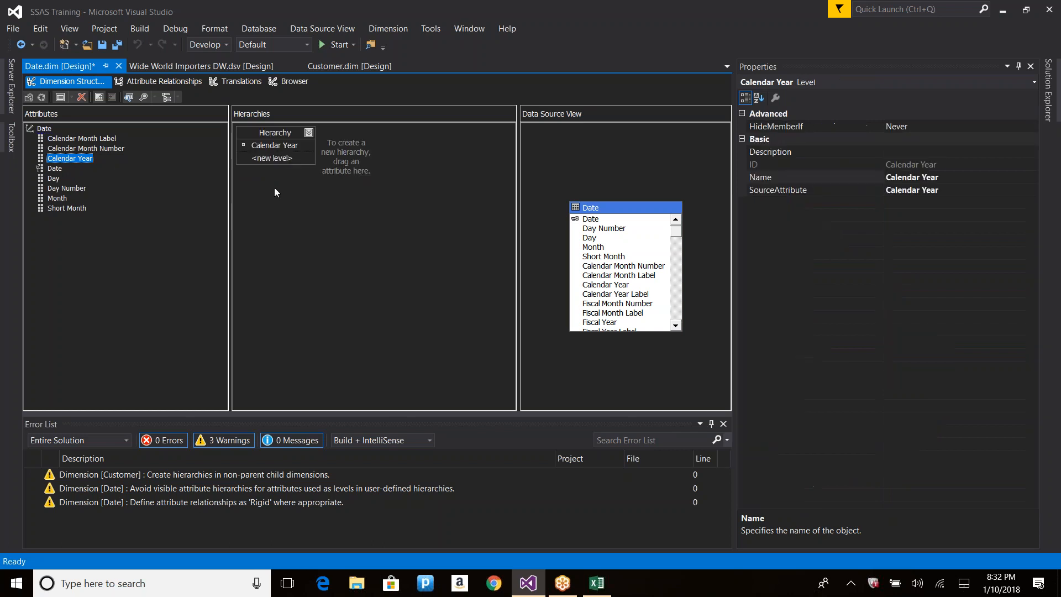
pyautogui.moveTo(59, 197); pyautogui.dragTo(247, 161)
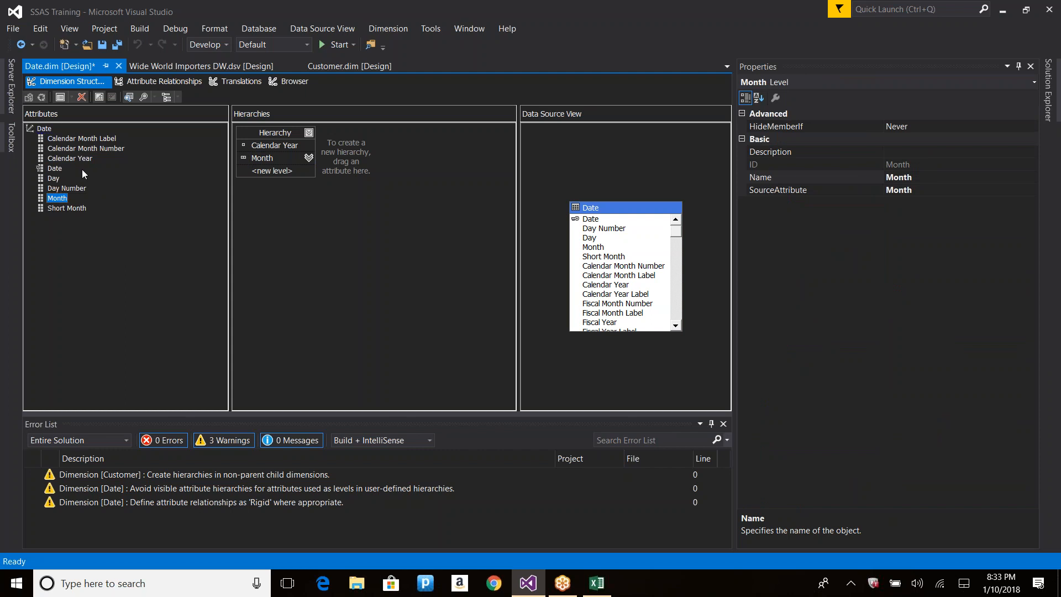
pyautogui.moveTo(55, 169); pyautogui.dragTo(283, 168)
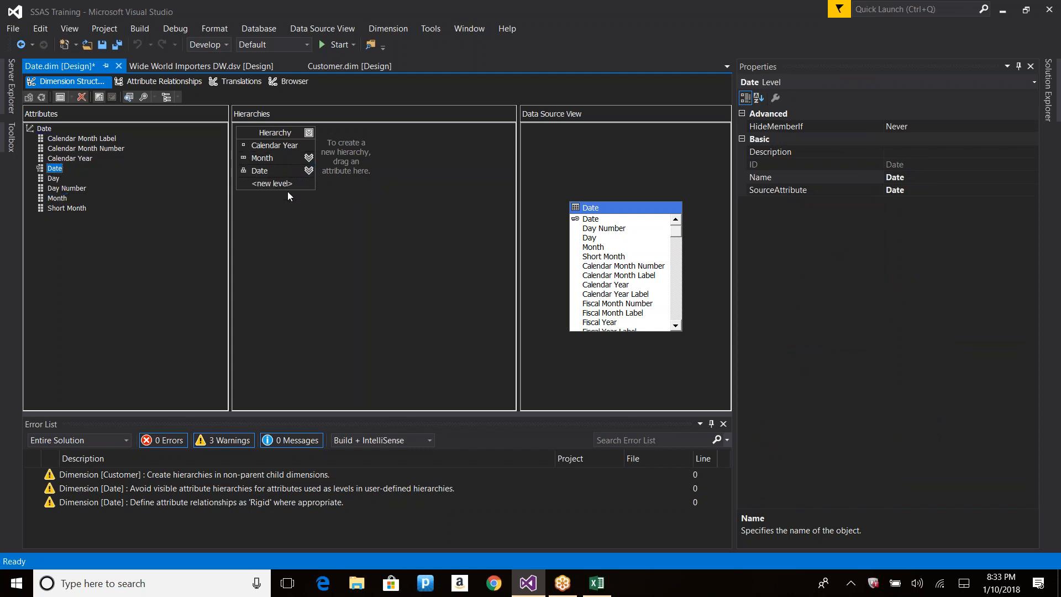
pyautogui.click(308, 250)
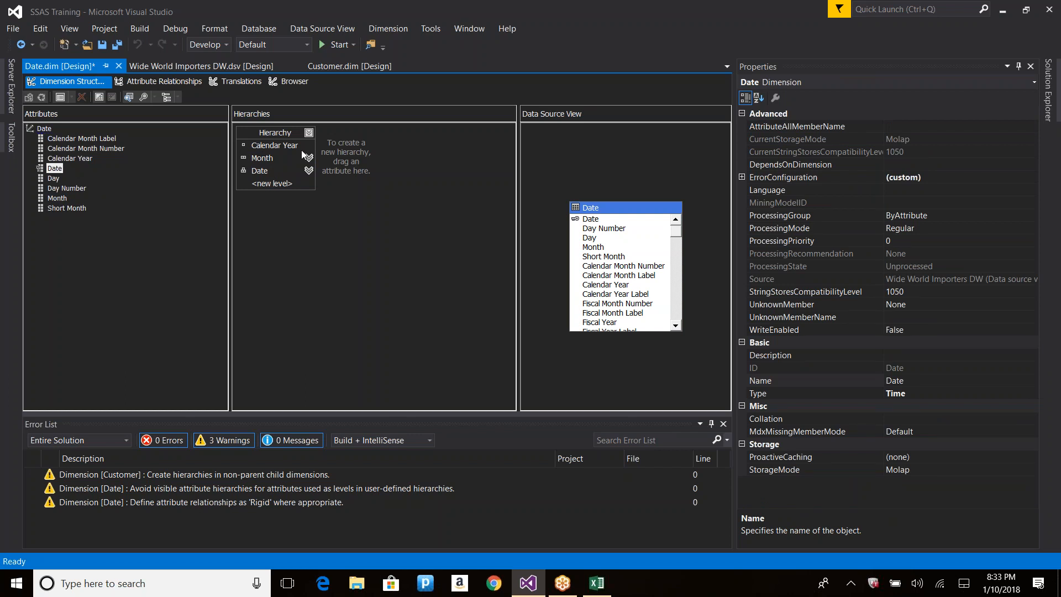
# Rename the new hierarchy of the Date dimension to Calendar.
pyautogui.click(291, 136)
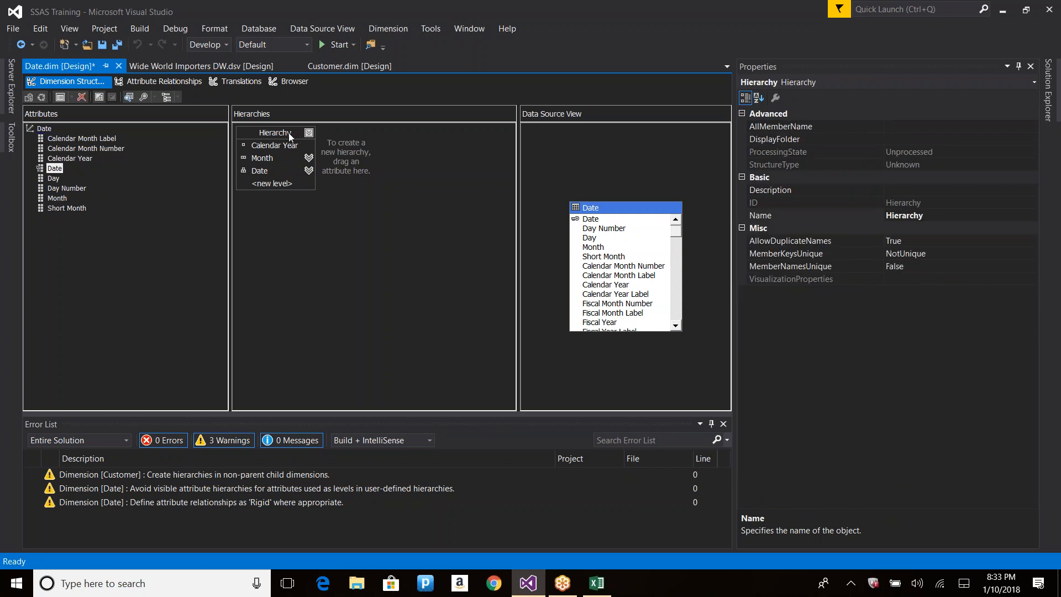
pyautogui.rightClick(291, 135)
pyautogui.click(333, 208)
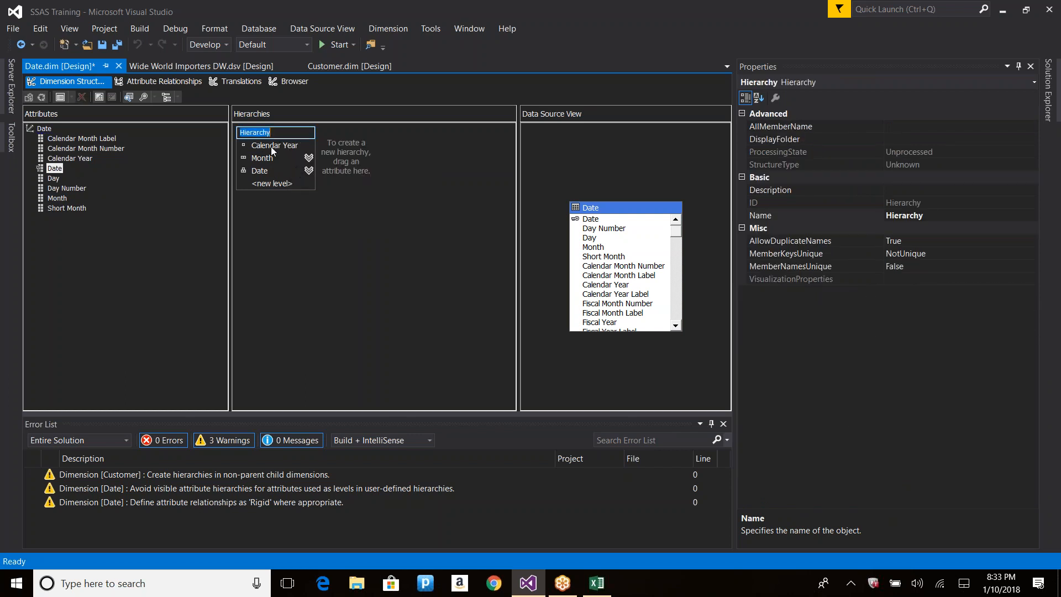
pyautogui.write('Calenda')
pyautogui.press('Return')
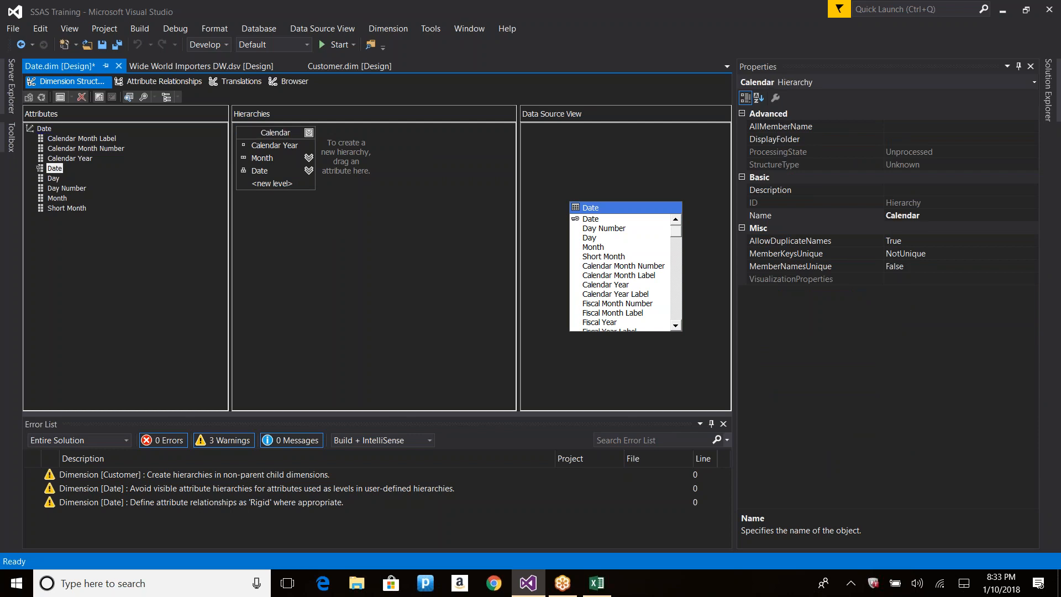
pyautogui.click(302, 209)
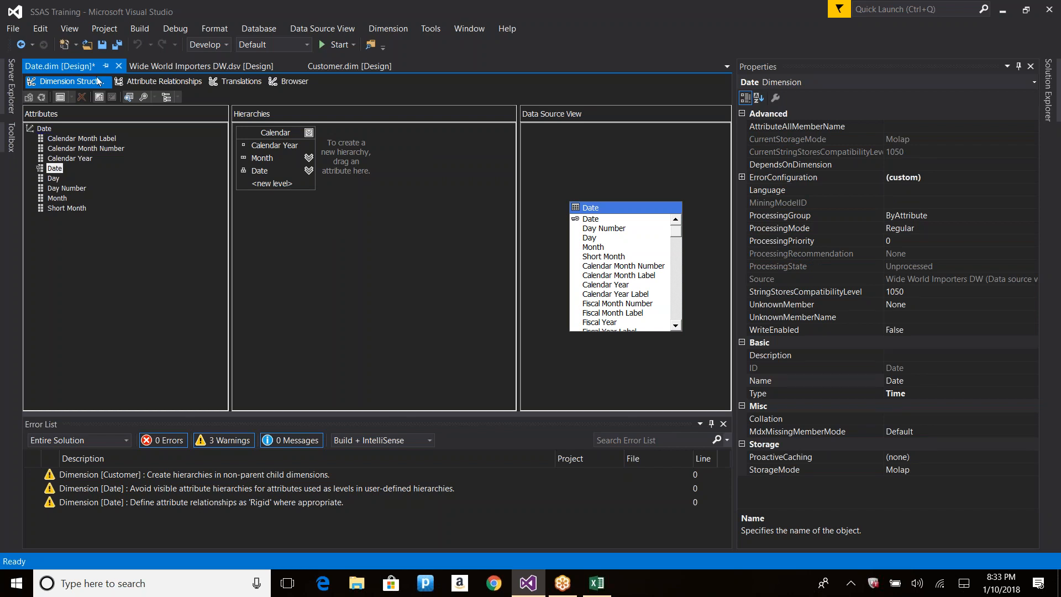
# Save and deploy the changes, run Process Update on the Date dimension, and close the processing dialogs.
pyautogui.click(39, 98)
pyautogui.press('Return')
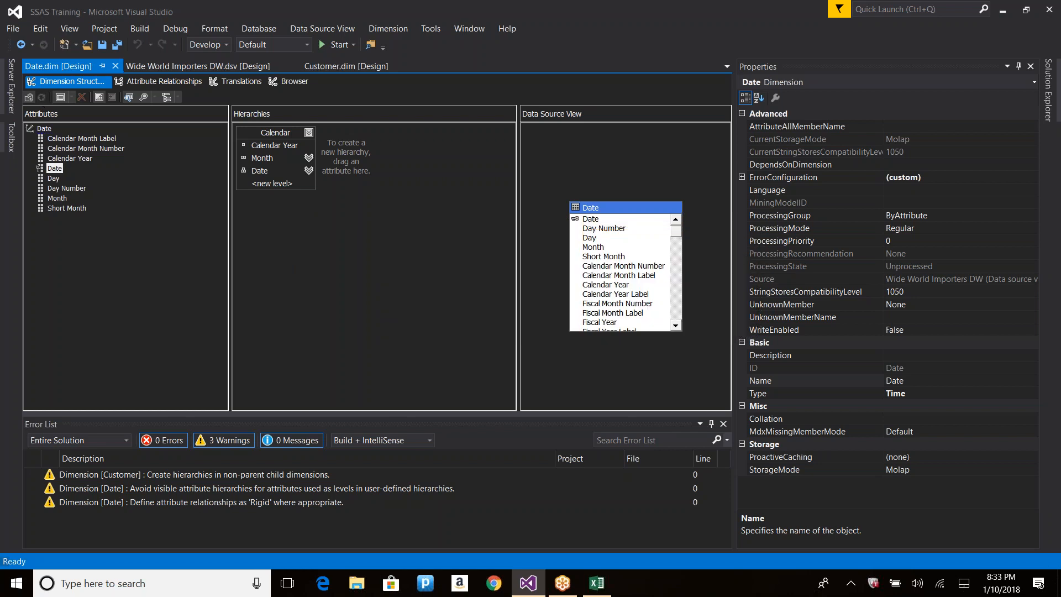
pyautogui.press('Return')
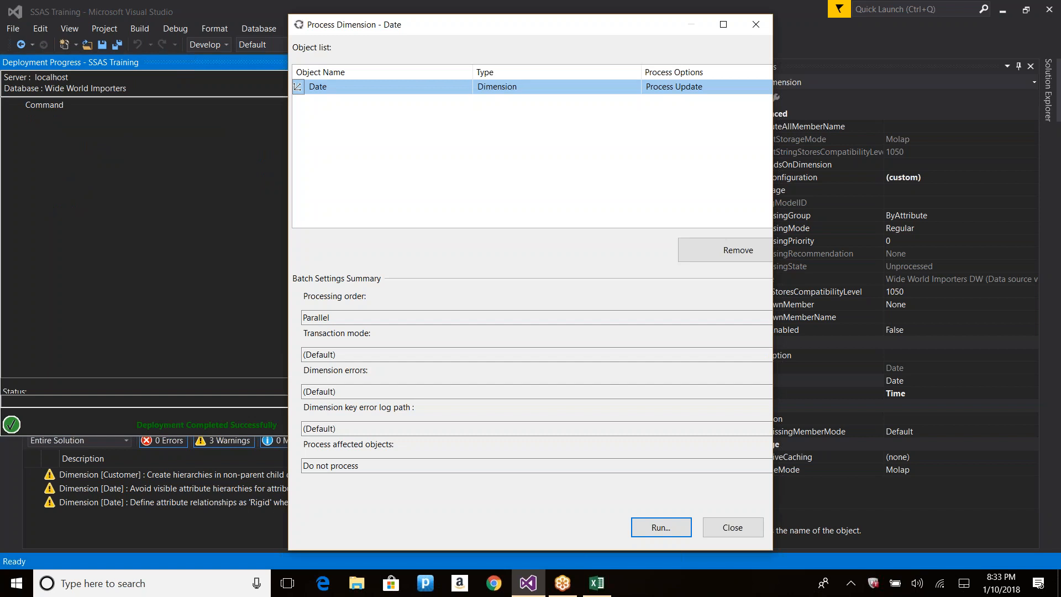
pyautogui.press('Return')
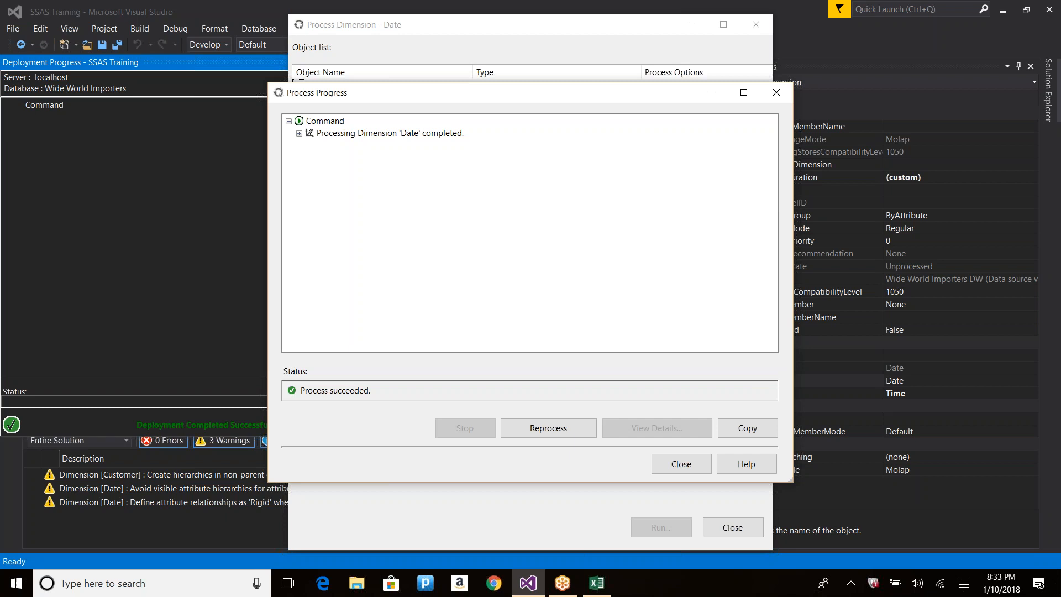
pyautogui.click(684, 466)
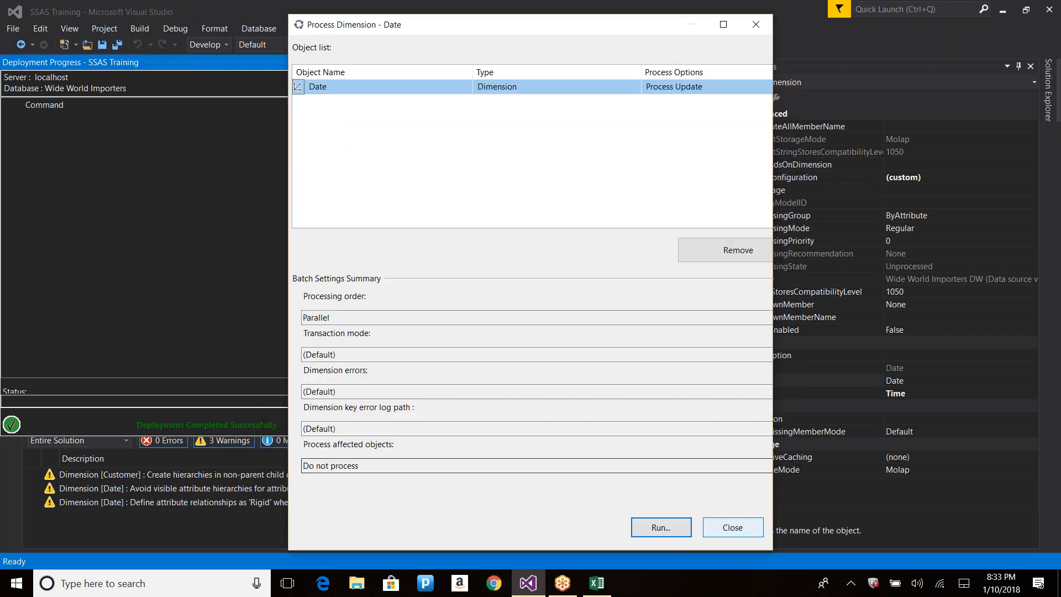
pyautogui.click(735, 531)
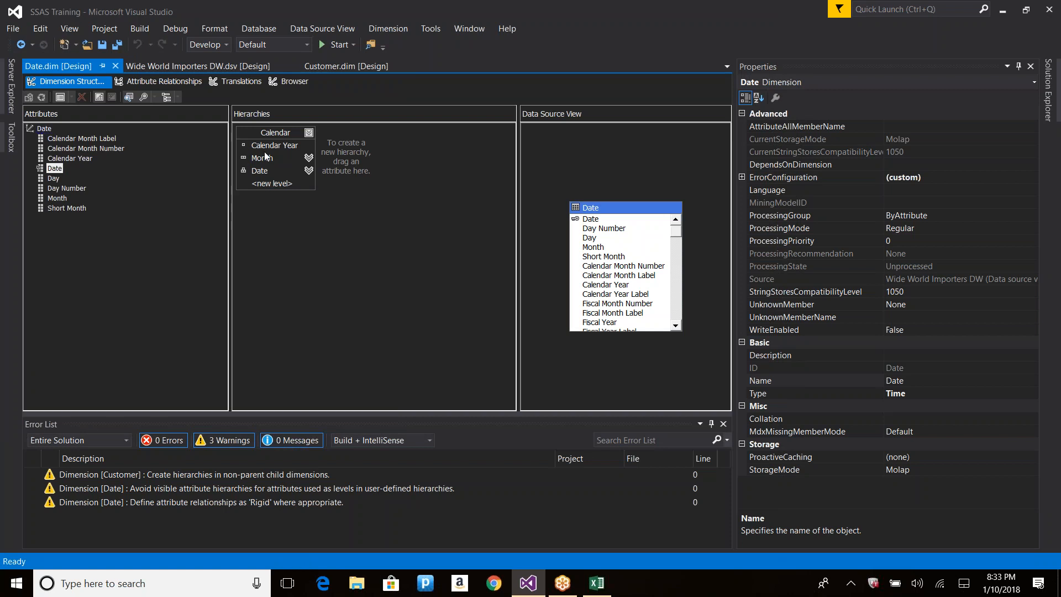
# Remove Calendar Year from the key columns of the Month attribute, keeping only Month as its key.
pyautogui.rightClick(54, 198)
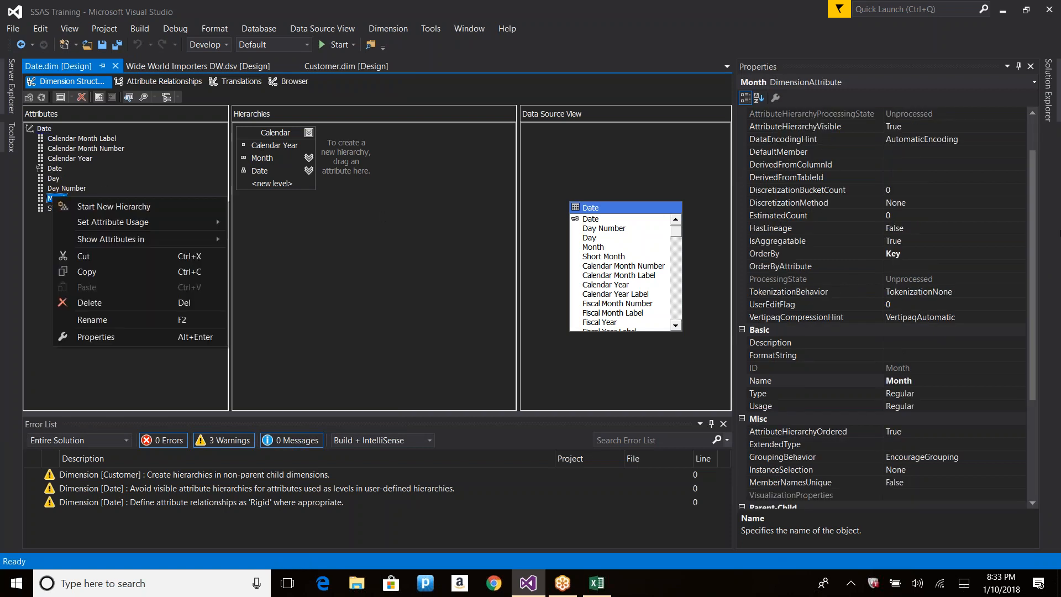
pyautogui.click(1037, 28)
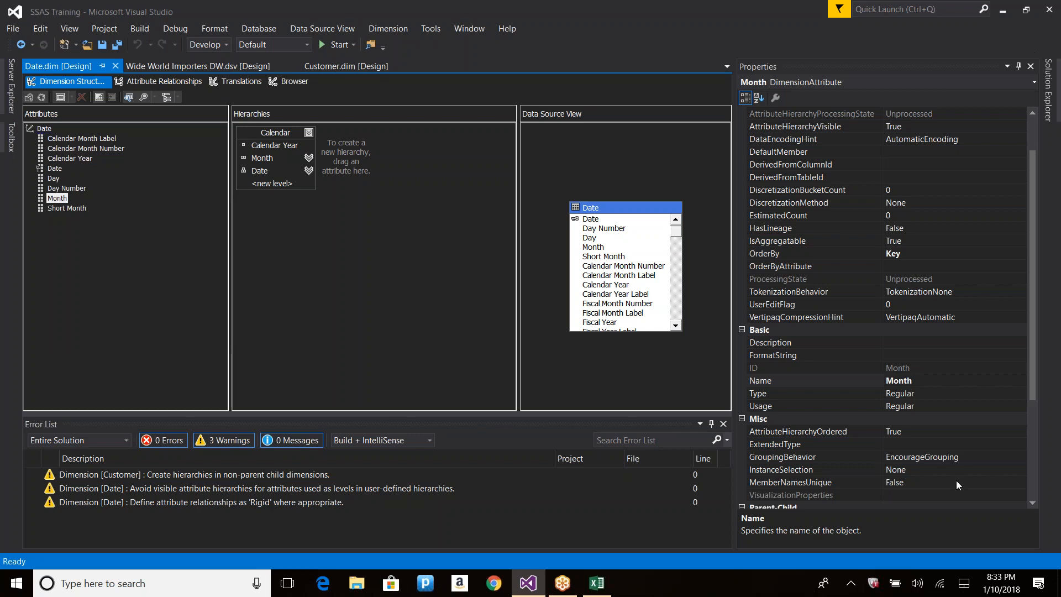
pyautogui.click(1033, 469)
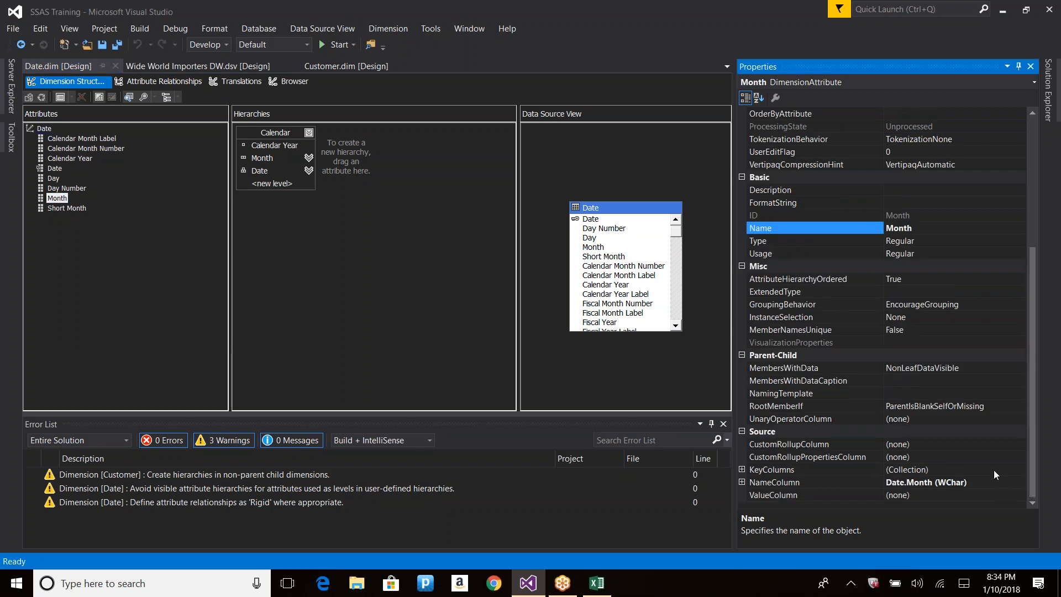
pyautogui.click(994, 470)
pyautogui.click(1021, 470)
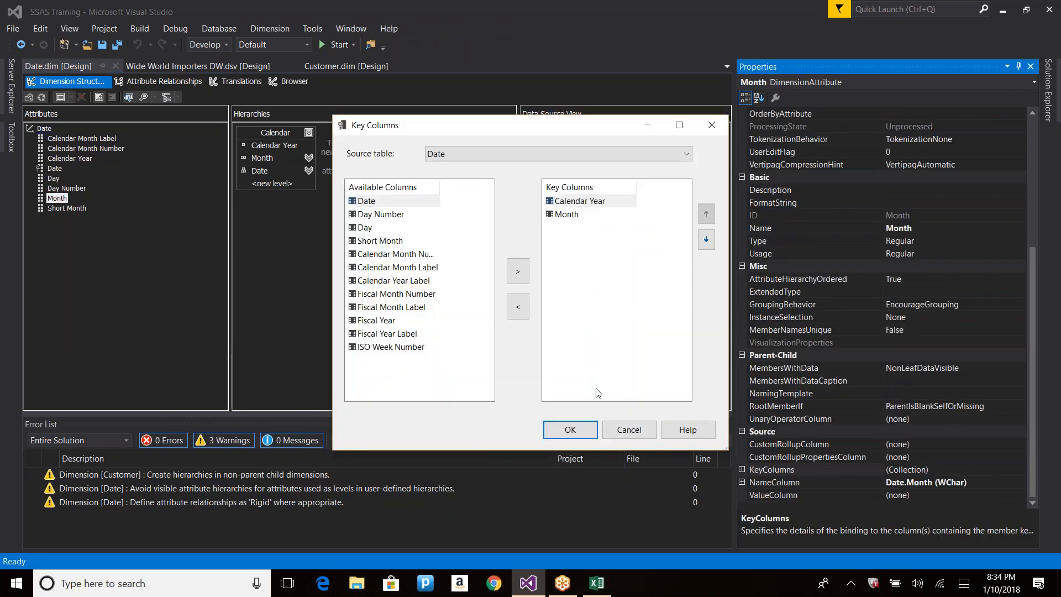
pyautogui.click(572, 202)
pyautogui.click(518, 307)
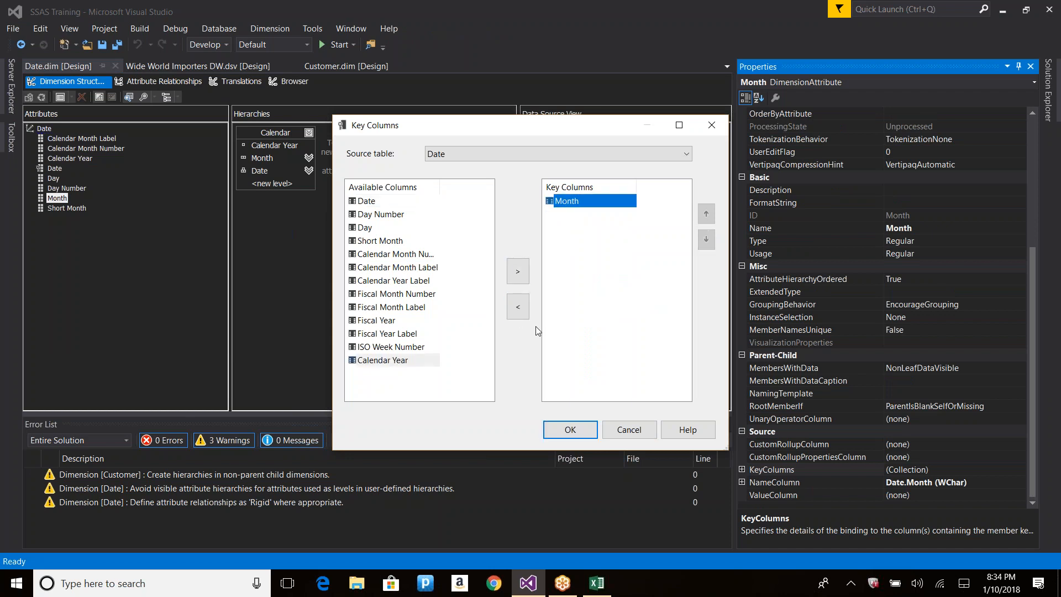
pyautogui.click(570, 430)
# Review the KeyColumns and NameColumn properties of the Month, Calendar Year and Date attributes.
pyautogui.click(991, 485)
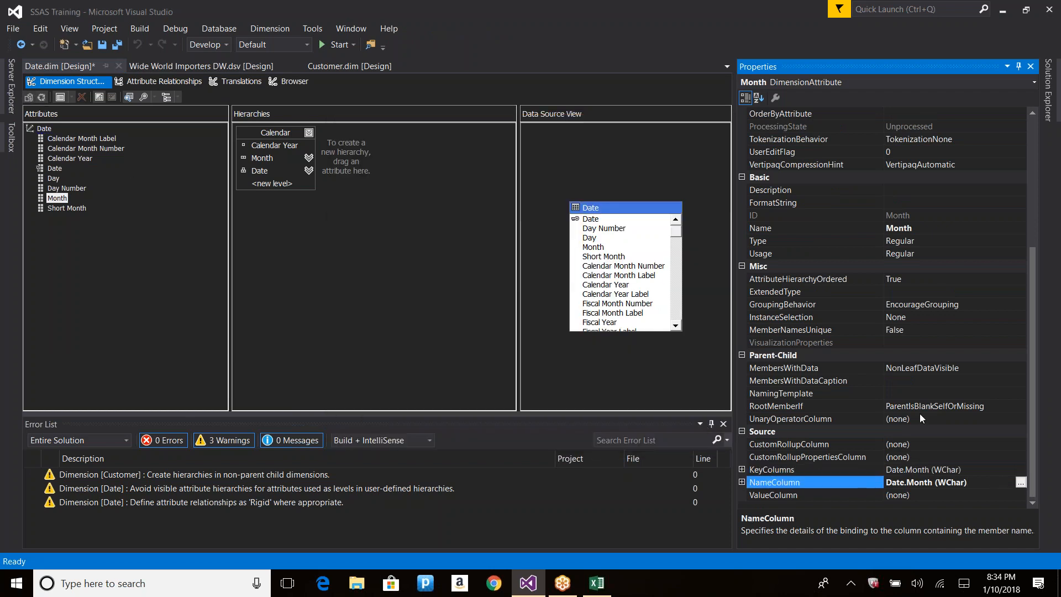
pyautogui.click(928, 470)
pyautogui.click(931, 485)
pyautogui.click(70, 159)
pyautogui.rightClick(71, 160)
pyautogui.click(115, 302)
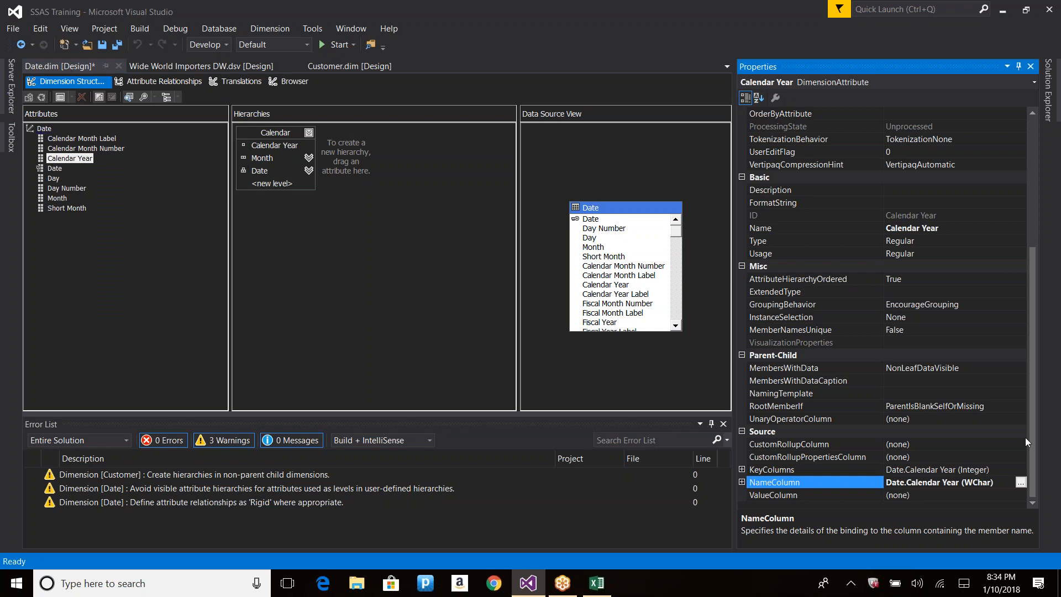
pyautogui.click(976, 470)
pyautogui.click(977, 483)
pyautogui.click(55, 169)
pyautogui.rightClick(54, 169)
pyautogui.click(99, 308)
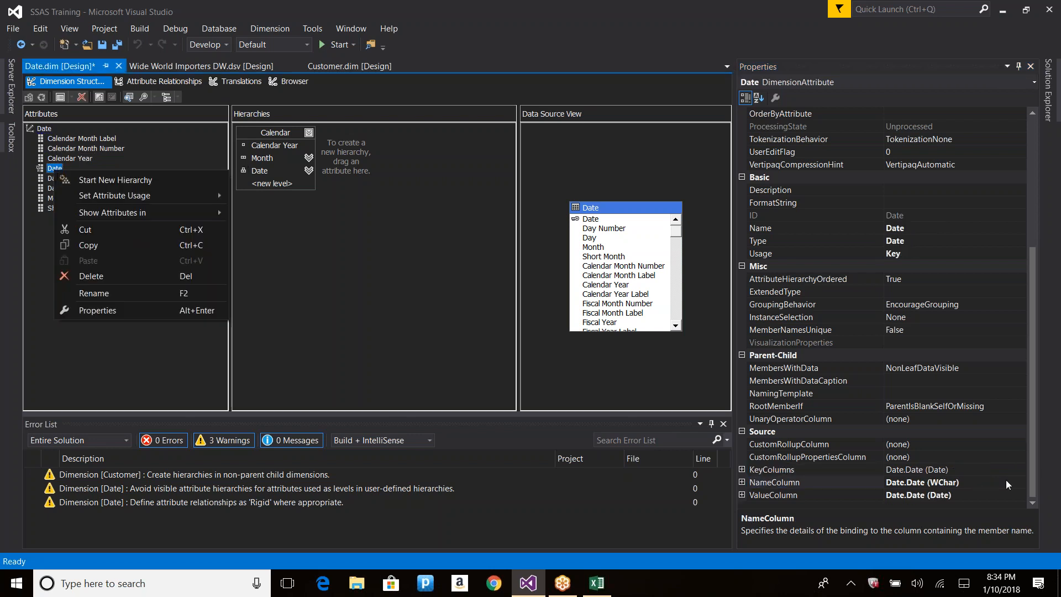
pyautogui.click(976, 470)
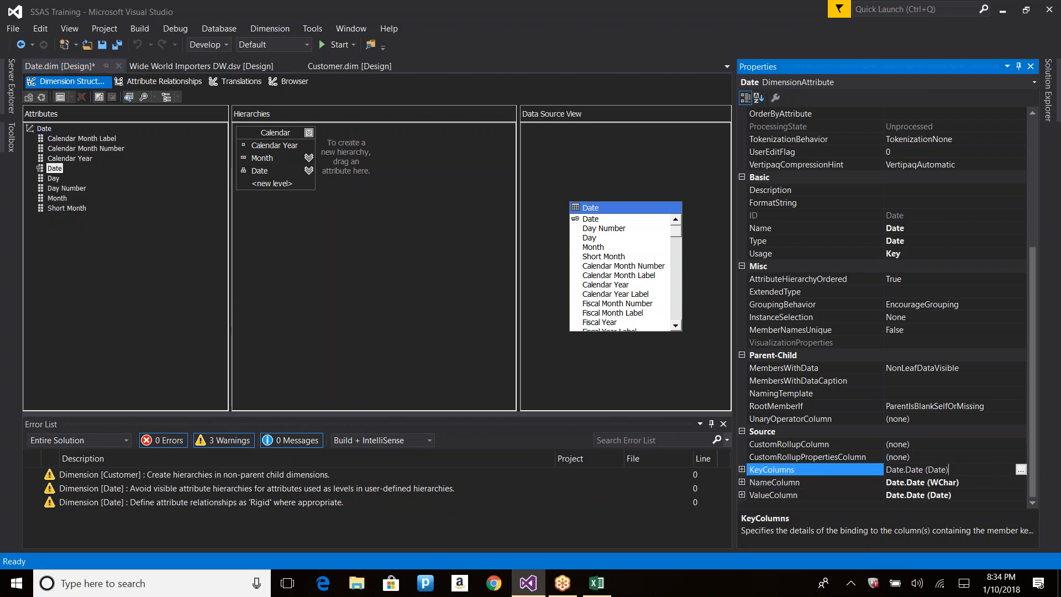
# Deploy the key change, try to process the Date dimension with Process Full, and examine the processing results.
pyautogui.click(42, 97)
pyautogui.press('Return')
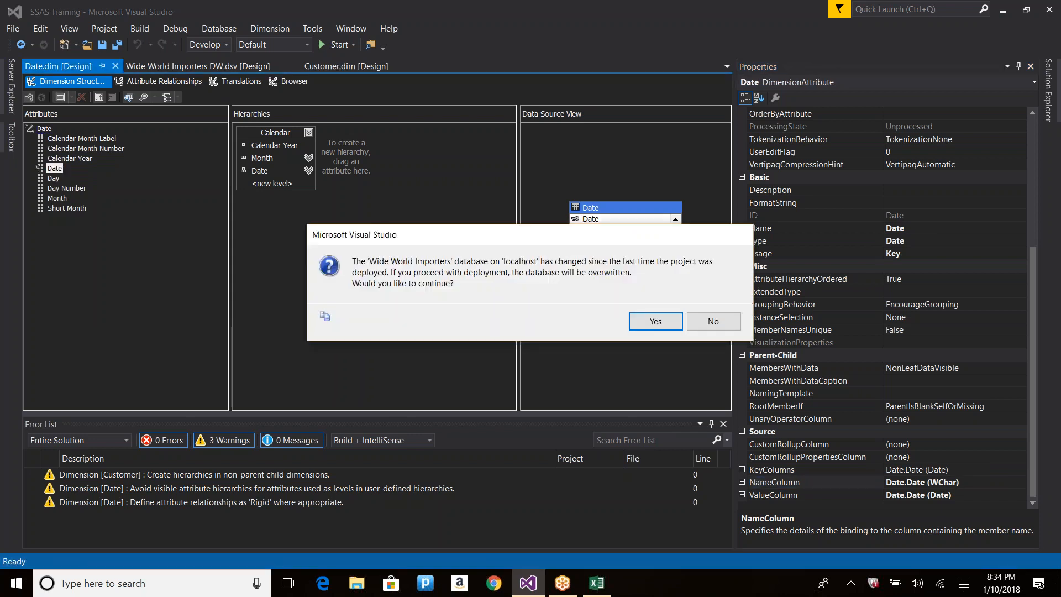
pyautogui.press('Return')
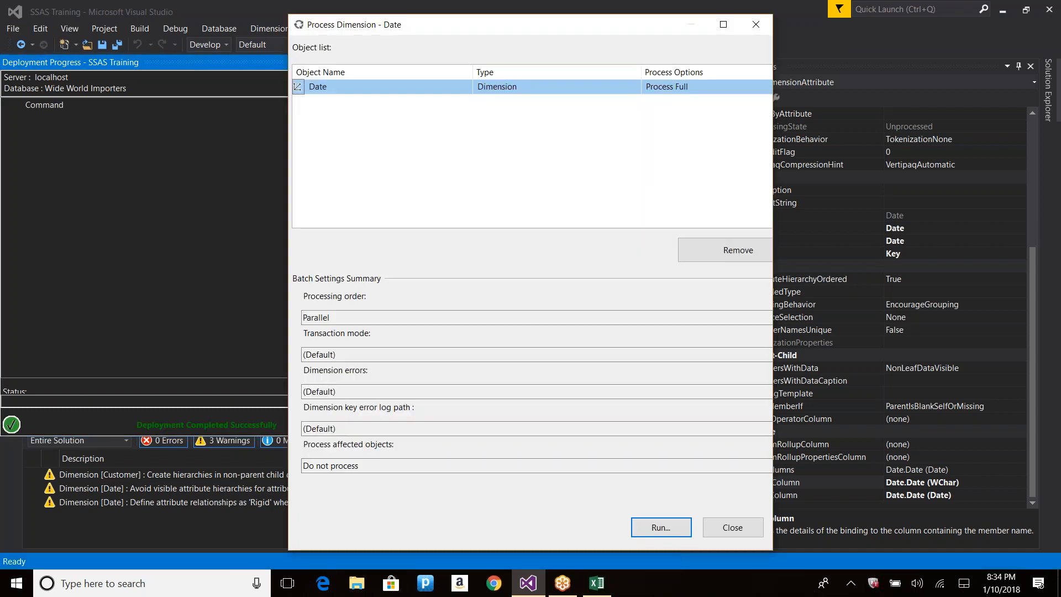
pyautogui.press('Return')
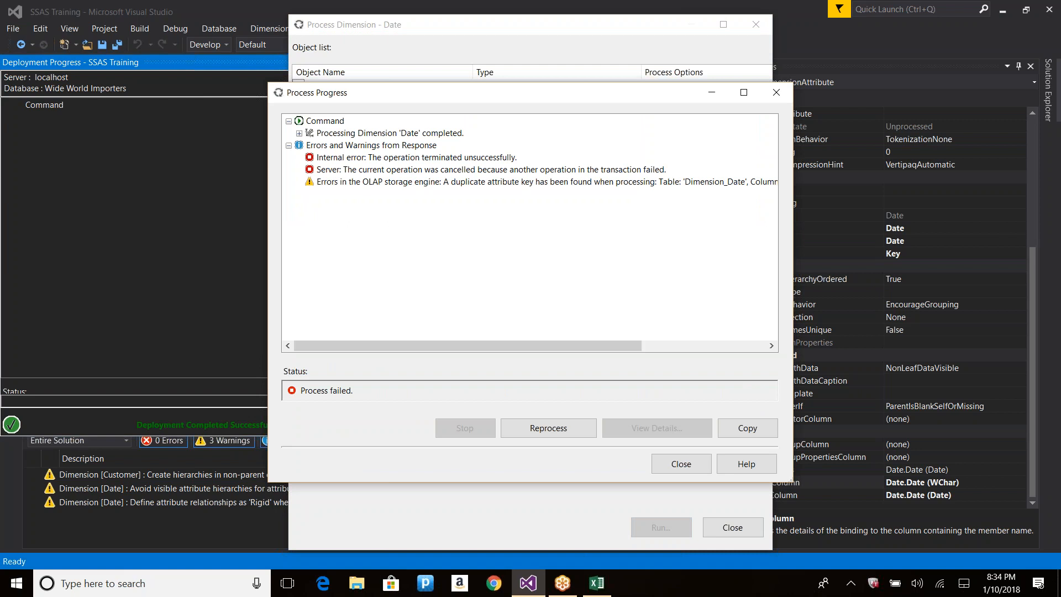
pyautogui.click(473, 182)
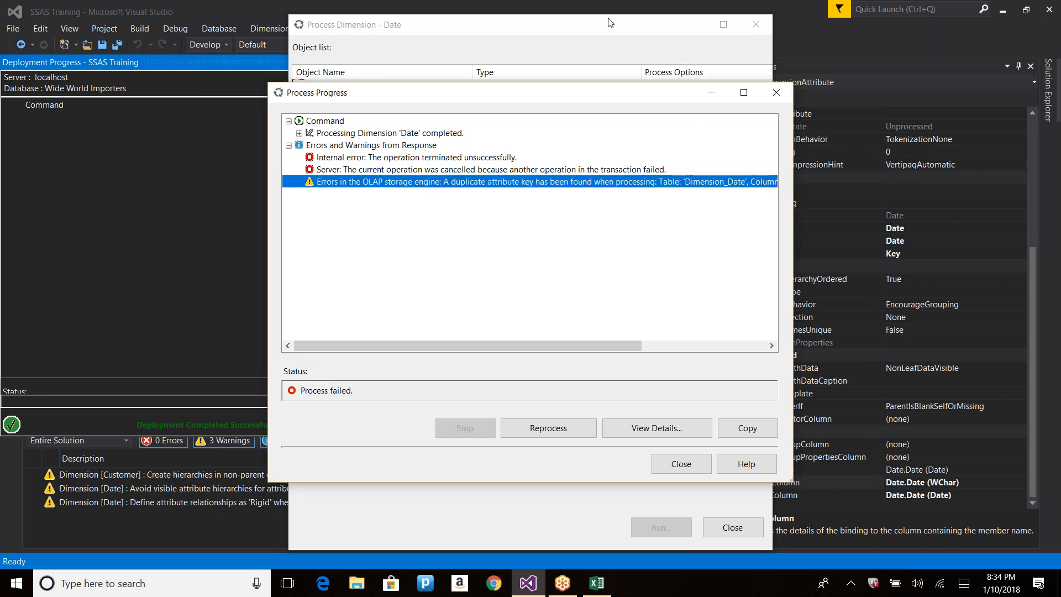
pyautogui.click(631, 14)
pyautogui.moveTo(484, 194)
pyautogui.mouseDown()
pyautogui.moveTo(552, 225)
pyautogui.moveTo(464, 178)
pyautogui.mouseUp()
pyautogui.moveTo(460, 242)
pyautogui.mouseDown()
pyautogui.moveTo(485, 270)
pyautogui.moveTo(514, 246)
pyautogui.moveTo(531, 263)
pyautogui.moveTo(538, 238)
pyautogui.moveTo(541, 263)
pyautogui.mouseUp()
pyautogui.moveTo(728, 171); pyautogui.dragTo(733, 168)
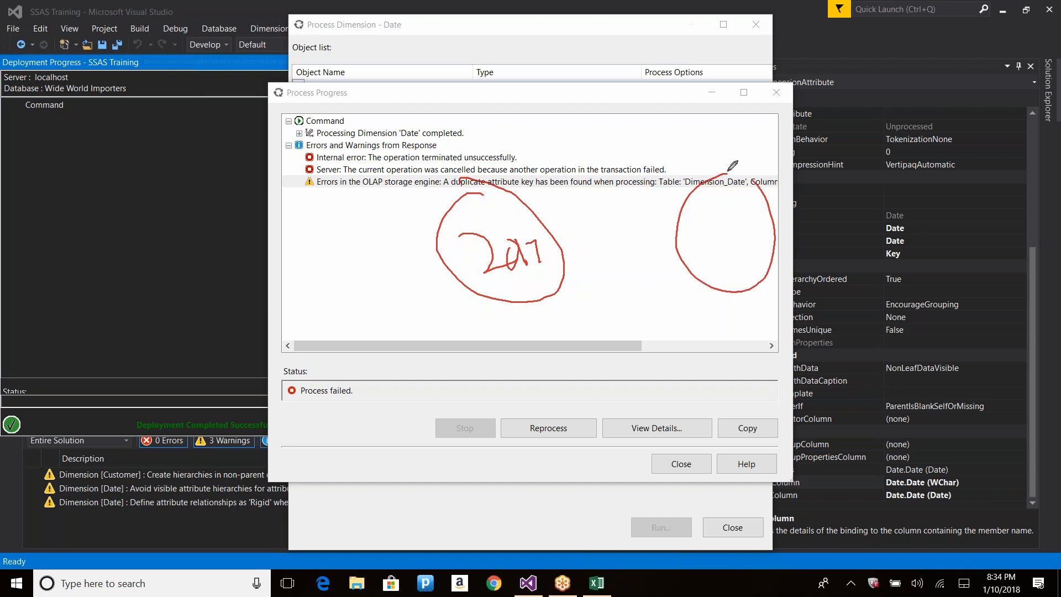
pyautogui.moveTo(690, 231)
pyautogui.mouseDown()
pyautogui.moveTo(729, 248)
pyautogui.moveTo(727, 208)
pyautogui.moveTo(736, 245)
pyautogui.mouseUp()
pyautogui.moveTo(747, 206); pyautogui.dragTo(749, 243)
pyautogui.moveTo(478, 294)
pyautogui.mouseDown()
pyautogui.moveTo(380, 363)
pyautogui.moveTo(397, 346)
pyautogui.moveTo(463, 400)
pyautogui.moveTo(522, 393)
pyautogui.moveTo(567, 355)
pyautogui.moveTo(583, 382)
pyautogui.mouseUp()
pyautogui.moveTo(501, 299); pyautogui.dragTo(601, 341)
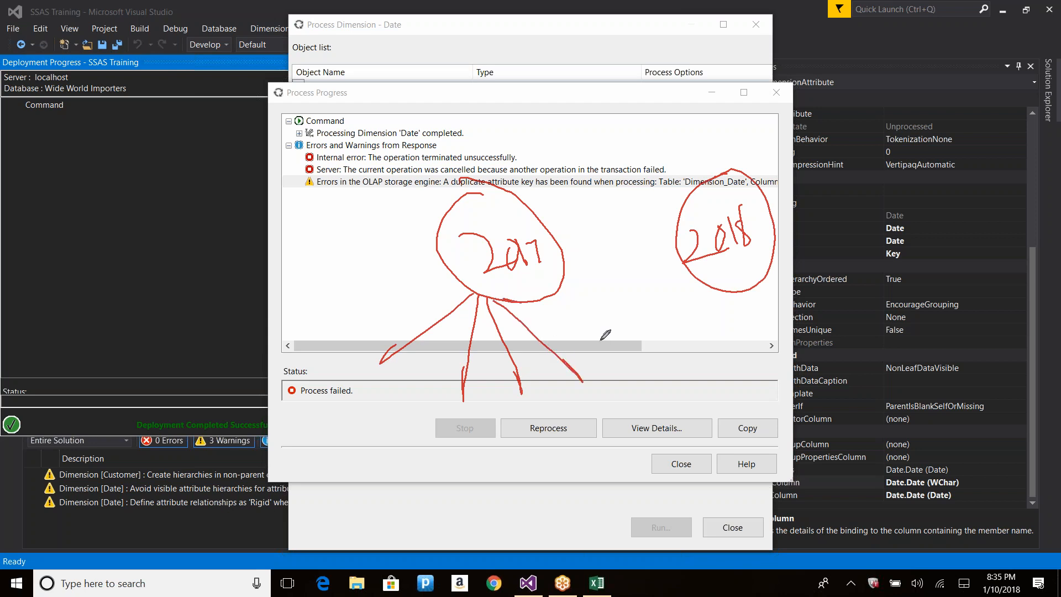
pyautogui.moveTo(526, 299); pyautogui.dragTo(628, 311)
pyautogui.moveTo(474, 294)
pyautogui.mouseDown()
pyautogui.moveTo(367, 311)
pyautogui.moveTo(346, 290)
pyautogui.moveTo(319, 292)
pyautogui.mouseUp()
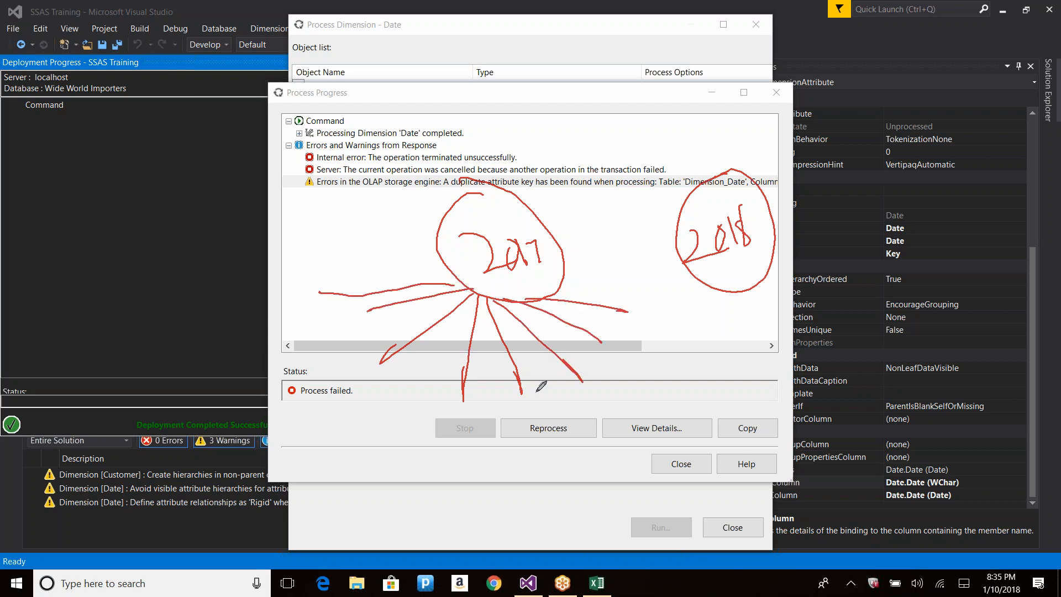
pyautogui.moveTo(675, 355)
pyautogui.mouseDown()
pyautogui.moveTo(704, 296)
pyautogui.moveTo(721, 385)
pyautogui.mouseUp()
pyautogui.moveTo(781, 369)
pyautogui.mouseDown()
pyautogui.moveTo(714, 290)
pyautogui.moveTo(819, 346)
pyautogui.mouseUp()
pyautogui.moveTo(713, 290); pyautogui.dragTo(846, 320)
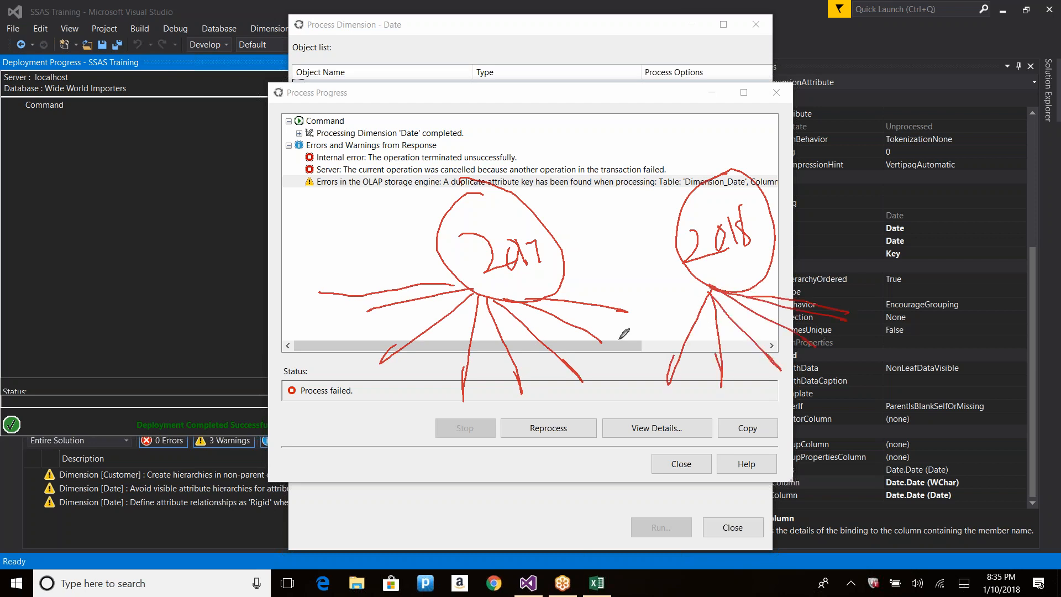
pyautogui.moveTo(380, 380)
pyautogui.mouseDown()
pyautogui.moveTo(379, 413)
pyautogui.moveTo(434, 384)
pyautogui.moveTo(443, 399)
pyautogui.mouseUp()
pyautogui.moveTo(707, 396)
pyautogui.mouseDown()
pyautogui.moveTo(713, 409)
pyautogui.moveTo(755, 393)
pyautogui.moveTo(761, 408)
pyautogui.moveTo(713, 434)
pyautogui.mouseUp()
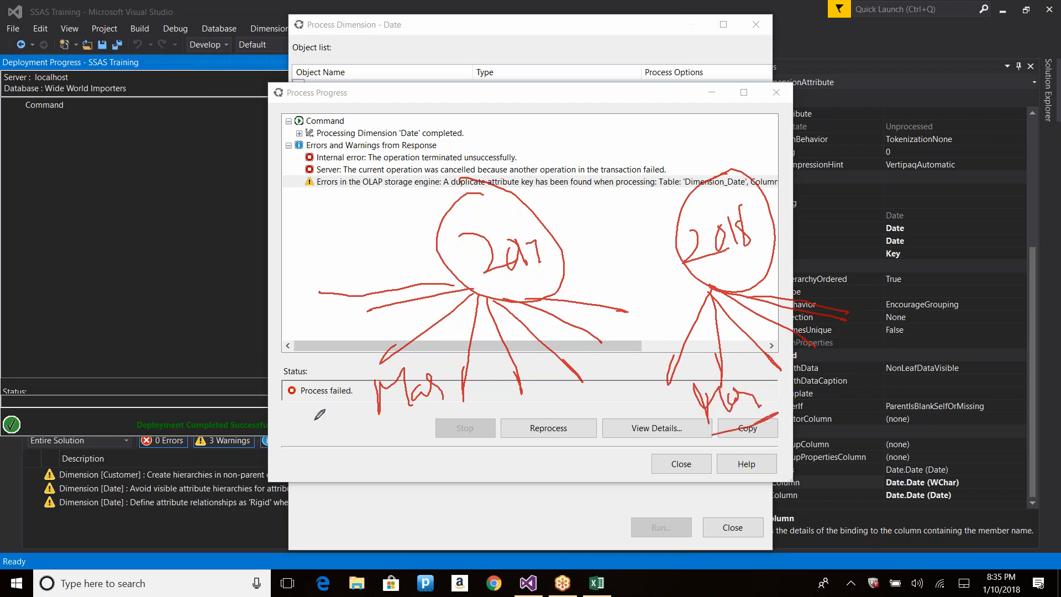
pyautogui.moveTo(389, 420); pyautogui.dragTo(475, 410)
pyautogui.moveTo(348, 381)
pyautogui.mouseDown()
pyautogui.moveTo(368, 423)
pyautogui.moveTo(354, 401)
pyautogui.mouseUp()
pyautogui.moveTo(683, 422)
pyautogui.mouseDown()
pyautogui.moveTo(689, 429)
pyautogui.moveTo(697, 362)
pyautogui.moveTo(685, 421)
pyautogui.mouseUp()
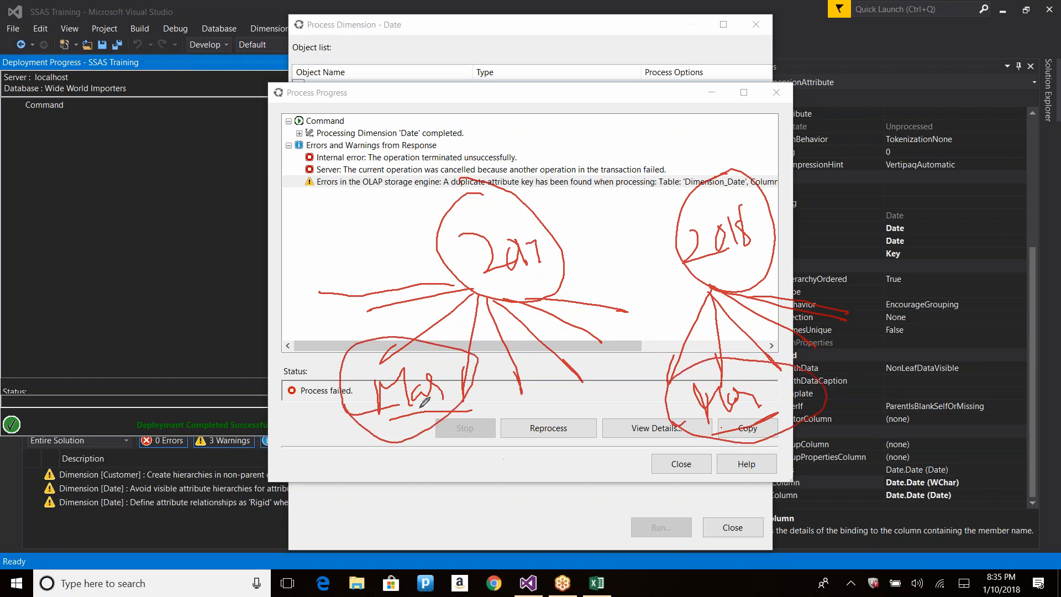
pyautogui.click(507, 234)
pyautogui.moveTo(453, 193); pyautogui.dragTo(656, 192)
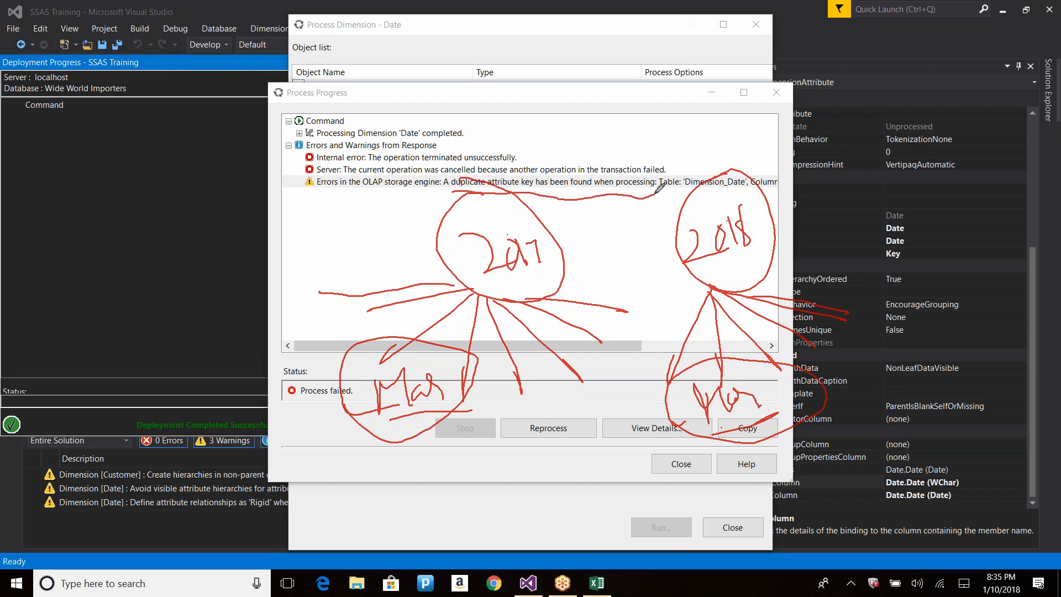
pyautogui.moveTo(424, 435); pyautogui.dragTo(432, 513)
pyautogui.moveTo(401, 462)
pyautogui.mouseDown()
pyautogui.moveTo(426, 433)
pyautogui.moveTo(449, 467)
pyautogui.mouseUp()
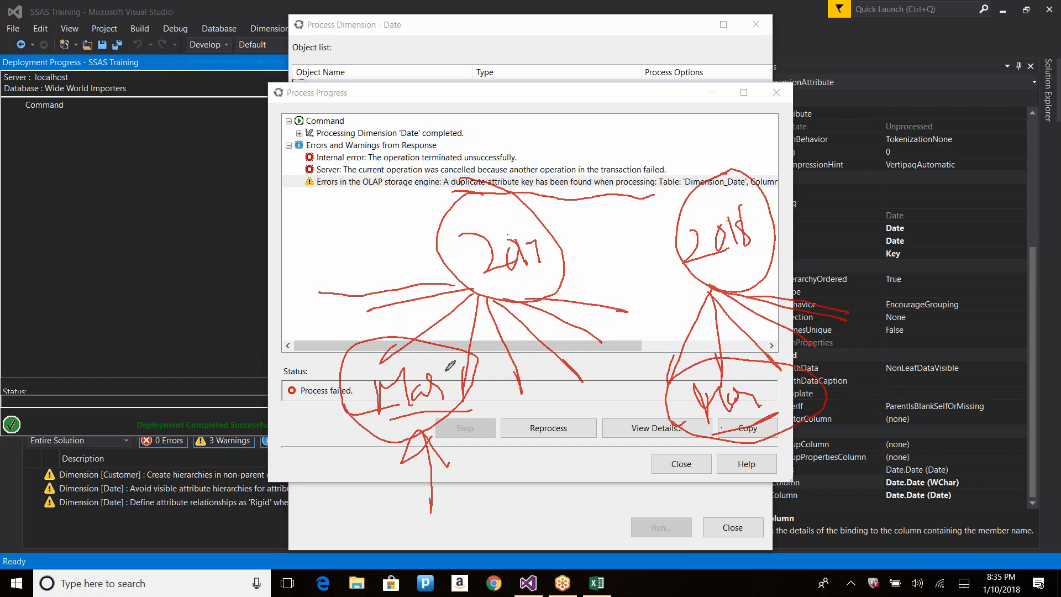
pyautogui.moveTo(748, 440); pyautogui.dragTo(746, 507)
pyautogui.moveTo(737, 466); pyautogui.dragTo(786, 457)
pyautogui.moveTo(489, 224); pyautogui.dragTo(478, 228)
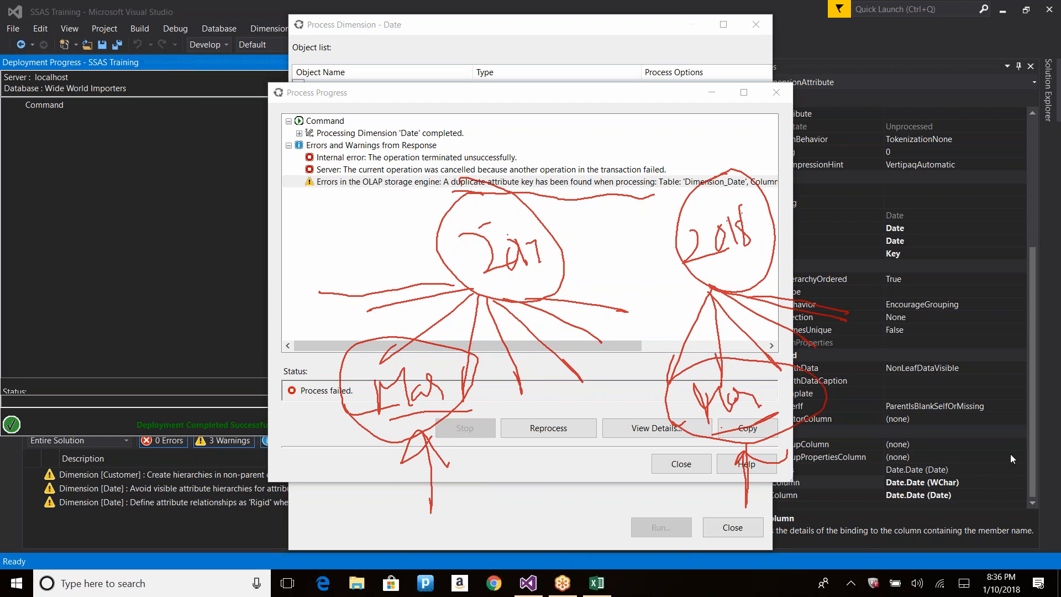
pyautogui.press('Escape')
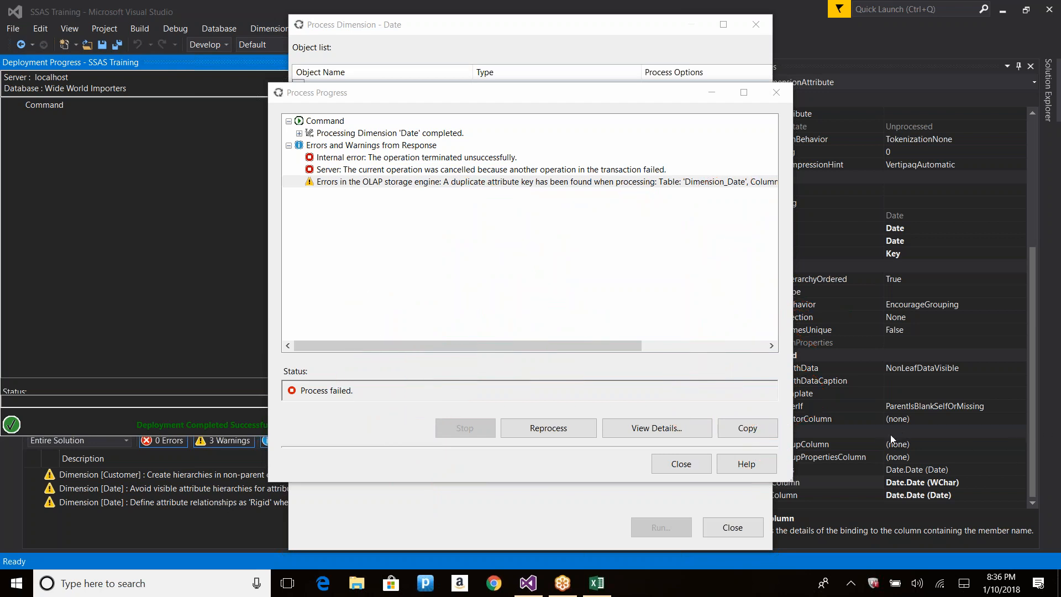
# Close the Date dimension's processing dialogs and the Deployment Progress window.
pyautogui.click(681, 464)
pyautogui.click(732, 527)
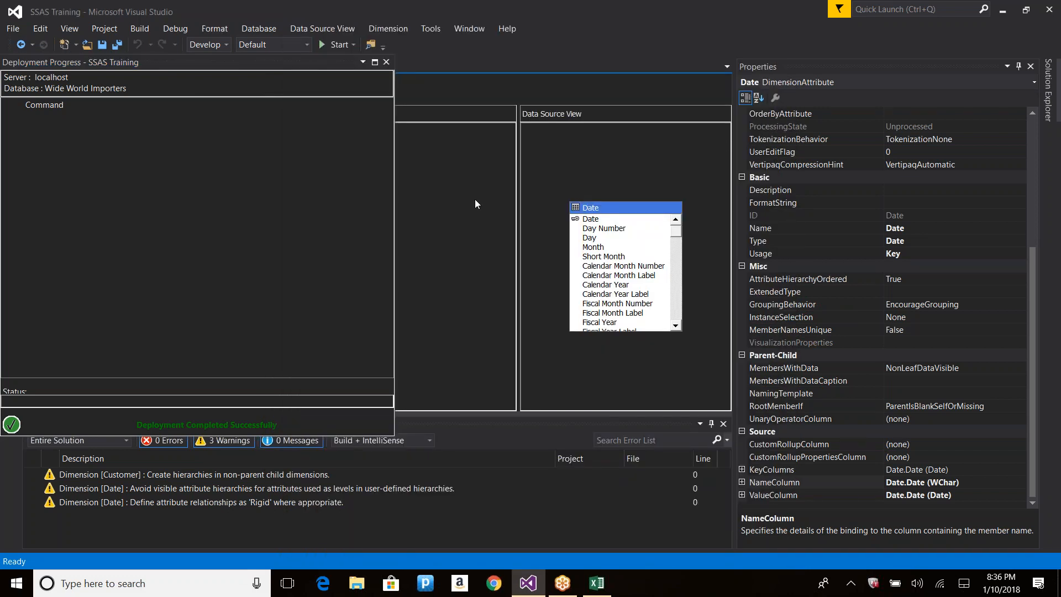
pyautogui.click(387, 62)
# In the Wide World Importers DW data source view, start replacing the Date table with a new named query.
pyautogui.click(217, 66)
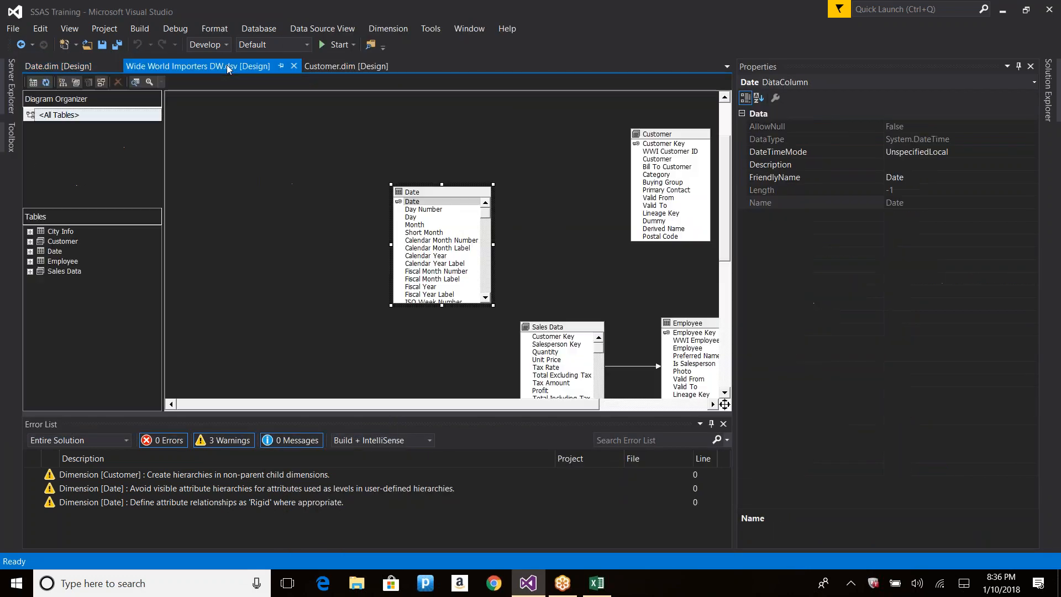
pyautogui.click(441, 193)
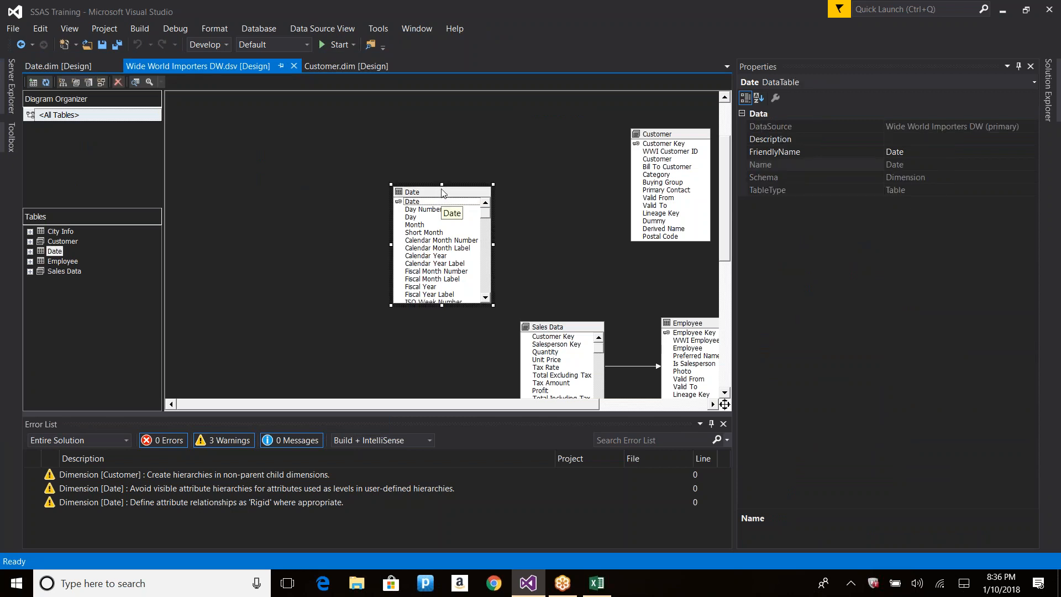
pyautogui.rightClick(441, 191)
pyautogui.moveTo(517, 231)
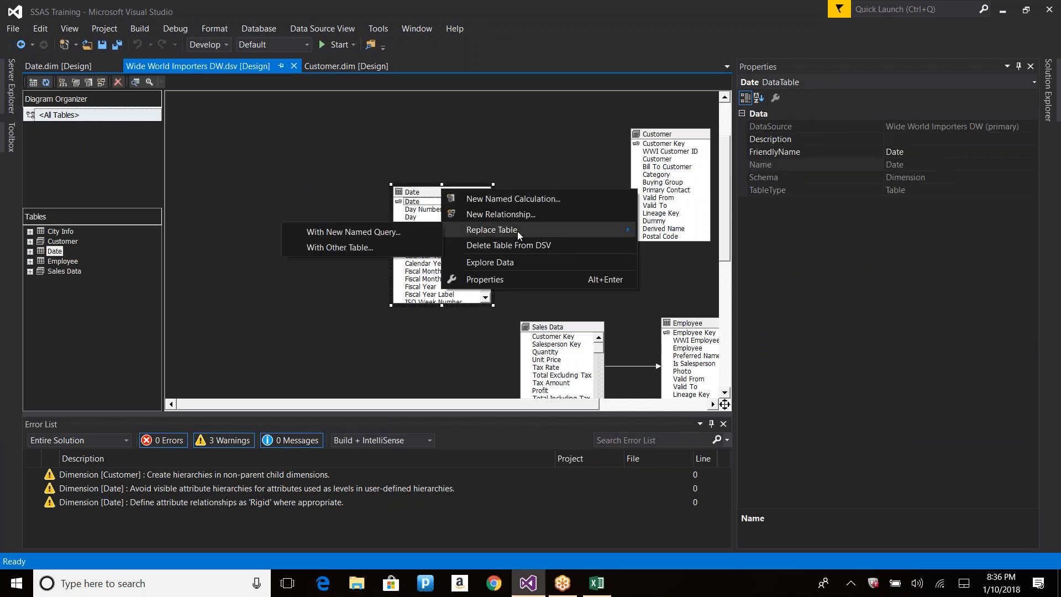
pyautogui.click(364, 234)
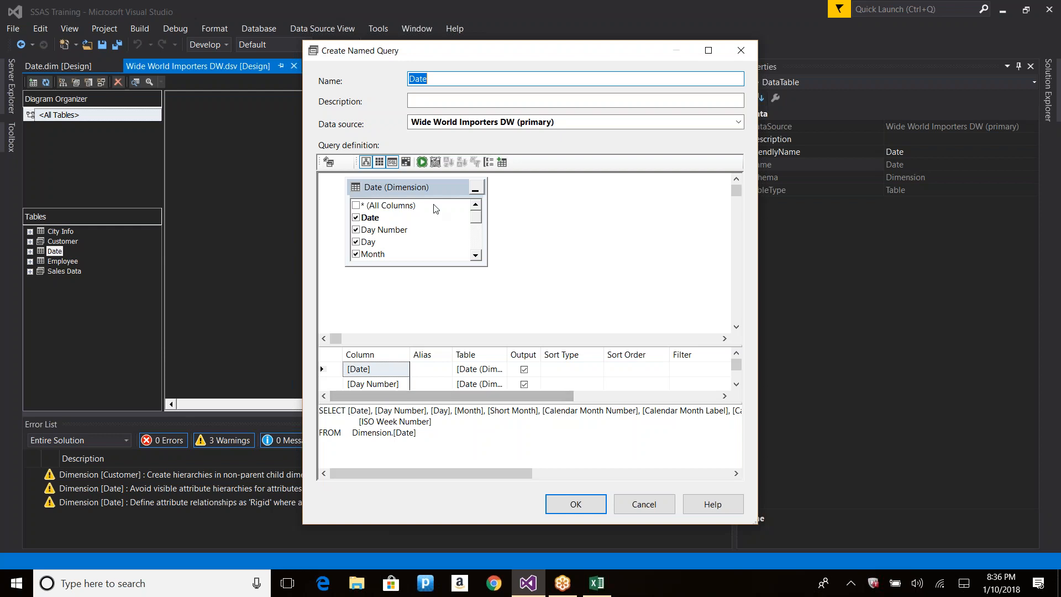
# Run the Date named query, hide the diagram and grid panes, and enlarge the results area.
pyautogui.click(422, 162)
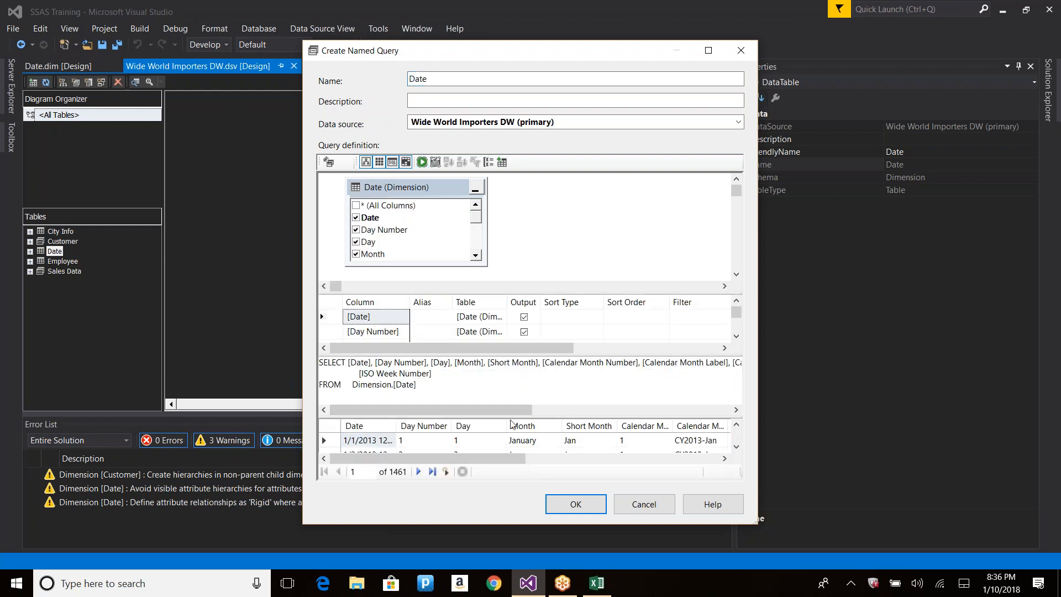
pyautogui.moveTo(525, 337); pyautogui.dragTo(526, 309)
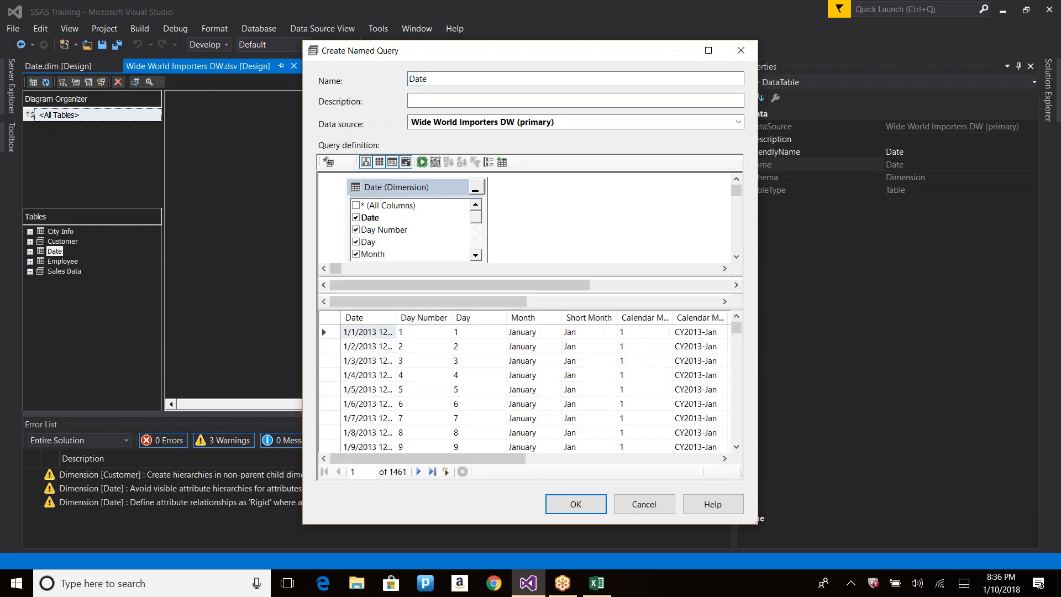
pyautogui.click(366, 162)
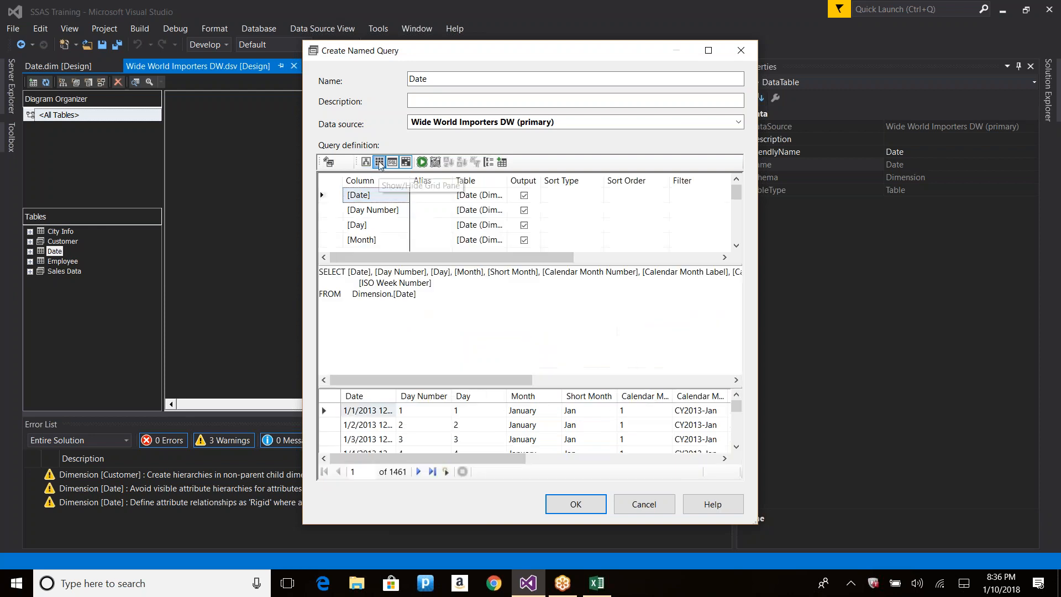
pyautogui.click(379, 163)
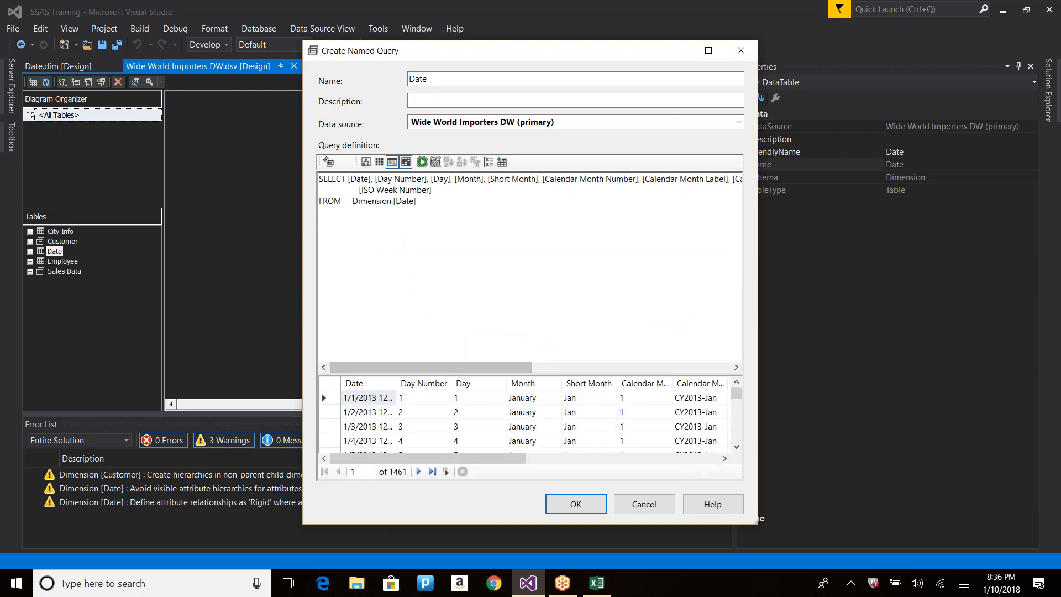
pyautogui.moveTo(524, 311); pyautogui.dragTo(532, 232)
# Examine the Date and Month values across the 2013 rows of the query results.
pyautogui.click(389, 314)
pyautogui.click(481, 288)
pyautogui.press('Right')
pyautogui.press('Right')
pyautogui.press('Left')
pyautogui.press('Up')
pyautogui.press('Up')
pyautogui.press('Down')
pyautogui.press('Down')
pyautogui.press('Down')
pyautogui.press('Down')
pyautogui.press('Down')
pyautogui.press('Down')
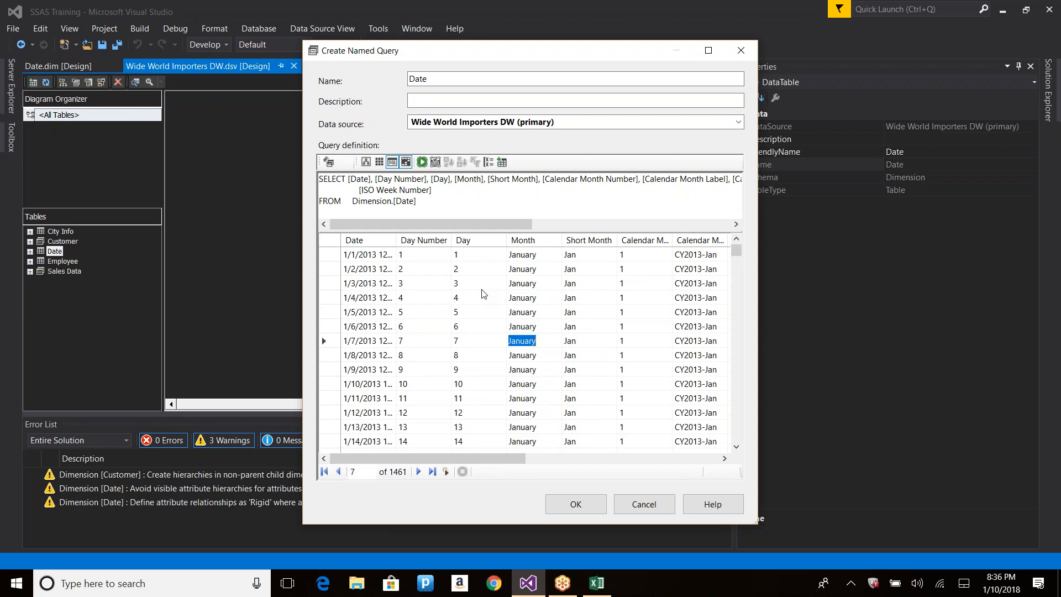
pyautogui.click(344, 289)
pyautogui.moveTo(737, 251); pyautogui.dragTo(707, 312)
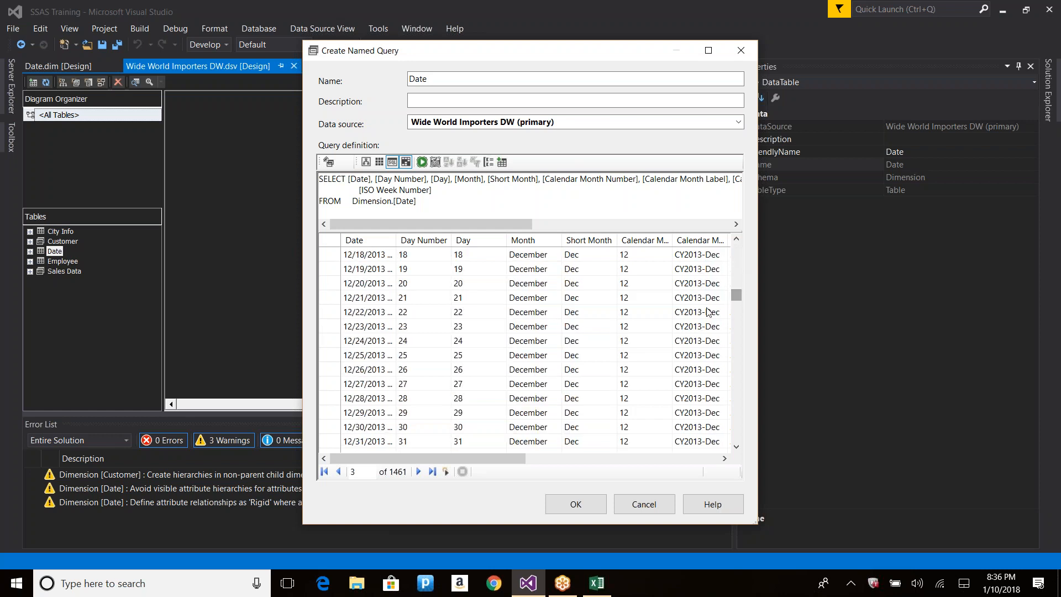
# Compare the Month and Calendar Year values in the December 2013 and January 2014 rows, and dismiss the antivirus pop-up.
pyautogui.click(531, 398)
pyautogui.scroll(-4, 535, 360)
pyautogui.click(536, 361)
pyautogui.click(373, 345)
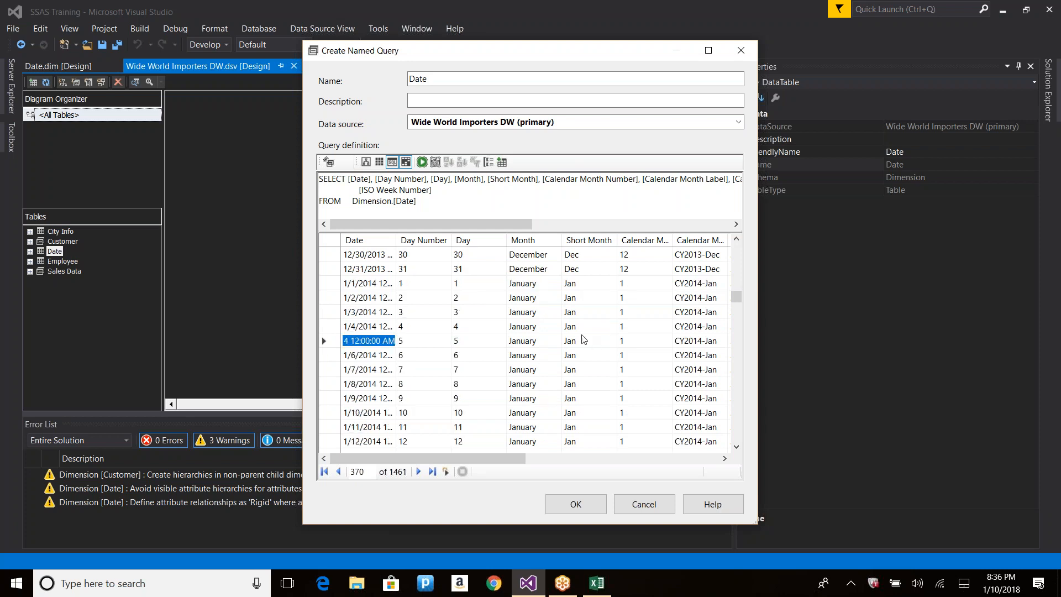
pyautogui.moveTo(585, 339); pyautogui.dragTo(585, 334)
pyautogui.press('Tab')
pyautogui.press('Tab')
pyautogui.press('Tab')
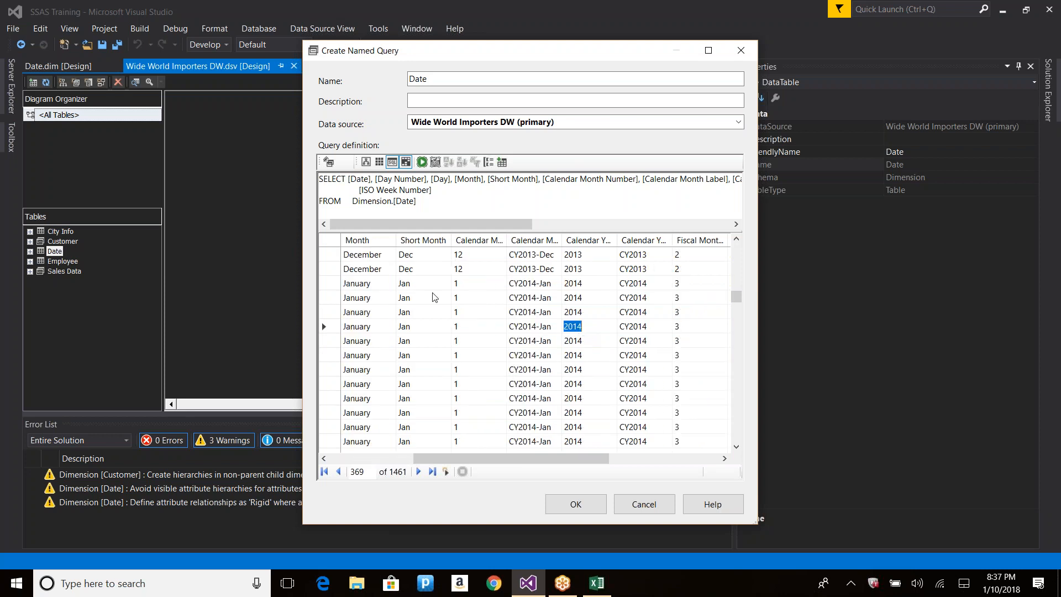
pyautogui.click(367, 270)
pyautogui.click(580, 269)
pyautogui.click(581, 385)
pyautogui.click(380, 253)
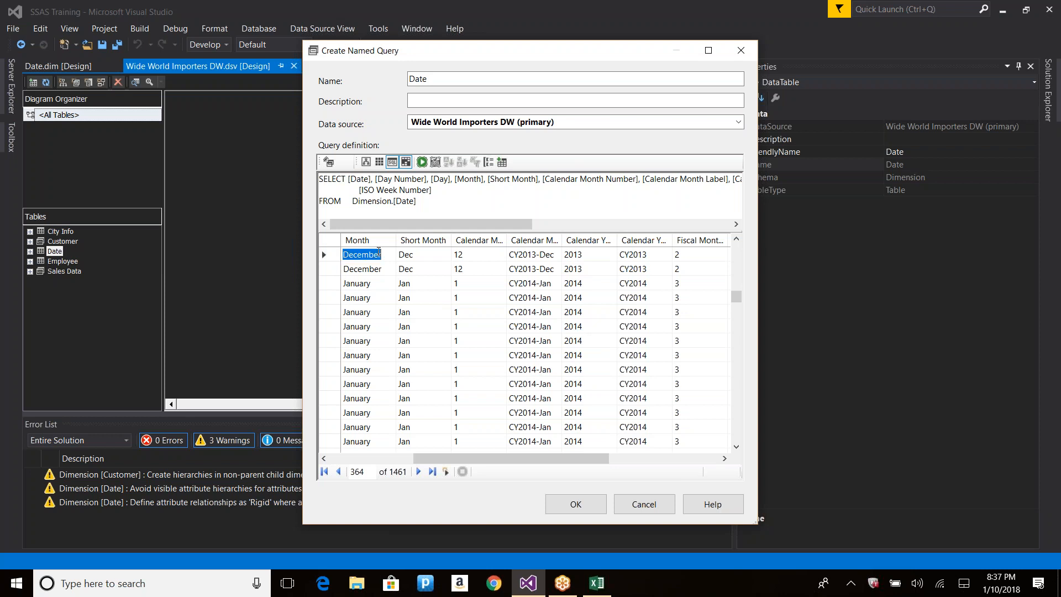
pyautogui.click(588, 255)
pyautogui.click(585, 414)
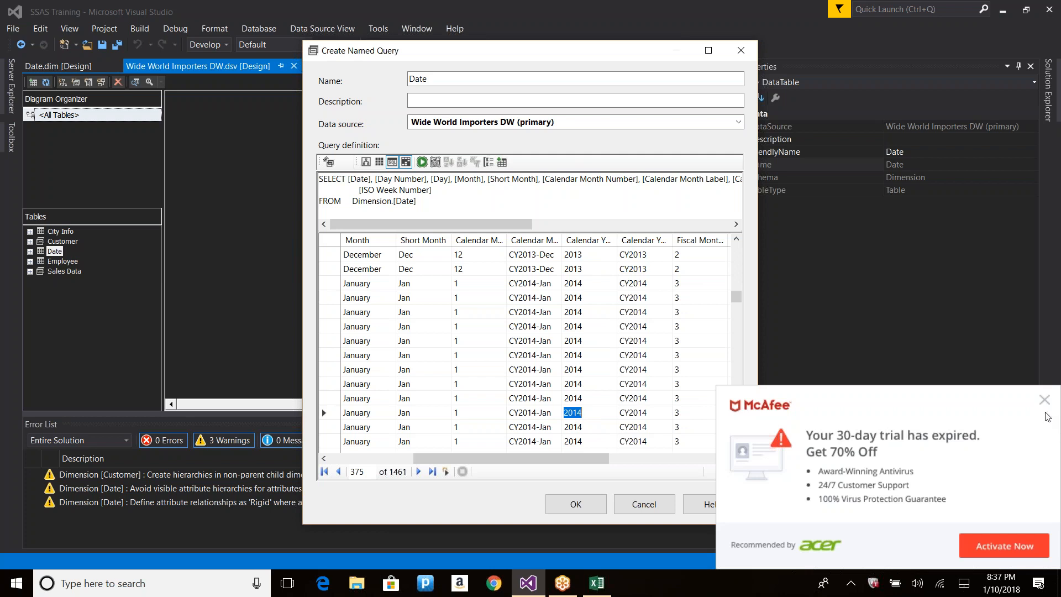
pyautogui.click(1048, 417)
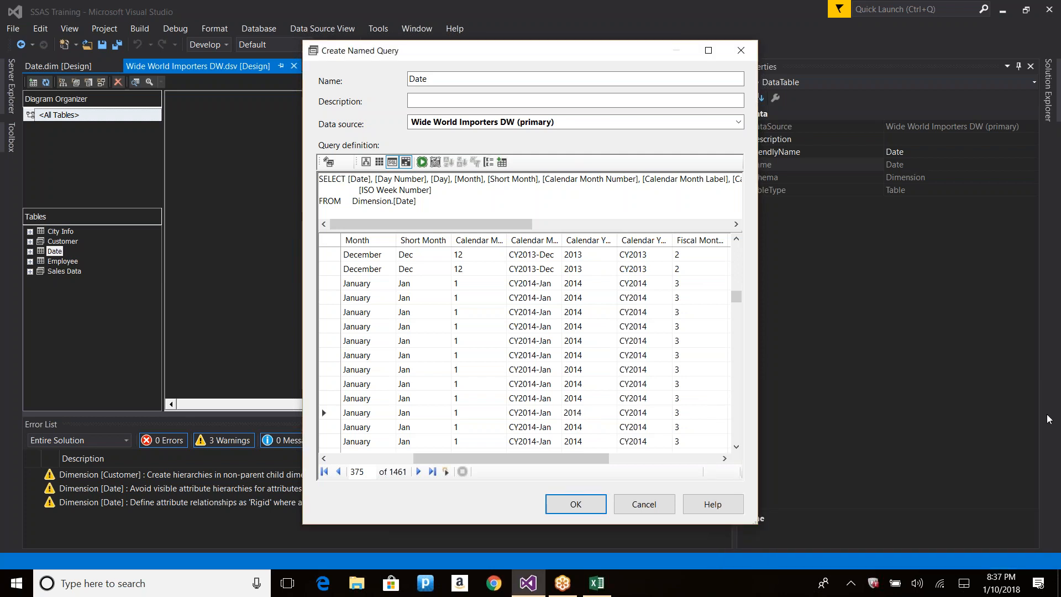
pyautogui.click(921, 432)
pyautogui.moveTo(556, 151); pyautogui.dragTo(501, 155)
pyautogui.moveTo(518, 233)
pyautogui.mouseDown()
pyautogui.moveTo(474, 299)
pyautogui.moveTo(537, 369)
pyautogui.moveTo(627, 326)
pyautogui.mouseUp()
pyautogui.moveTo(544, 244); pyautogui.dragTo(694, 335)
pyautogui.moveTo(535, 392)
pyautogui.mouseDown()
pyautogui.moveTo(542, 446)
pyautogui.moveTo(529, 392)
pyautogui.mouseUp()
pyautogui.moveTo(532, 418); pyautogui.dragTo(461, 497)
pyautogui.moveTo(521, 416)
pyautogui.mouseDown()
pyautogui.moveTo(517, 499)
pyautogui.moveTo(521, 479)
pyautogui.moveTo(595, 502)
pyautogui.mouseUp()
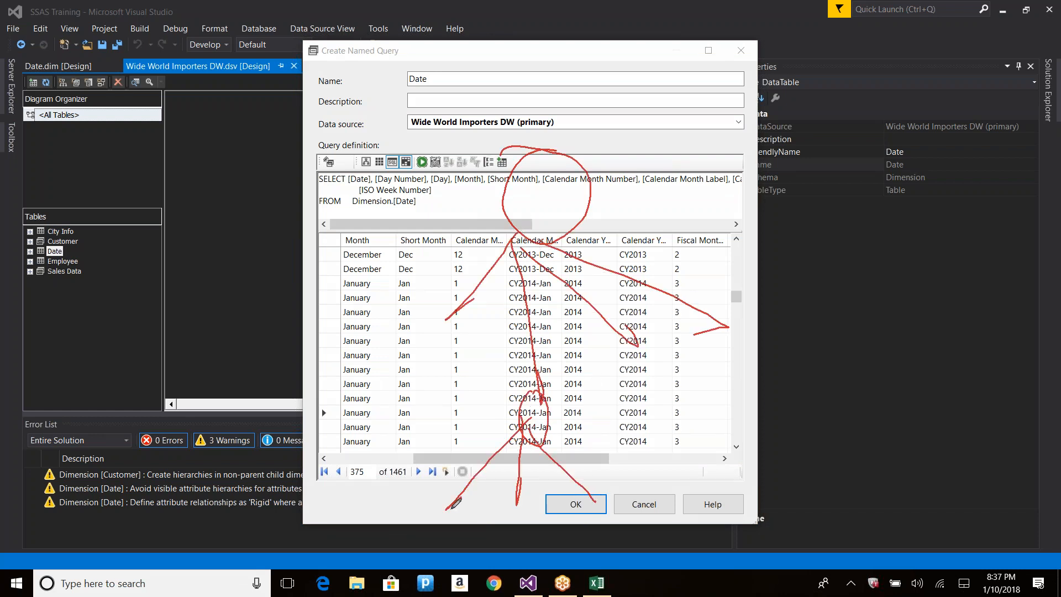
pyautogui.moveTo(413, 498)
pyautogui.mouseDown()
pyautogui.moveTo(470, 470)
pyautogui.moveTo(445, 508)
pyautogui.mouseUp()
pyautogui.moveTo(463, 461)
pyautogui.mouseDown()
pyautogui.moveTo(443, 412)
pyautogui.moveTo(505, 408)
pyautogui.moveTo(515, 423)
pyautogui.moveTo(502, 227)
pyautogui.moveTo(515, 222)
pyautogui.moveTo(525, 235)
pyautogui.mouseUp()
pyautogui.moveTo(592, 183)
pyautogui.mouseDown()
pyautogui.moveTo(676, 209)
pyautogui.moveTo(693, 272)
pyautogui.mouseUp()
pyautogui.moveTo(581, 222); pyautogui.dragTo(659, 297)
pyautogui.moveTo(553, 243); pyautogui.dragTo(631, 316)
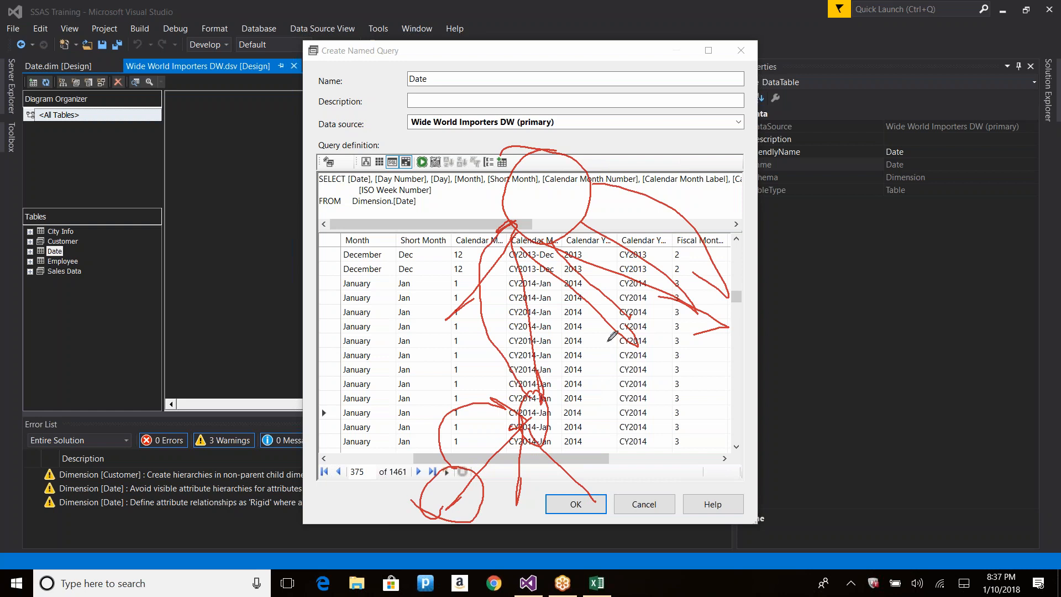
pyautogui.moveTo(428, 273)
pyautogui.mouseDown()
pyautogui.moveTo(399, 257)
pyautogui.moveTo(394, 279)
pyautogui.mouseUp()
pyautogui.moveTo(558, 272)
pyautogui.mouseDown()
pyautogui.moveTo(575, 254)
pyautogui.moveTo(579, 275)
pyautogui.mouseUp()
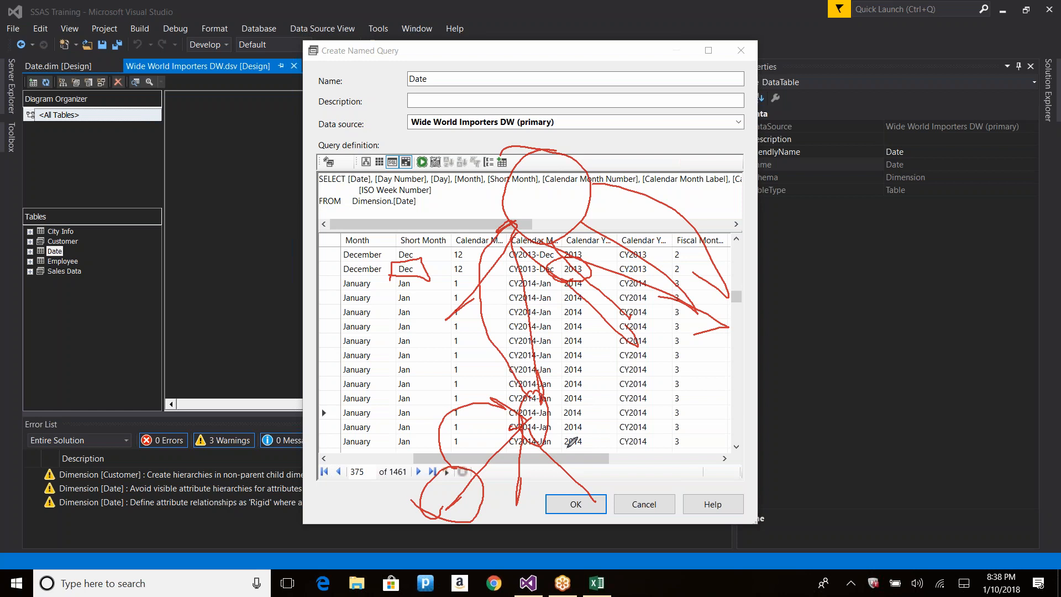
pyautogui.click(1019, 435)
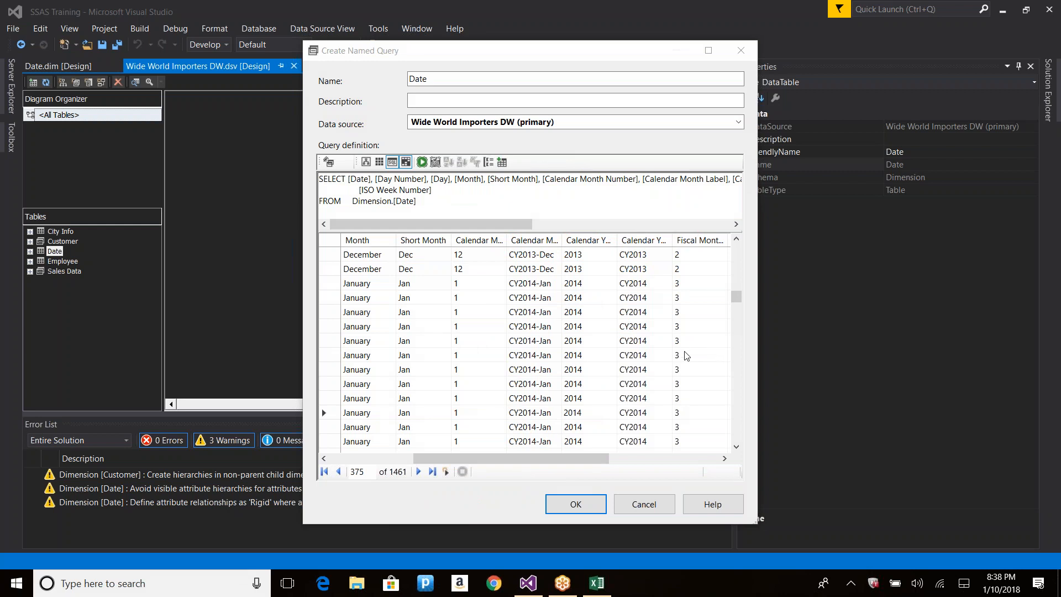
# Extend the [Month] column in the query's SELECT list to [Month]+' '+[Calendar Year], widening the Calendar Year results column to check its name.
pyautogui.click(456, 179)
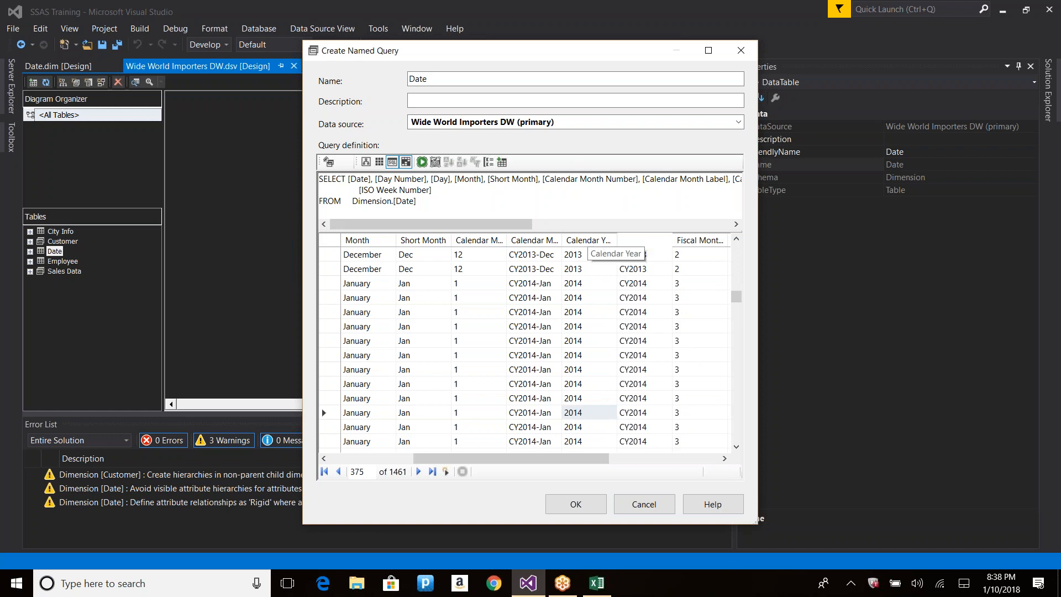
pyautogui.doubleClick(618, 238)
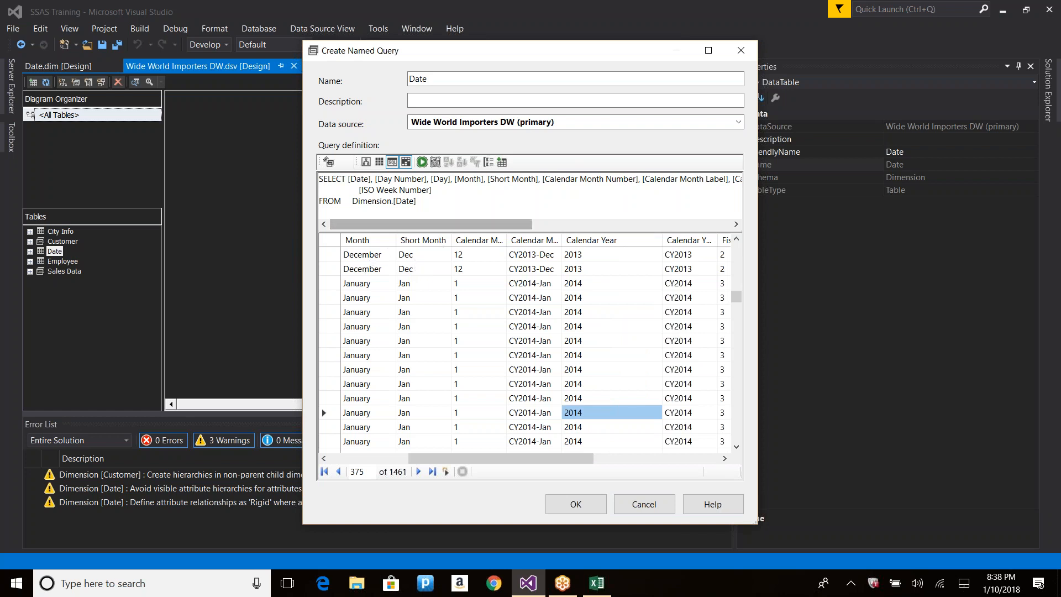
pyautogui.click(483, 179)
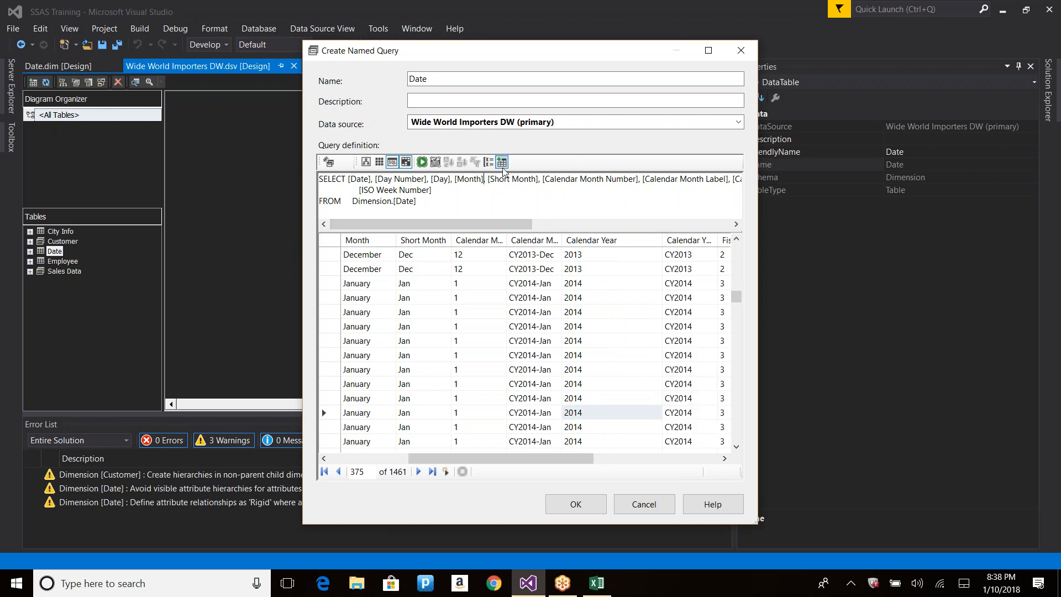
pyautogui.write('+')
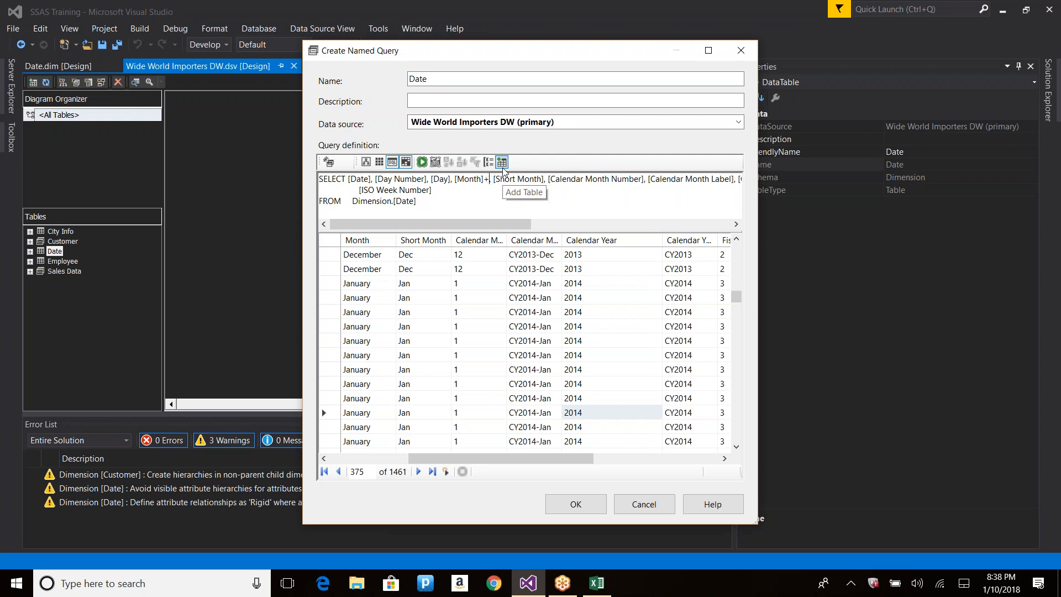
pyautogui.write("' '")
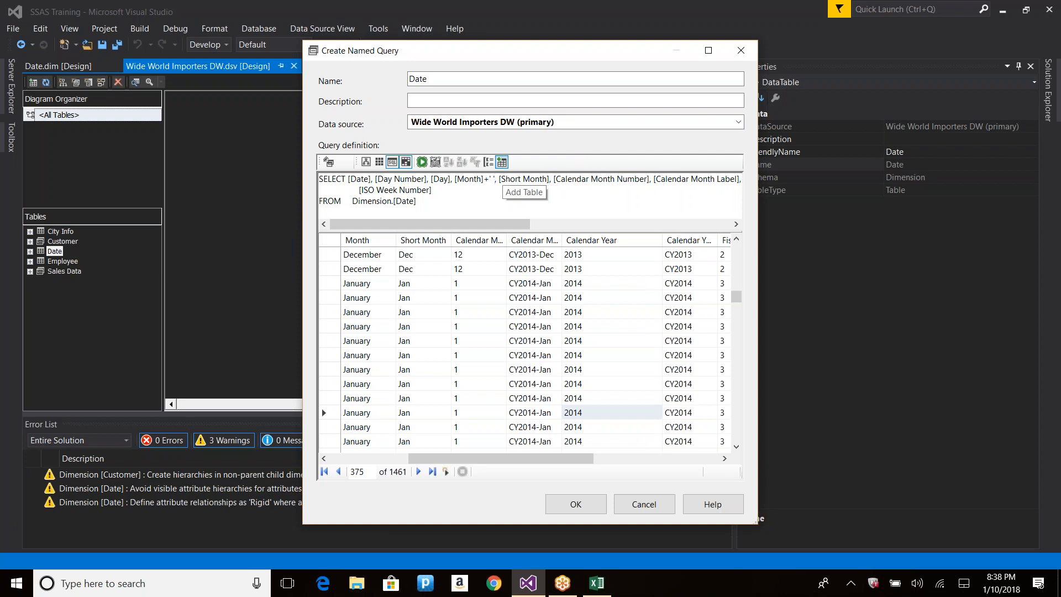
pyautogui.write('+[Calenda')
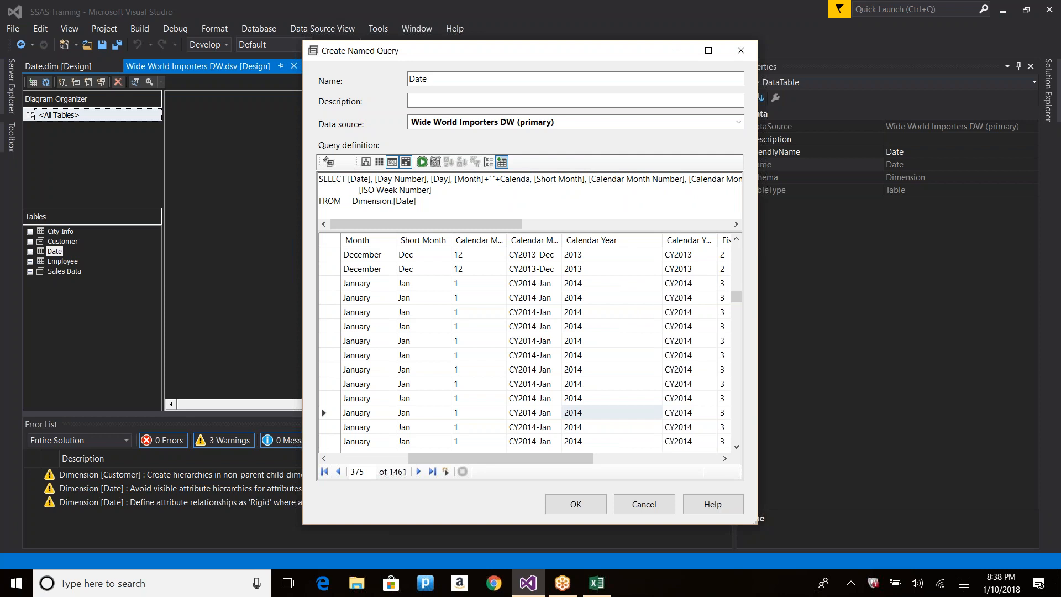
pyautogui.write('r Yea')
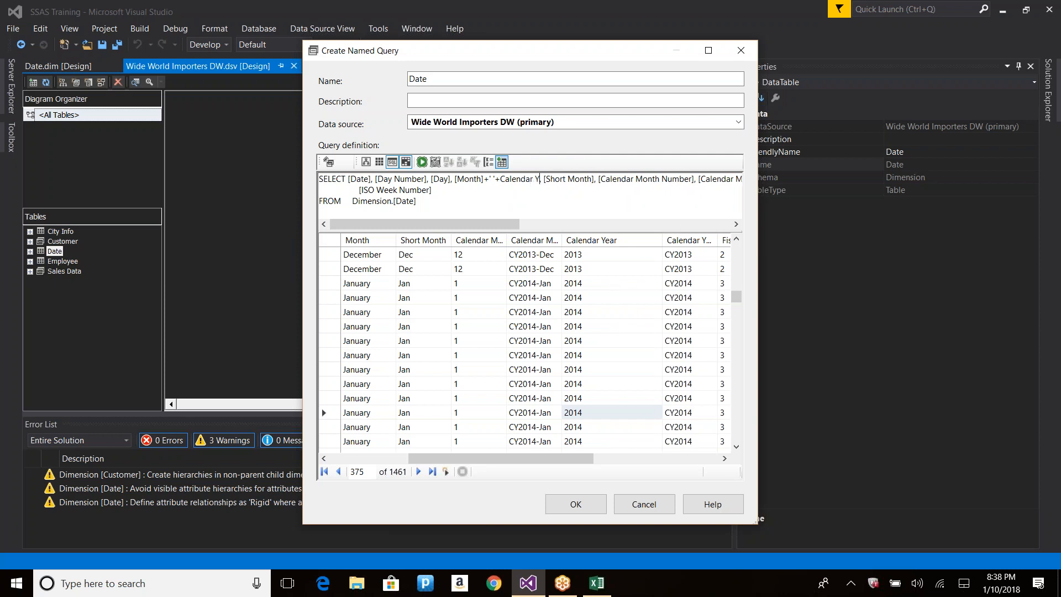
pyautogui.write('r], ')
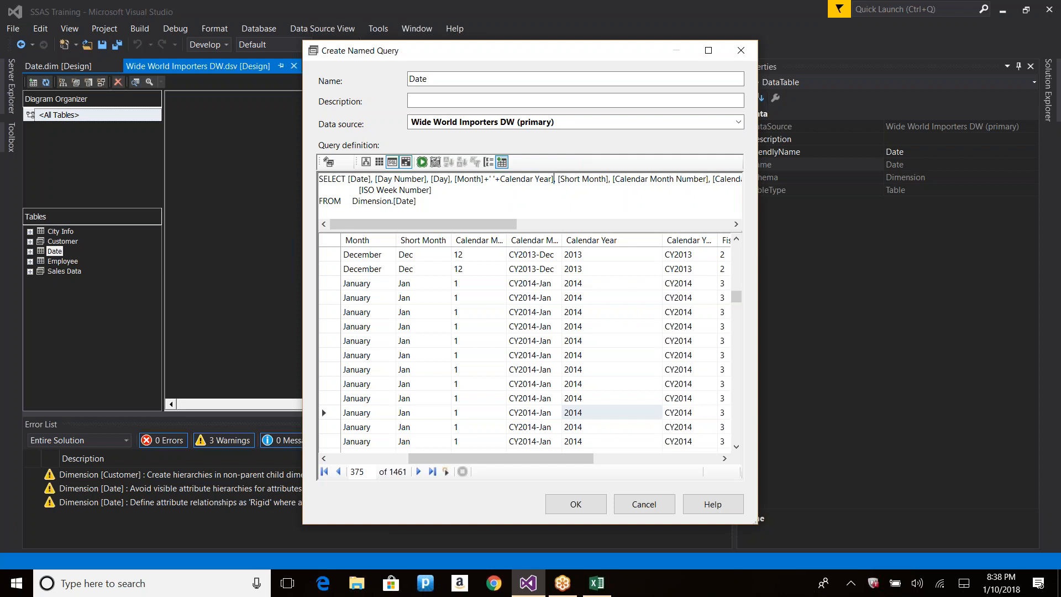
pyautogui.write('[')
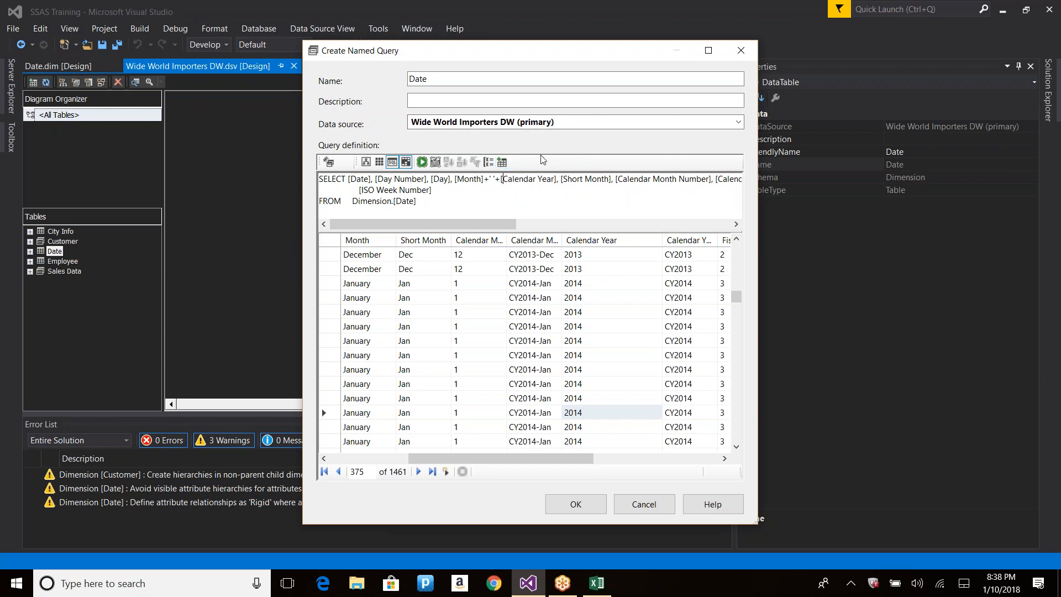
# Try to run the edited Date query and dismiss the message dialog.
pyautogui.click(423, 163)
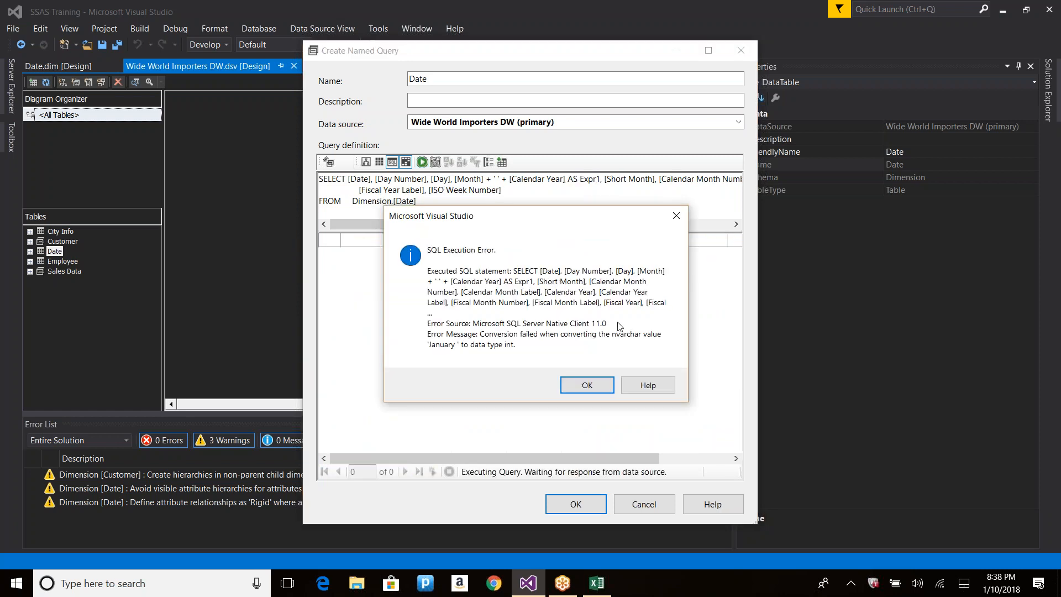
pyautogui.click(639, 381)
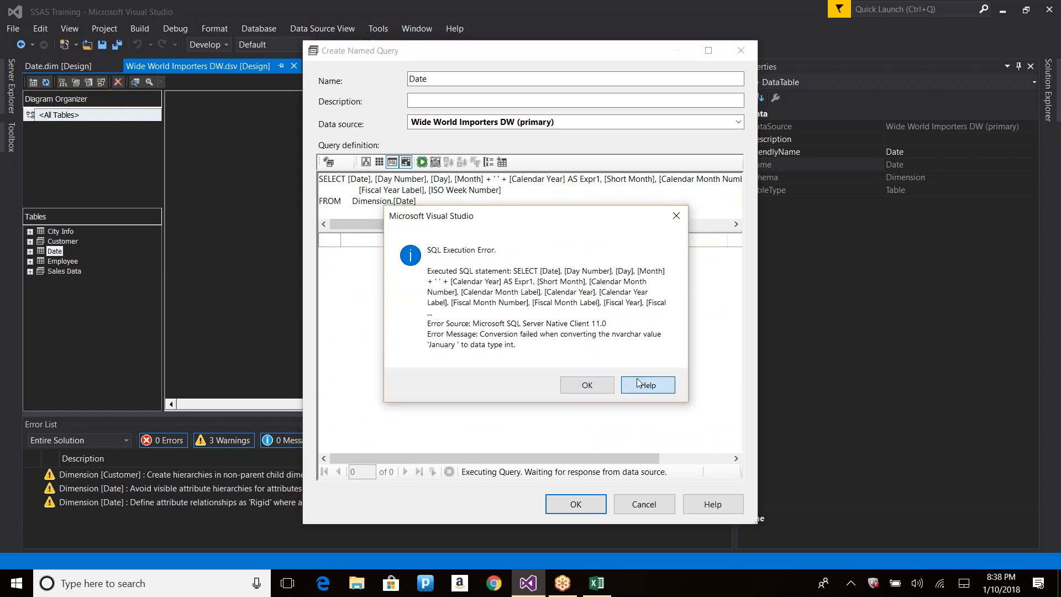
pyautogui.click(676, 215)
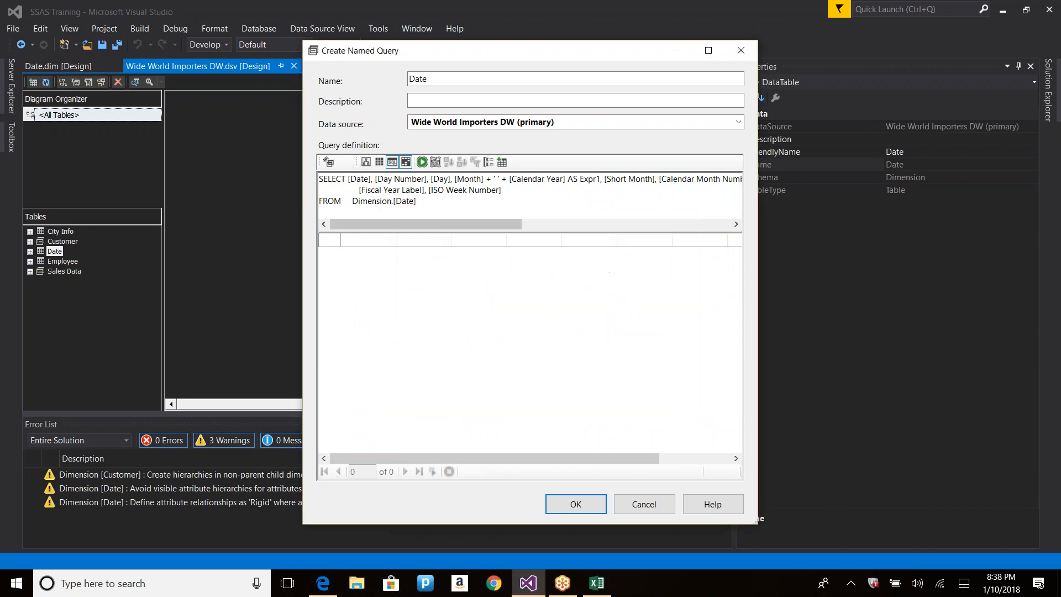
# Wrap [Calendar Year] in CONVERT(VARCHAR, ...) within the combined month expression, alias the column as Month, and run the query.
pyautogui.write('CONVERT')
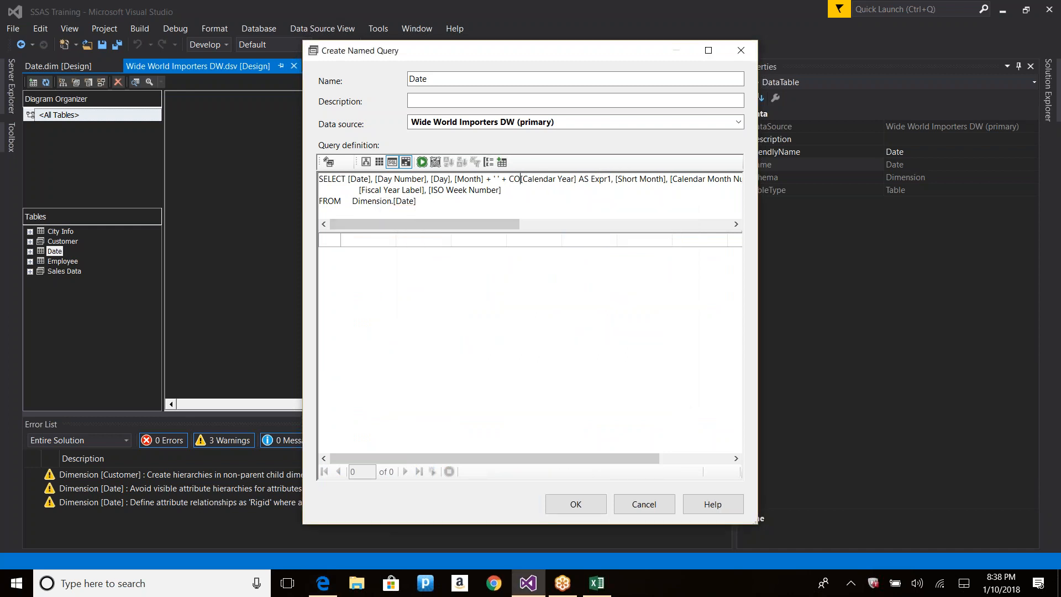
pyautogui.write('(')
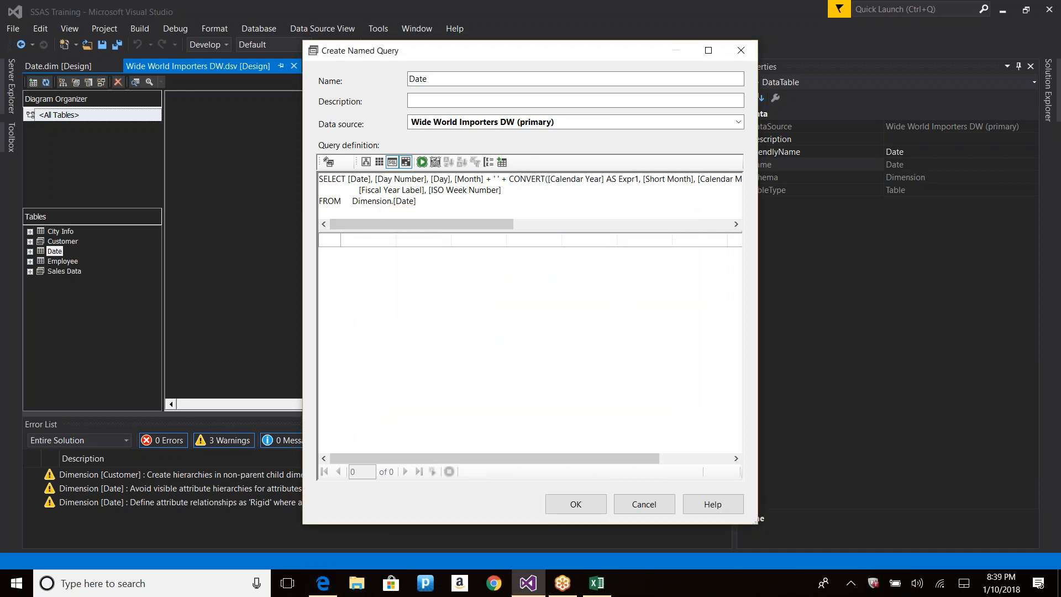
pyautogui.write('VARCHAR,[Calendar Year]')
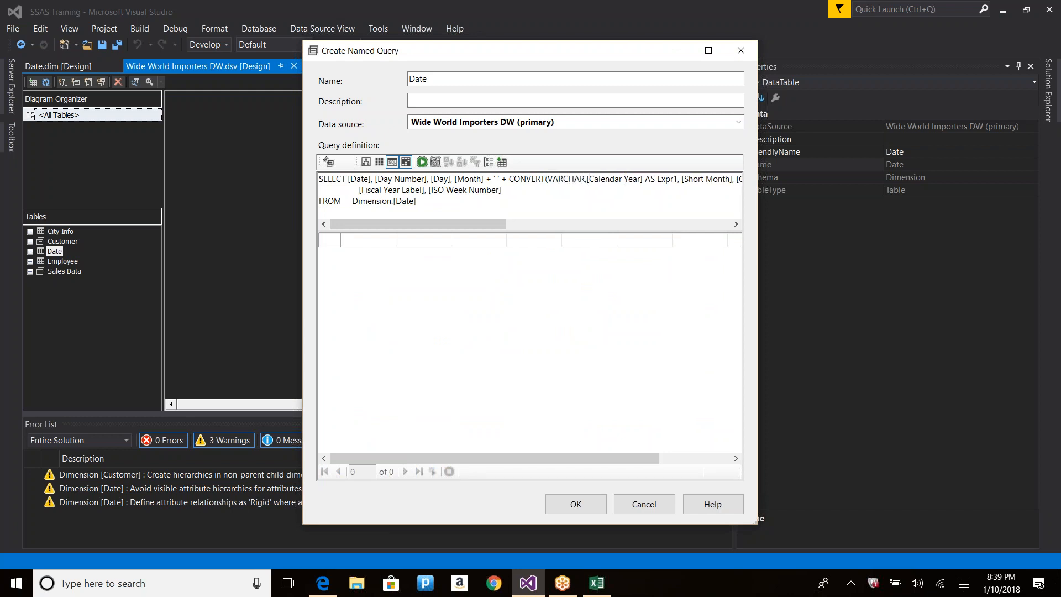
pyautogui.write(')')
pyautogui.hotkey('ctrl', 'shift', 'Right')
pyautogui.write('Month')
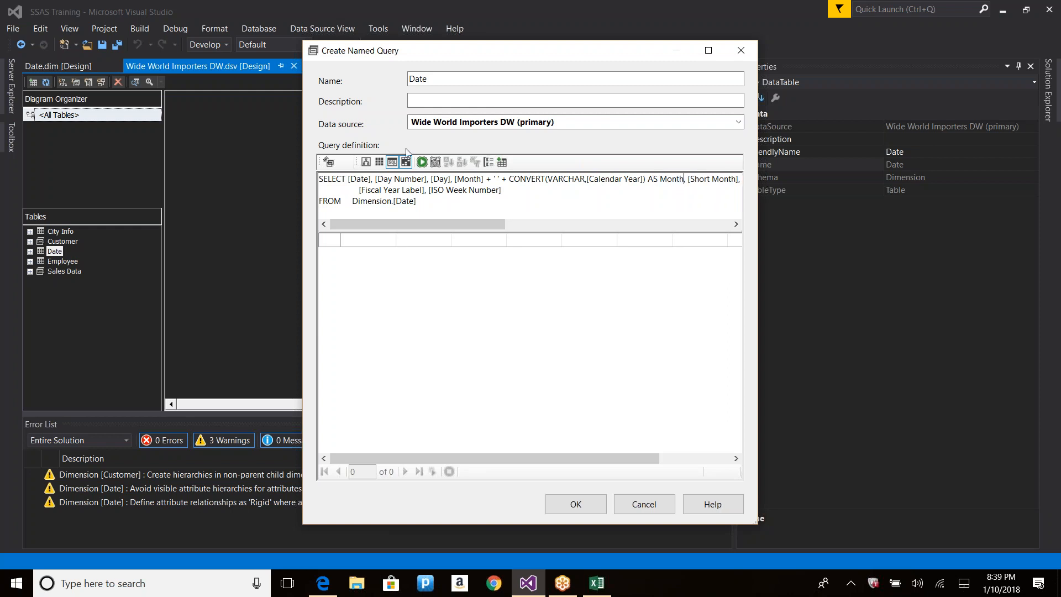
pyautogui.click(422, 162)
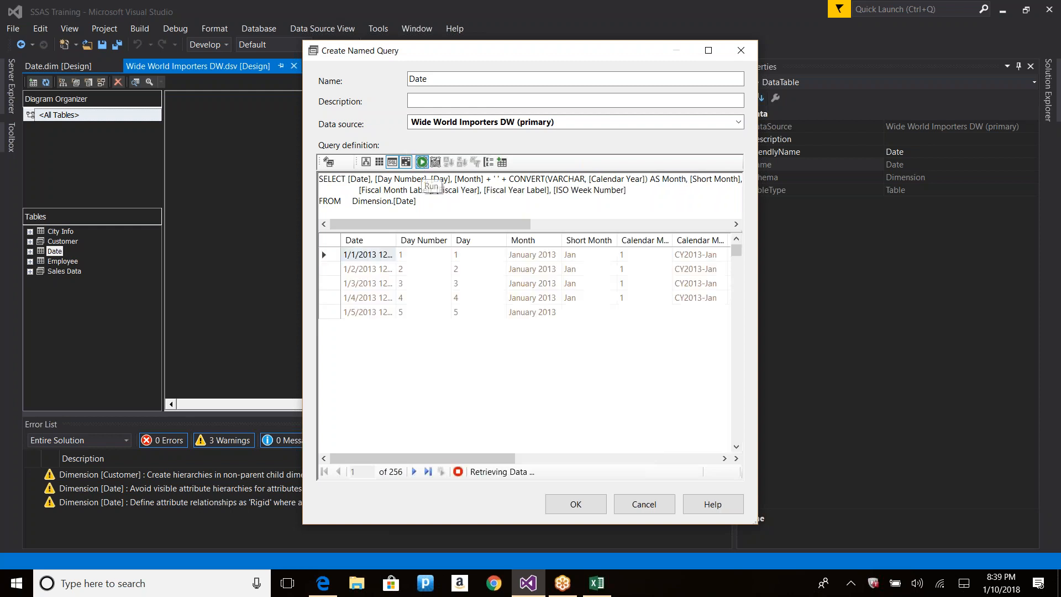
# Compare the Month and Calendar Year values in the January 2013 and January 2014 rows, widening the Month results column.
pyautogui.click(530, 255)
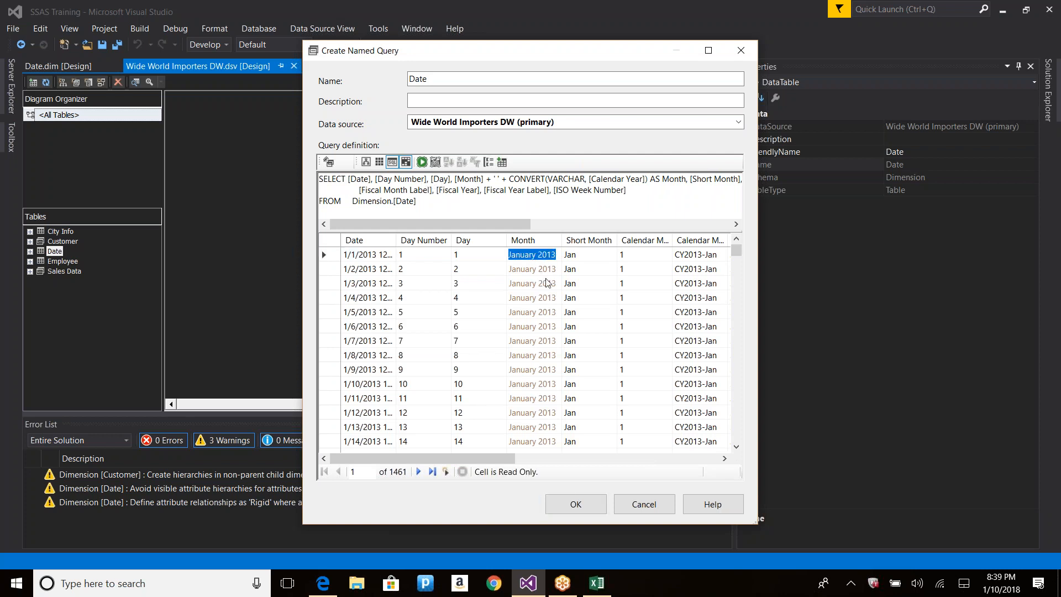
pyautogui.moveTo(486, 455); pyautogui.dragTo(545, 457)
pyautogui.click(622, 255)
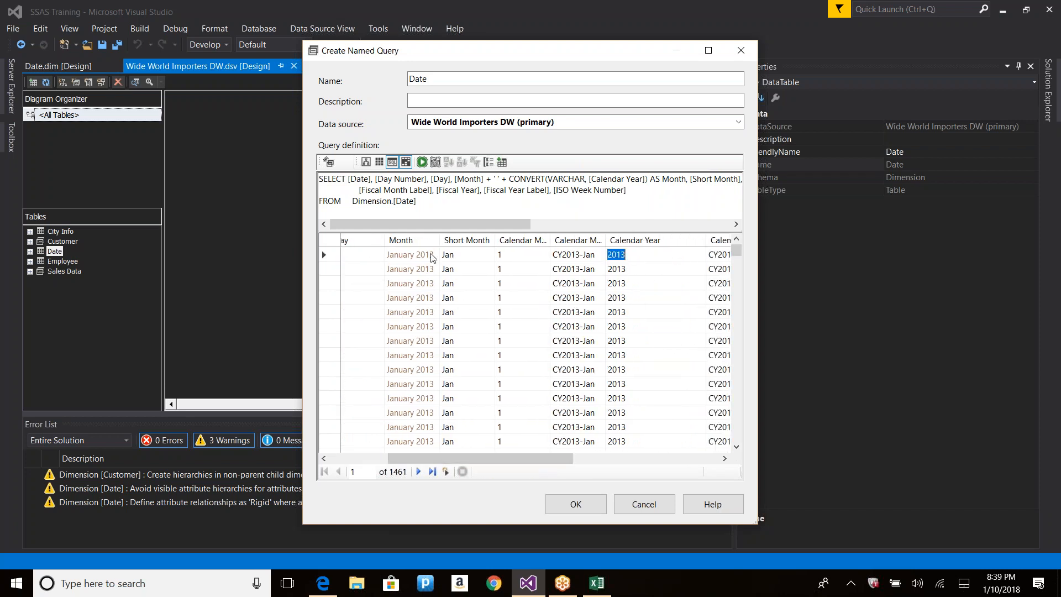
pyautogui.click(432, 255)
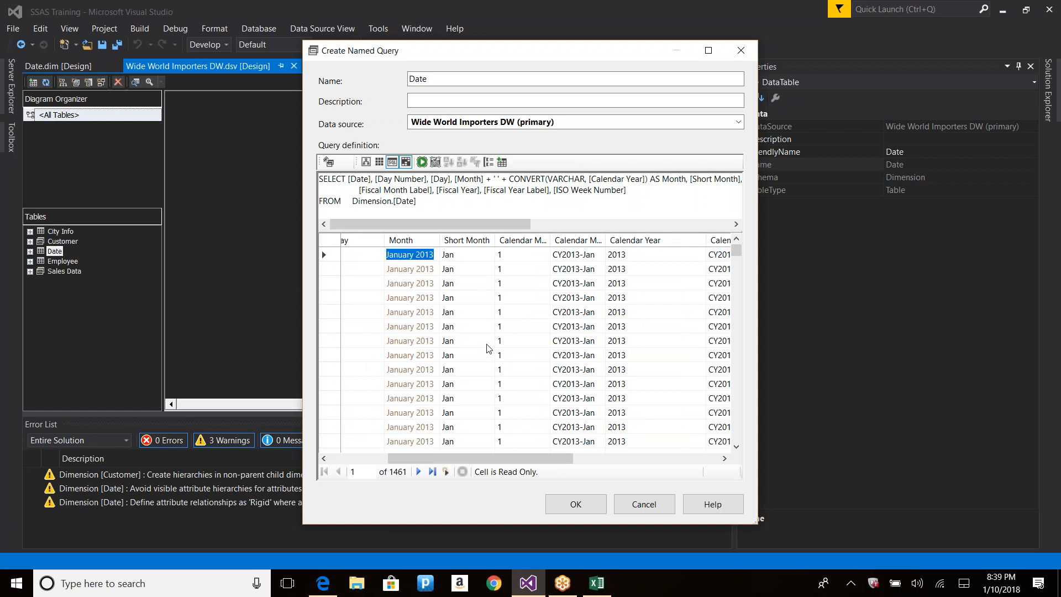
pyautogui.moveTo(737, 250); pyautogui.dragTo(737, 297)
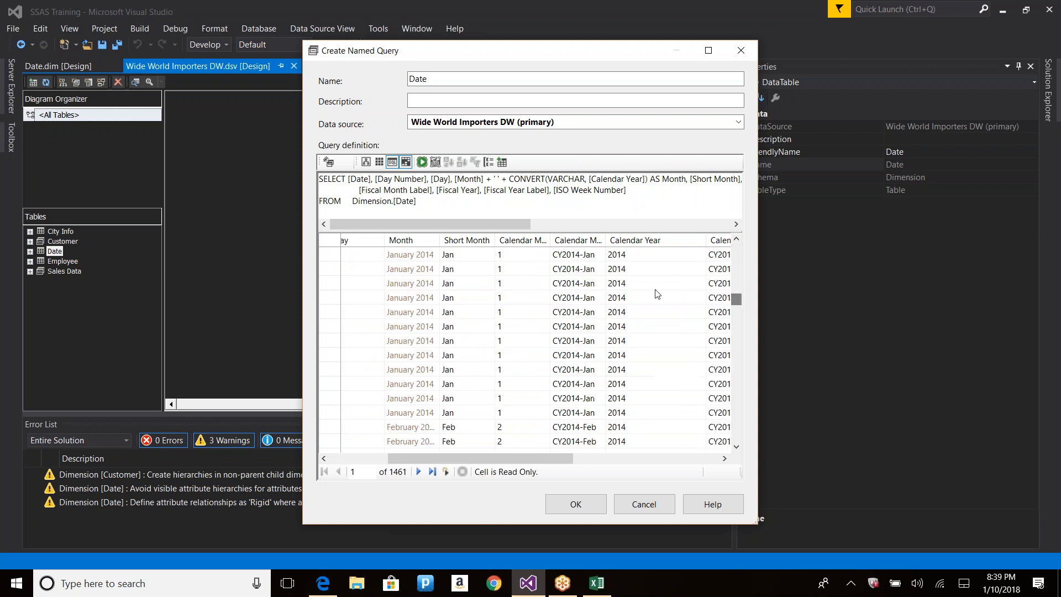
pyautogui.moveTo(440, 243); pyautogui.dragTo(471, 246)
pyautogui.click(424, 257)
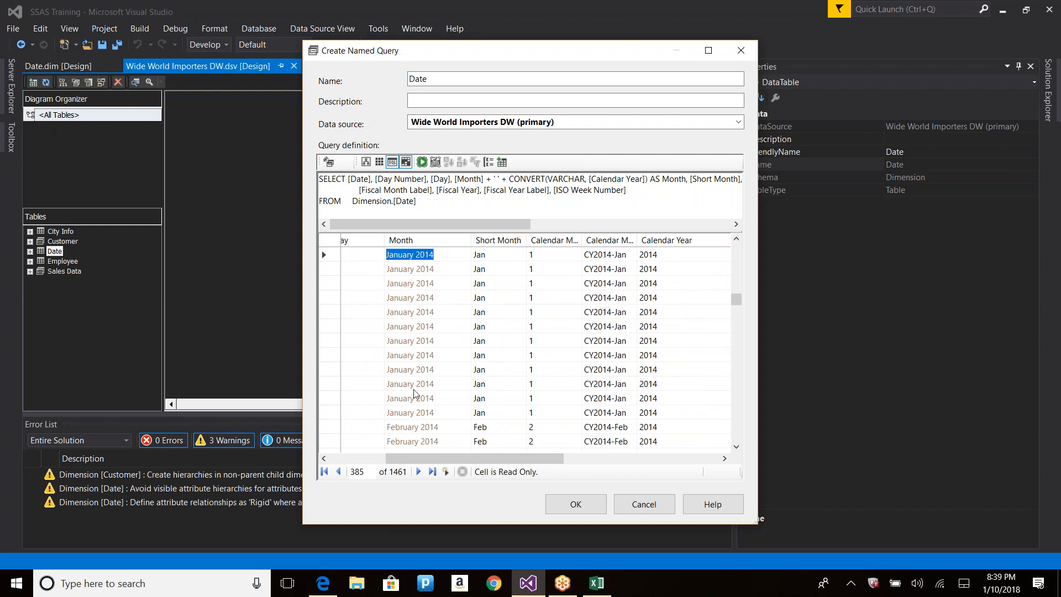
pyautogui.click(663, 255)
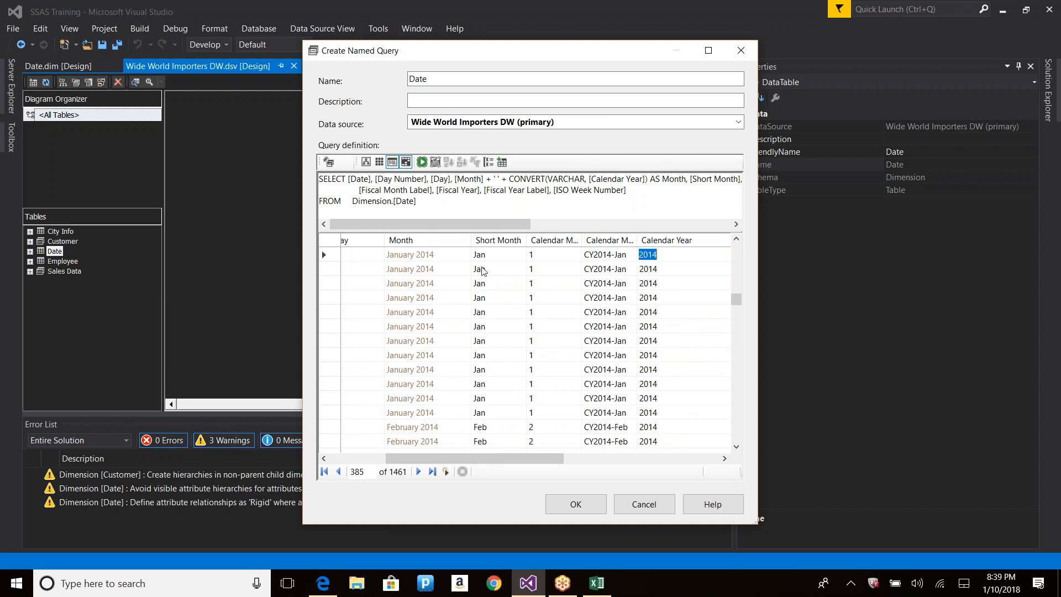
pyautogui.click(428, 256)
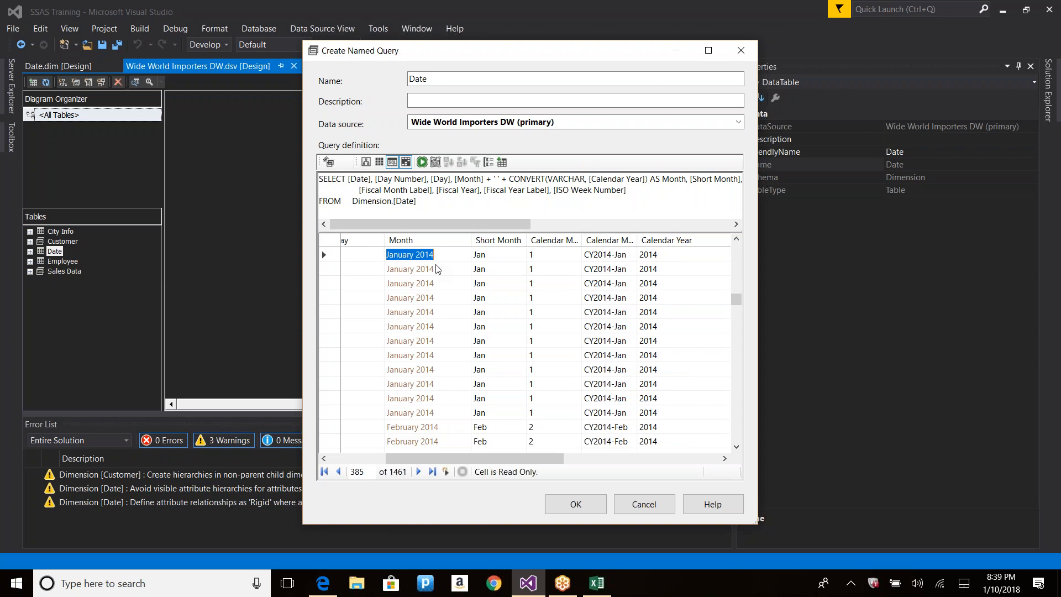
# Accept the edited Date named query and try to process the Date dimension with the change.
pyautogui.click(585, 504)
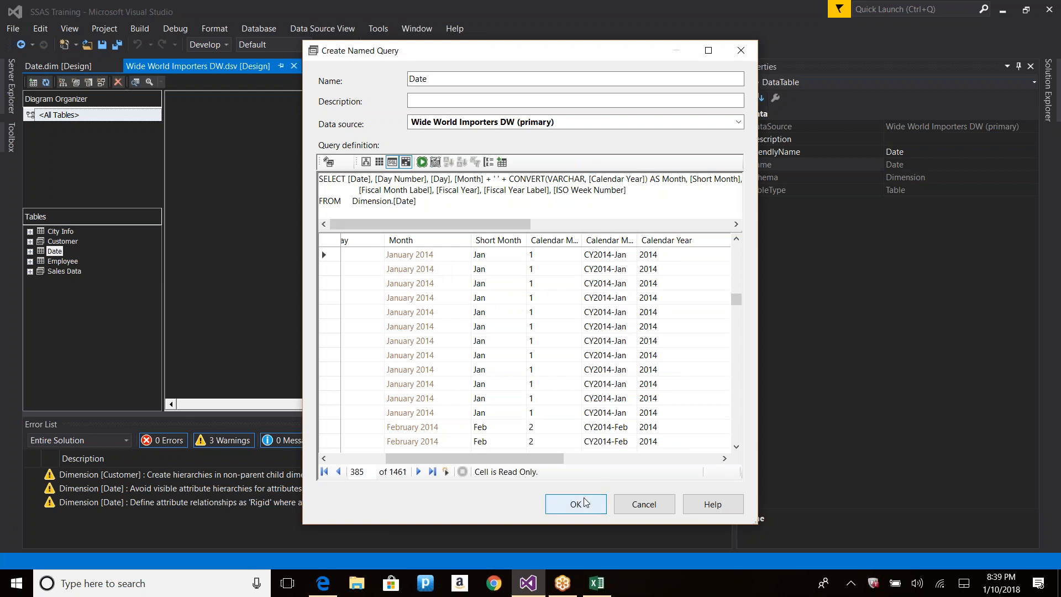
pyautogui.click(548, 241)
pyautogui.click(58, 66)
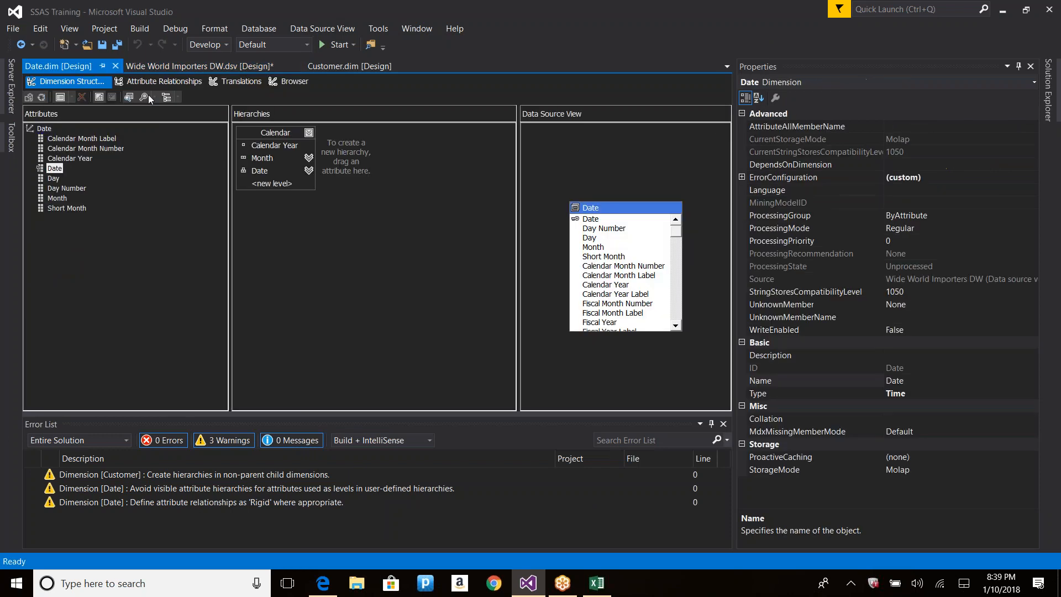
pyautogui.click(40, 100)
pyautogui.click(597, 312)
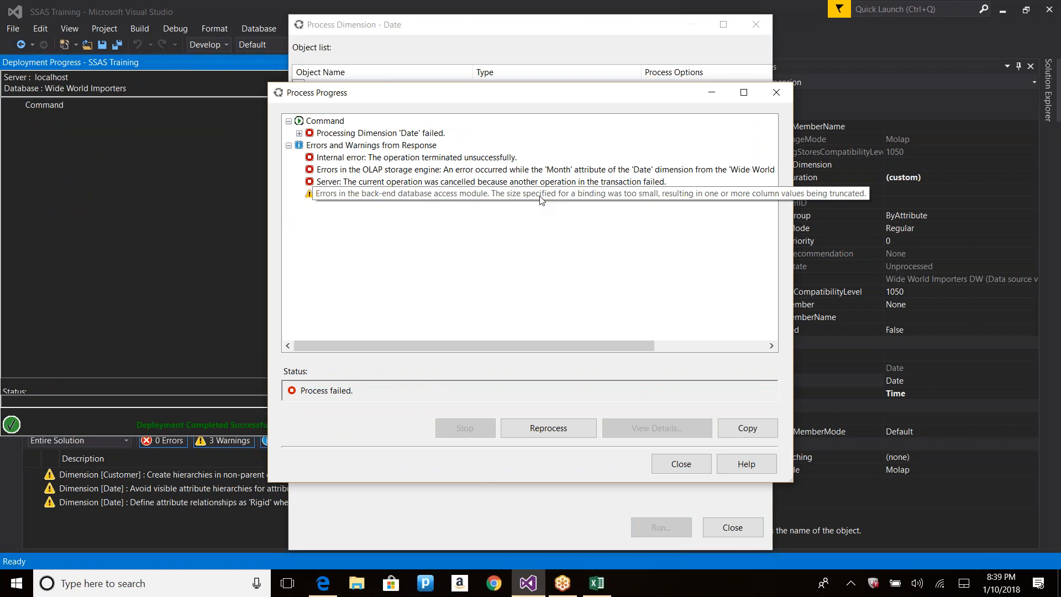
# Read the full details of the back-end database access module warning, and close the processing and deployment progress windows.
pyautogui.click(580, 198)
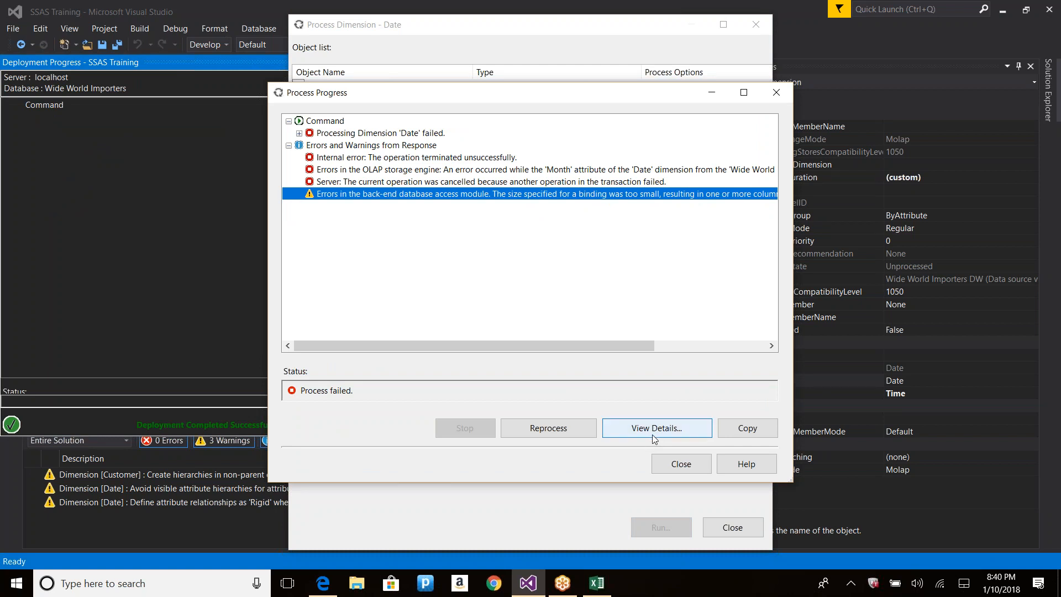
pyautogui.click(655, 432)
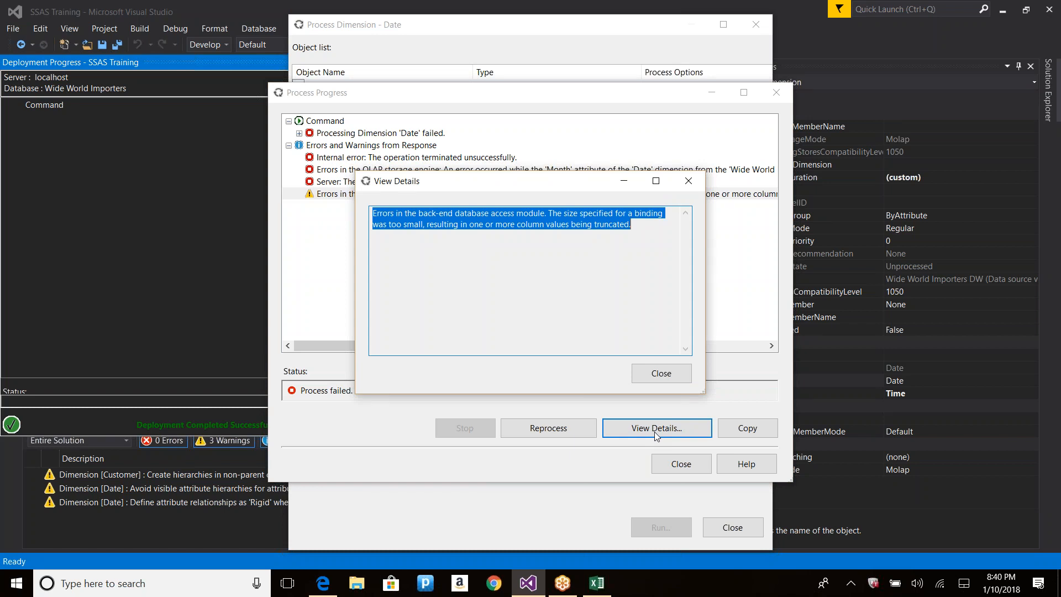
pyautogui.click(661, 373)
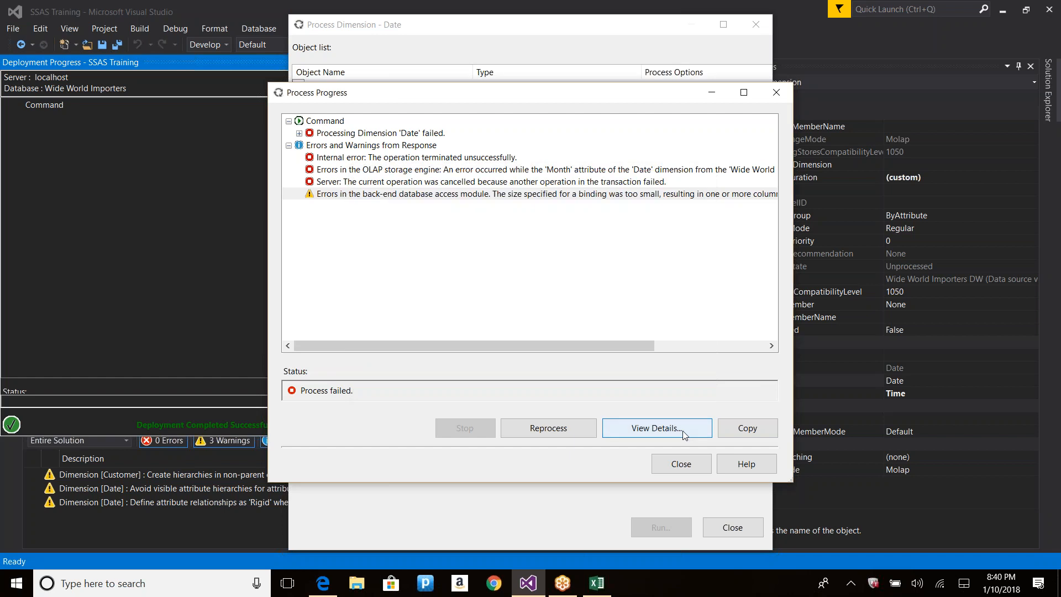
pyautogui.click(675, 466)
pyautogui.click(733, 526)
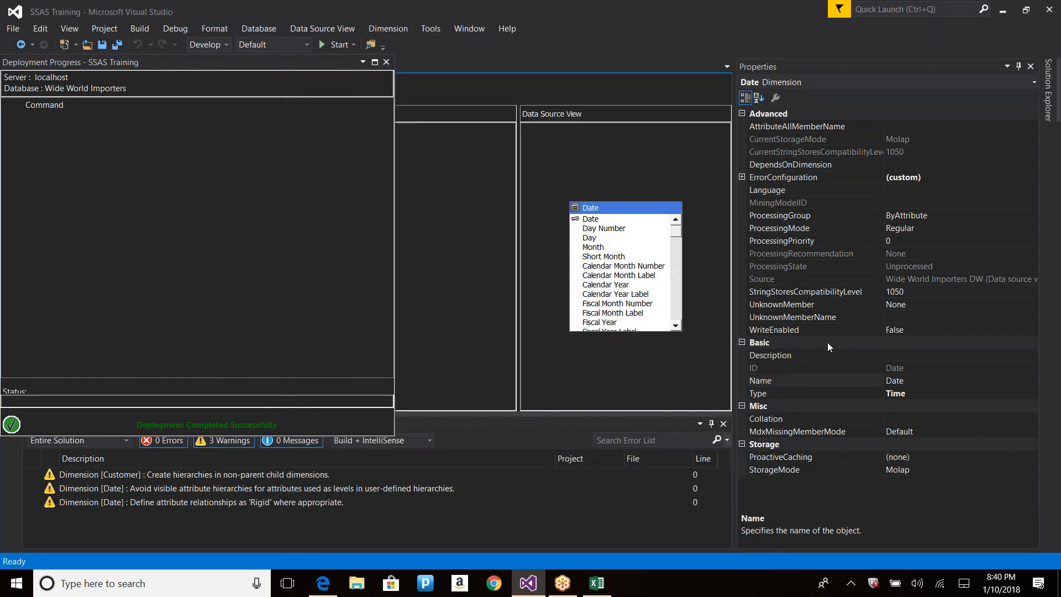
pyautogui.click(386, 62)
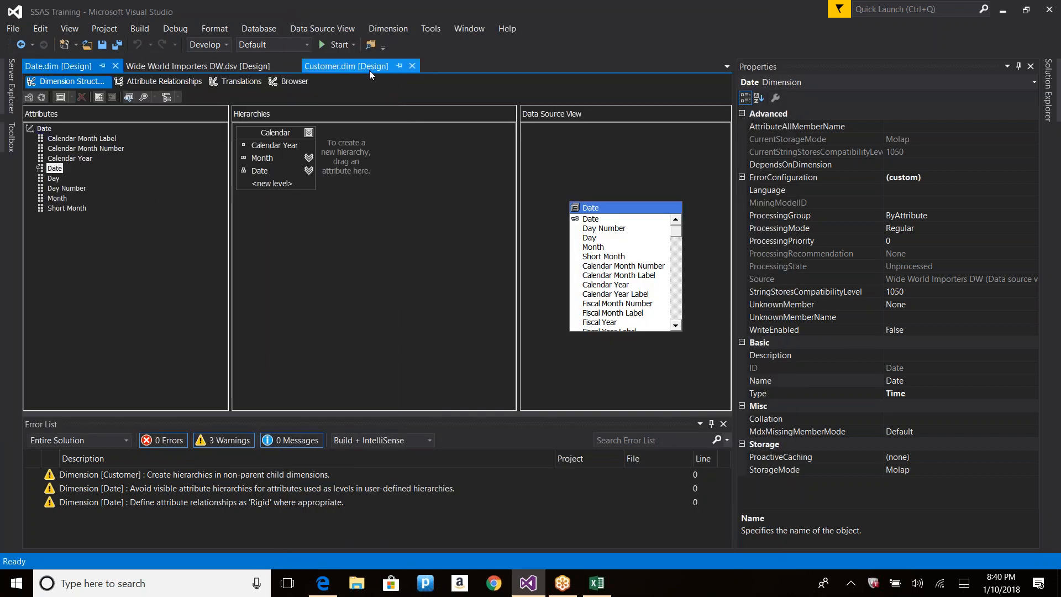
# Set the DataSize of the Month attribute's Date.Month key column to 16.
pyautogui.rightClick(62, 202)
pyautogui.click(83, 341)
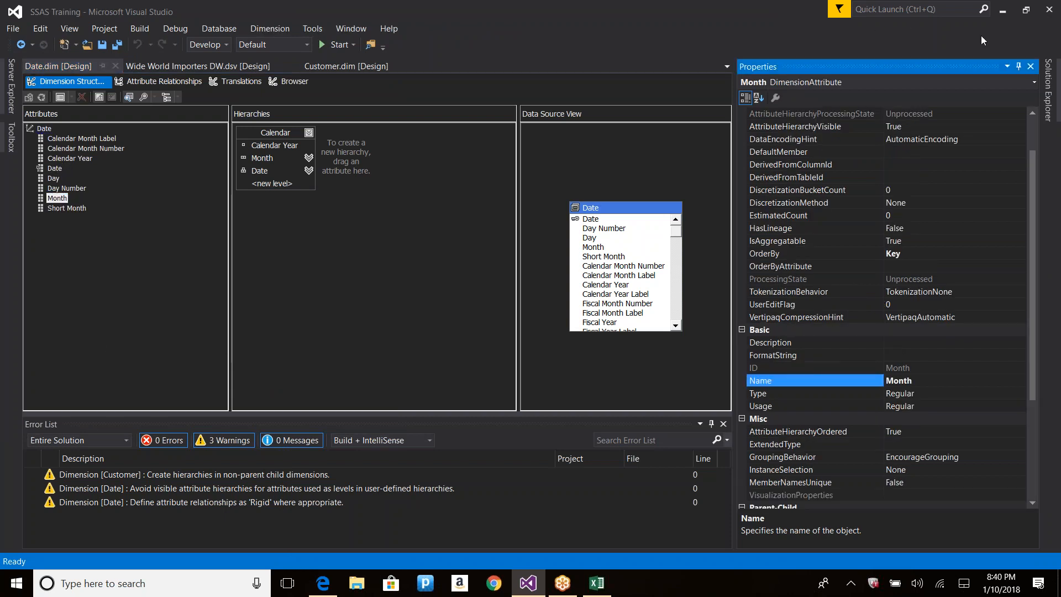
pyautogui.click(1041, 37)
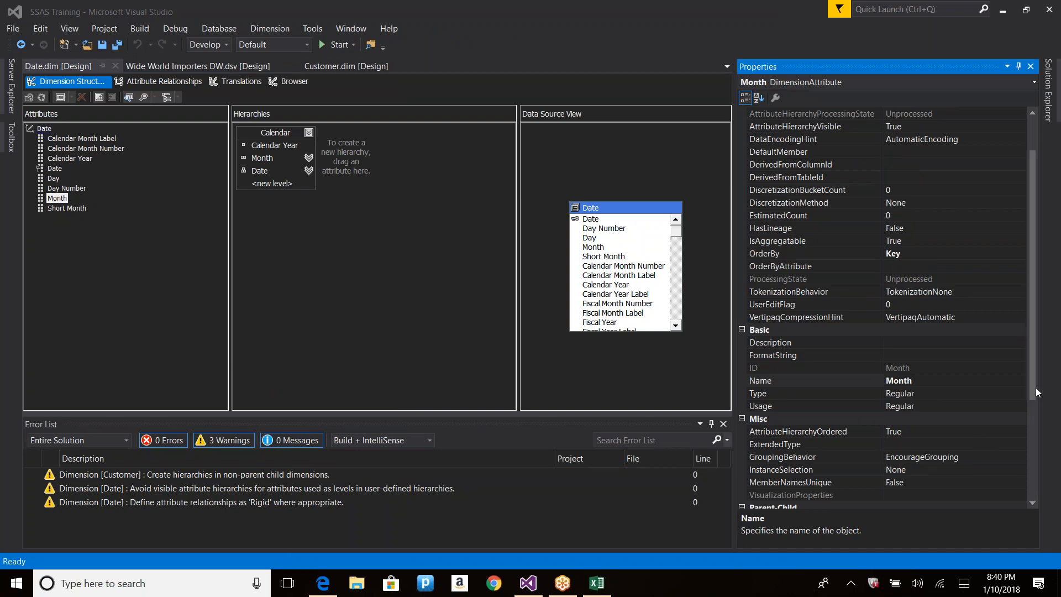
pyautogui.moveTo(1031, 387); pyautogui.dragTo(1034, 492)
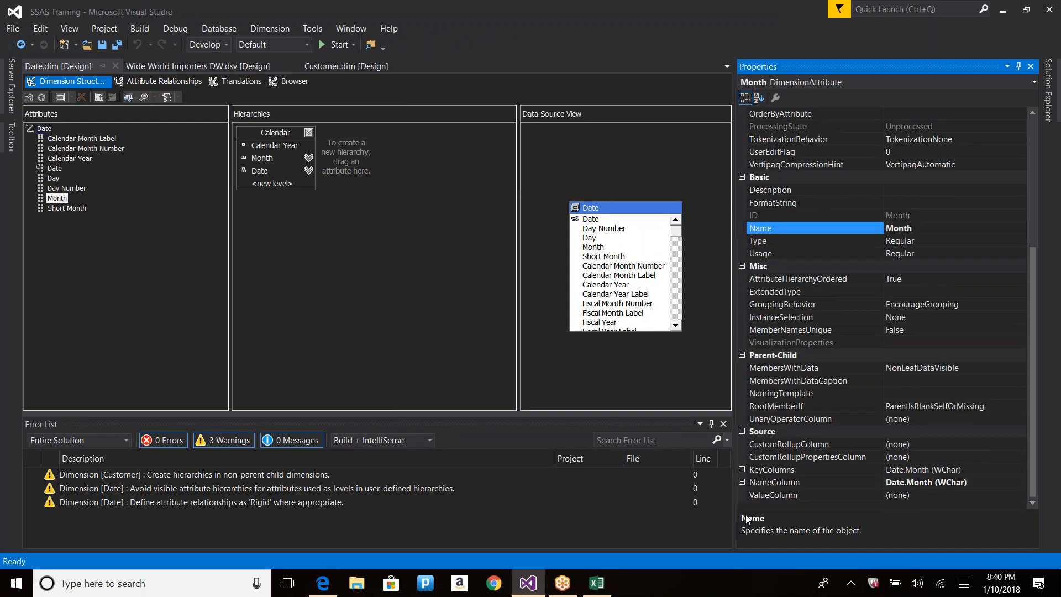
pyautogui.click(743, 471)
pyautogui.scroll(-1, 851, 438)
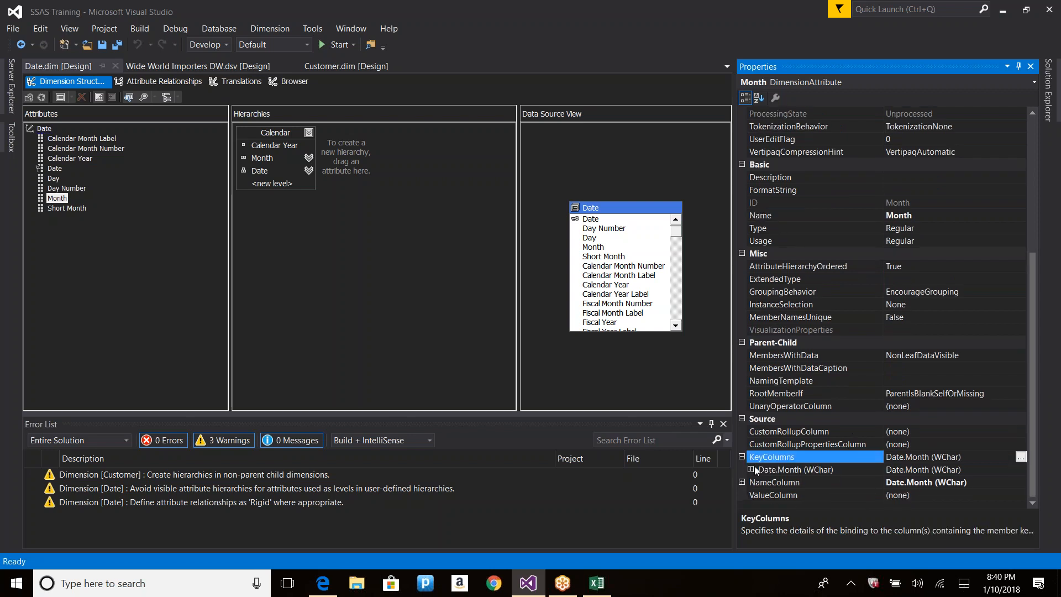
pyautogui.click(755, 469)
pyautogui.click(752, 469)
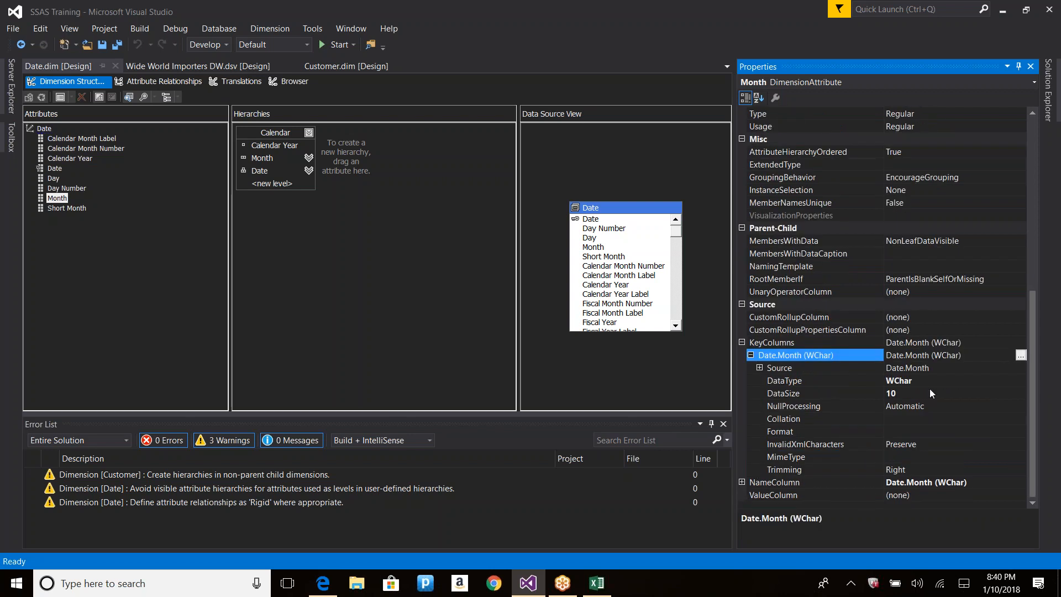
pyautogui.click(893, 395)
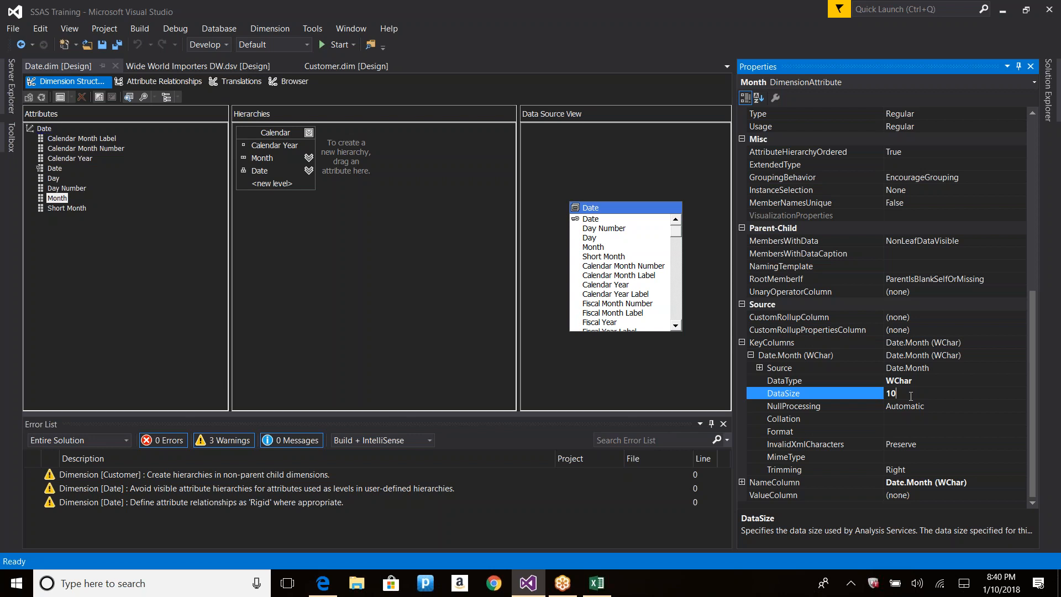
pyautogui.press('BackSpace')
pyautogui.write('6')
pyautogui.click(751, 355)
# Set the DataSize of the Month attribute's NameColumn to 16.
pyautogui.click(743, 483)
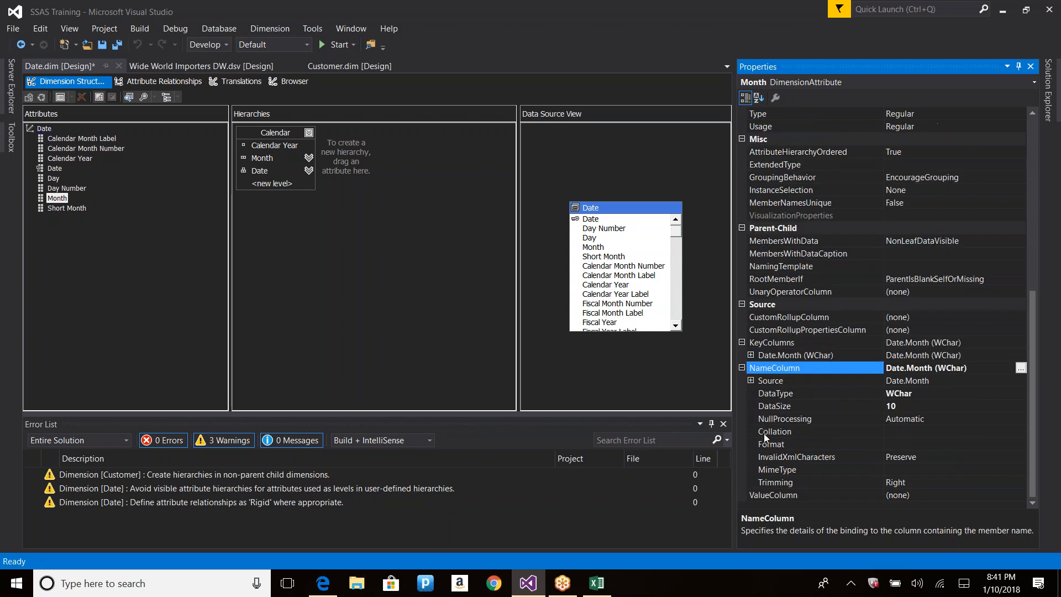
pyautogui.click(882, 410)
pyautogui.press('BackSpace')
pyautogui.write('6')
pyautogui.click(932, 419)
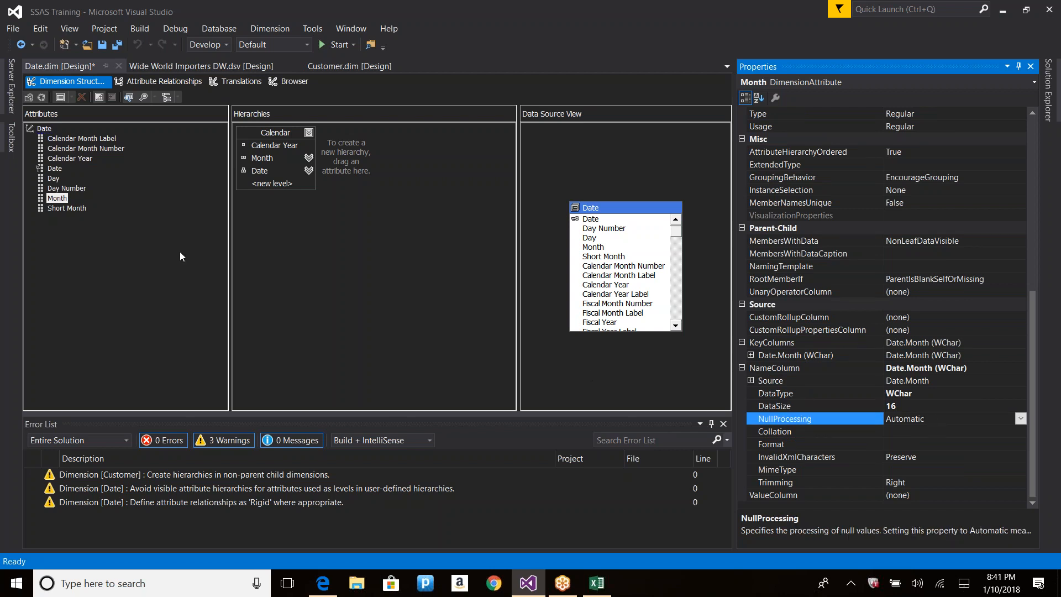
# Save the Date dimension, deploy it and run its processing with the Process Full option.
pyautogui.click(112, 207)
pyautogui.hotkey('ctrl', 's')
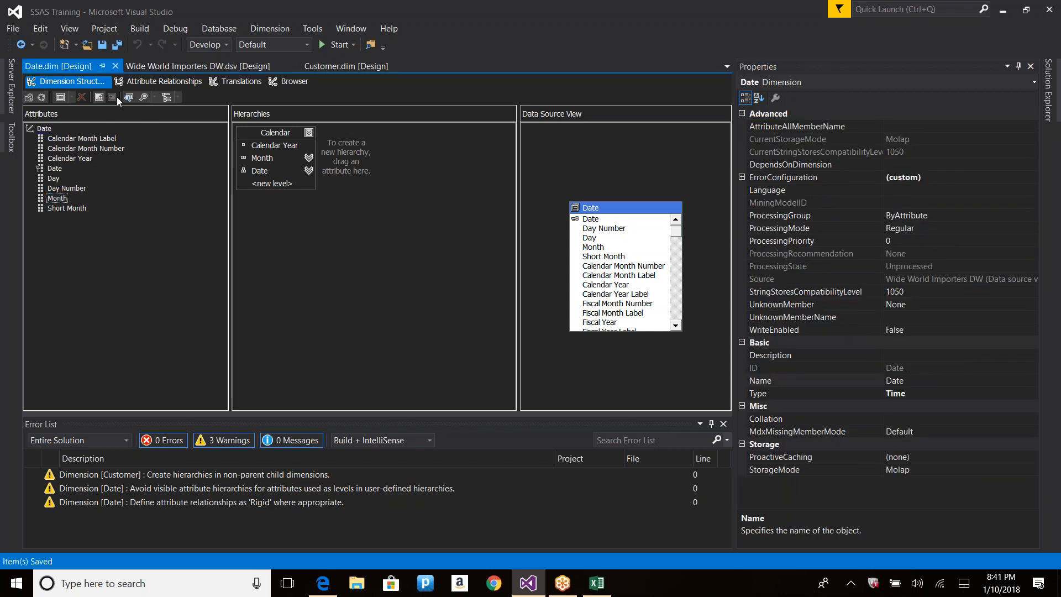
pyautogui.click(43, 97)
pyautogui.press('Return')
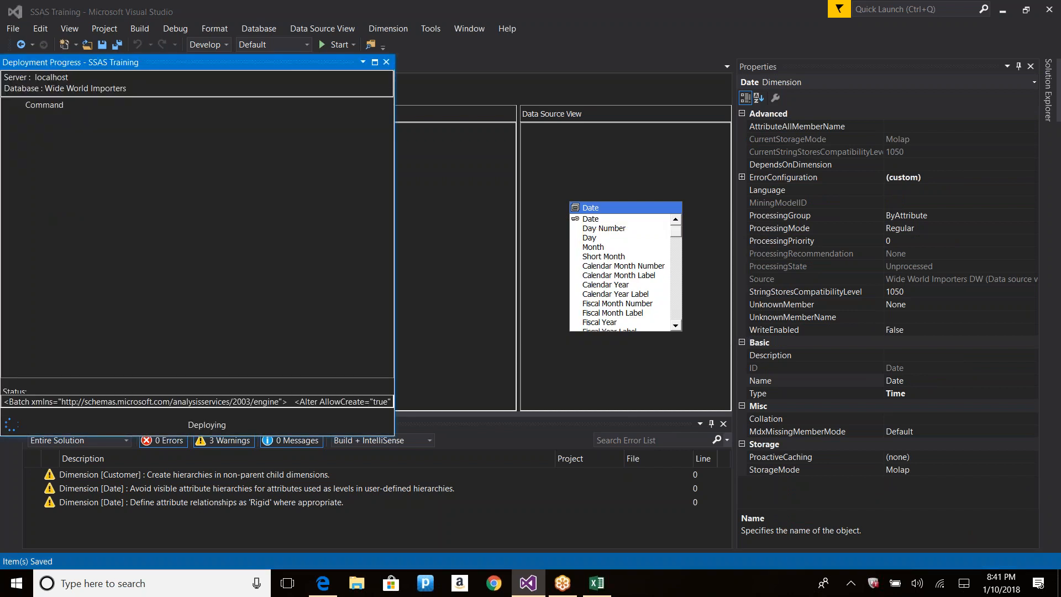
pyautogui.press('Return')
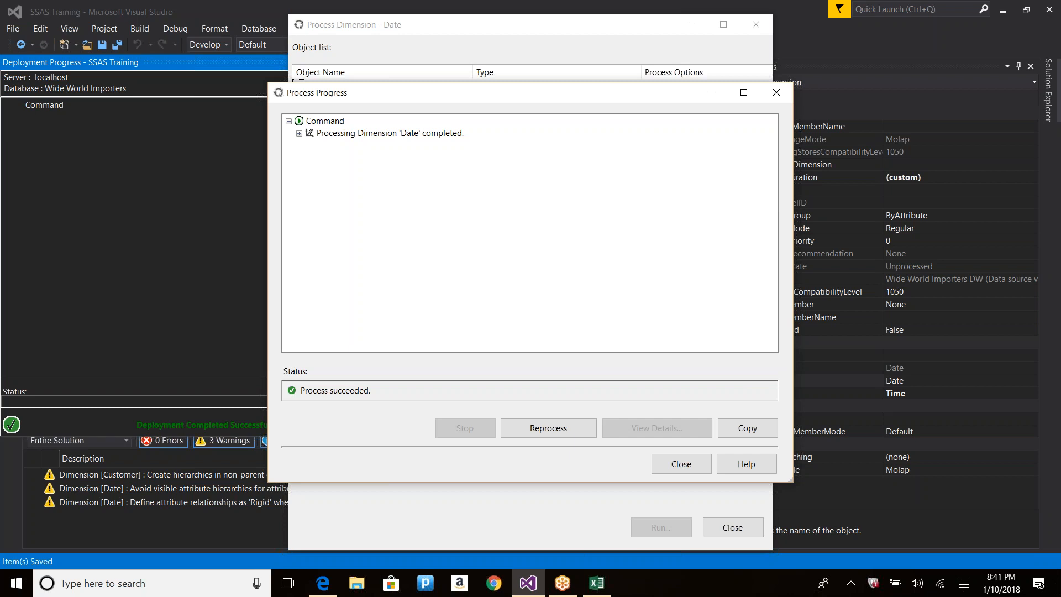
# Examine the processing details of the Date dimension and its Calendar hierarchy, and close the processing windows.
pyautogui.click(300, 133)
pyautogui.click(309, 169)
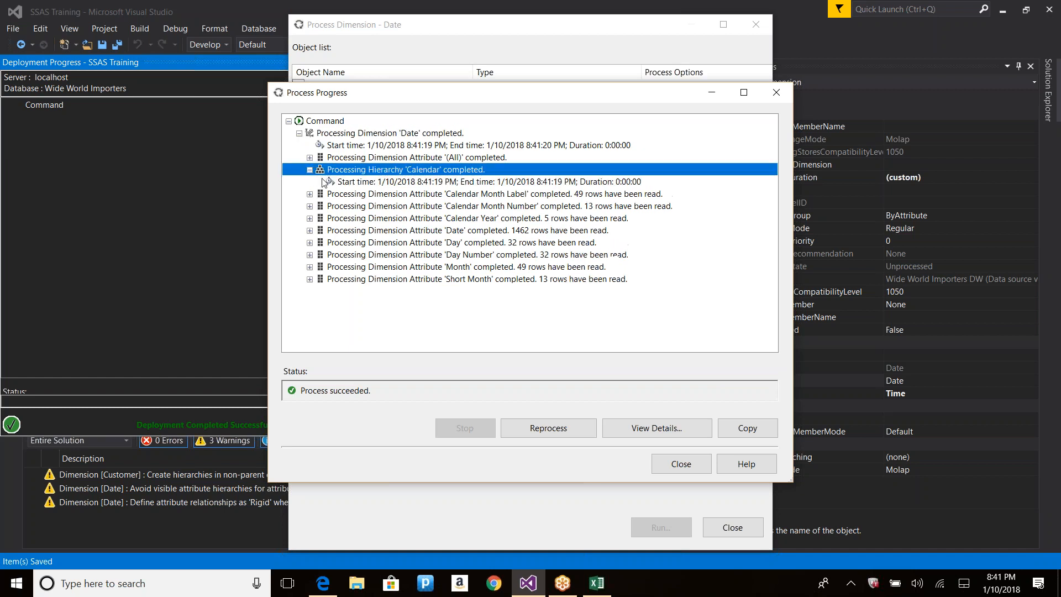
pyautogui.click(688, 464)
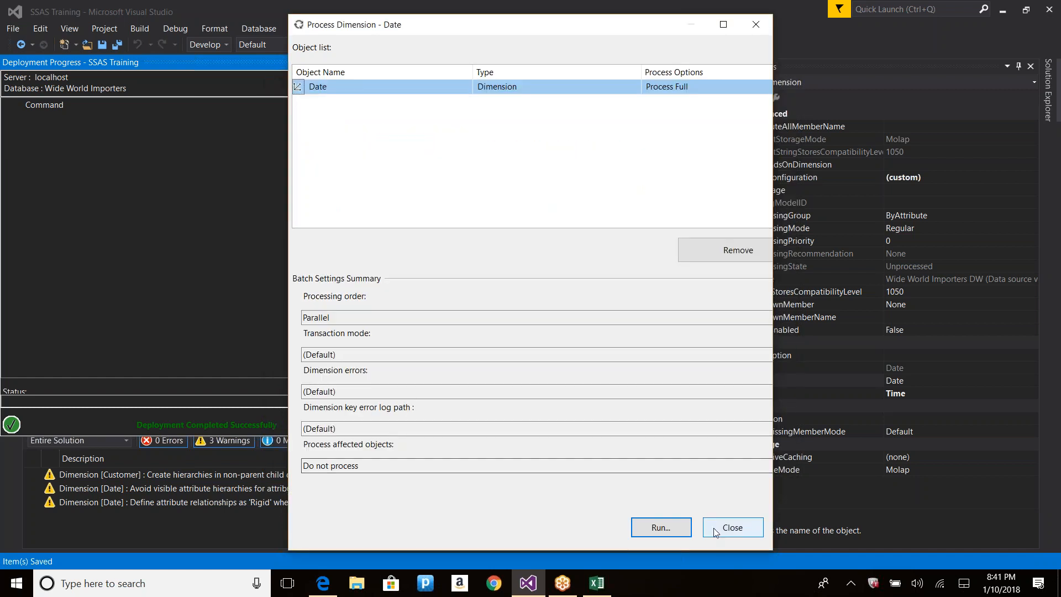
pyautogui.click(714, 529)
pyautogui.click(410, 87)
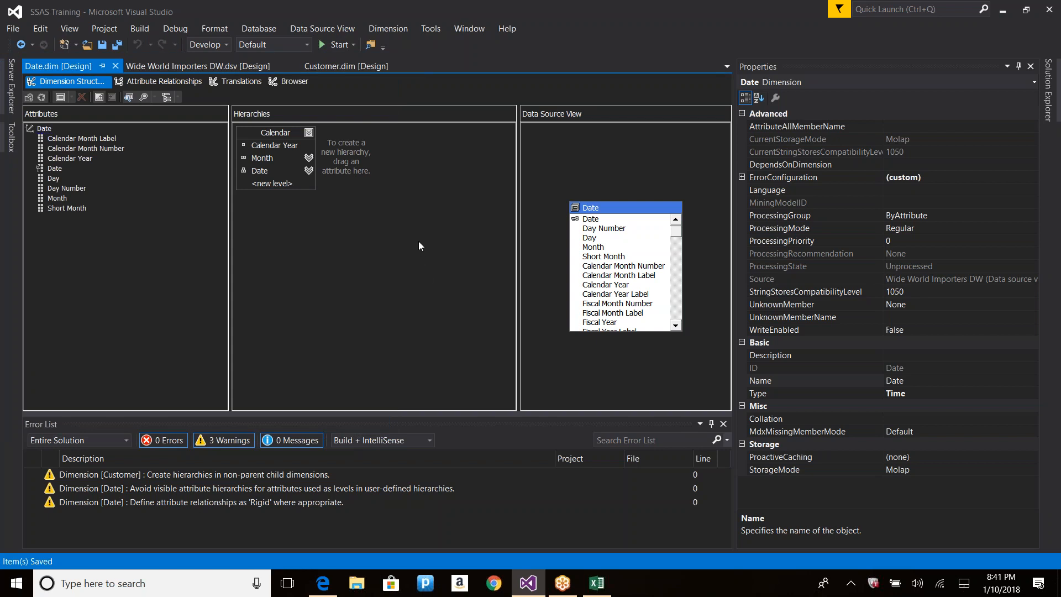
# Edit the Date named query in the data source view, removing the Calendar Year concatenation and alias so that only [Month] is selected.
pyautogui.click(326, 66)
pyautogui.click(260, 66)
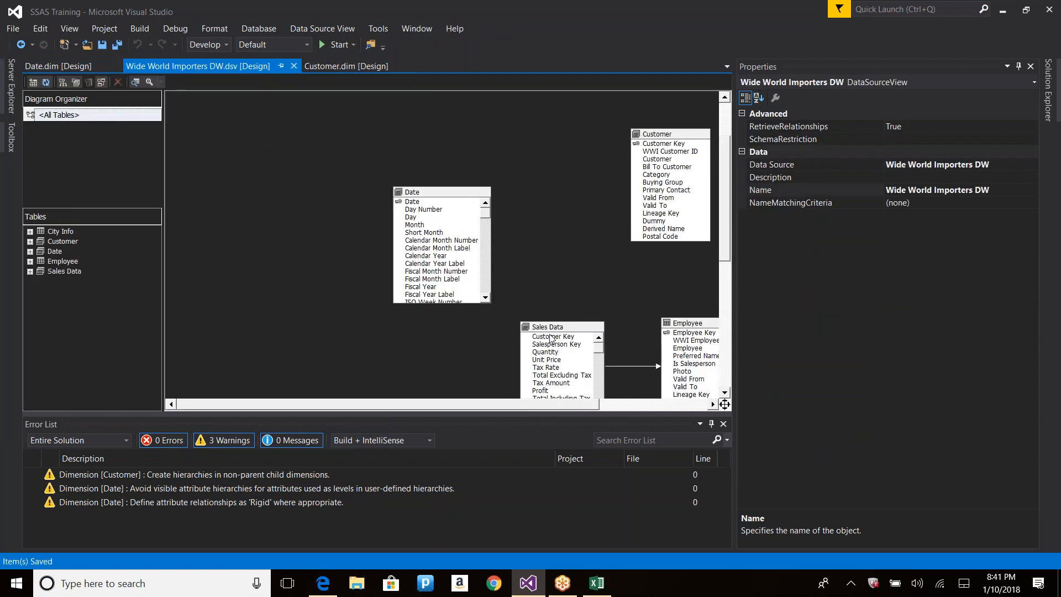
pyautogui.rightClick(454, 196)
pyautogui.click(498, 235)
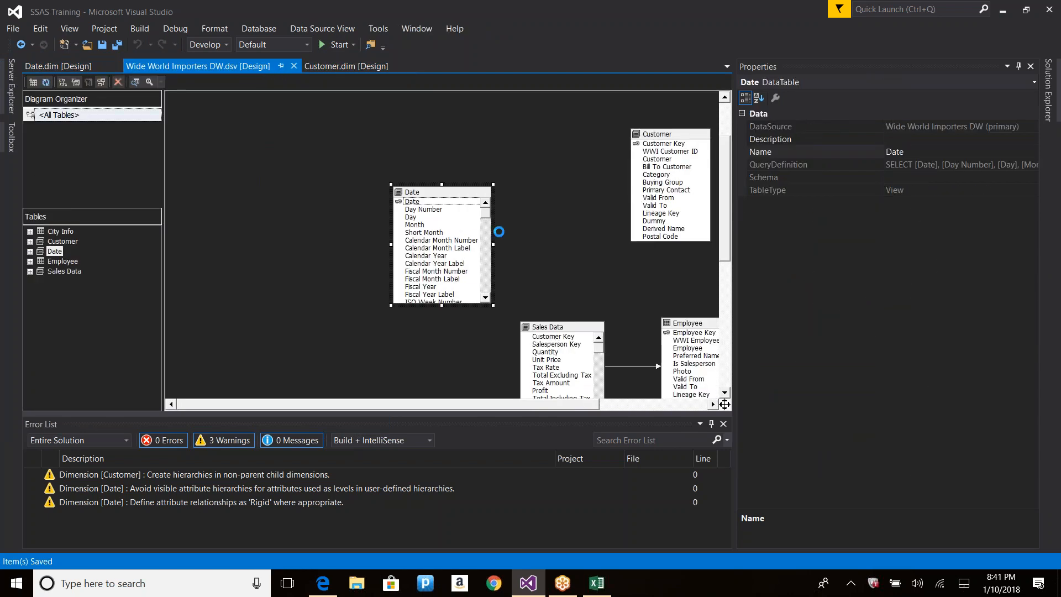
pyautogui.click(508, 424)
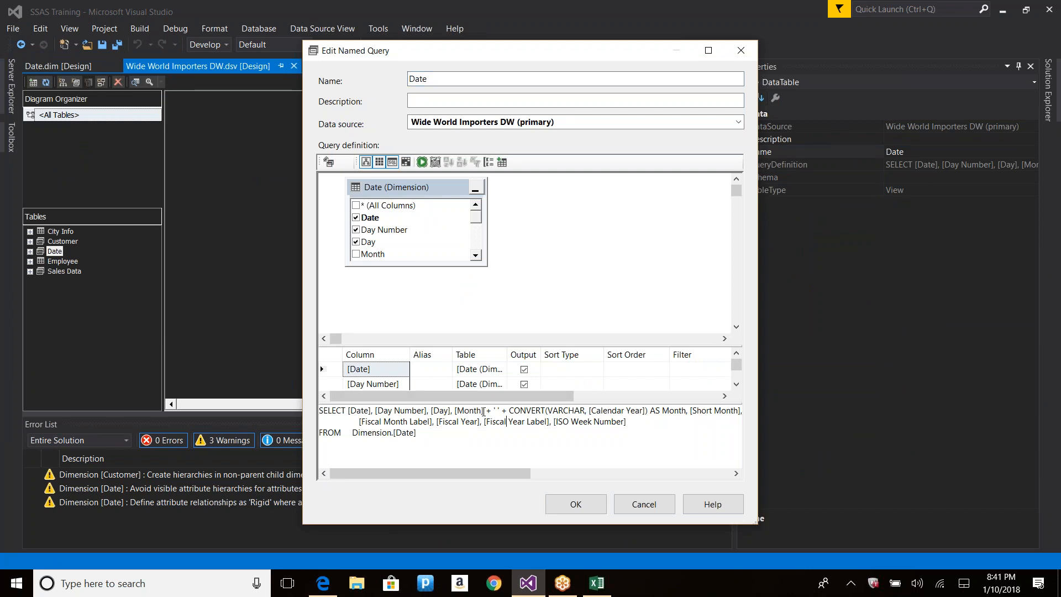
pyautogui.keyDown('shift'); pyautogui.click(687, 411); pyautogui.keyUp('shift')
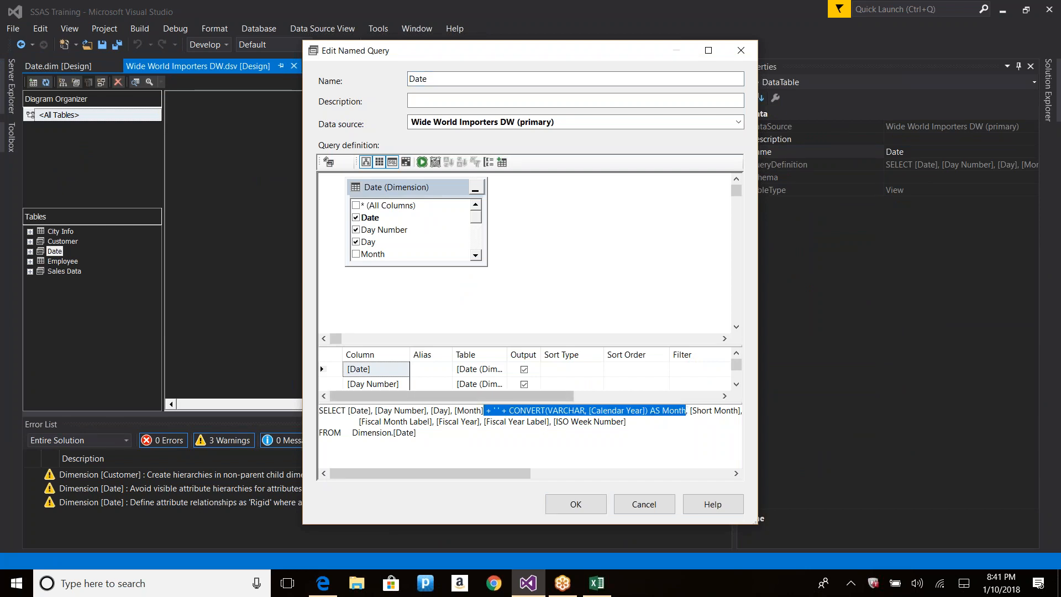
pyautogui.press('Delete')
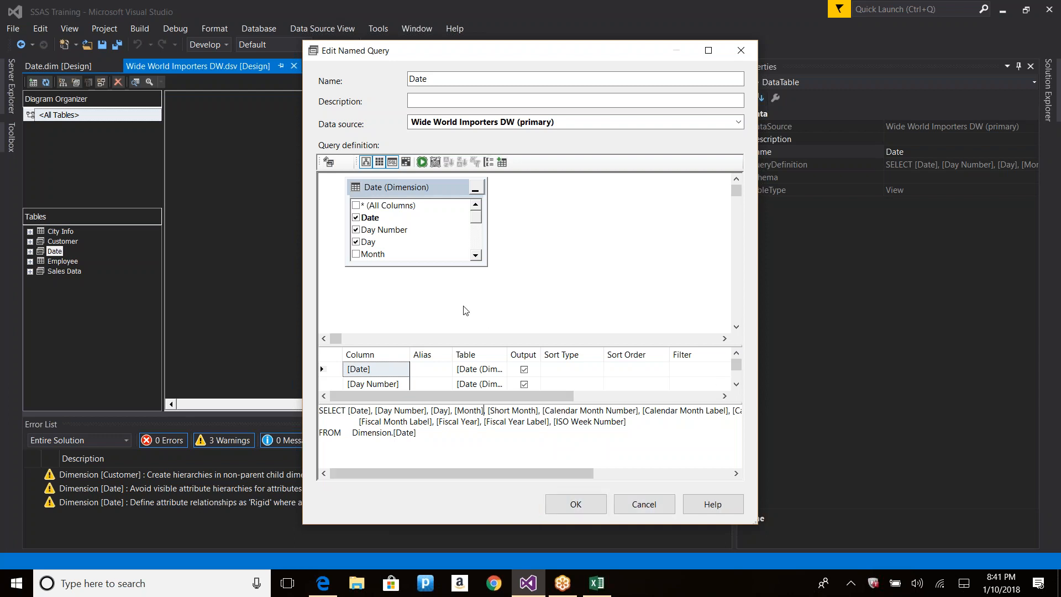
# Run the edited Date query to preview its rows, and accept the named query.
pyautogui.click(421, 162)
pyautogui.click(546, 440)
pyautogui.scroll(-5, 545, 440)
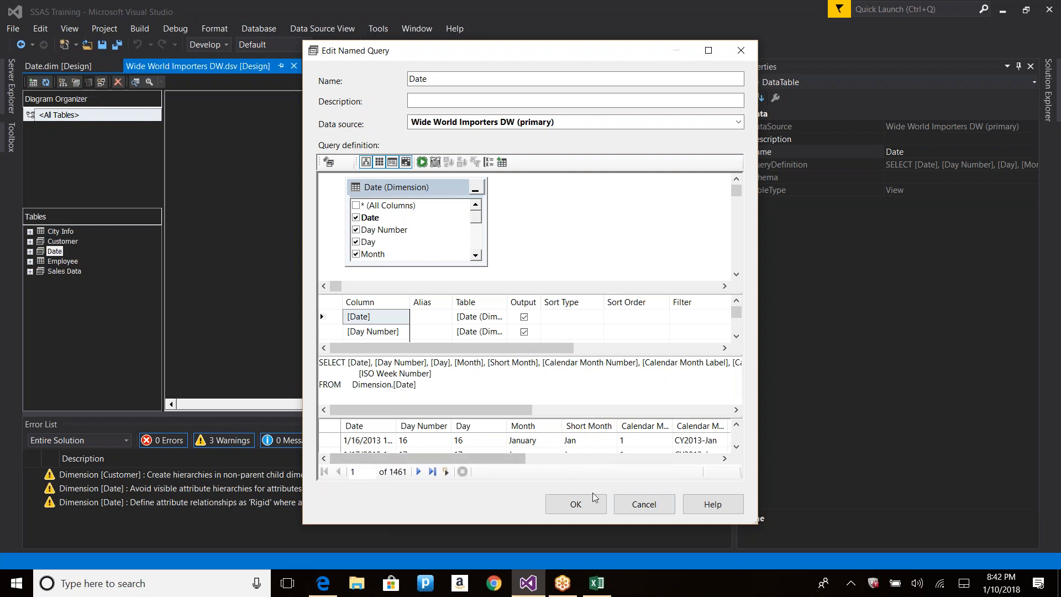
pyautogui.click(590, 508)
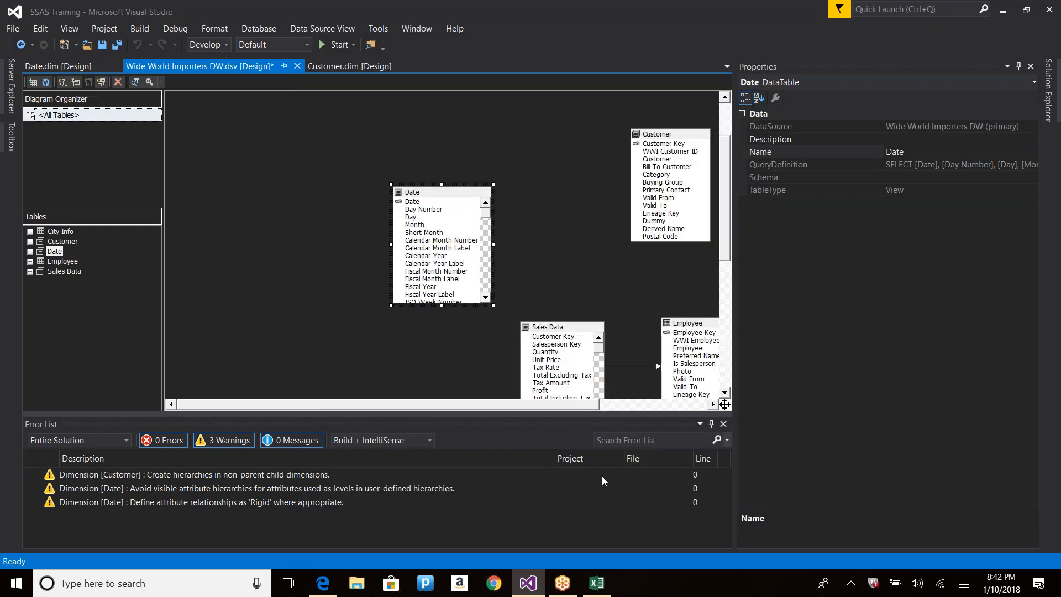
# Add Calendar Year after Month in the KeyColumns of the Date dimension's Month attribute.
pyautogui.click(1046, 102)
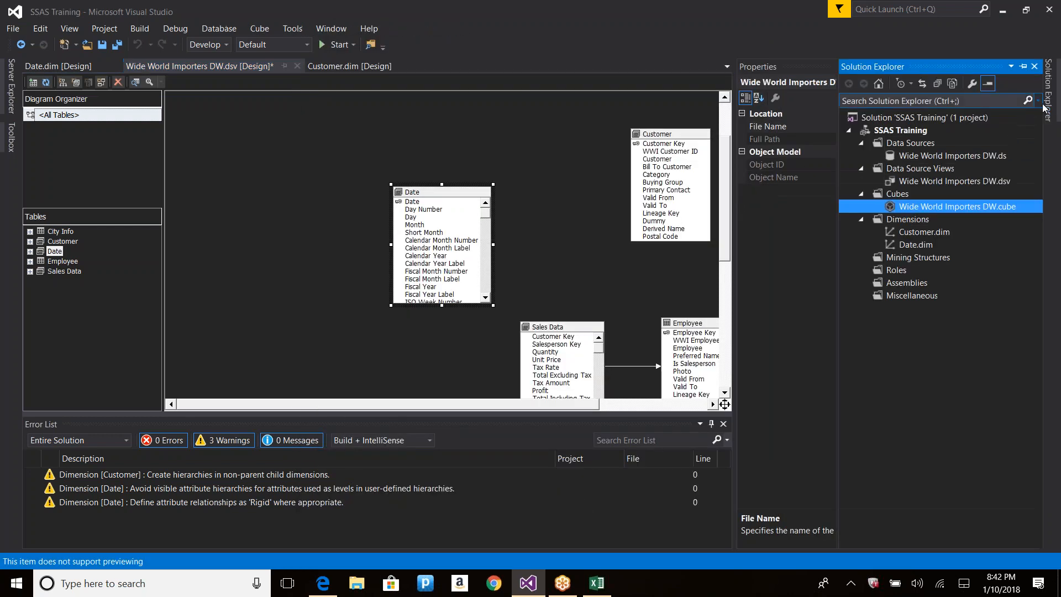
pyautogui.click(58, 65)
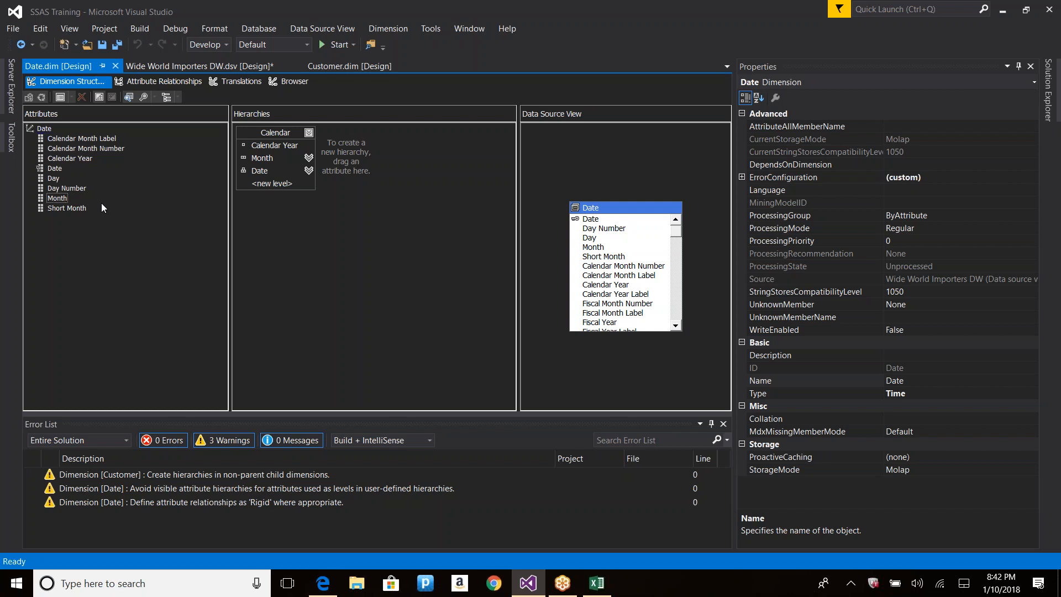
pyautogui.click(62, 200)
pyautogui.rightClick(62, 202)
pyautogui.click(131, 341)
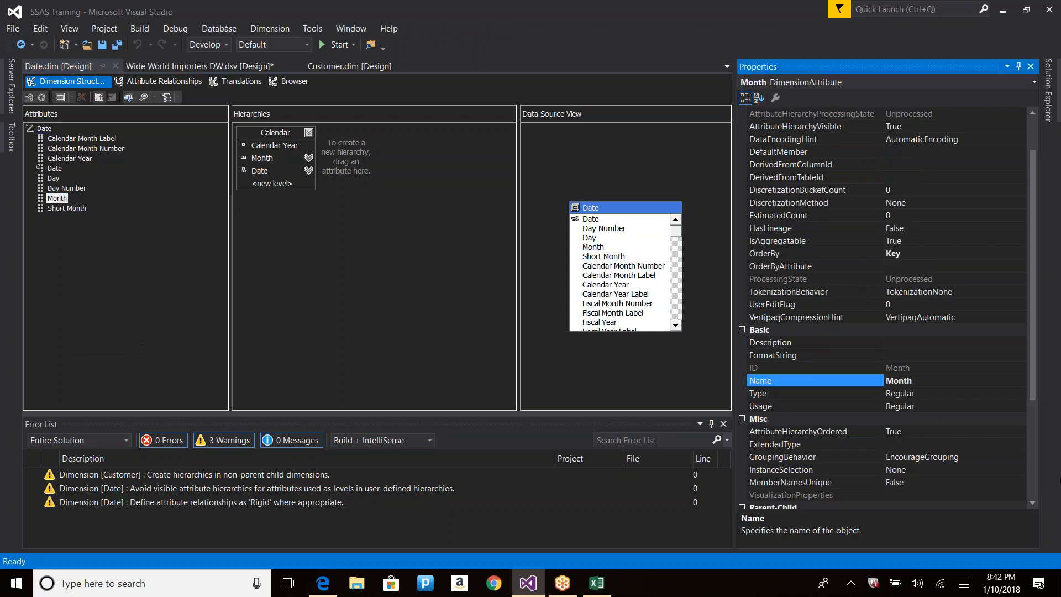
pyautogui.scroll(-4, 896, 442)
pyautogui.click(905, 469)
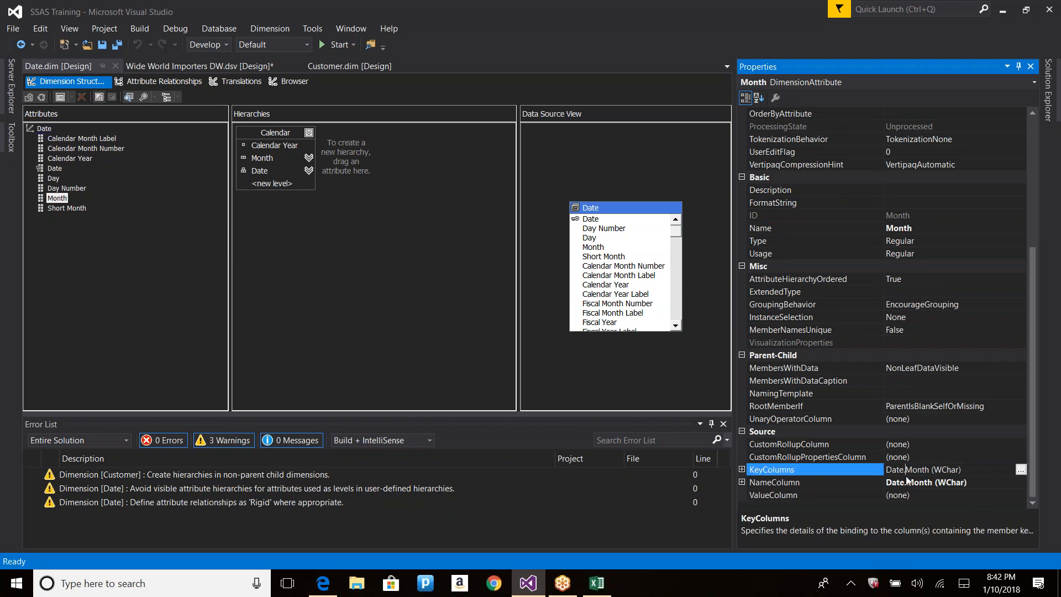
pyautogui.click(1021, 471)
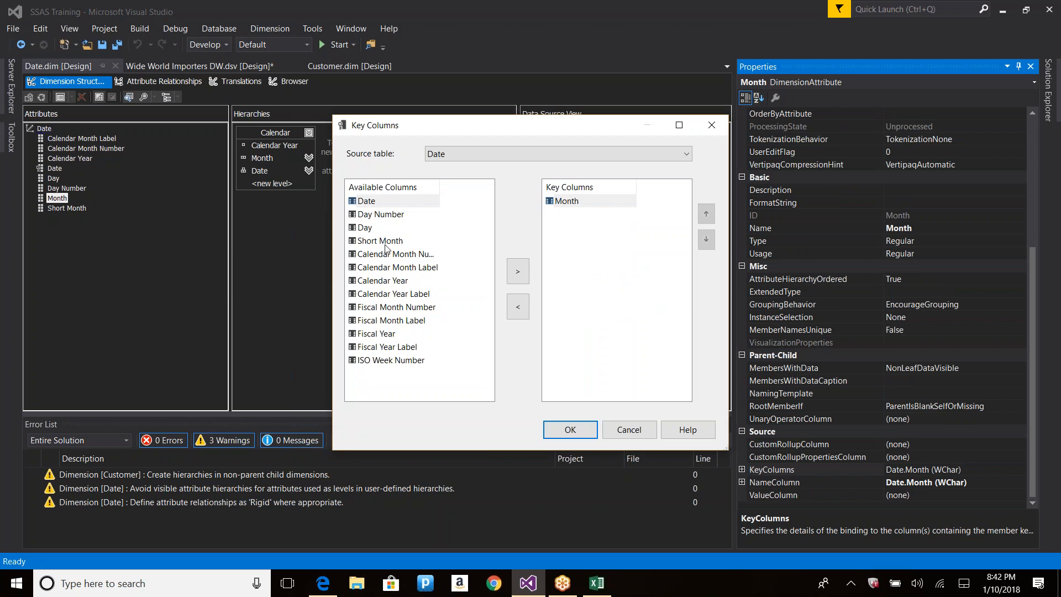
pyautogui.click(384, 281)
pyautogui.click(517, 272)
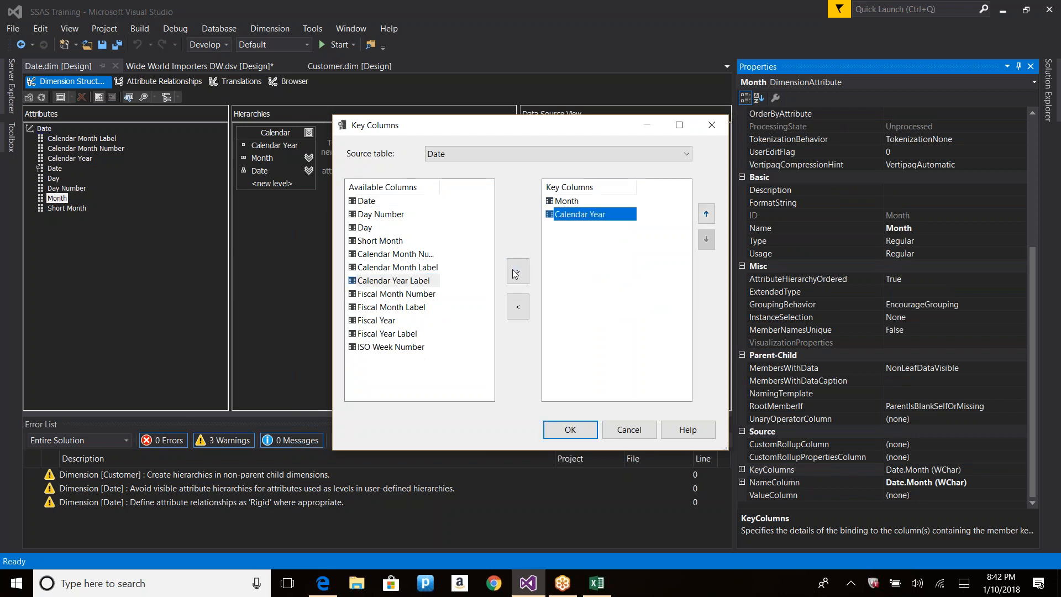
pyautogui.click(572, 203)
pyautogui.click(570, 220)
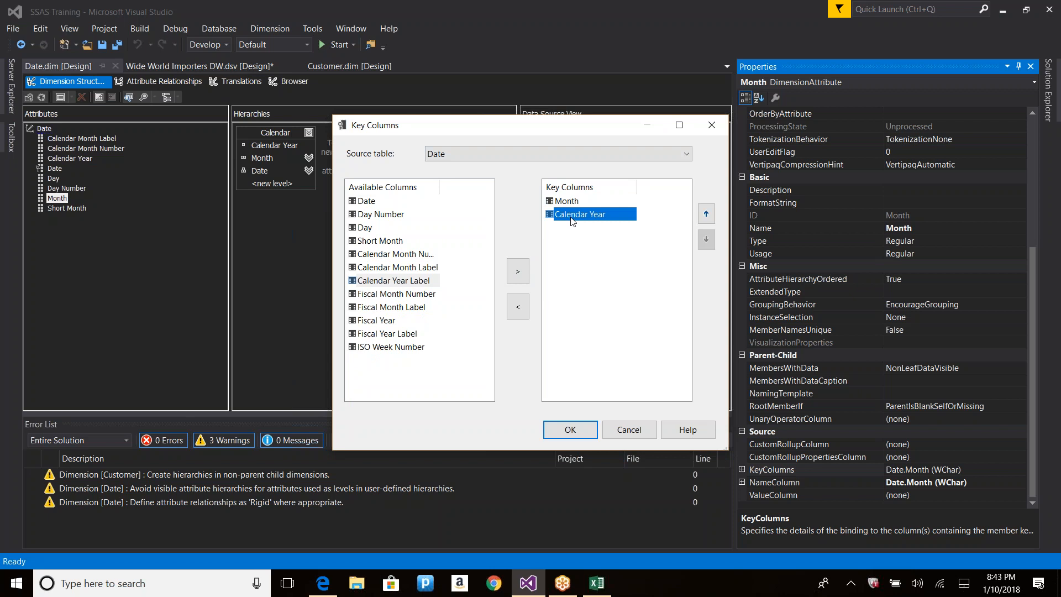
pyautogui.click(571, 430)
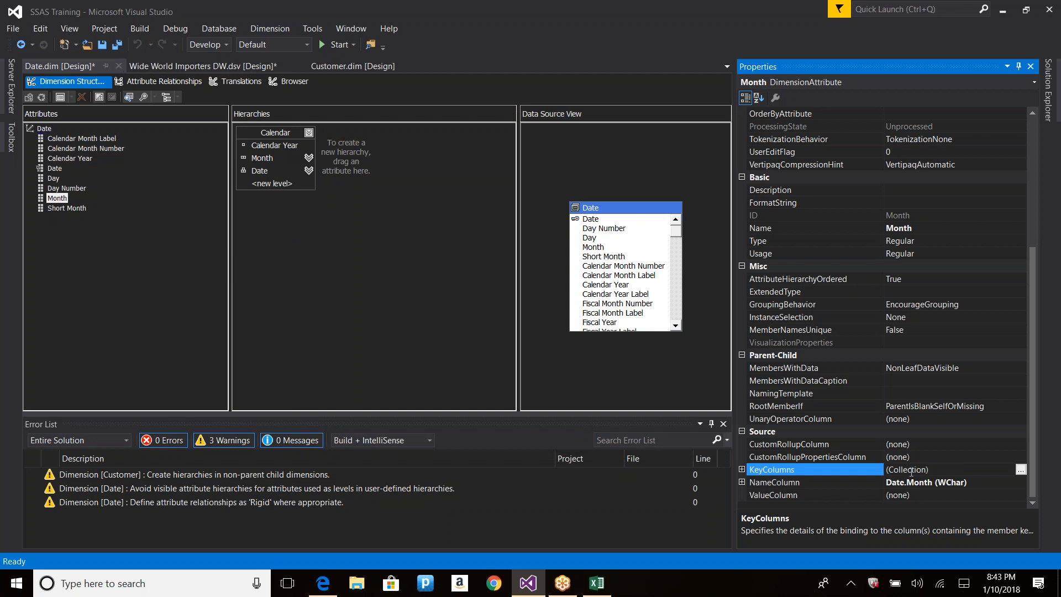
# Clear the source column of the Month attribute's NameColumn.
pyautogui.click(937, 470)
pyautogui.click(983, 483)
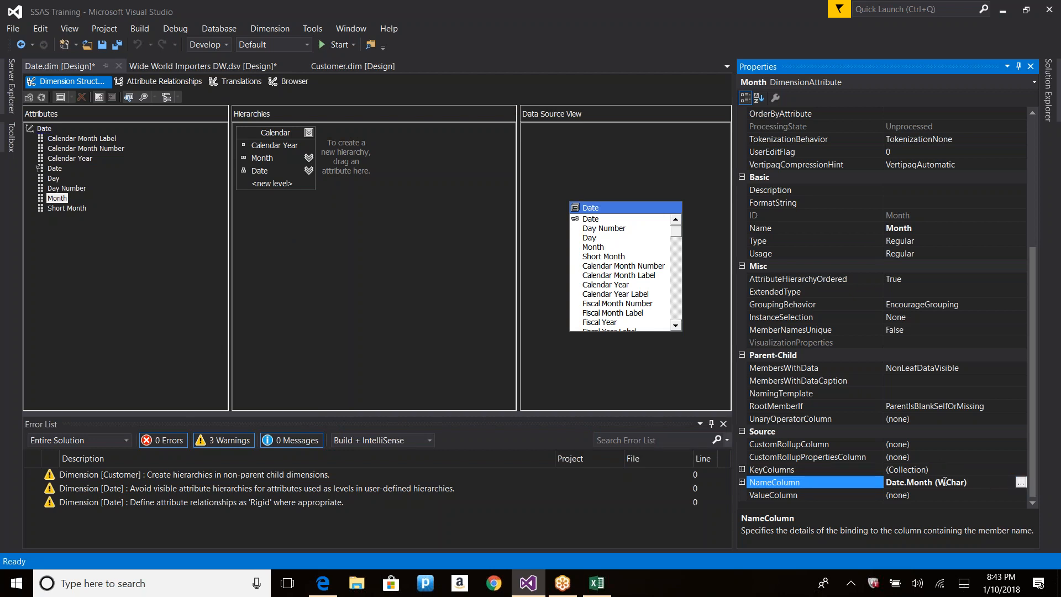
pyautogui.click(1021, 483)
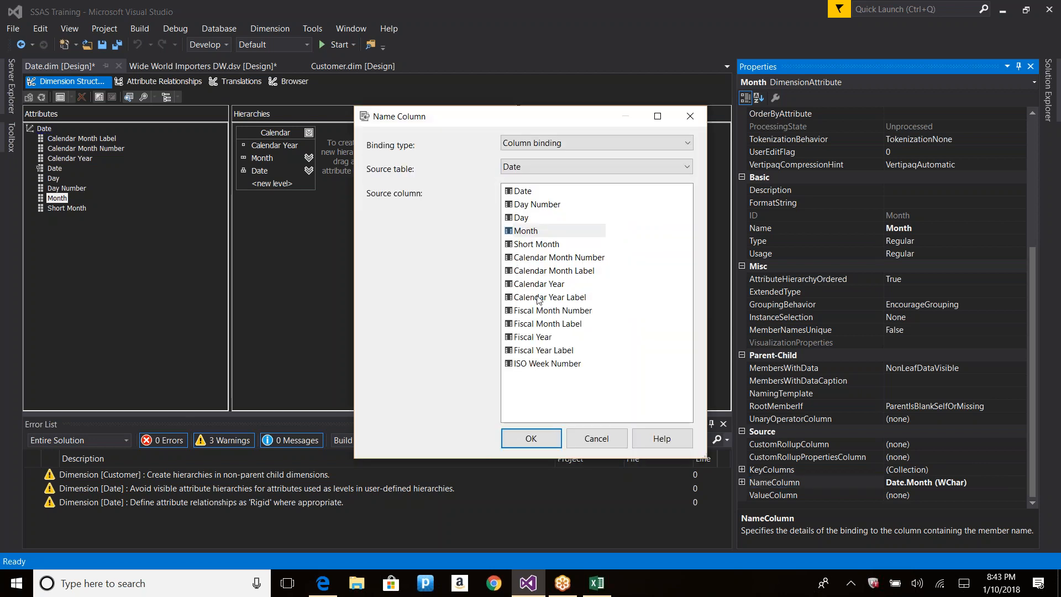
pyautogui.click(554, 389)
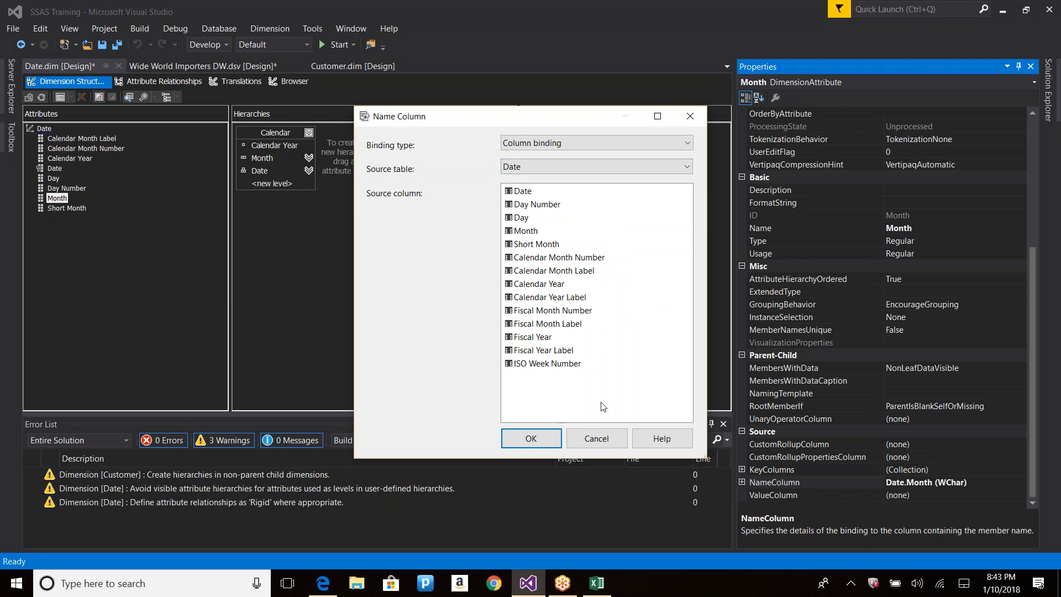
pyautogui.click(602, 439)
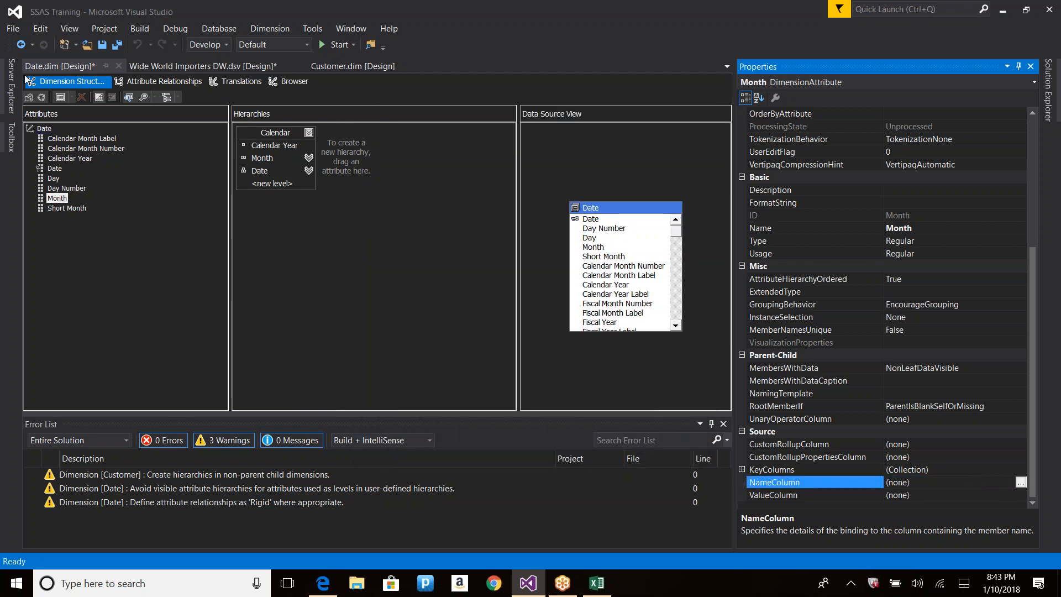
# Try to save, build and process the Date dimension with no NameColumn defined for Month.
pyautogui.click(41, 97)
pyautogui.press('Return')
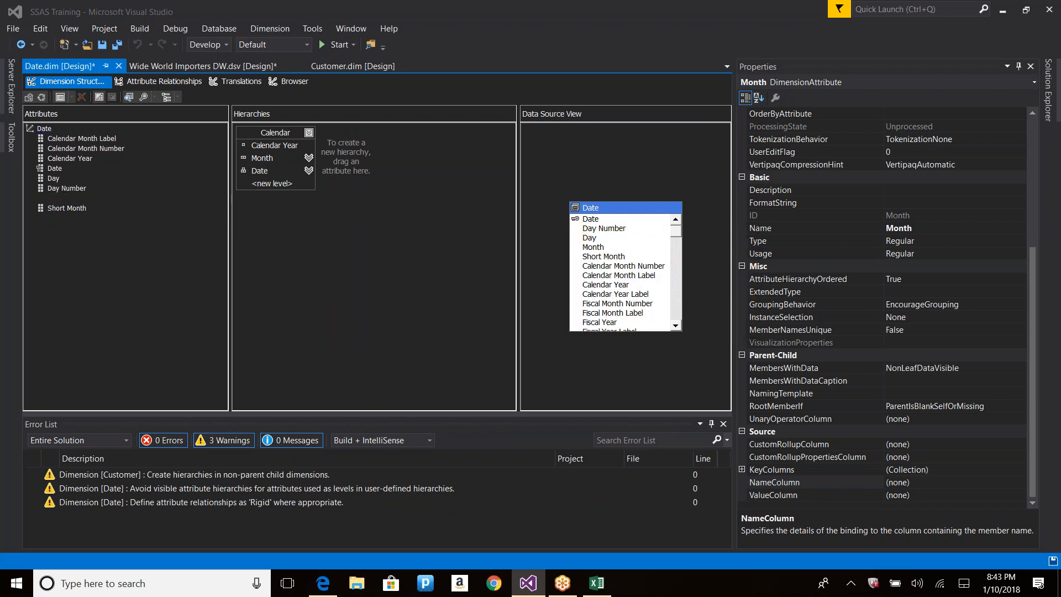
pyautogui.click(713, 316)
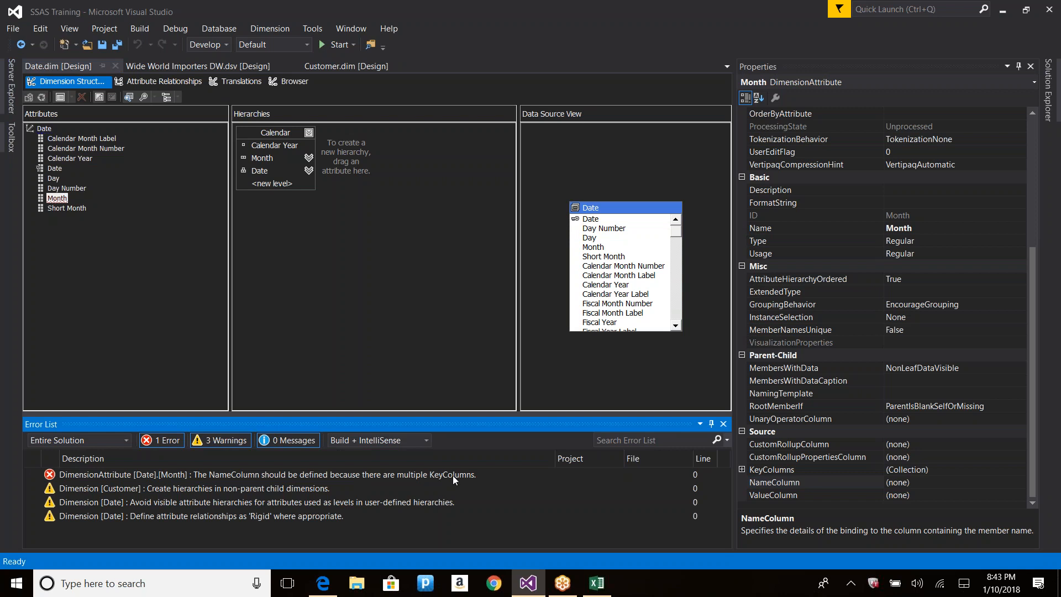
# Bind the Month attribute's NameColumn to the Month column of the Date table.
pyautogui.click(967, 470)
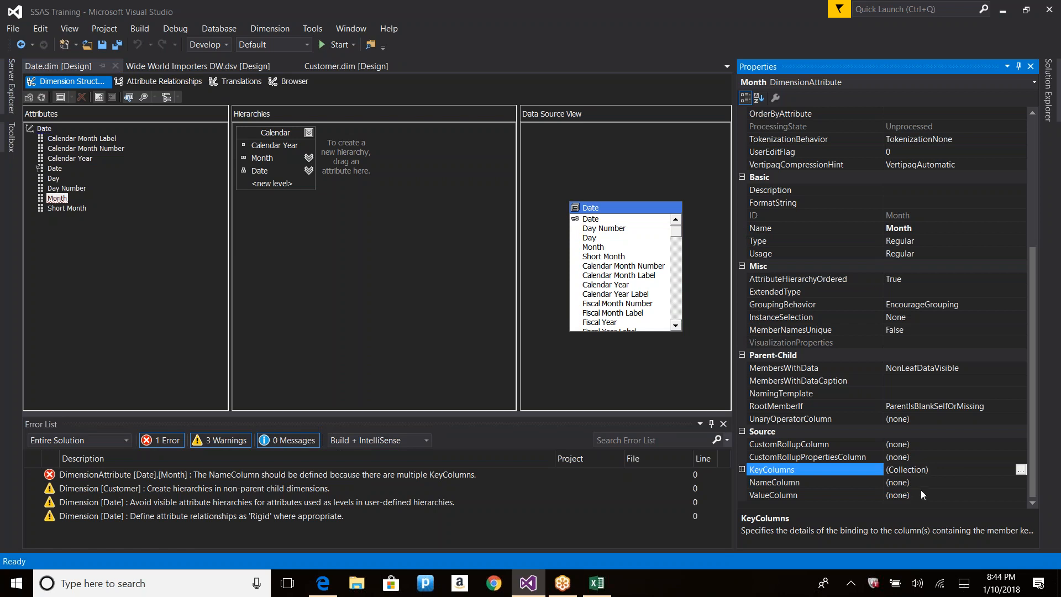
pyautogui.press('Down')
pyautogui.click(1021, 482)
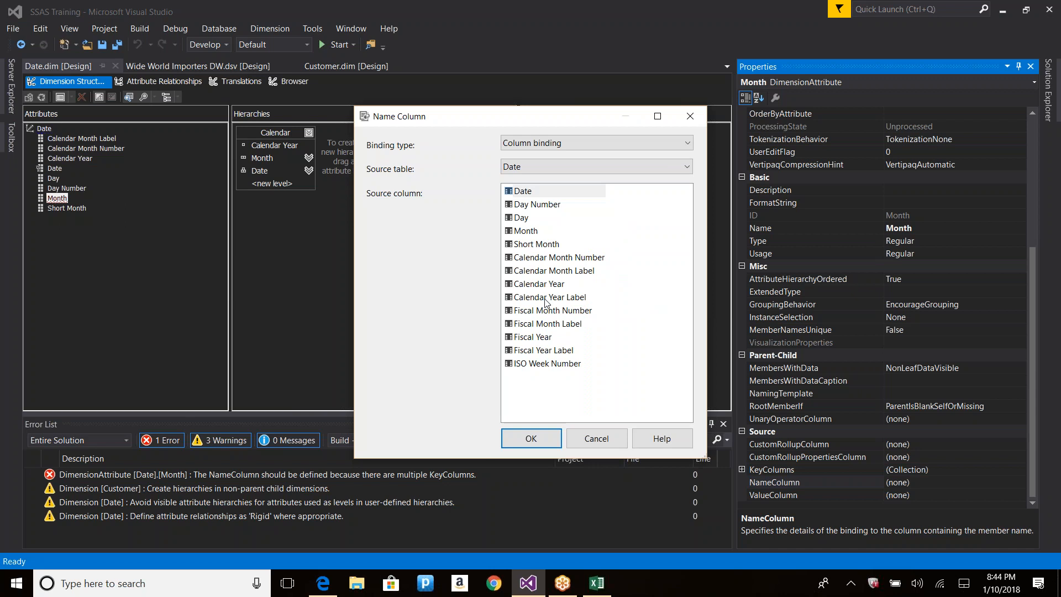
pyautogui.click(538, 233)
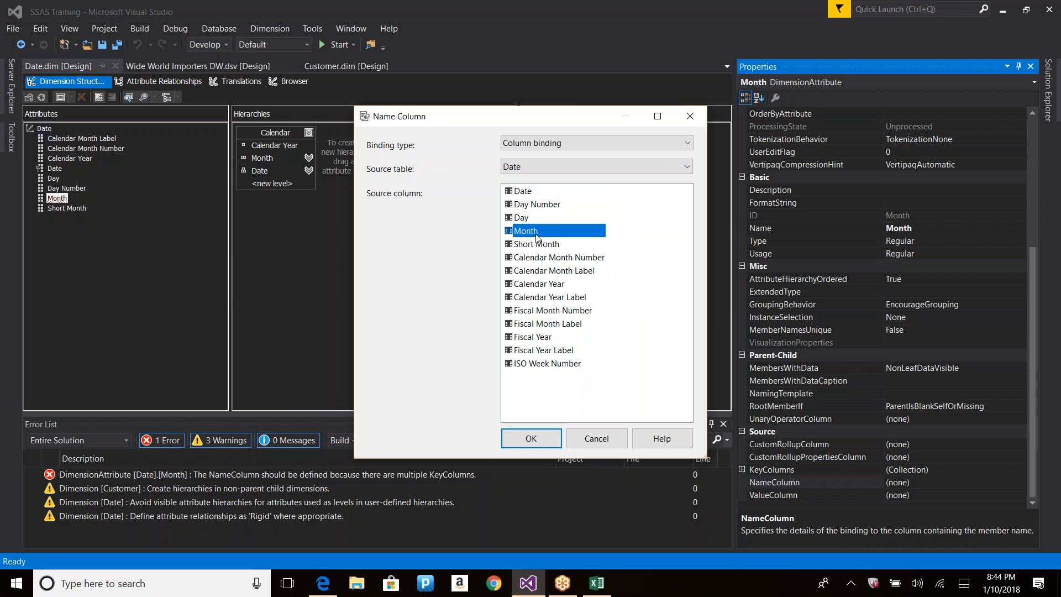
pyautogui.click(545, 440)
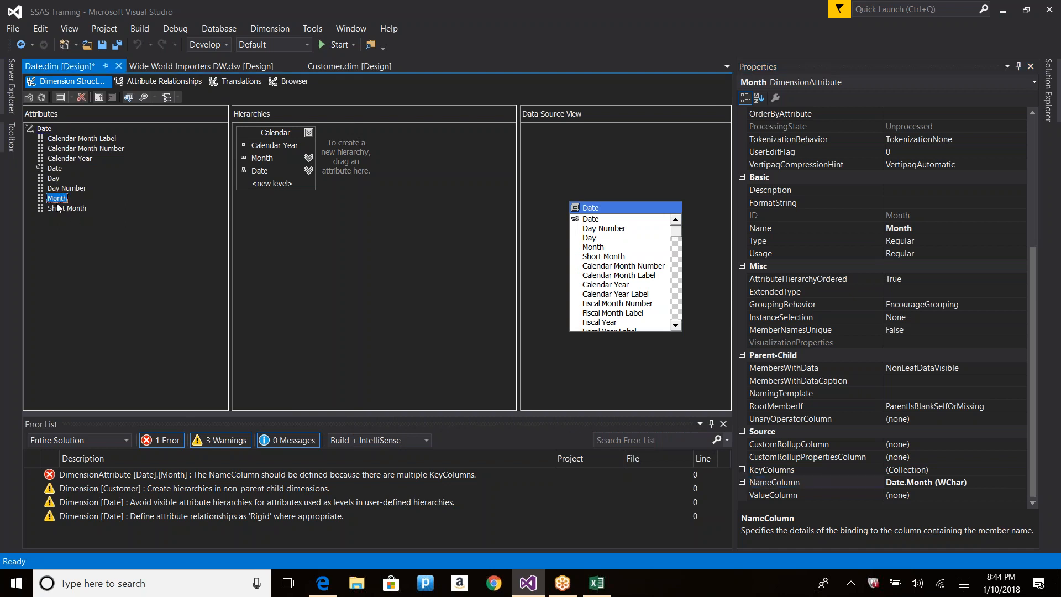
# Save the Date dimension, deploy the project over the existing database and open the dimension's processing settings.
pyautogui.click(41, 99)
pyautogui.press('Return')
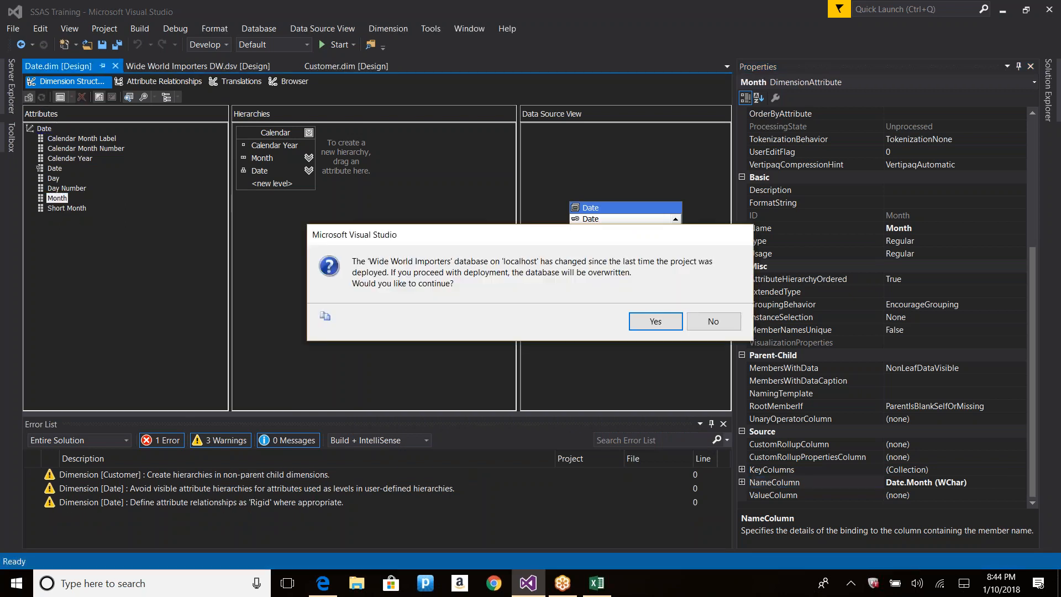
pyautogui.press('Return')
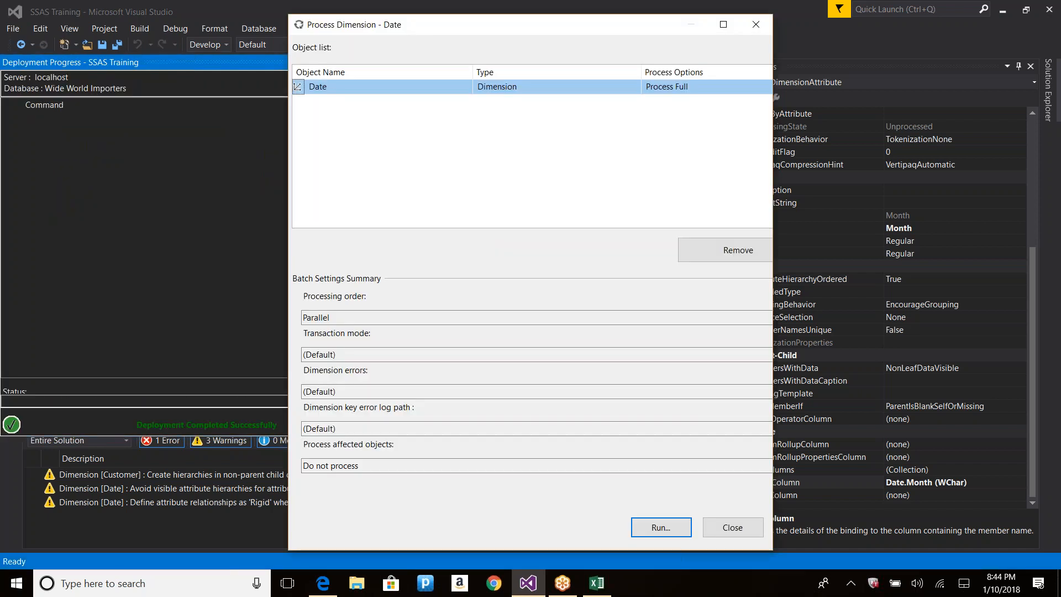
# Run the full processing of the Date dimension and open the details of the Month attribute's SQL query.
pyautogui.press('Return')
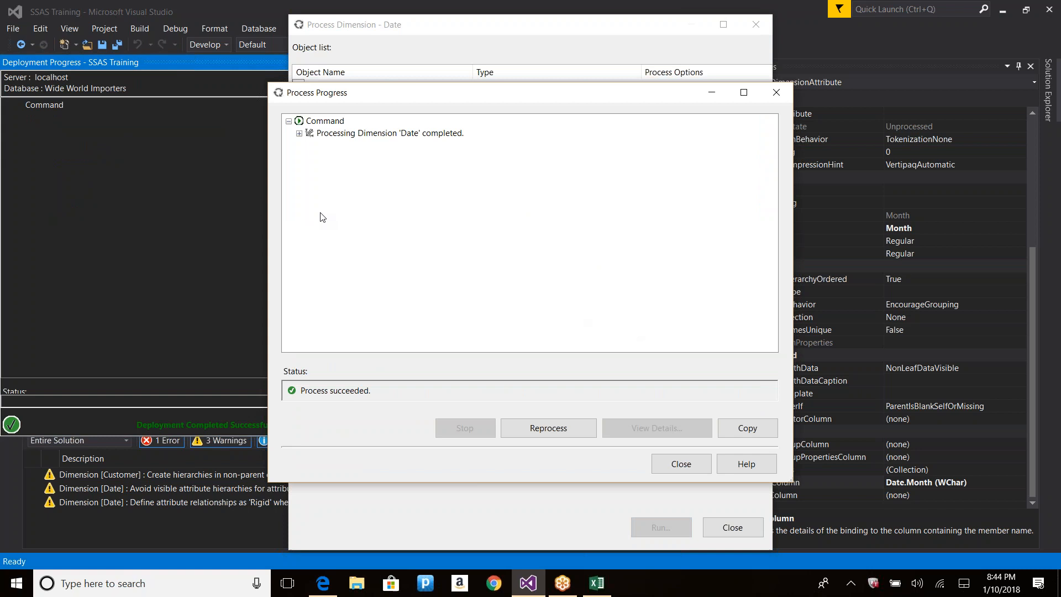
pyautogui.doubleClick(299, 133)
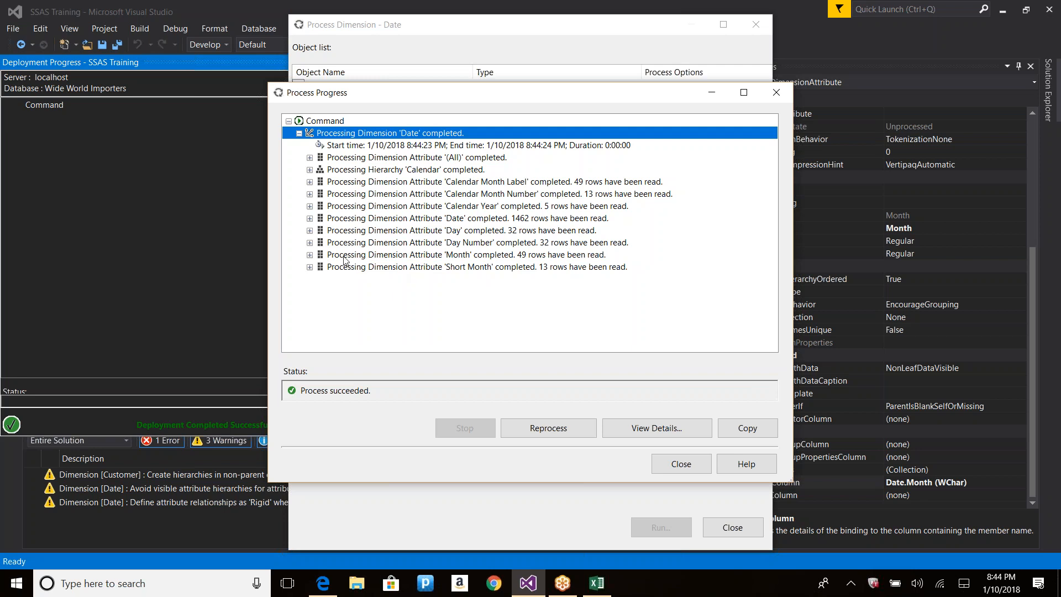
pyautogui.click(310, 256)
pyautogui.doubleClick(330, 279)
pyautogui.click(422, 292)
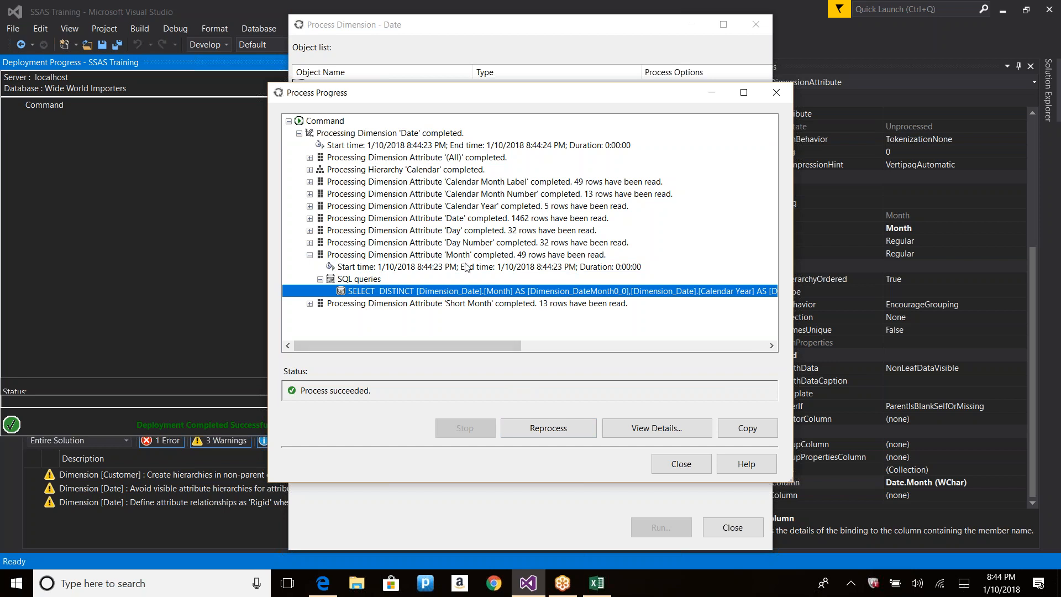
pyautogui.click(657, 428)
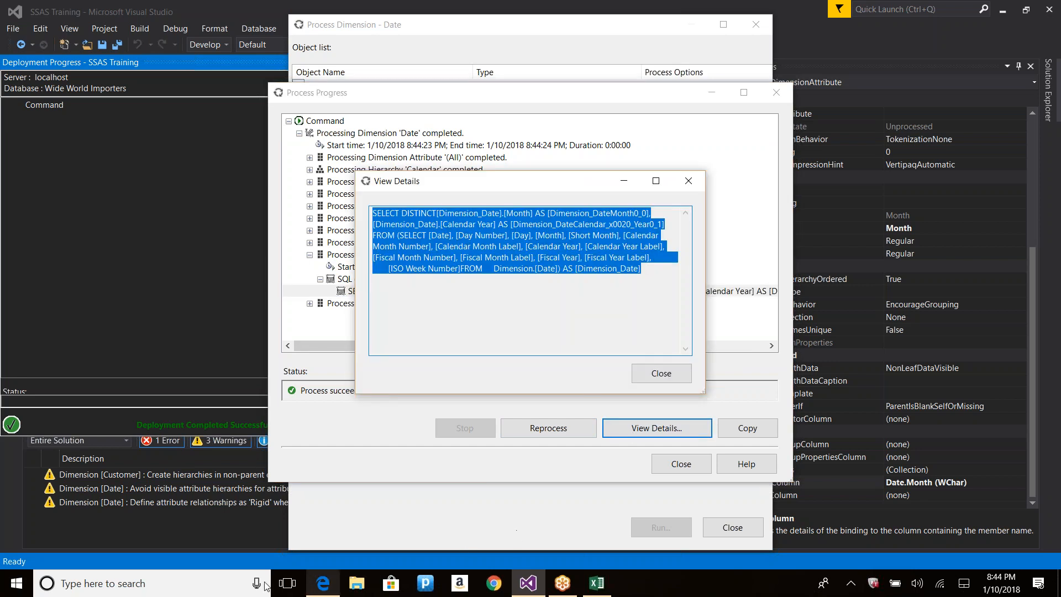
# Launch SQL Server Management Studio and connect to the local Database Engine with Windows Authentication.
pyautogui.press('super')
pyautogui.write('ssm')
pyautogui.press('Escape')
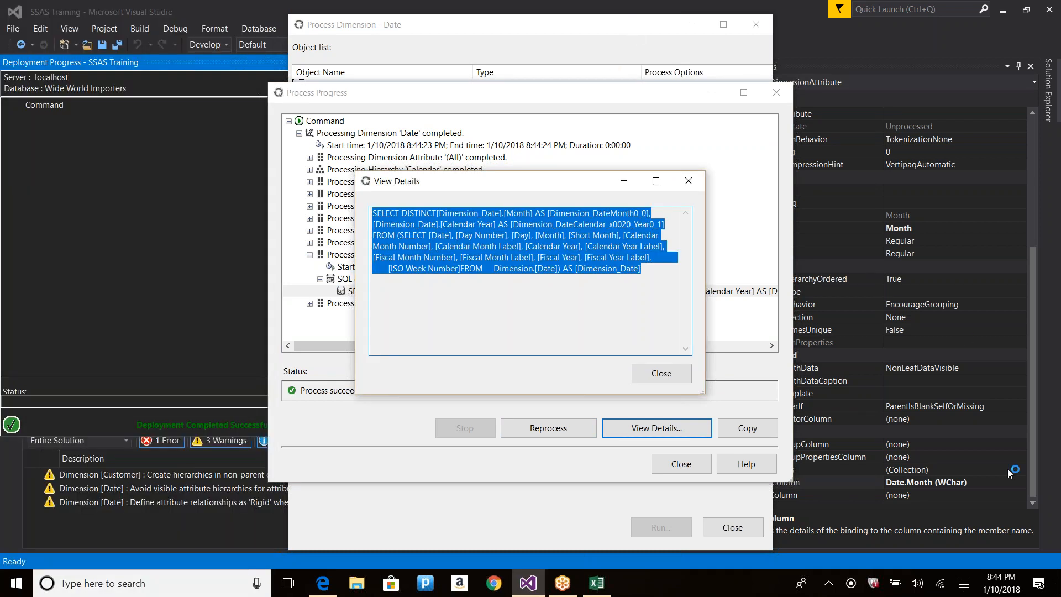
pyautogui.click(1035, 33)
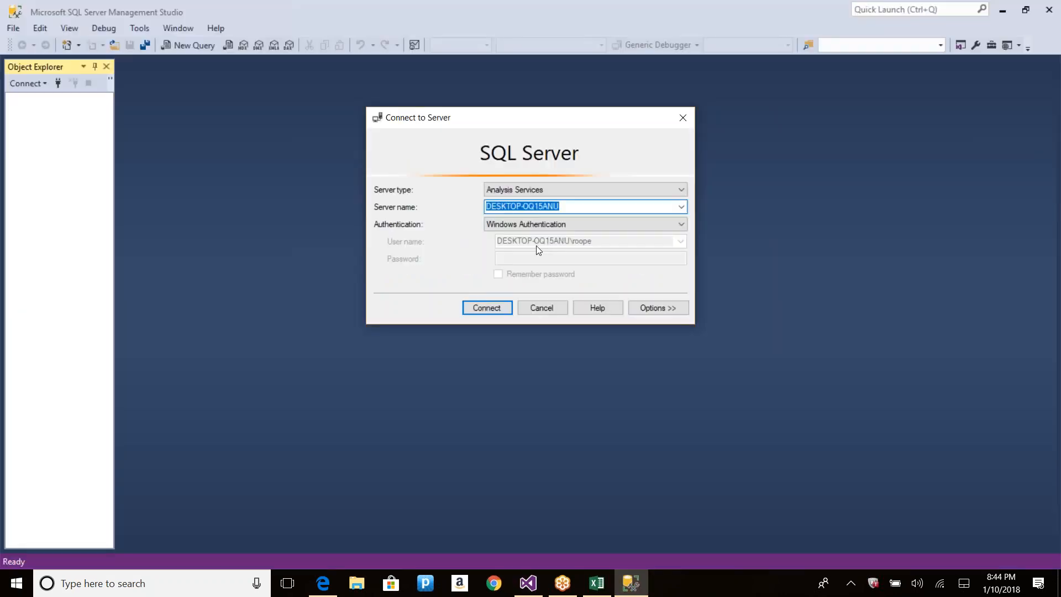
pyautogui.click(522, 190)
pyautogui.click(522, 202)
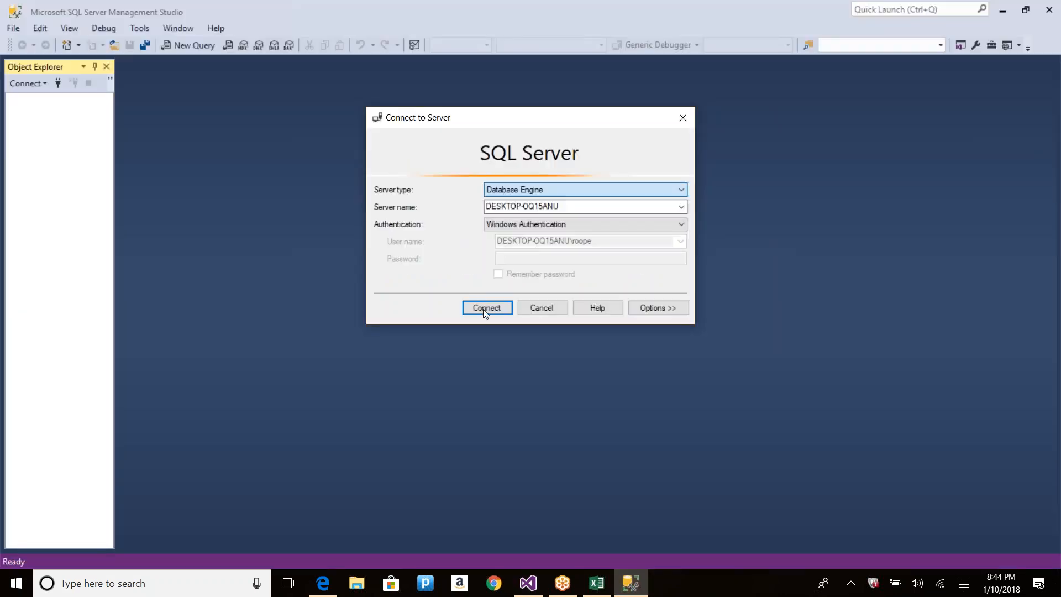
pyautogui.click(465, 309)
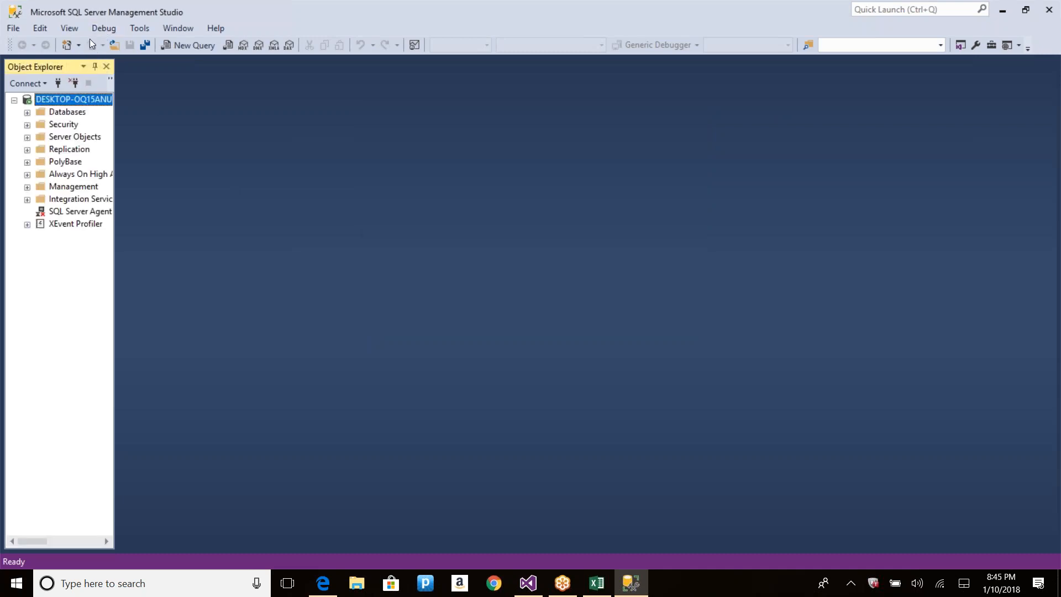
# Run the copied Month attribute query in a new query on Wide World Importers DW and inspect the month and year rows.
pyautogui.click(183, 46)
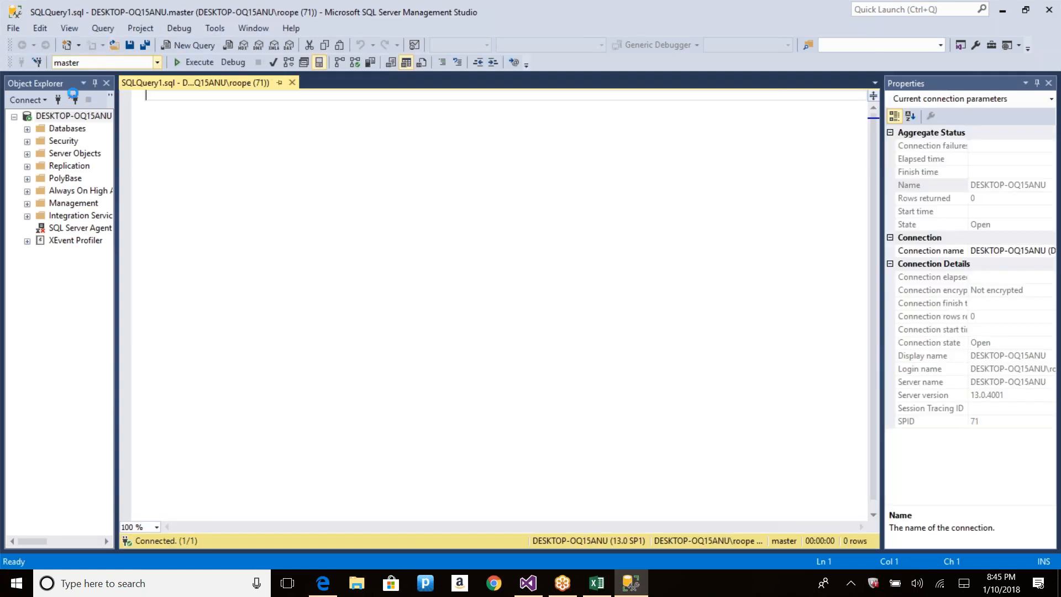
pyautogui.click(157, 63)
pyautogui.click(90, 141)
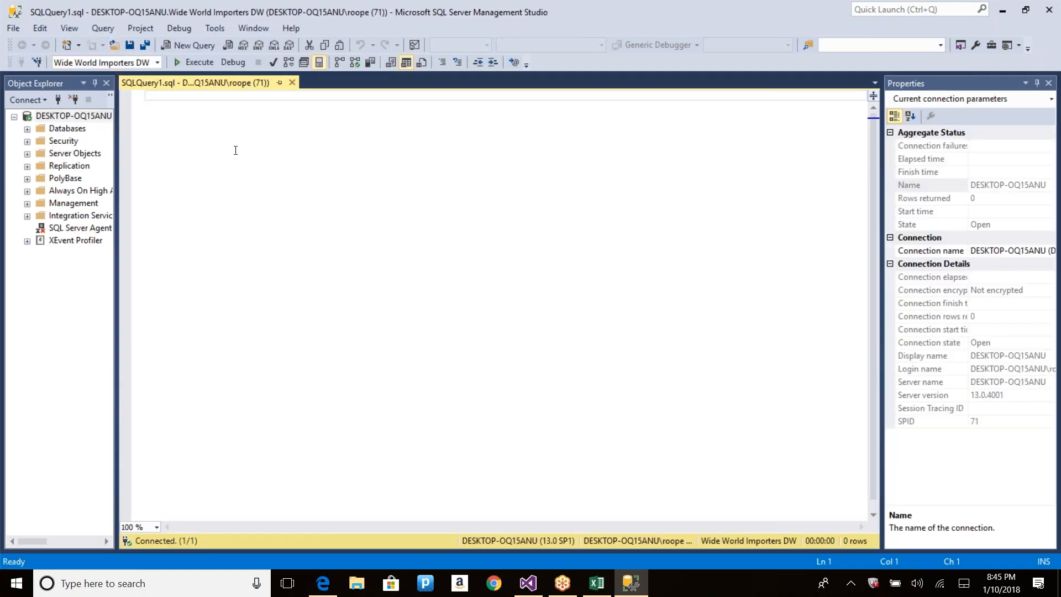
pyautogui.write('SELECT DISTINCT [Dimension_Date].[Month] AS [Dimension_DateMonth0_0],[Dimension_Date].[Calendar Year] AS [Dimension_DateCalendar_x0020_Year0_1] FROM (  SELECT [Date], [Day Number], [Day], [Month], [Short Month], [Calendar Month Number], [Calendar Month Label], [Calendar Year], [Calendar Year Label],                     [ISO Week Number] FROM      Dimension.[Date] )  AS [Dimension_Date]')
pyautogui.press('F5')
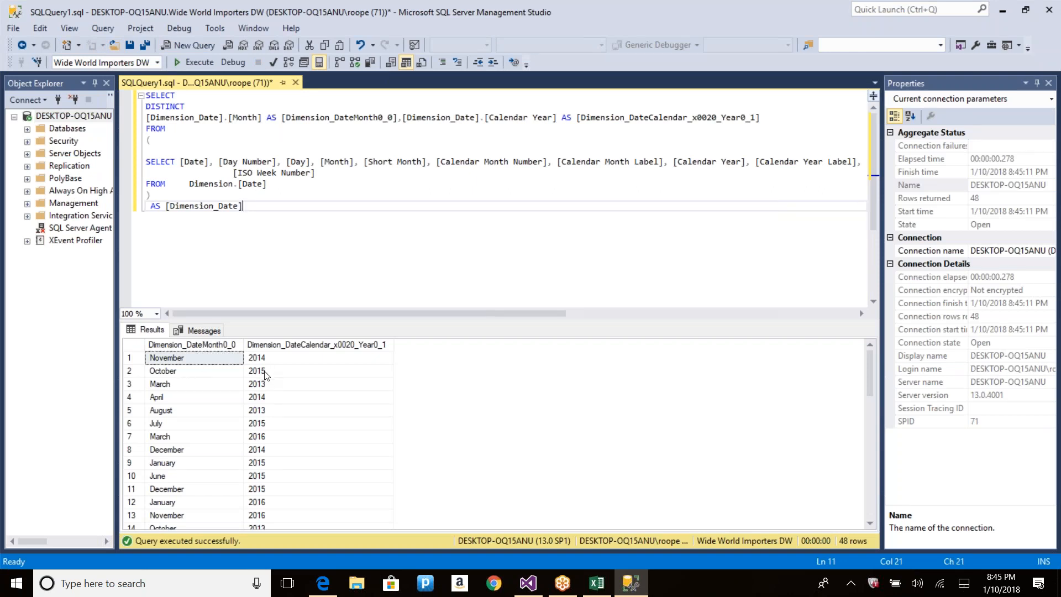
pyautogui.moveTo(186, 359); pyautogui.dragTo(270, 360)
pyautogui.moveTo(180, 371); pyautogui.dragTo(277, 378)
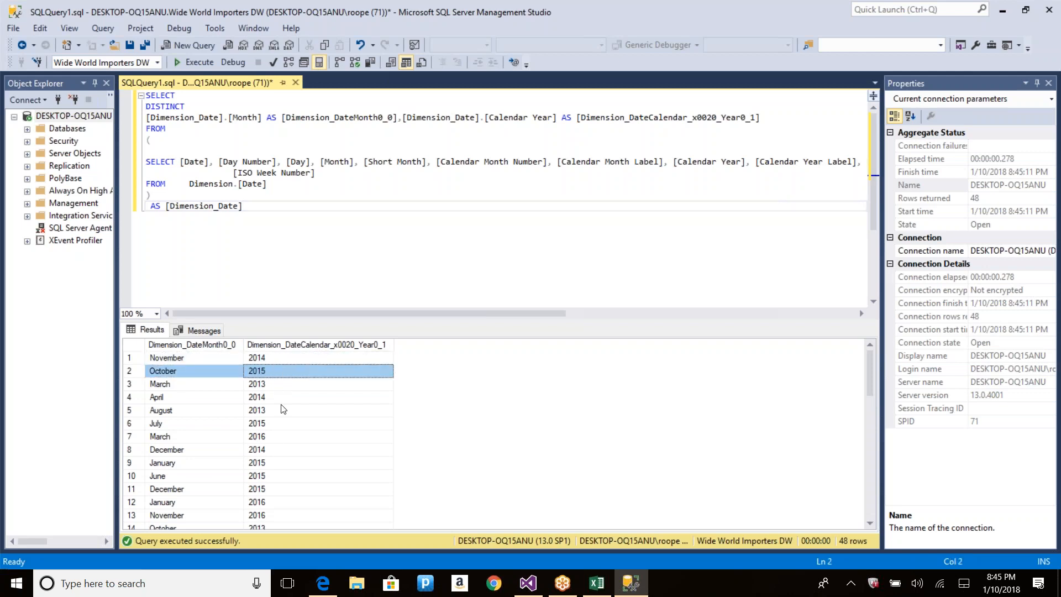
pyautogui.scroll(-12, 283, 450)
pyautogui.click(306, 433)
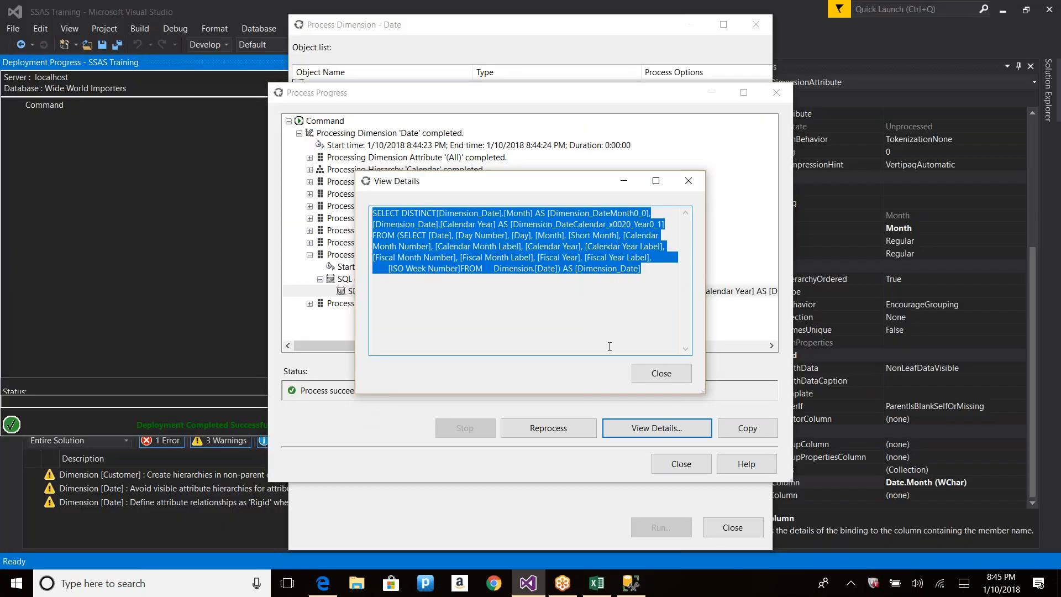
# Take the Day attribute's SQL query from the Date processing details in Visual Studio and run it in a second Management Studio query.
pyautogui.click(662, 374)
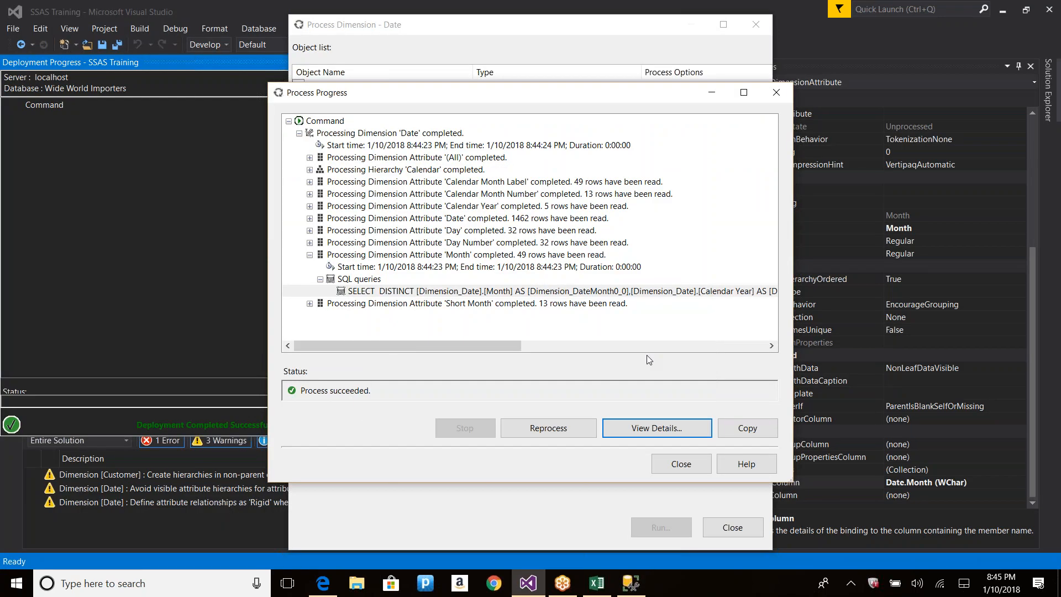
pyautogui.click(309, 254)
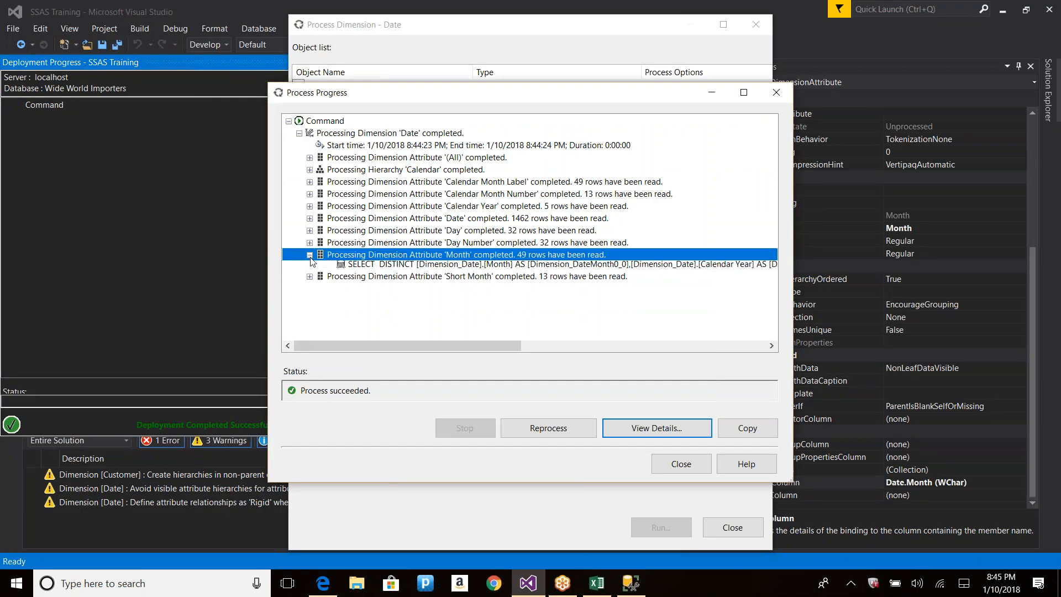
pyautogui.click(310, 231)
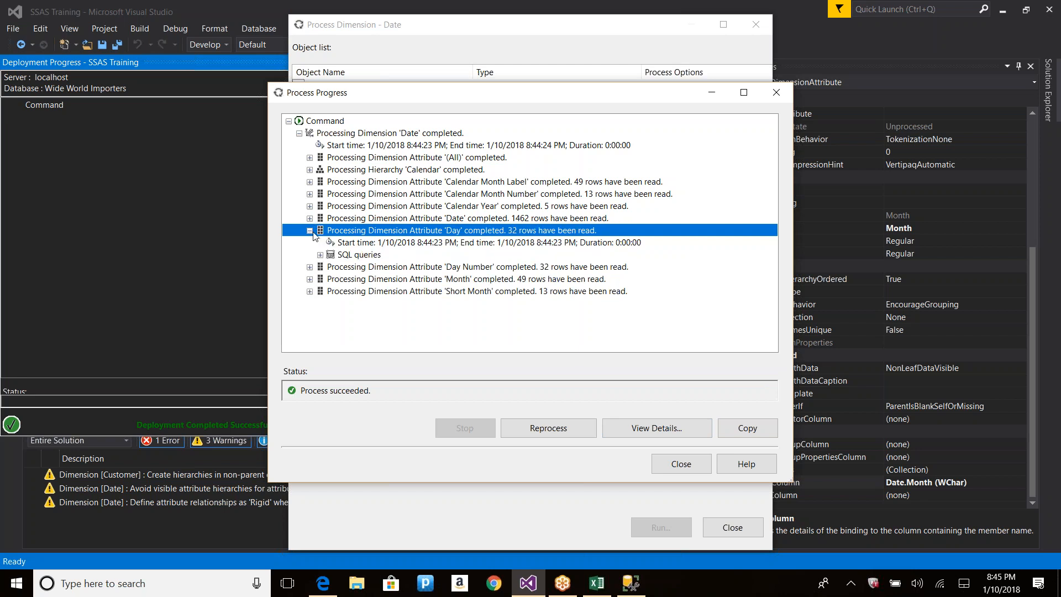
pyautogui.click(320, 255)
pyautogui.click(396, 269)
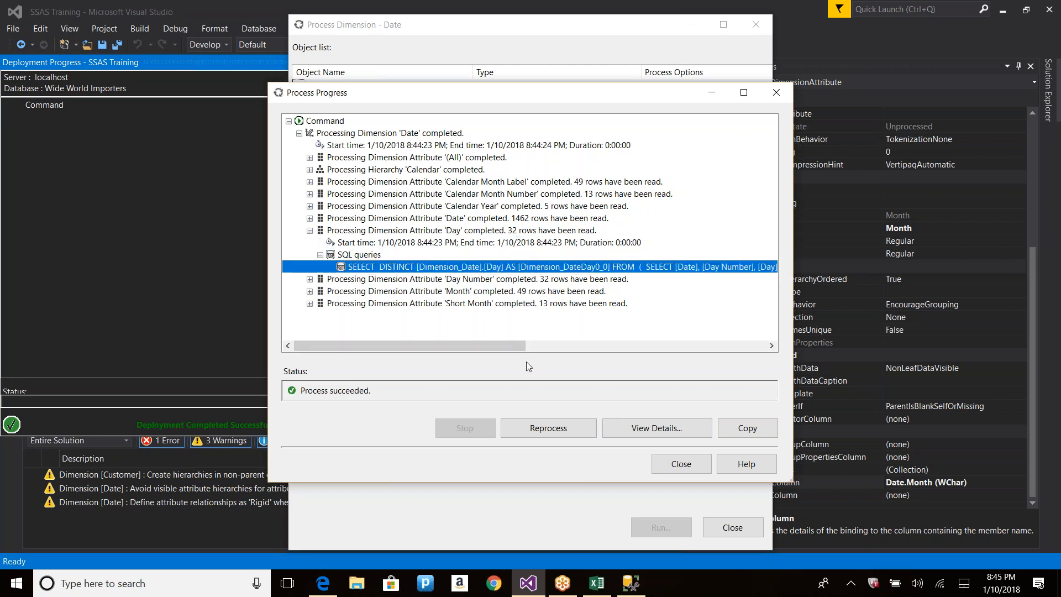
pyautogui.click(656, 428)
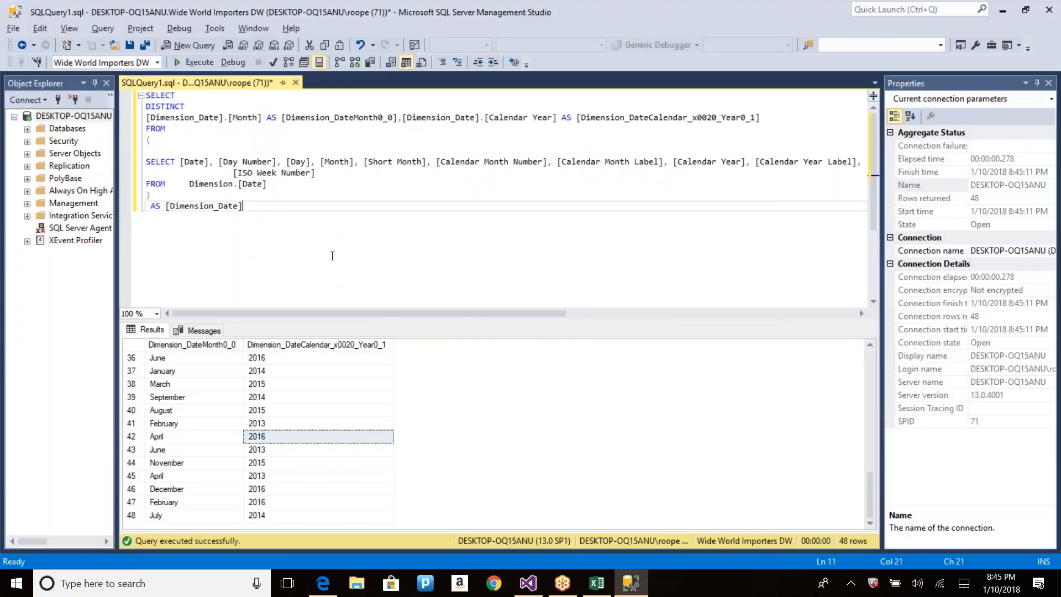
pyautogui.write('FROM')
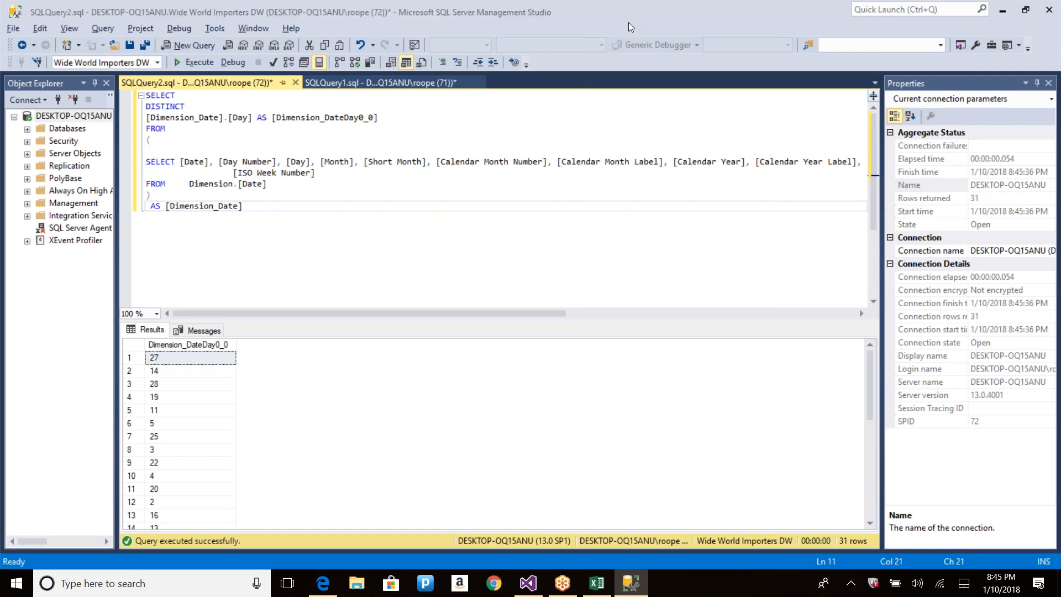
# Return to Visual Studio and close the query details, the processing progress and the Date dimension processing dialog.
pyautogui.hotkey('alt', 'Tab')
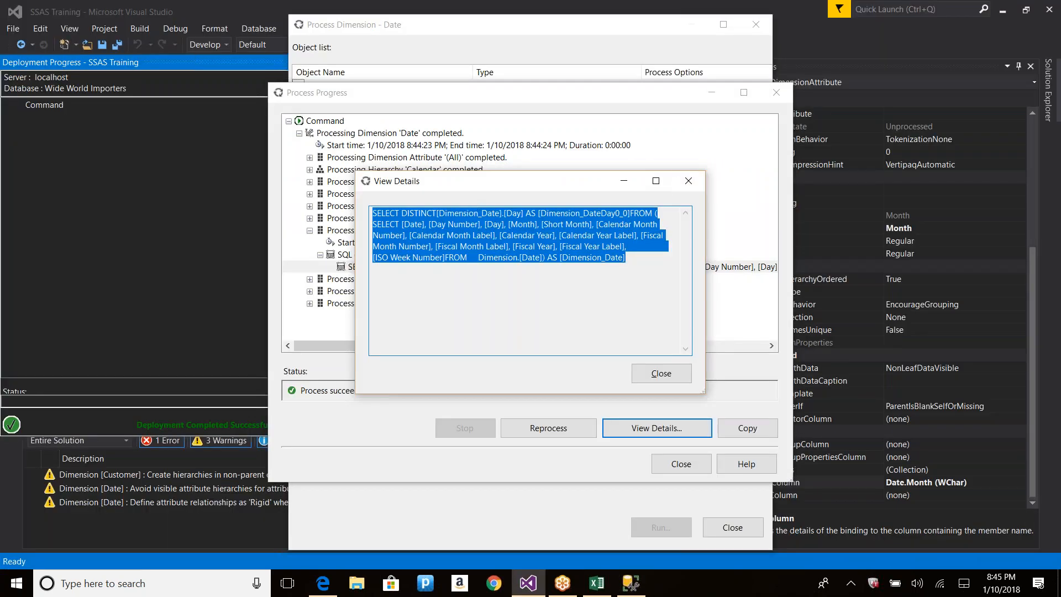
pyautogui.click(661, 372)
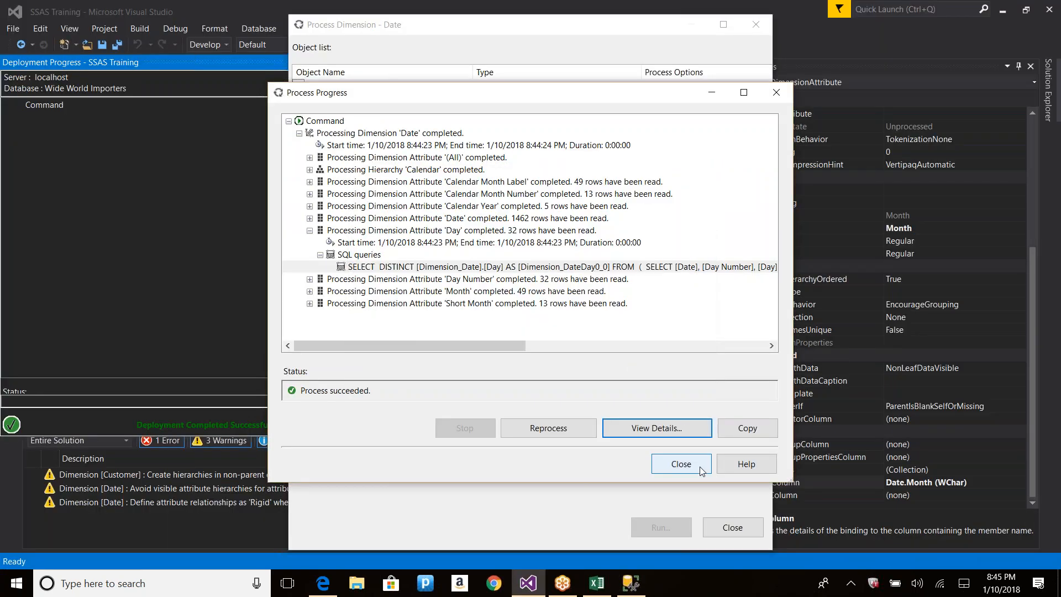
pyautogui.click(701, 471)
pyautogui.click(733, 528)
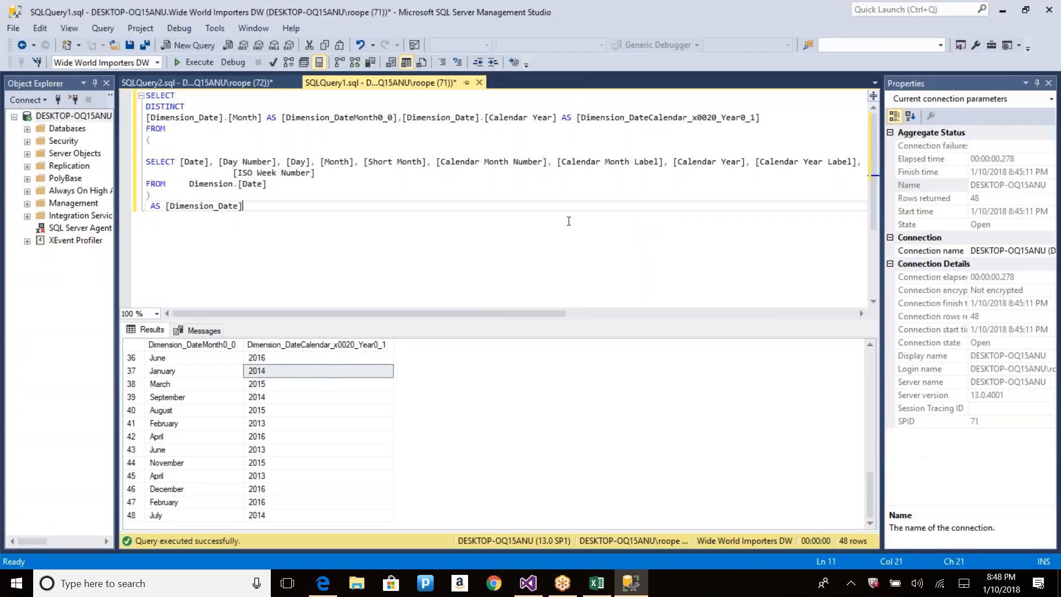
# In Visual Studio, clear the ValueColumn binding of the Date attribute in the Date dimension and save the dimension.
pyautogui.hotkey('alt', 'Tab')
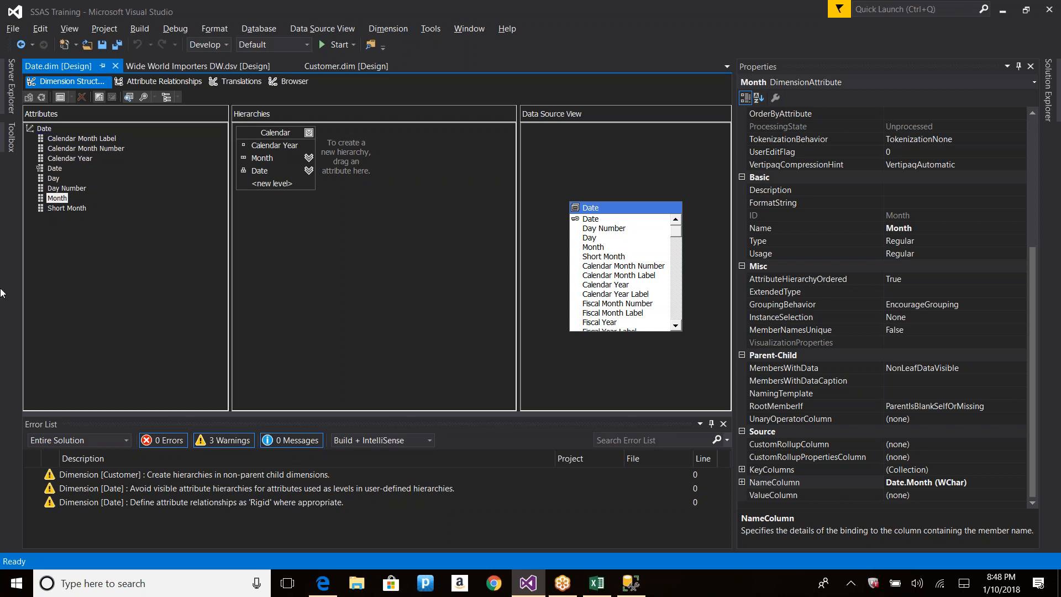
pyautogui.click(57, 171)
pyautogui.rightClick(59, 173)
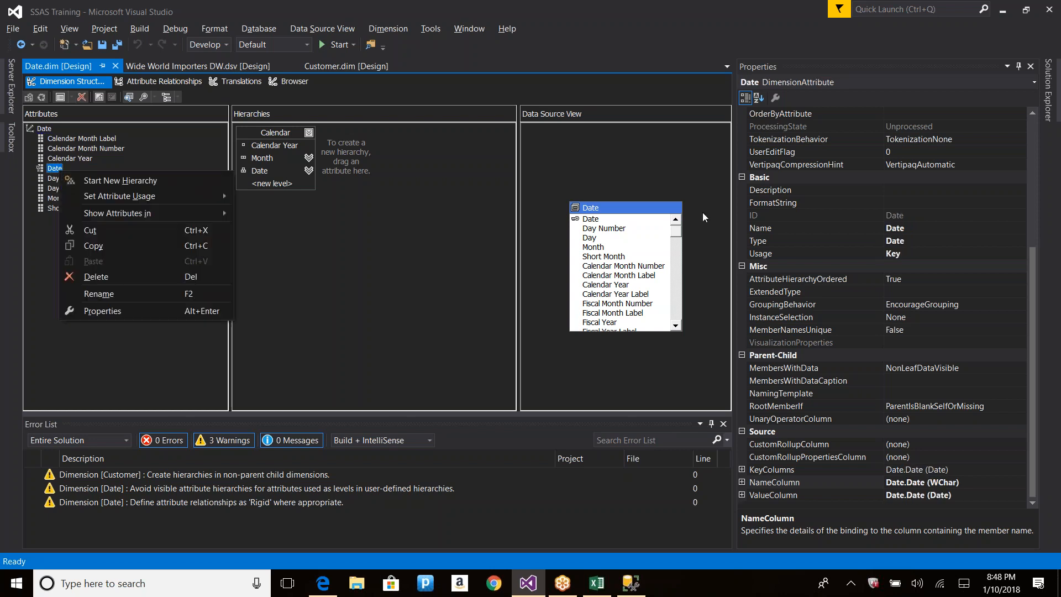
pyautogui.click(1036, 32)
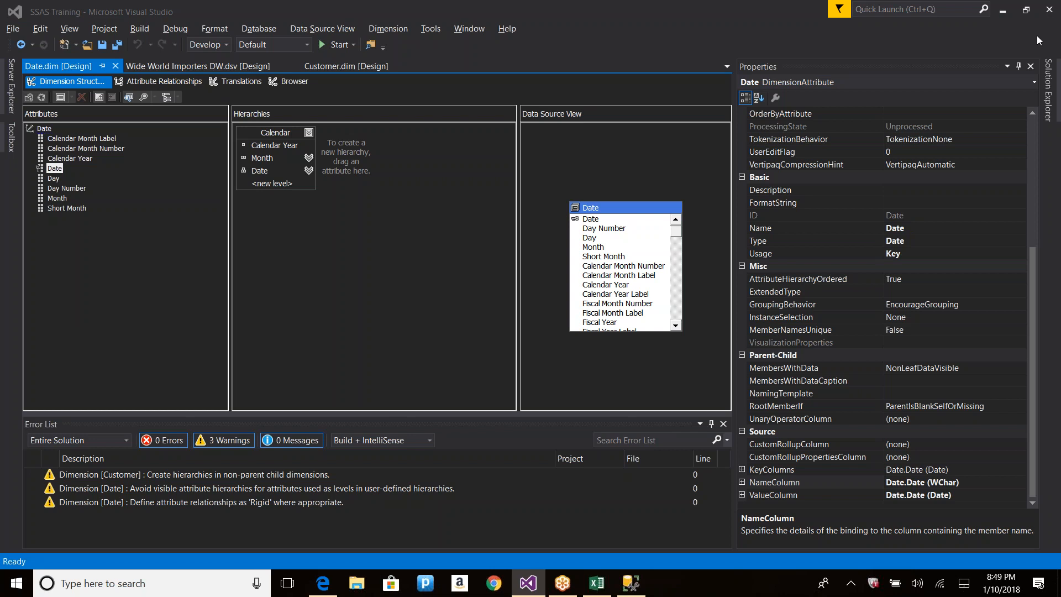
pyautogui.click(963, 497)
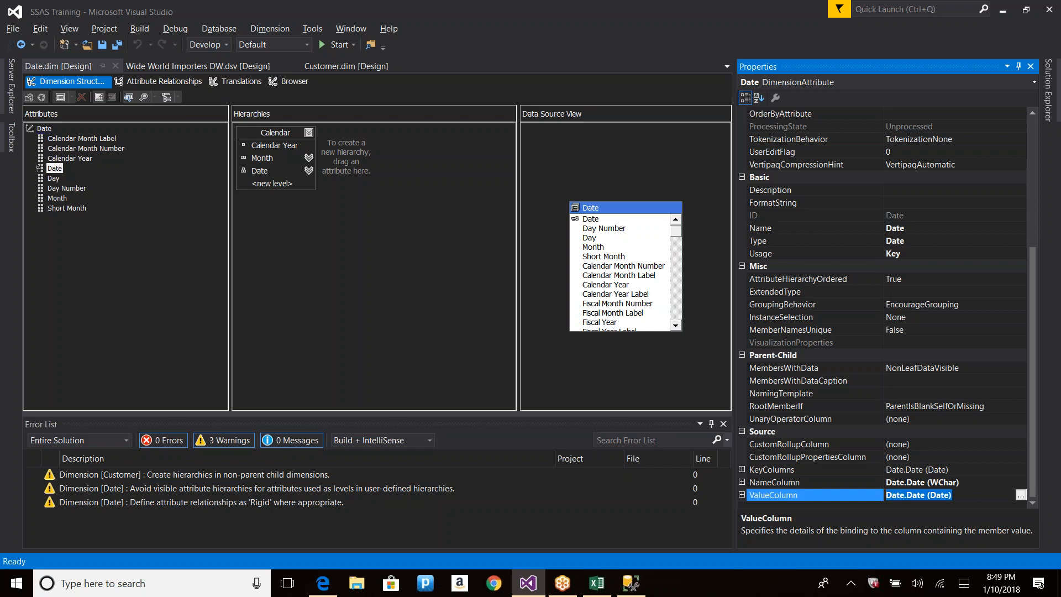
pyautogui.press('Delete')
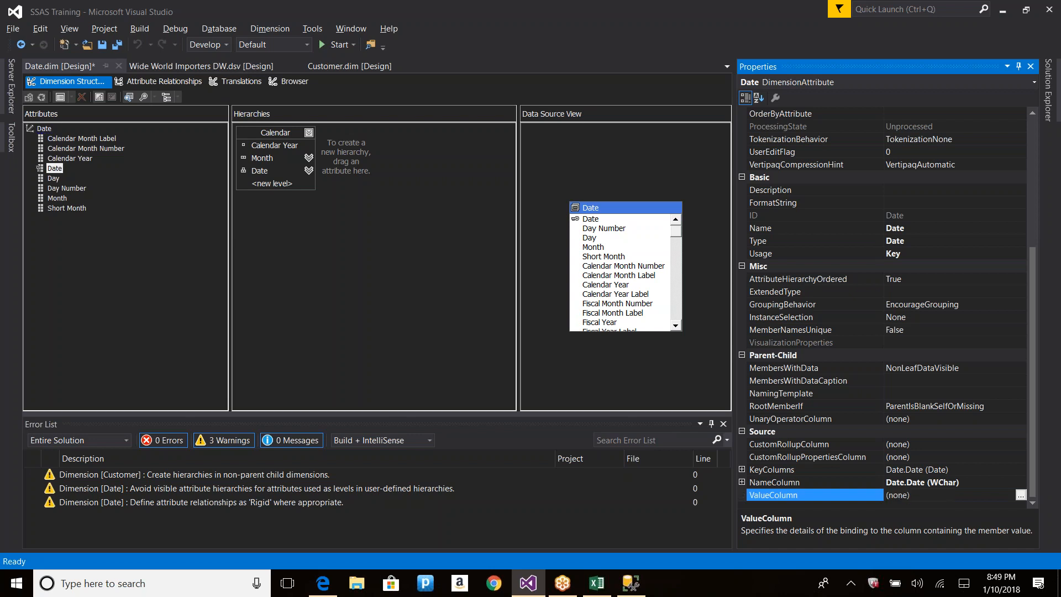
pyautogui.click(283, 321)
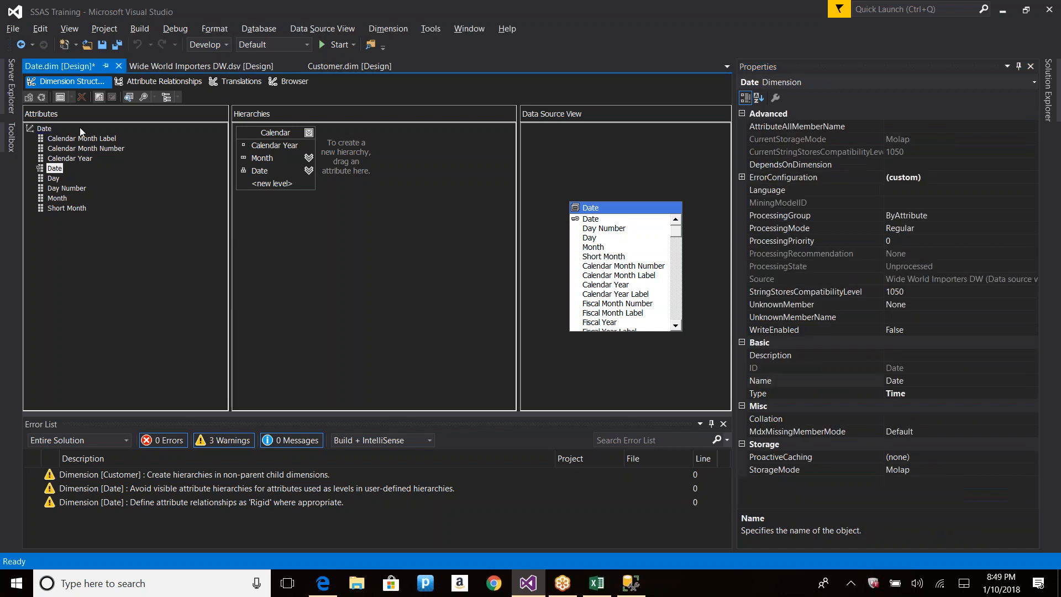
pyautogui.hotkey('ctrl', 's')
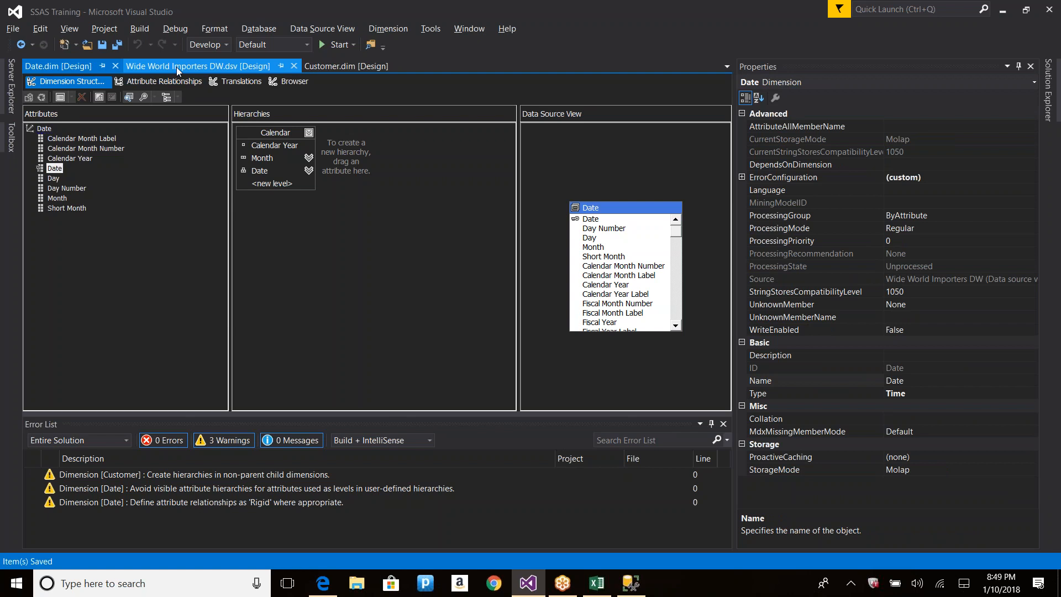
# Open the Wide World Importers DW cube from the solution, deploy the changes and run Process Full on it.
pyautogui.click(346, 66)
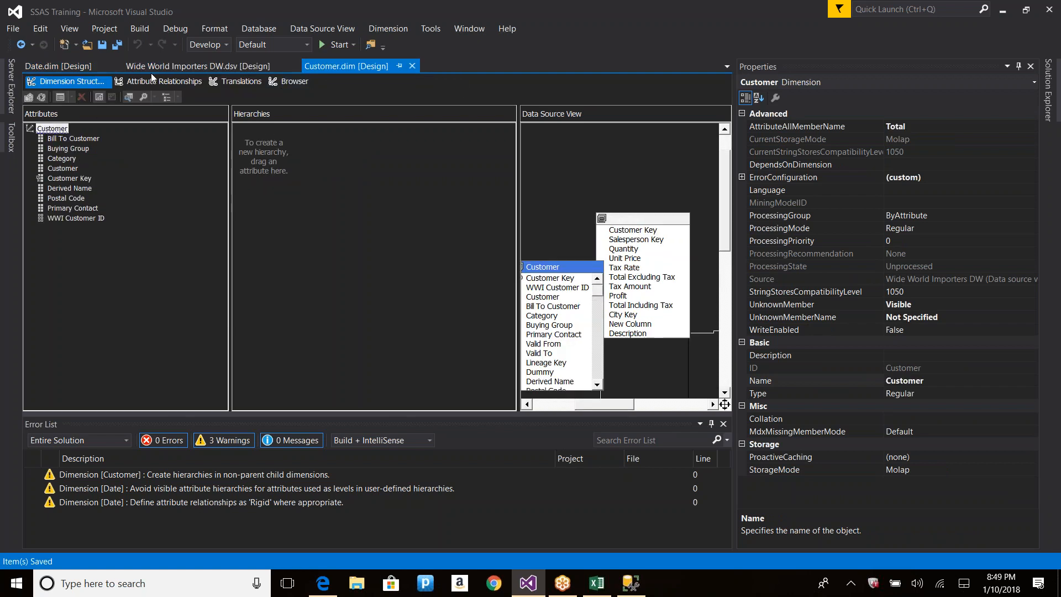
pyautogui.click(1048, 89)
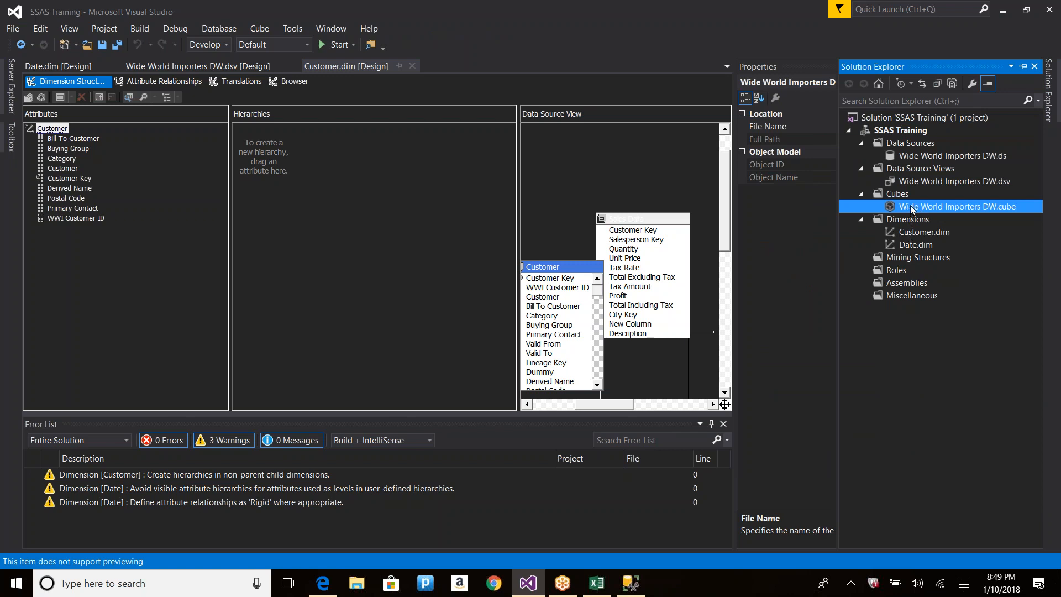
pyautogui.doubleClick(913, 209)
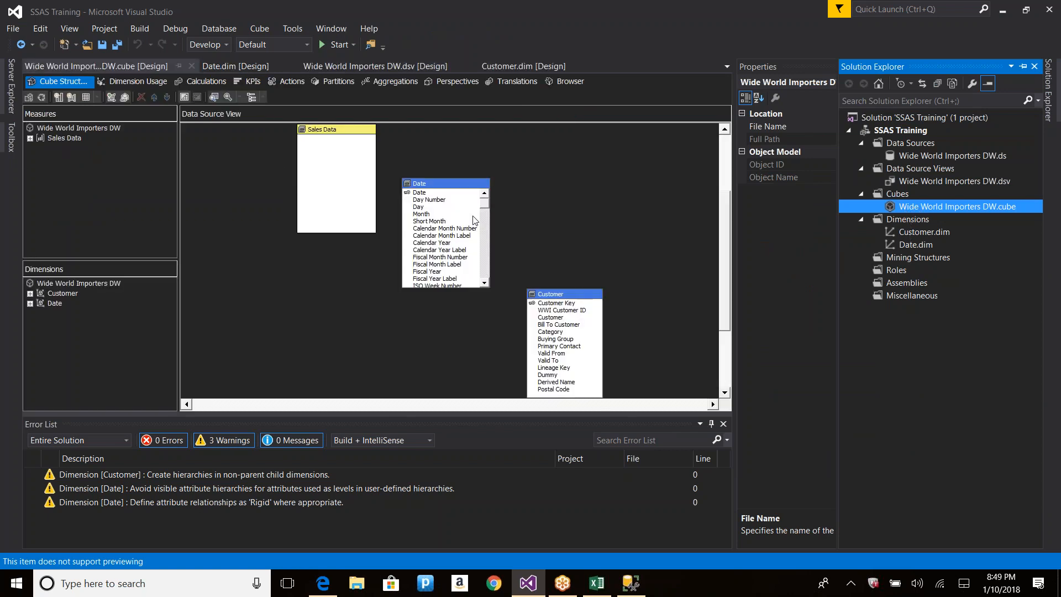
pyautogui.click(38, 98)
pyautogui.press('Return')
pyautogui.press('Return')
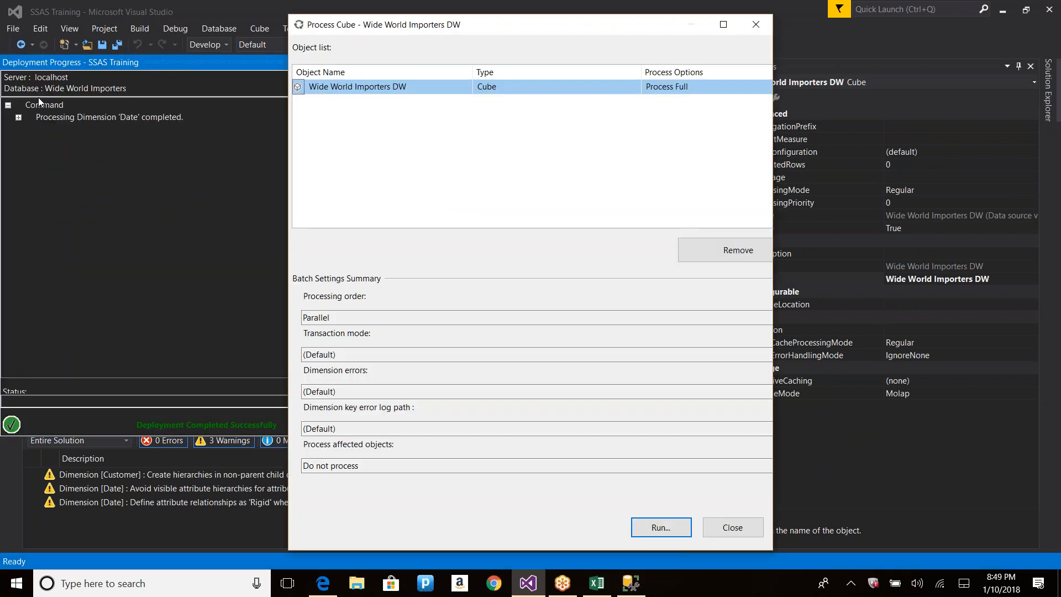
pyautogui.press('Return')
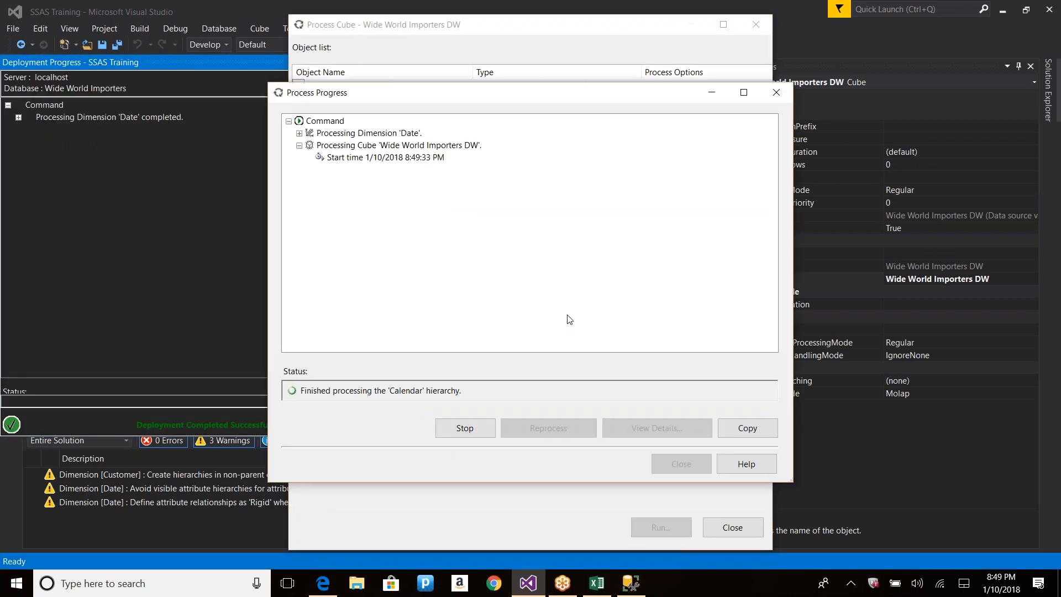
# Switch to Book1 in Excel, refresh the Date PivotTable in column H and check its row label filter.
pyautogui.hotkey('alt', 'Tab')
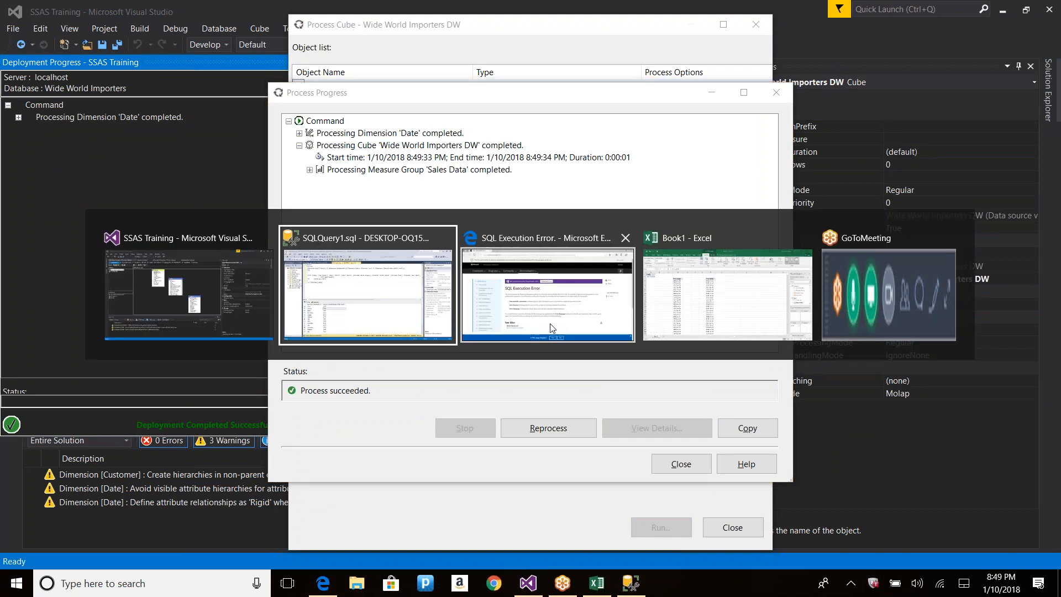
pyautogui.hotkey('alt', 'Tab')
pyautogui.hotkey('alt', 'Tab')
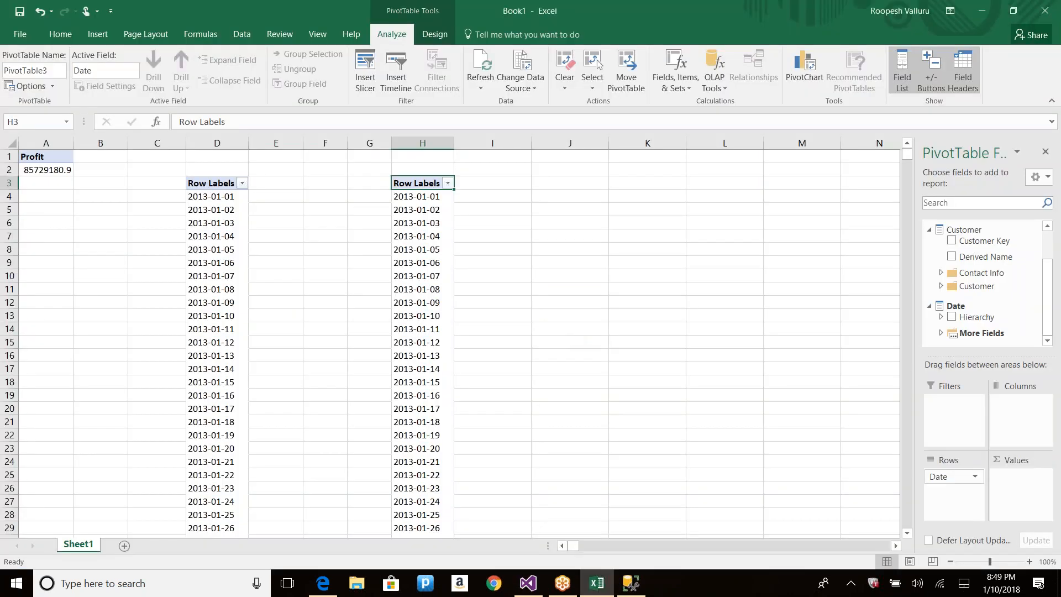
pyautogui.click(481, 63)
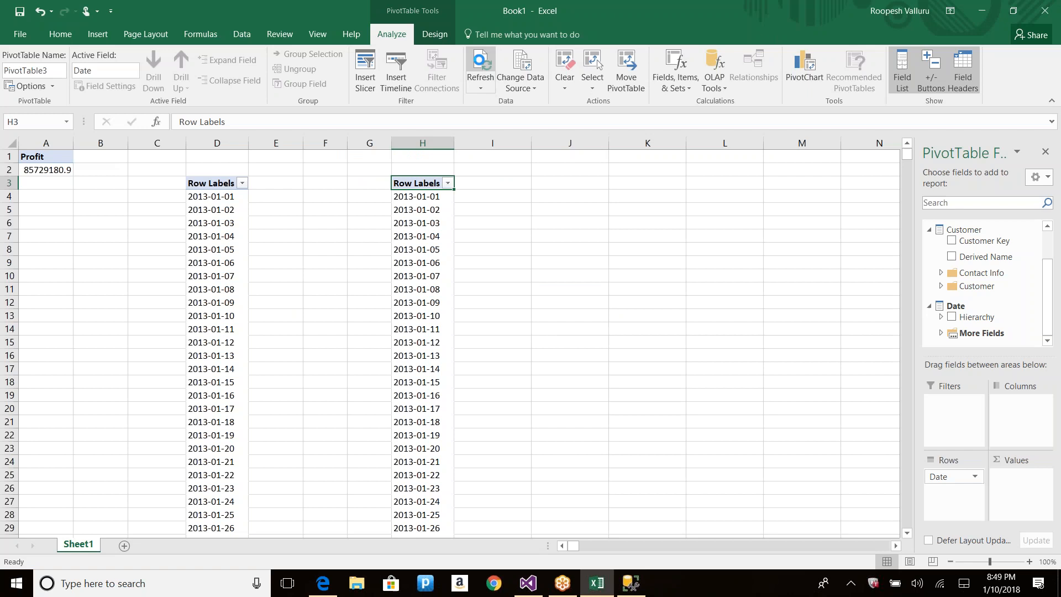
pyautogui.click(448, 183)
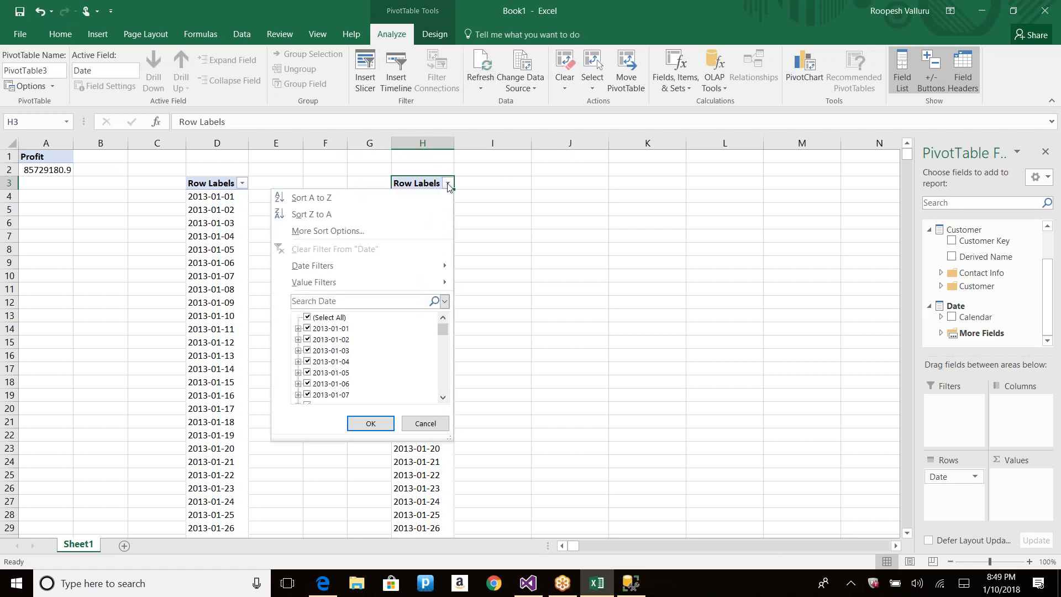
pyautogui.click(449, 184)
# Return to Visual Studio and close the processing progress and the Wide World Importers DW cube processing dialog.
pyautogui.hotkey('alt', 'Tab')
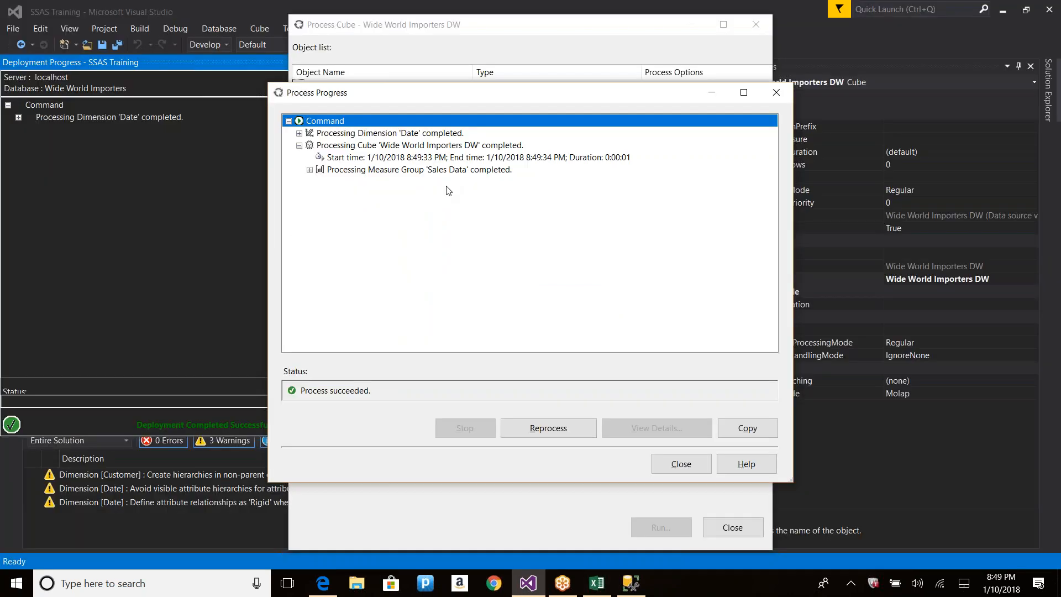
pyautogui.click(680, 465)
pyautogui.click(729, 528)
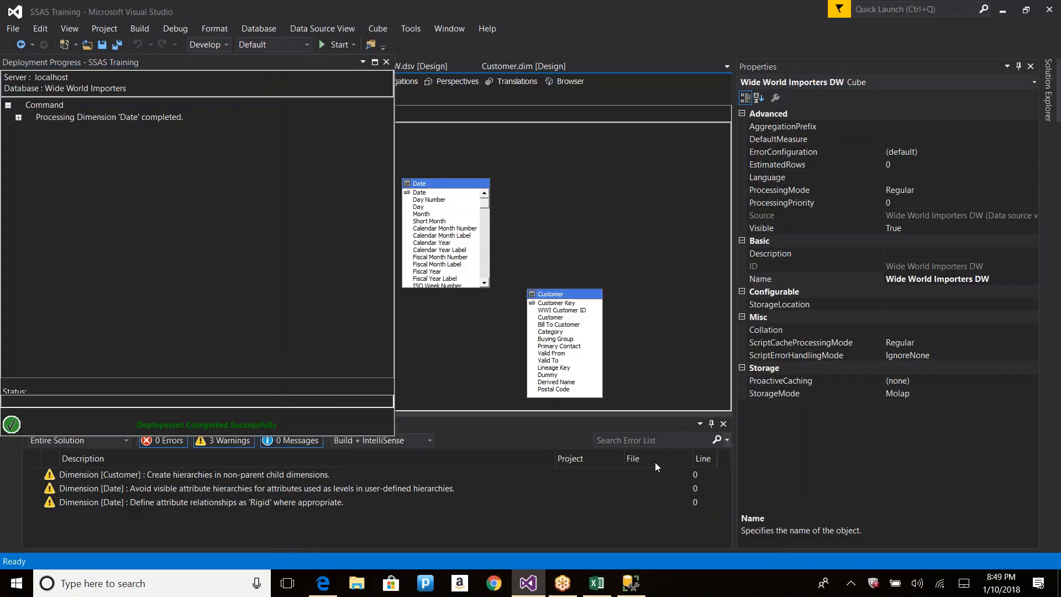
# Switch to Excel and examine the Date Filters options for the Date row labels in column H.
pyautogui.hotkey('alt', 'Tab')
pyautogui.click(449, 184)
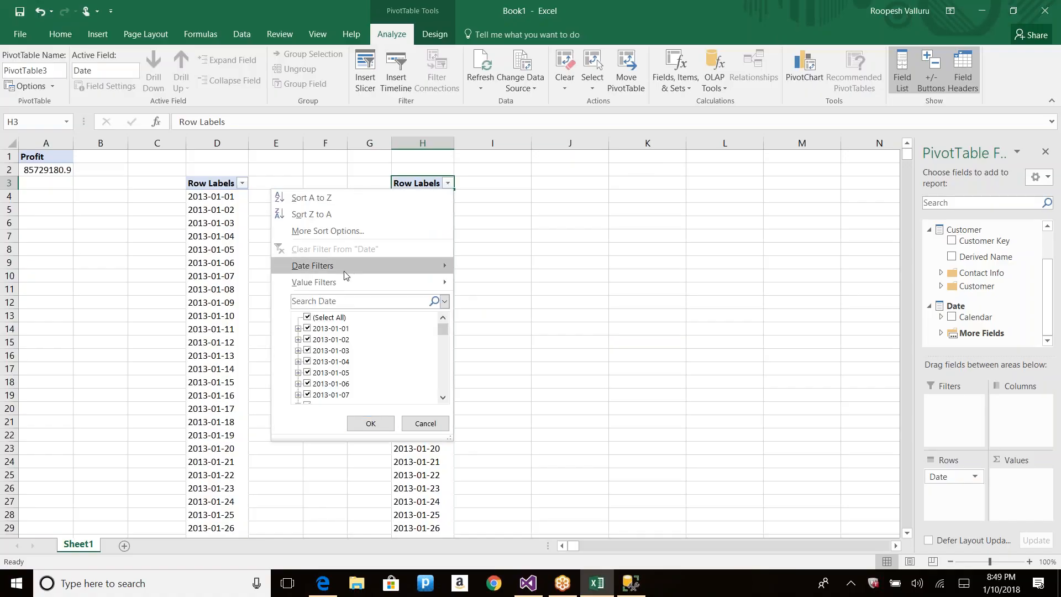
pyautogui.moveTo(420, 266)
pyautogui.click(685, 177)
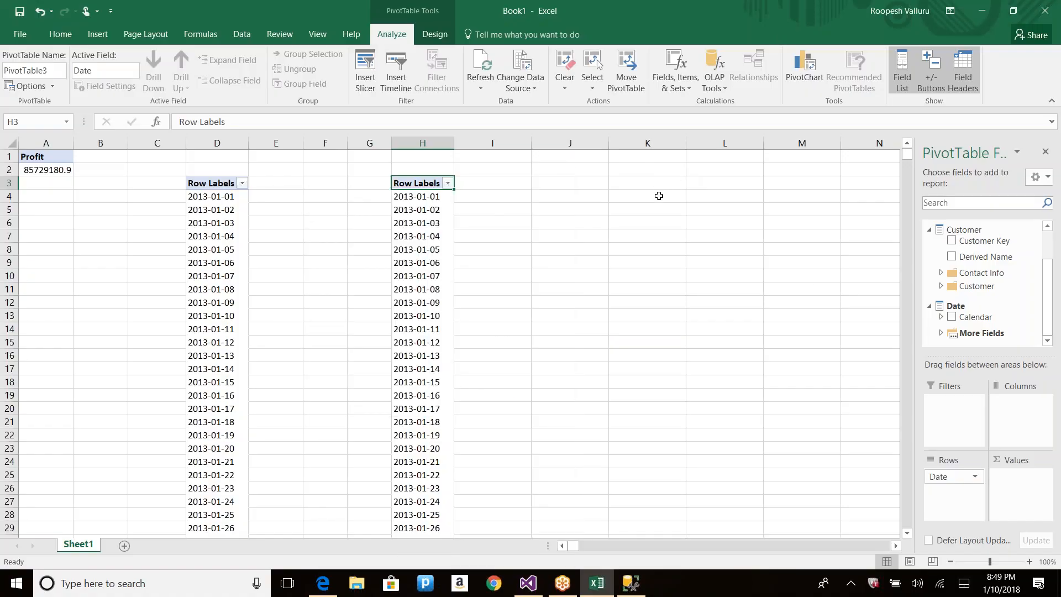
pyautogui.click(448, 184)
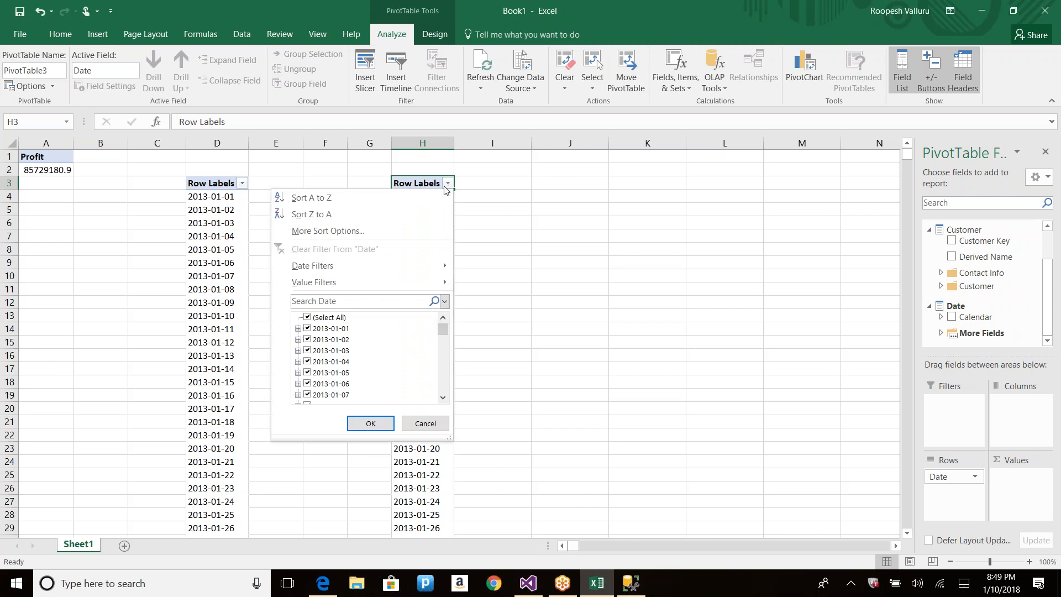
pyautogui.moveTo(324, 271)
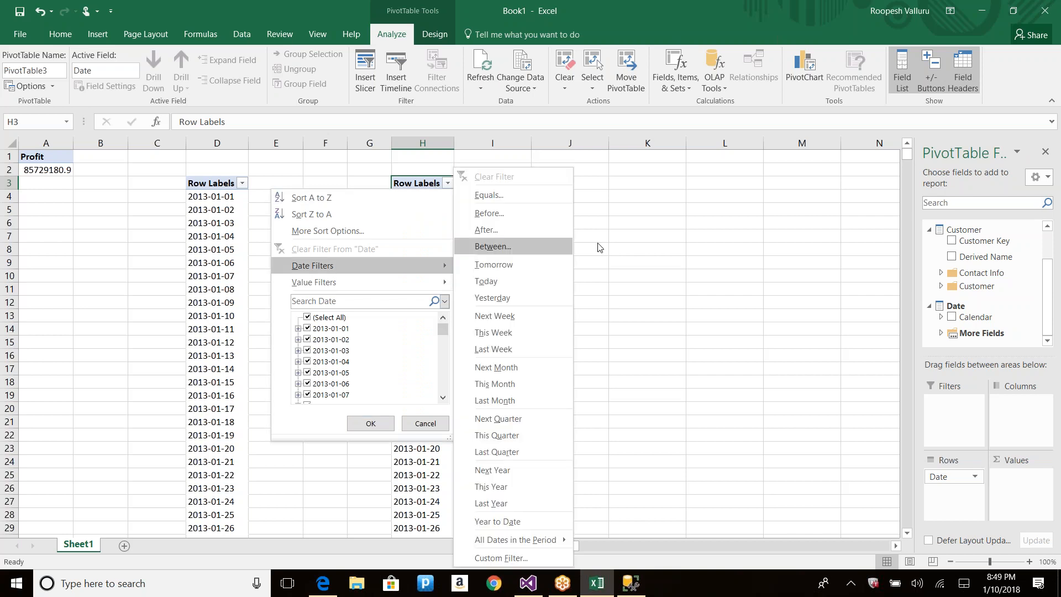
pyautogui.click(631, 14)
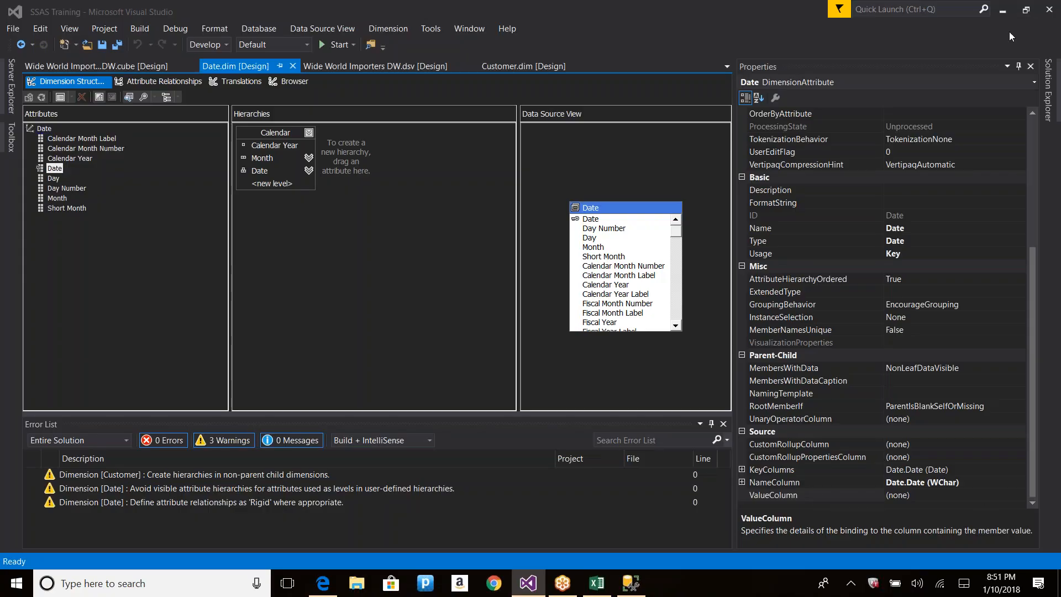
# In Visual Studio, inspect the ValueColumn and NameColumn bindings of the Date attribute.
pyautogui.click(918, 493)
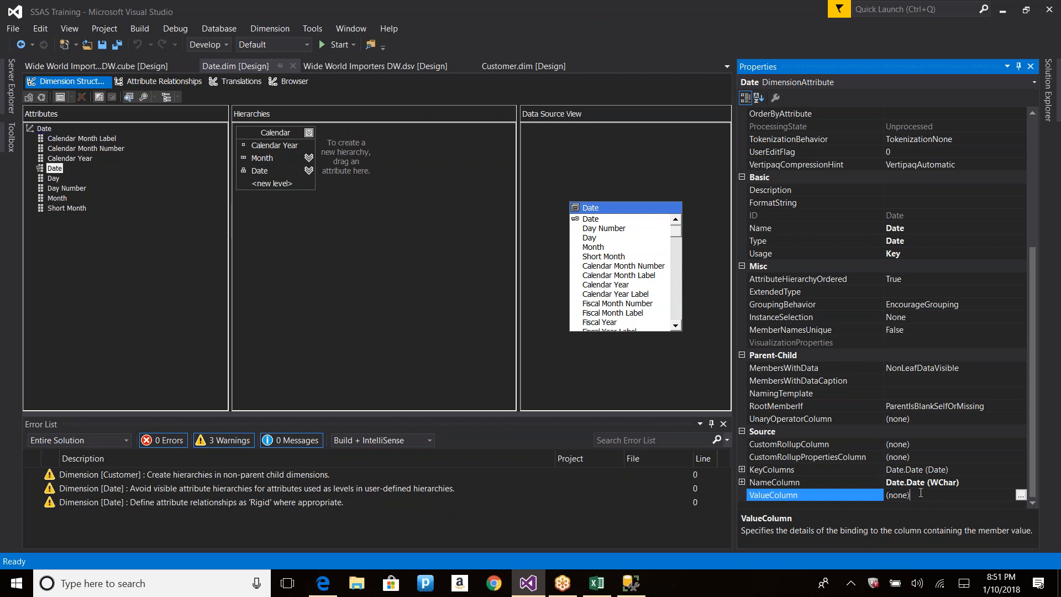
pyautogui.click(914, 479)
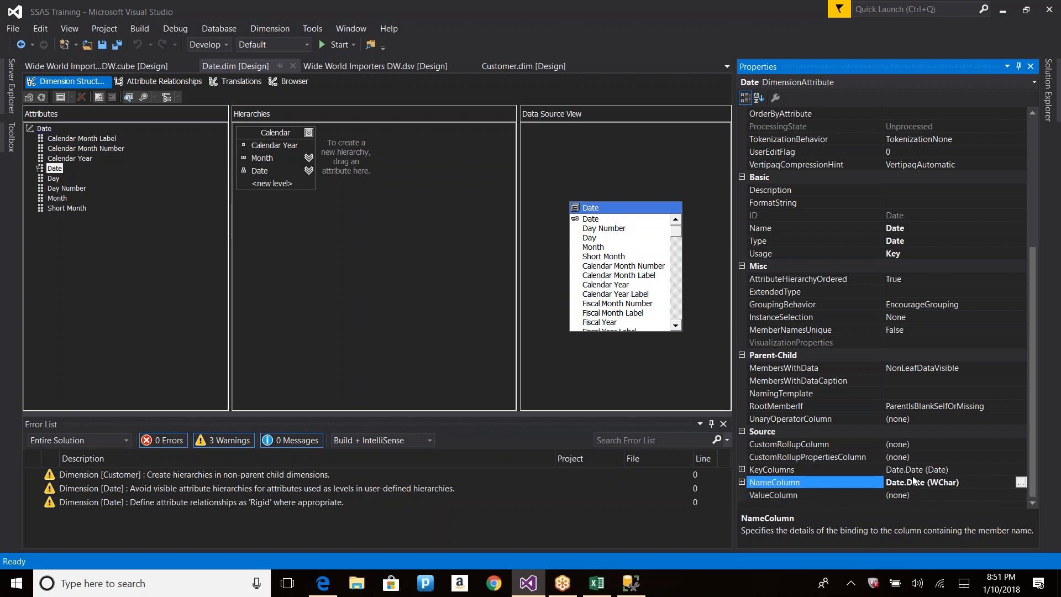
pyautogui.click(844, 15)
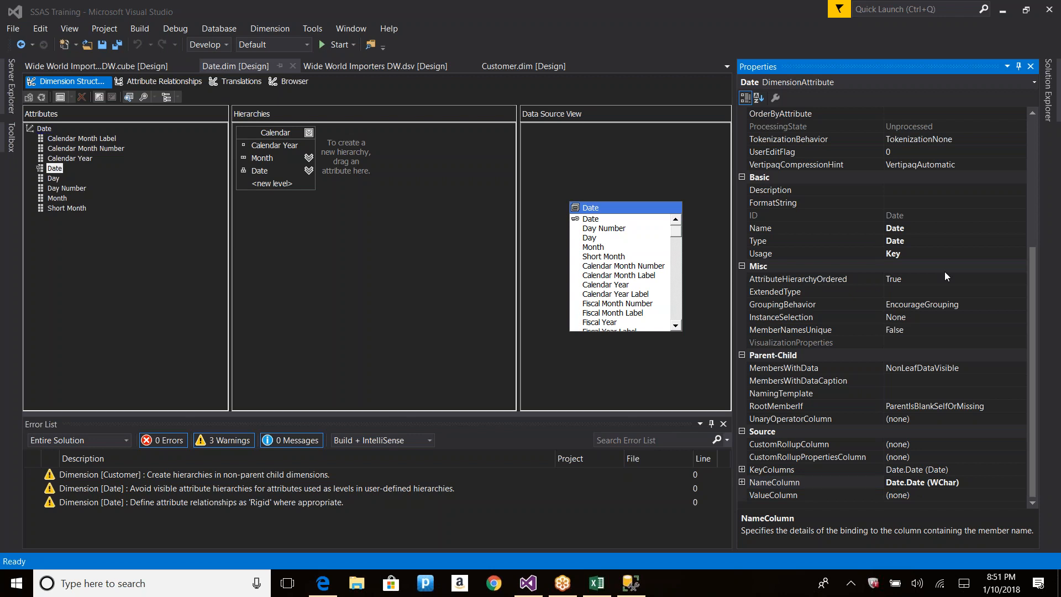
# Switch to Management Studio and connect Object Explorer to the local Analysis Services server with Windows Authentication.
pyautogui.hotkey('alt', 'Tab')
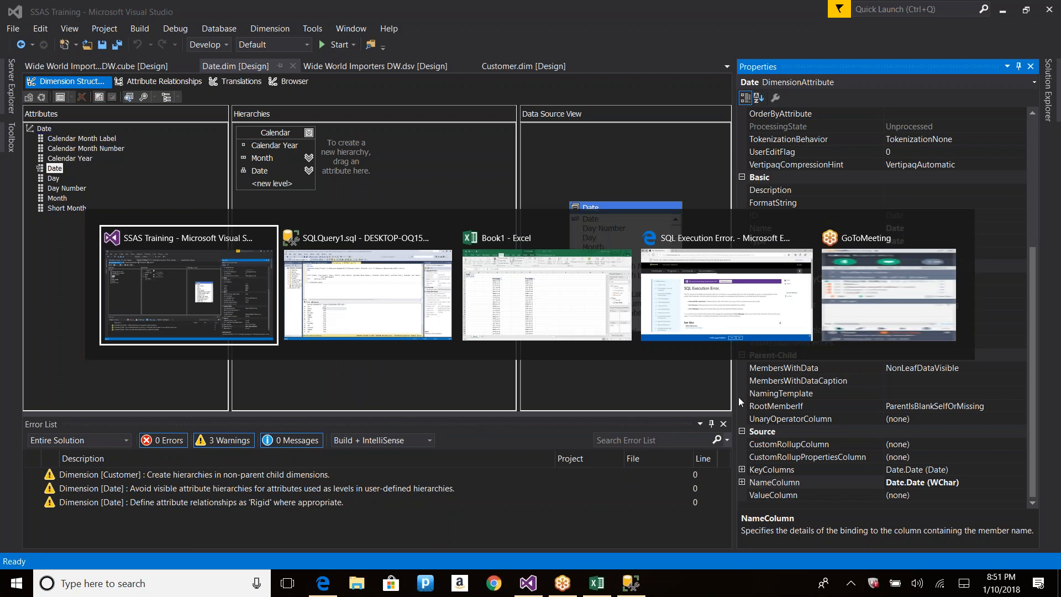
pyautogui.hotkey('alt', 'Tab')
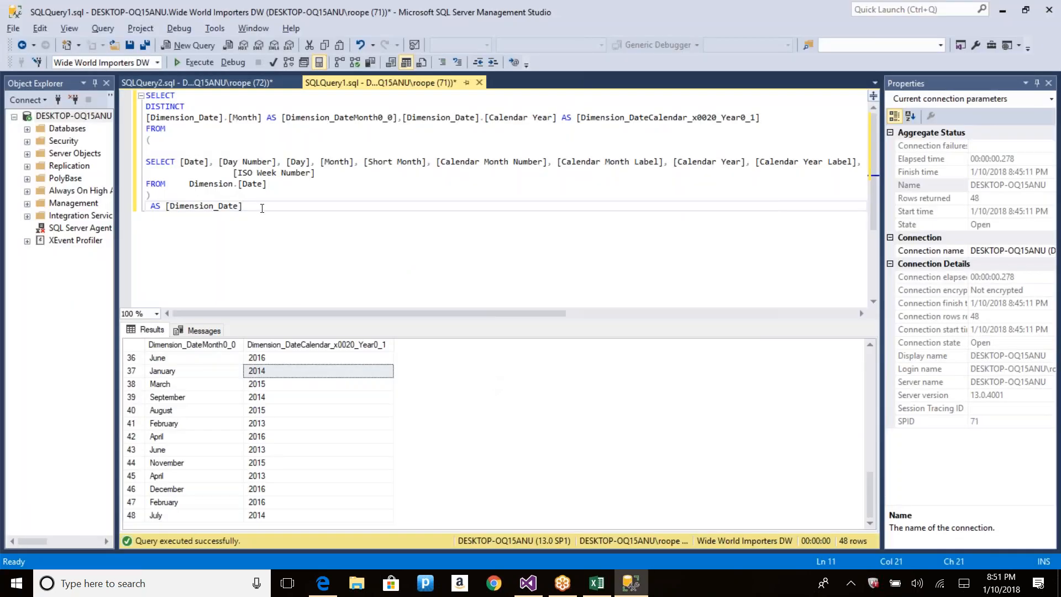
pyautogui.click(41, 99)
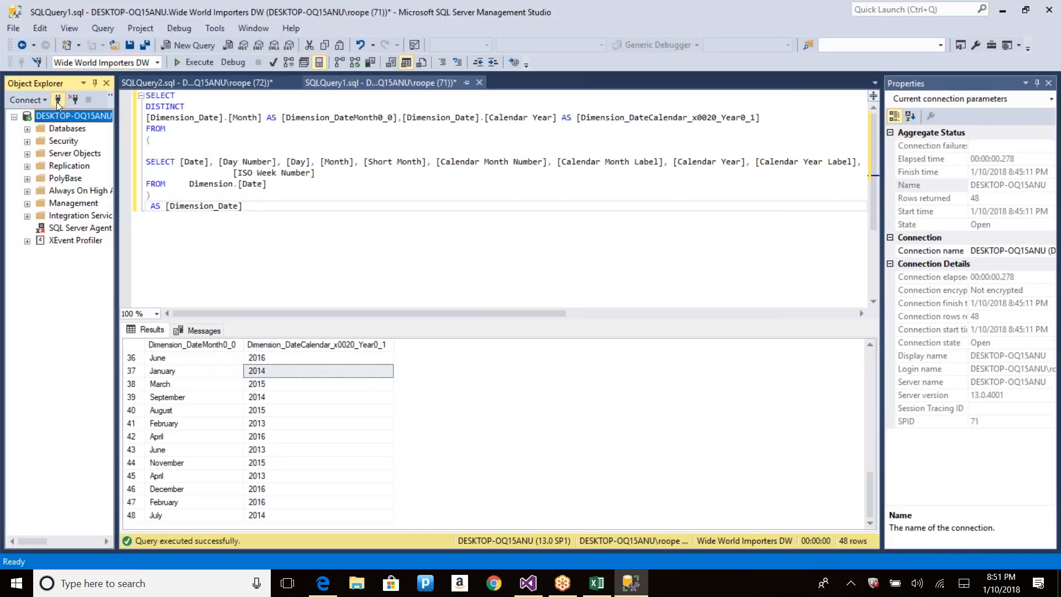
pyautogui.hotkey('shift', 'Tab')
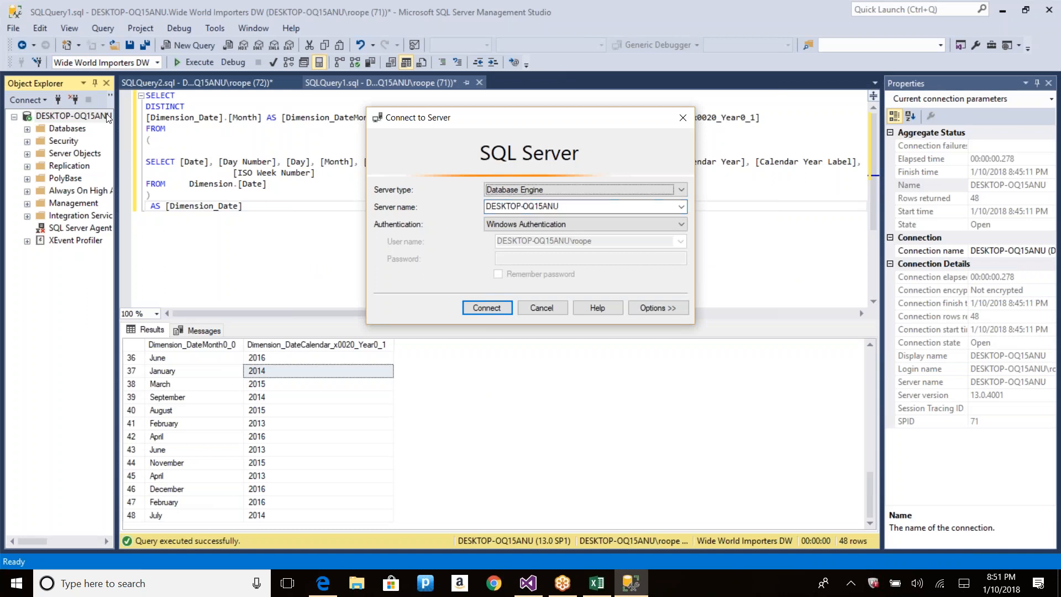
pyautogui.press('Down')
pyautogui.press('Tab')
pyautogui.press('Return')
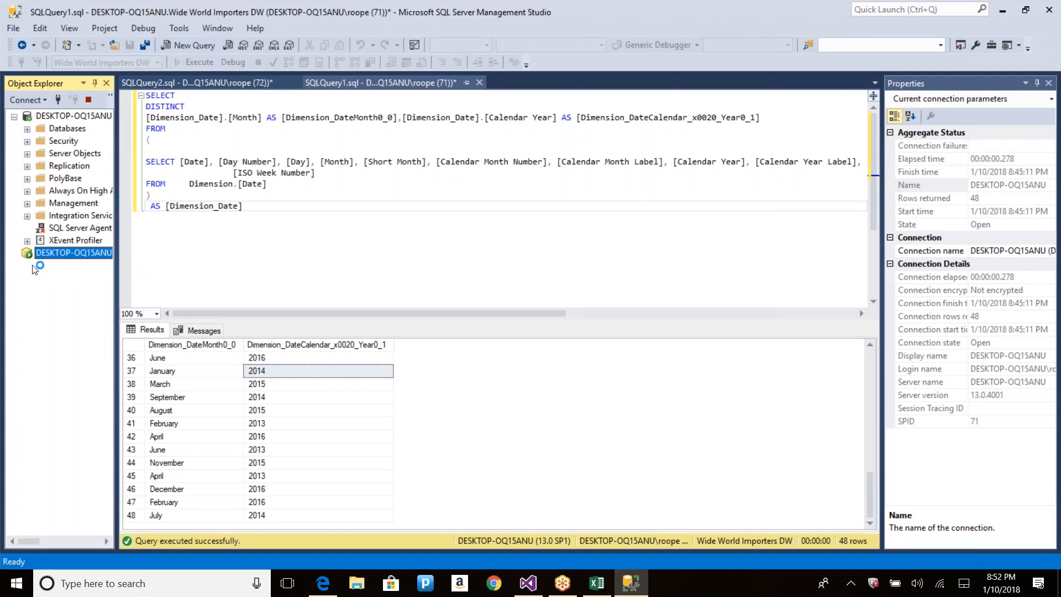
# Expand the Wide World Importers Analysis Services database down to its cube and start a new MDX query on it.
pyautogui.click(29, 267)
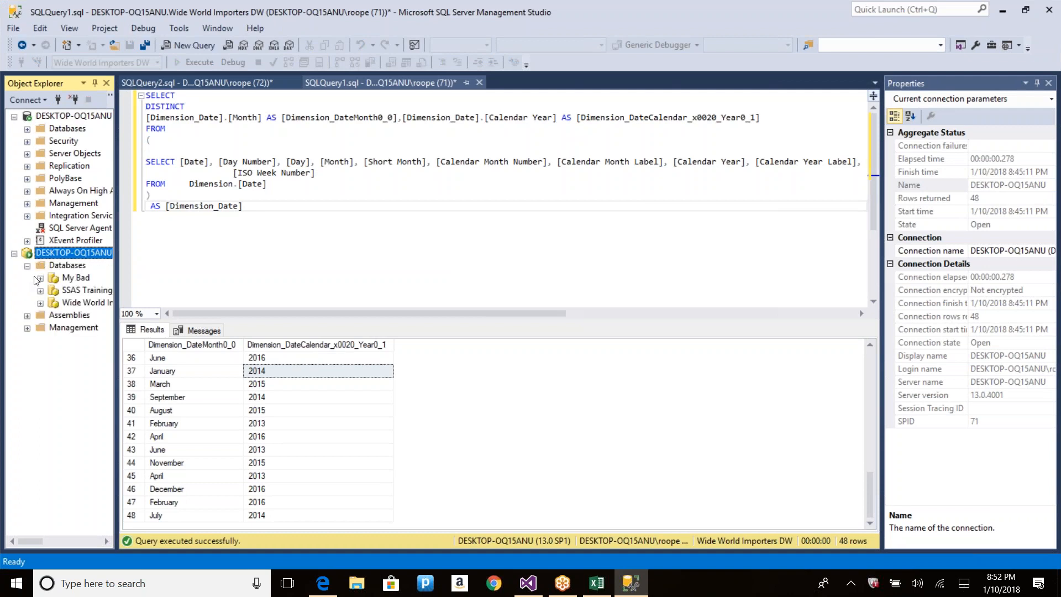
pyautogui.click(40, 303)
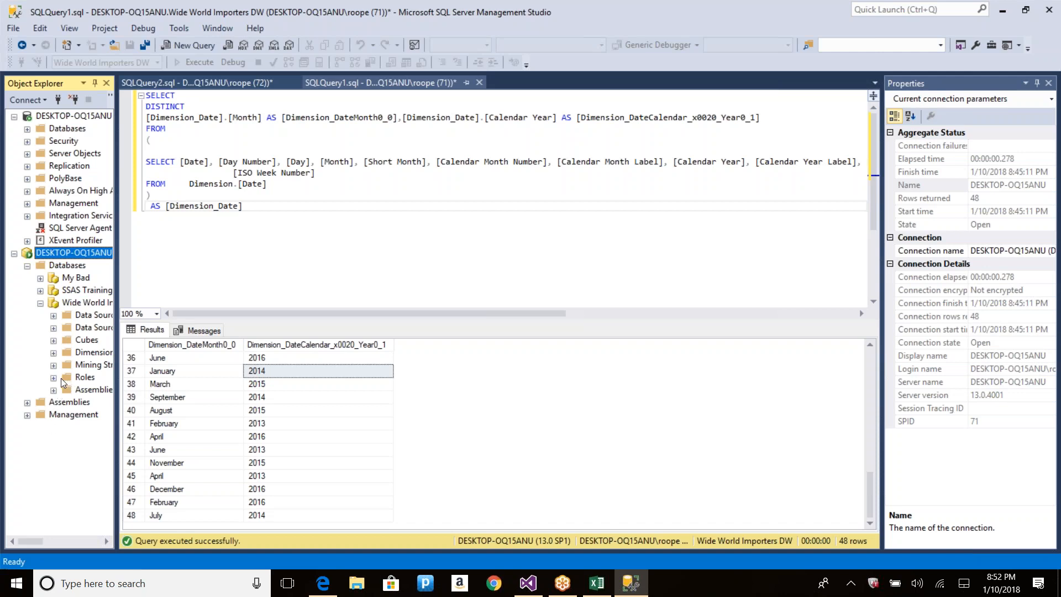
pyautogui.click(53, 340)
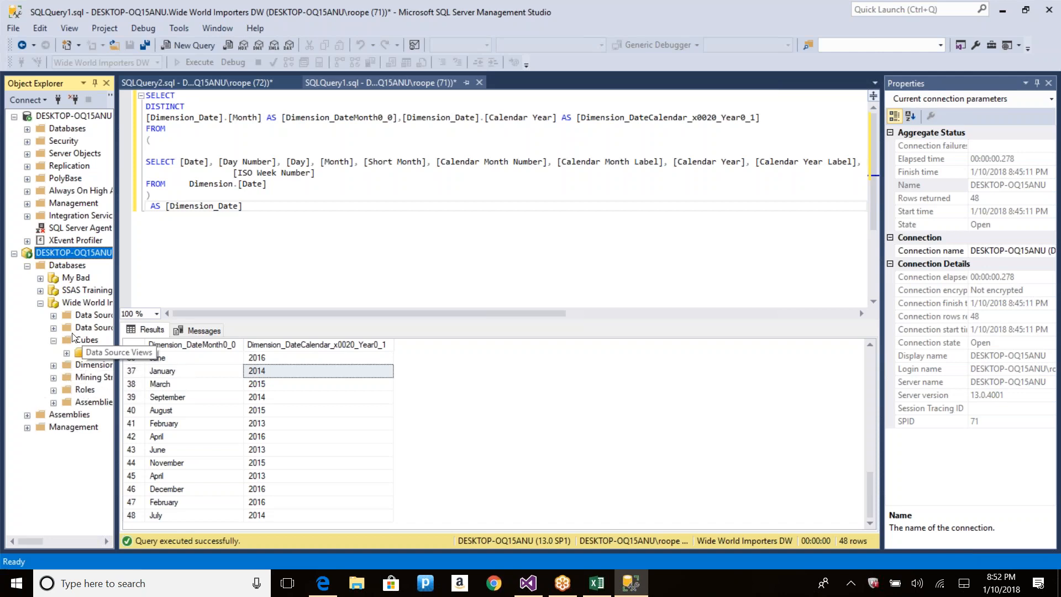
pyautogui.click(96, 354)
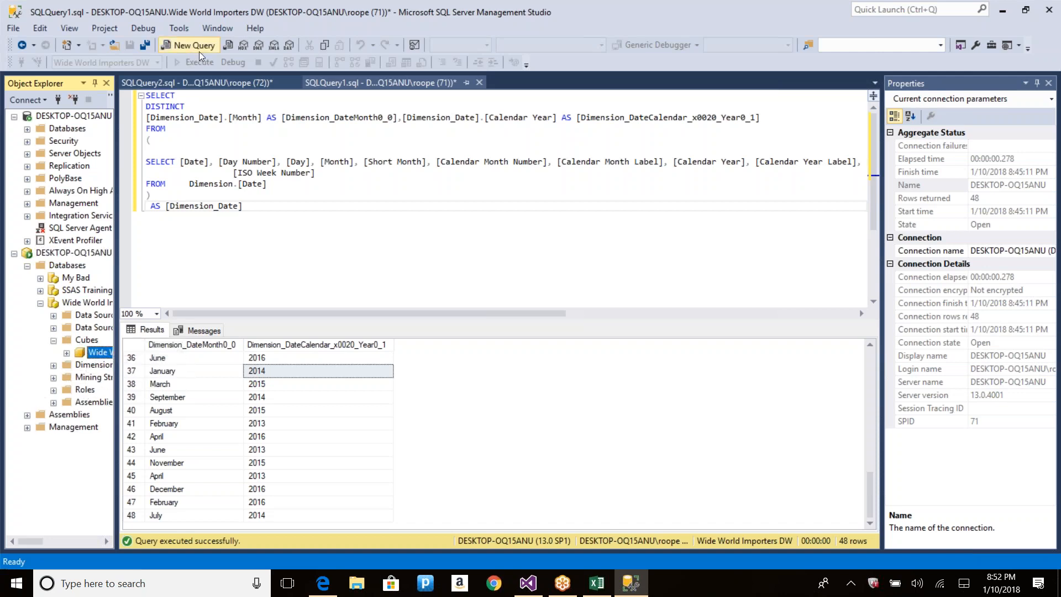
pyautogui.click(197, 49)
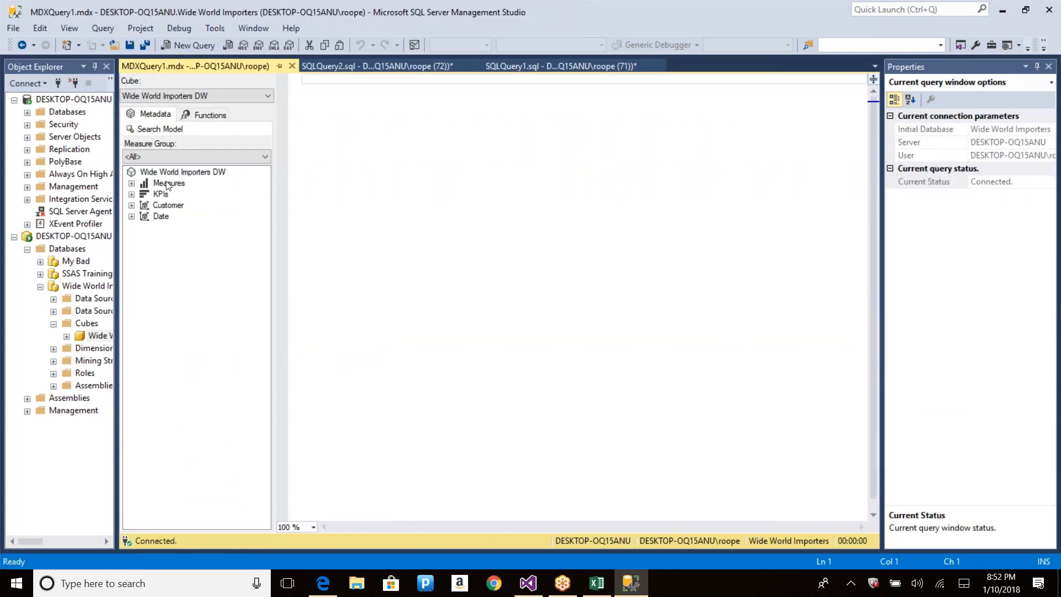
# Insert the Customer Key level of the Customer dimension into the MDX query.
pyautogui.click(131, 206)
pyautogui.click(145, 238)
pyautogui.click(191, 261)
pyautogui.moveTo(192, 261); pyautogui.dragTo(310, 81)
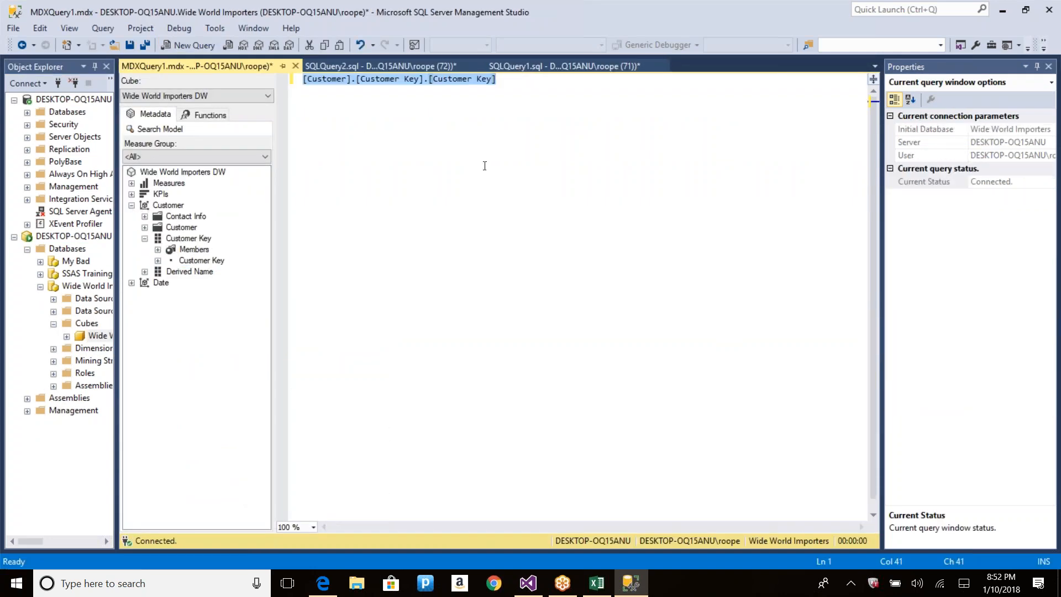
# Replace the trailing level name with a period so the query reads [Customer].[Customer Key].
pyautogui.press('Right')
pyautogui.hotkey('ctrl', 'shift', 'Left')
pyautogui.hotkey('ctrl', 'shift', 'Left')
pyautogui.hotkey('ctrl', 'shift', 'Left')
pyautogui.hotkey('ctrl', 'shift', 'Left')
pyautogui.hotkey('shift', 'Right')
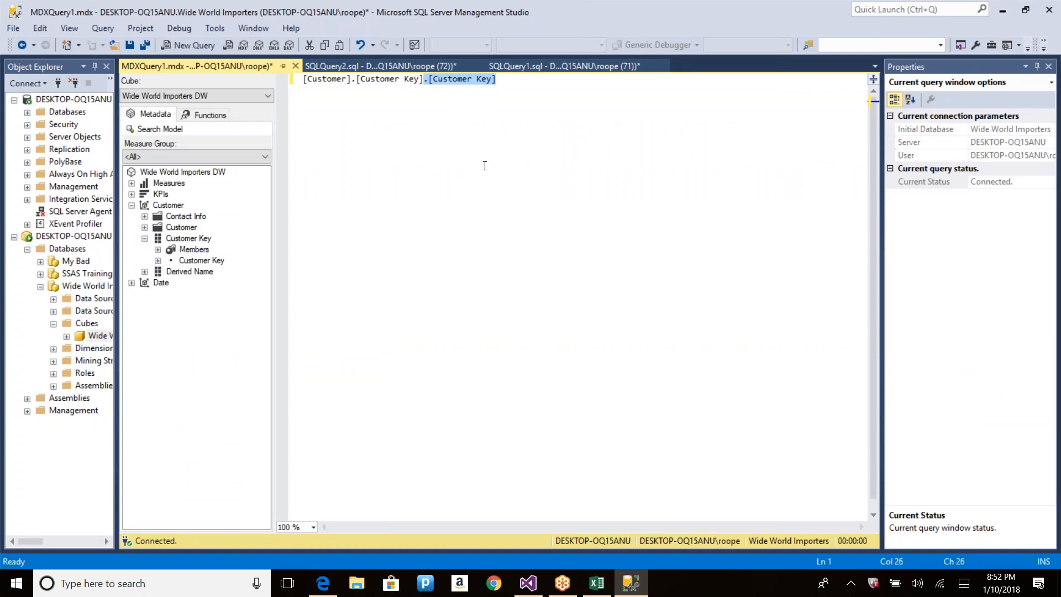
pyautogui.press('BackSpace')
pyautogui.write('.')
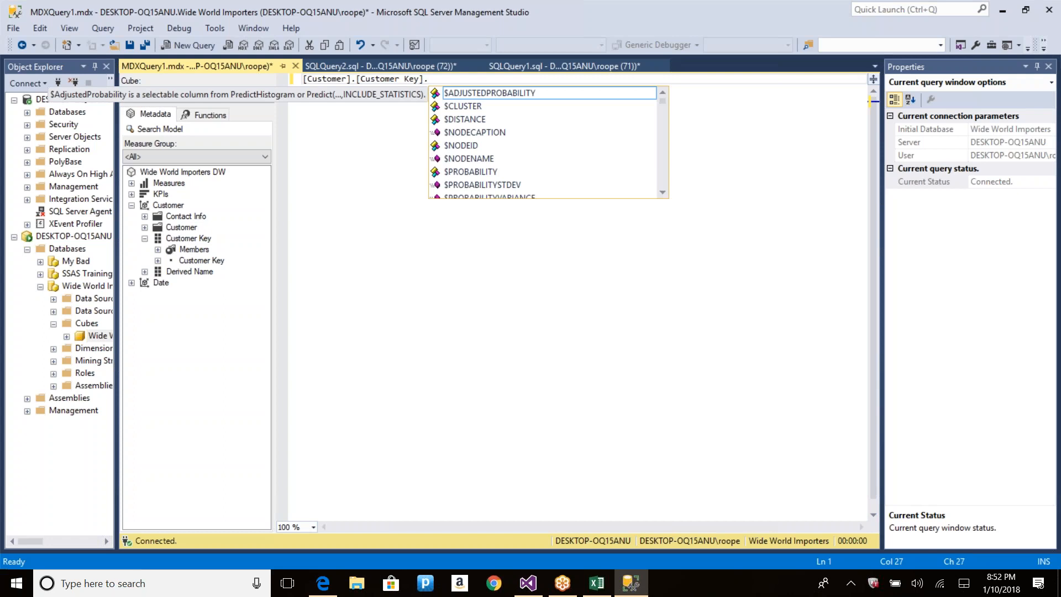
pyautogui.write('va')
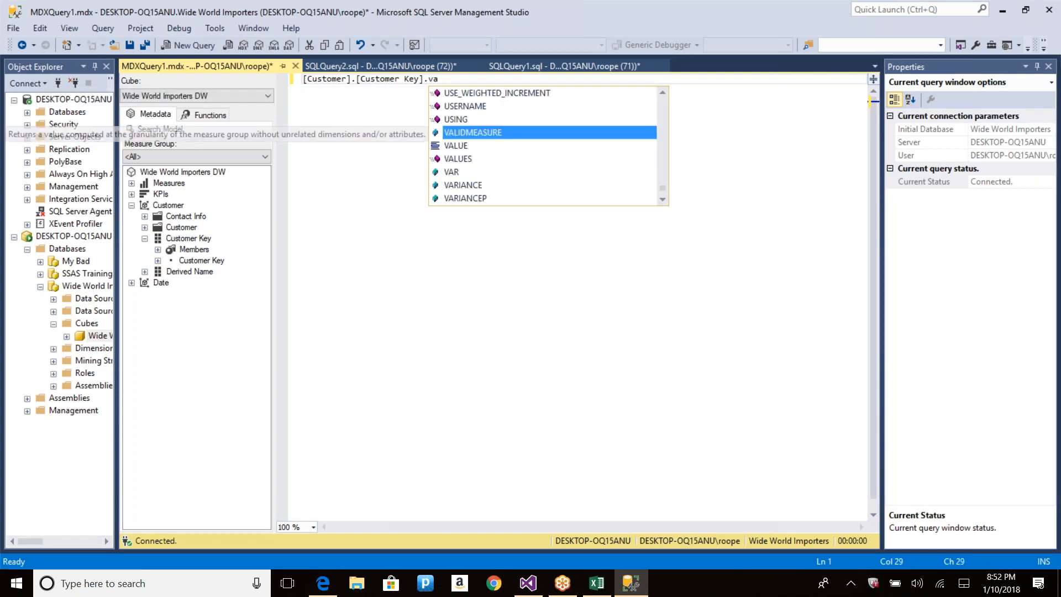
pyautogui.press('Down')
pyautogui.press('Down')
pyautogui.press('Down')
pyautogui.press('Down')
pyautogui.press('Down')
pyautogui.press('Down')
pyautogui.press('Down')
pyautogui.press('Down')
pyautogui.press('Down')
pyautogui.press('Down')
pyautogui.press('Down')
pyautogui.press('Down')
pyautogui.press('Down')
pyautogui.press('Down')
pyautogui.press('Down')
pyautogui.press('Down')
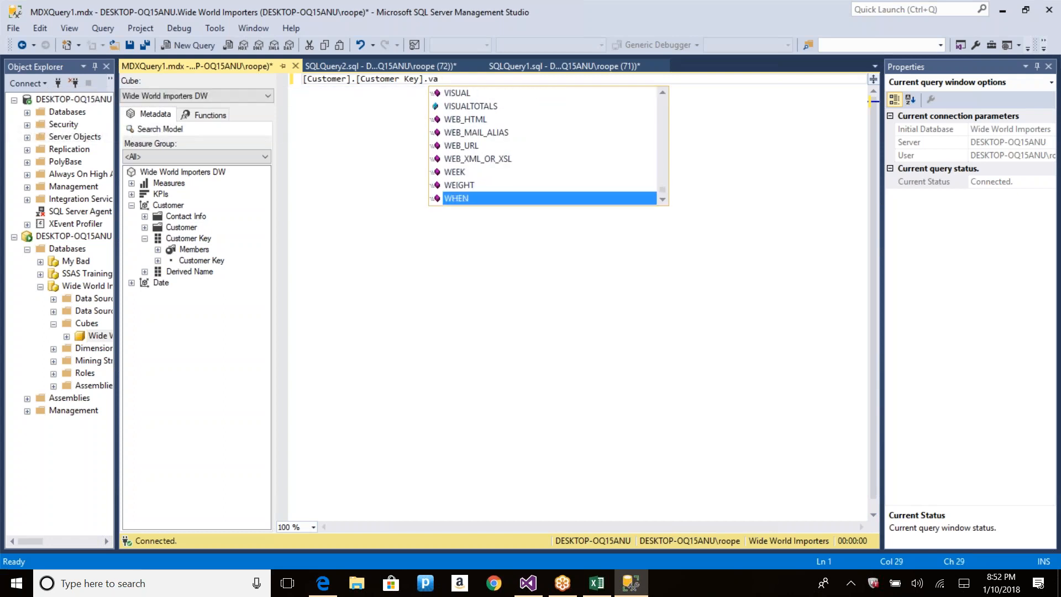
pyautogui.press('BackSpace')
pyautogui.press('BackSpace')
# Add "member" after the Customer Key reference and browse the suggested completions down to MEMBER_VALUE.
pyautogui.write('member')
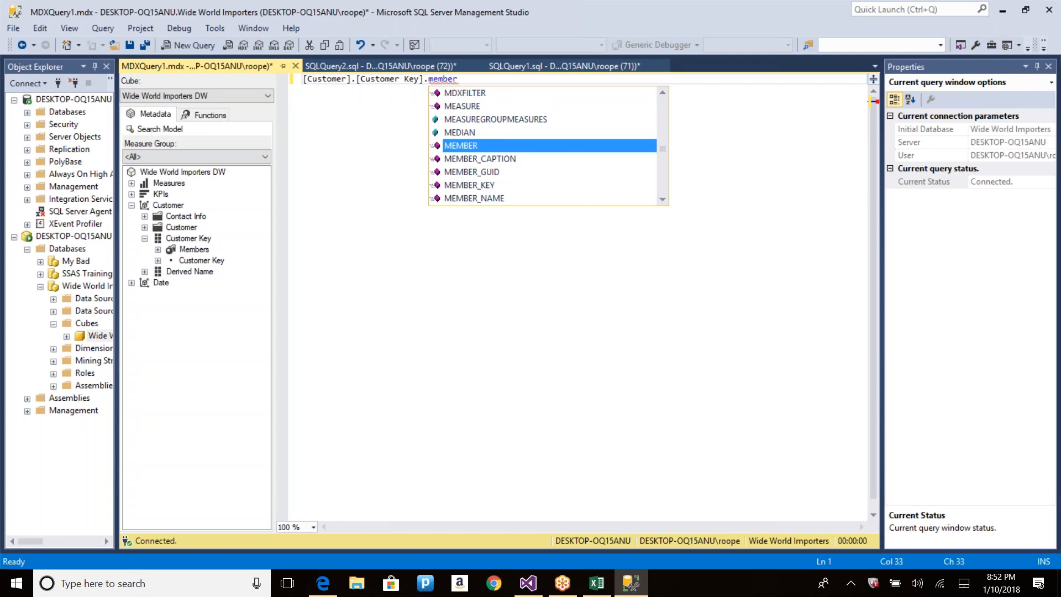
pyautogui.press('Down')
pyautogui.press('Down')
pyautogui.press('Down')
pyautogui.press('Down')
pyautogui.press('Down')
pyautogui.press('Down')
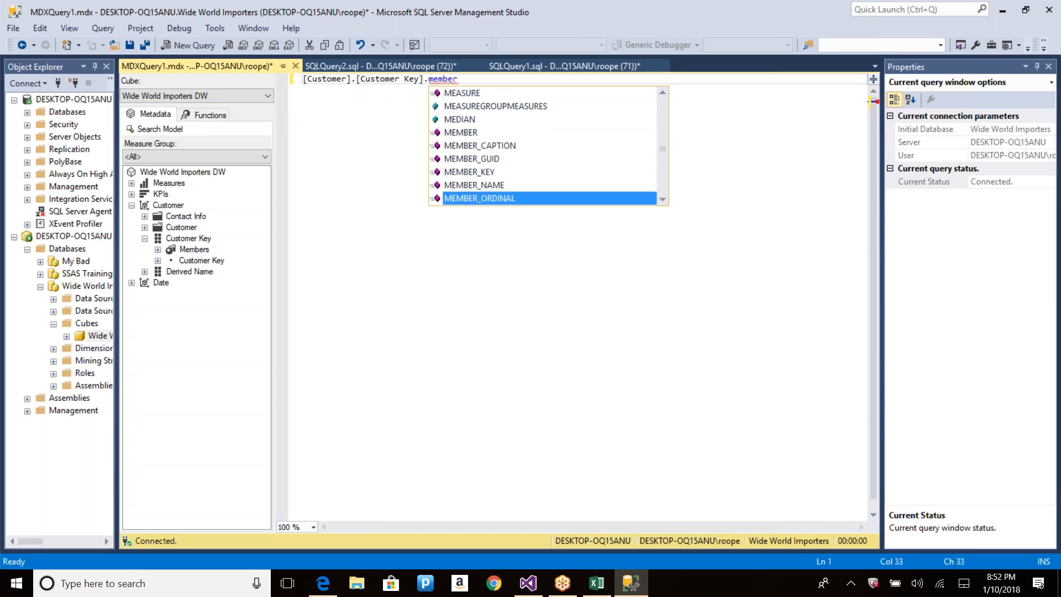
pyautogui.press('Down')
pyautogui.press('Down')
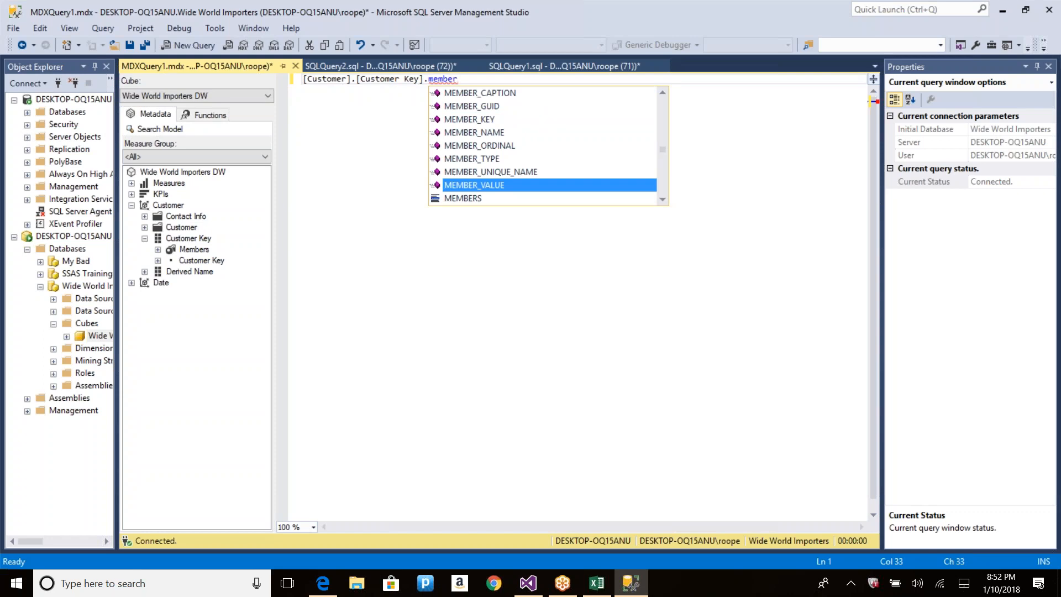
# Switch to Visual Studio and inspect the KeyColumns binding of the Date attribute.
pyautogui.press('alt')
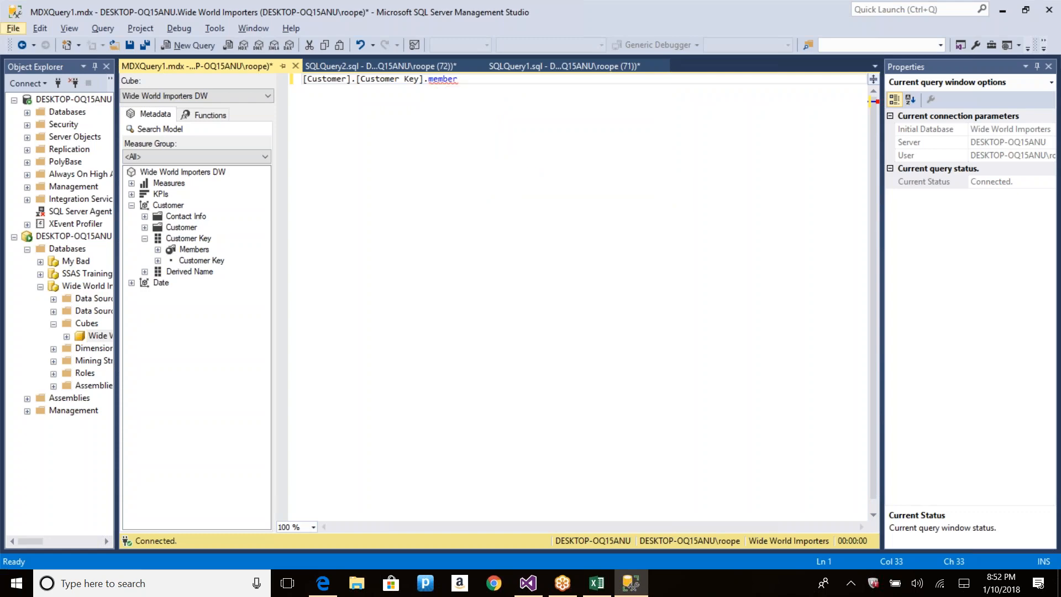
pyautogui.hotkey('alt', 'Tab')
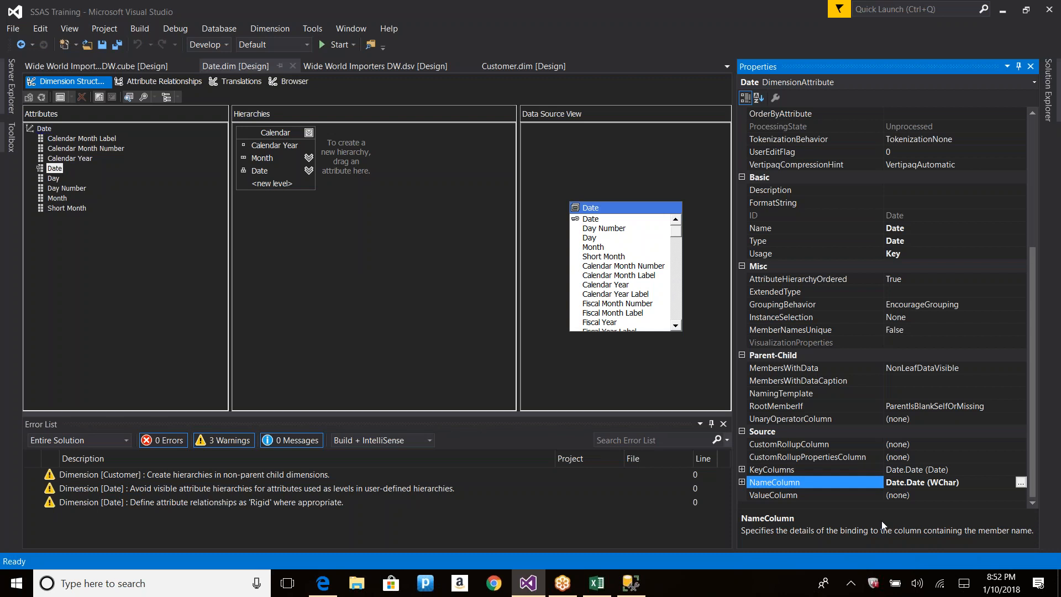
pyautogui.click(948, 469)
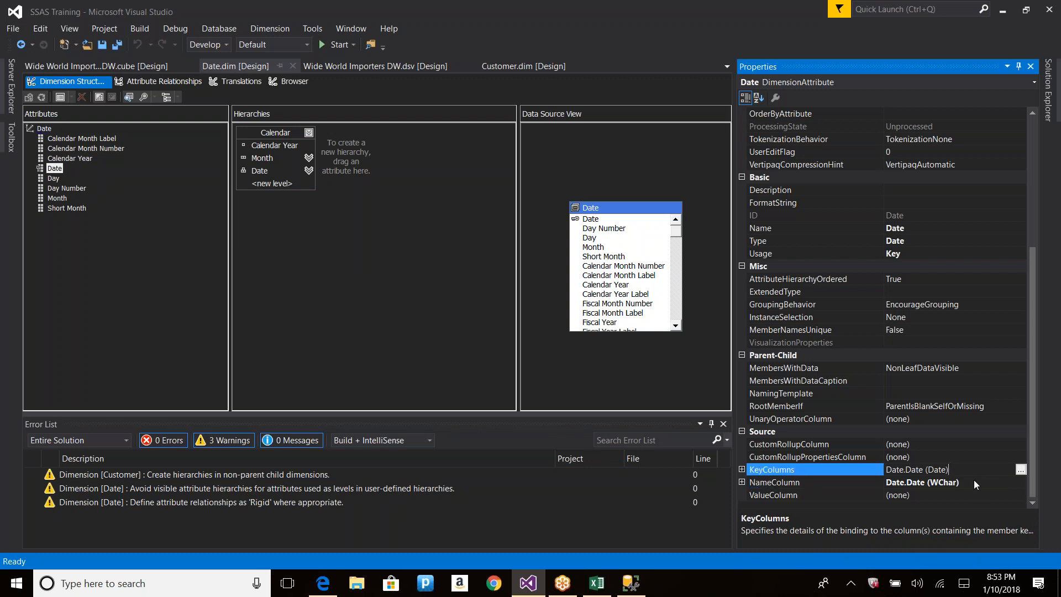
# Compare the KeyColumns, NameColumn and ValueColumn bindings of the Date attribute.
pyautogui.click(973, 482)
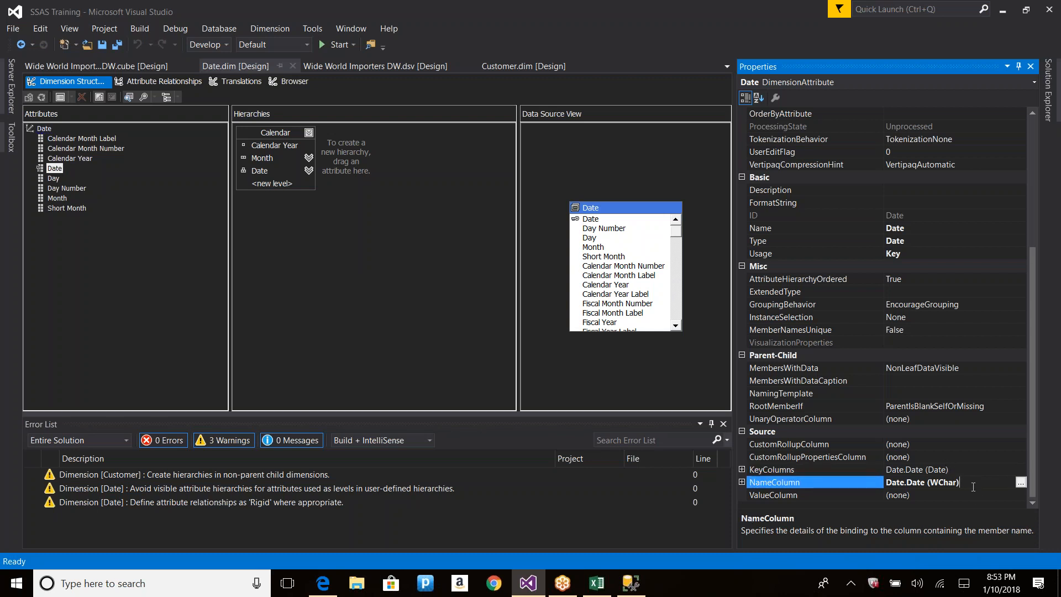
pyautogui.click(921, 495)
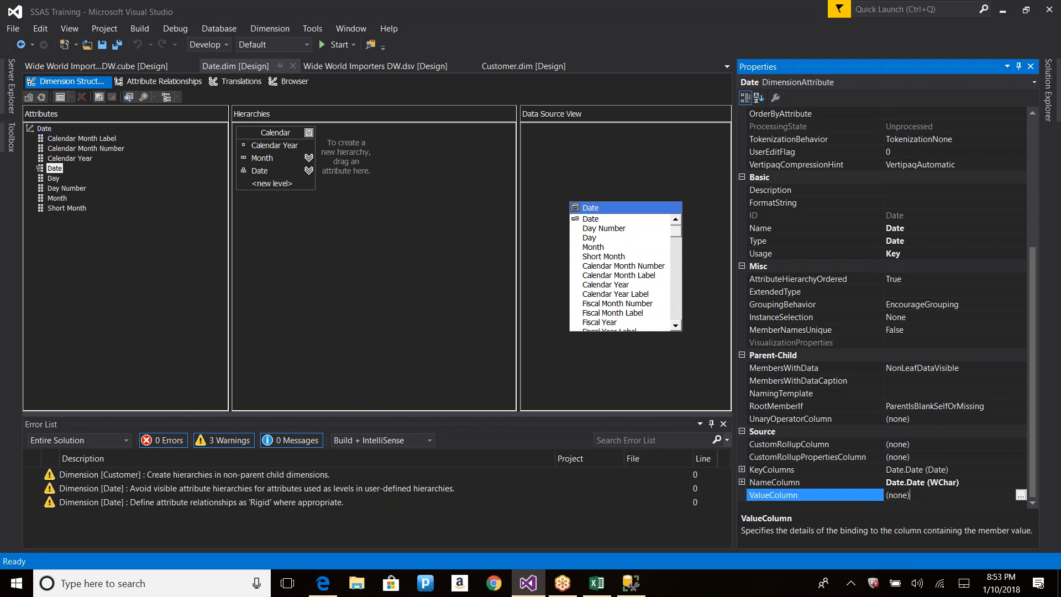
pyautogui.click(963, 469)
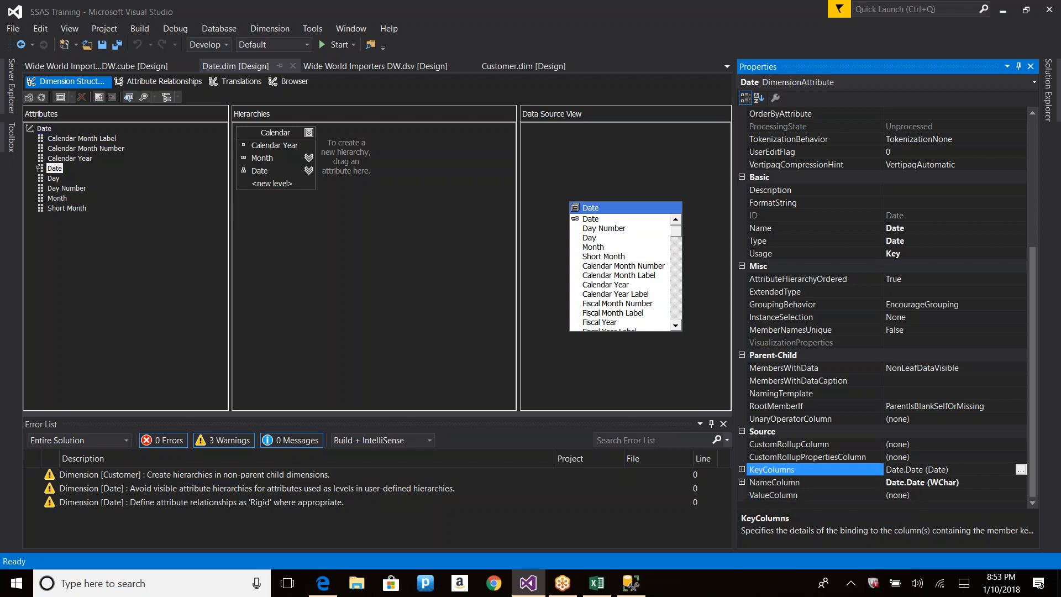
pyautogui.click(974, 481)
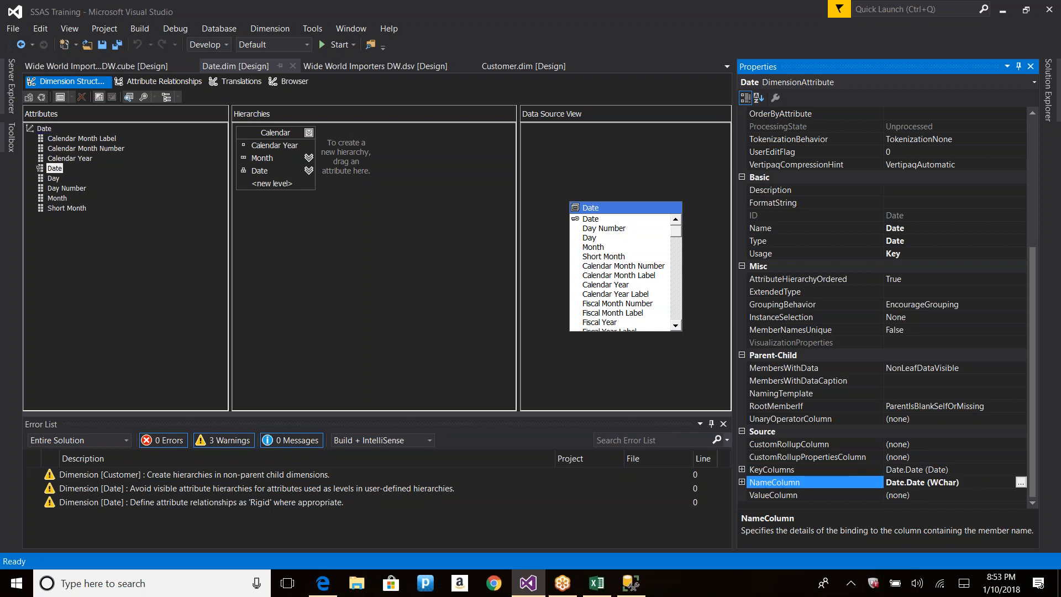
pyautogui.click(977, 495)
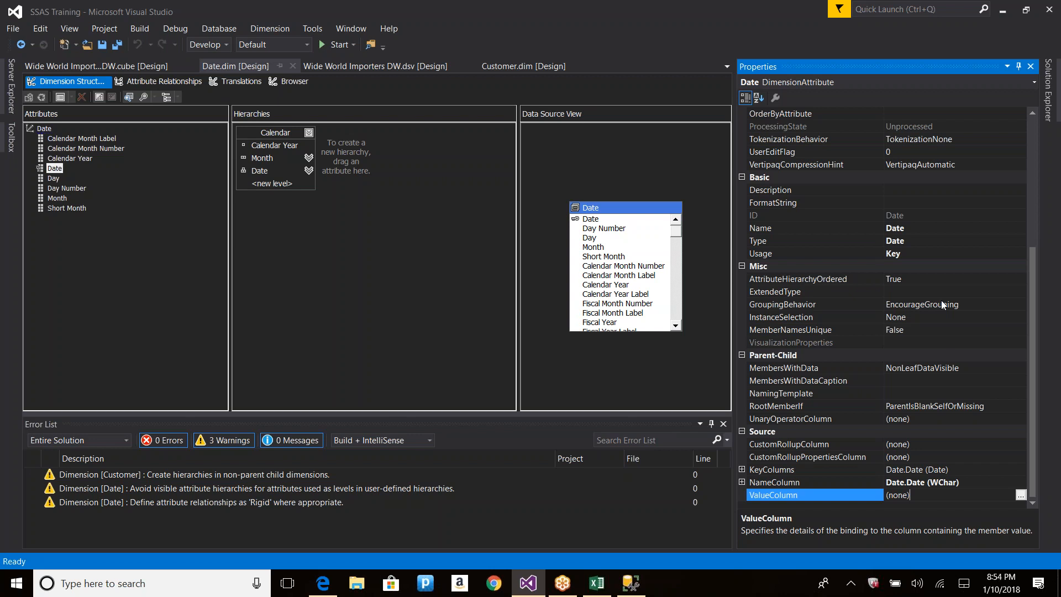
pyautogui.click(955, 469)
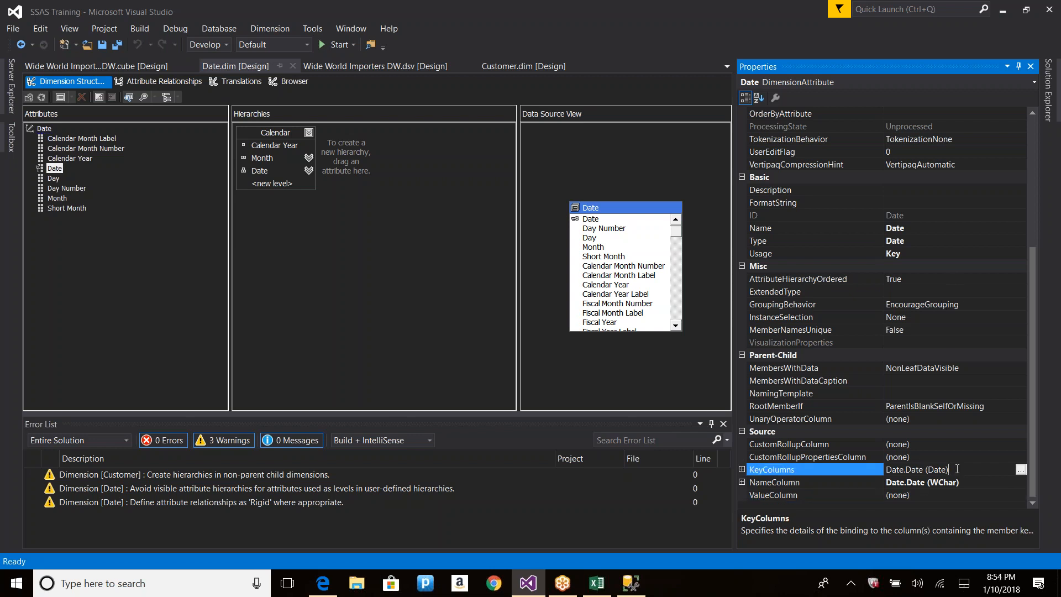
pyautogui.click(973, 480)
pyautogui.click(913, 494)
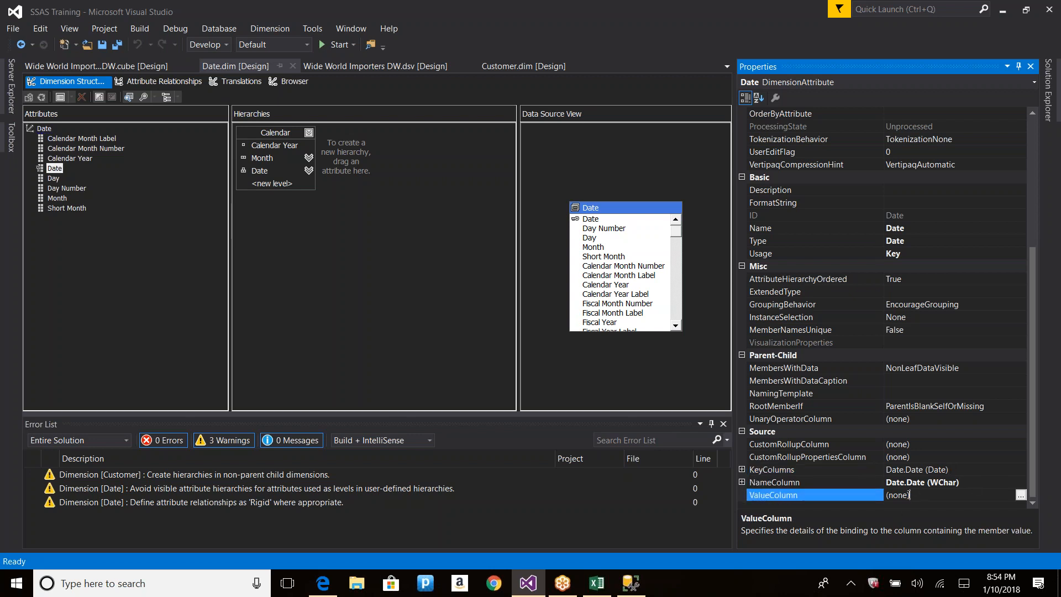
pyautogui.click(973, 483)
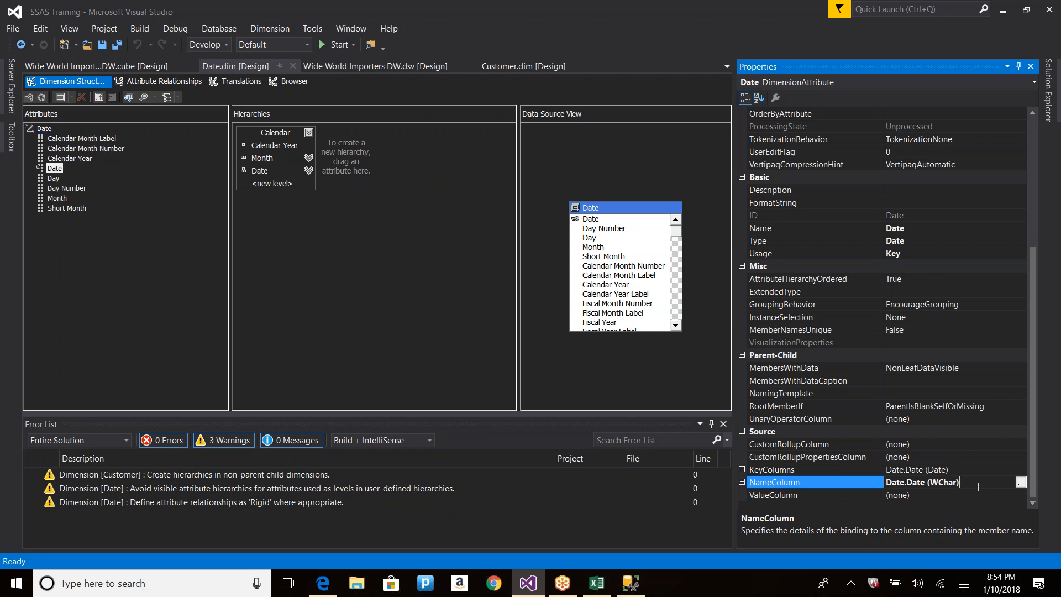
pyautogui.click(910, 495)
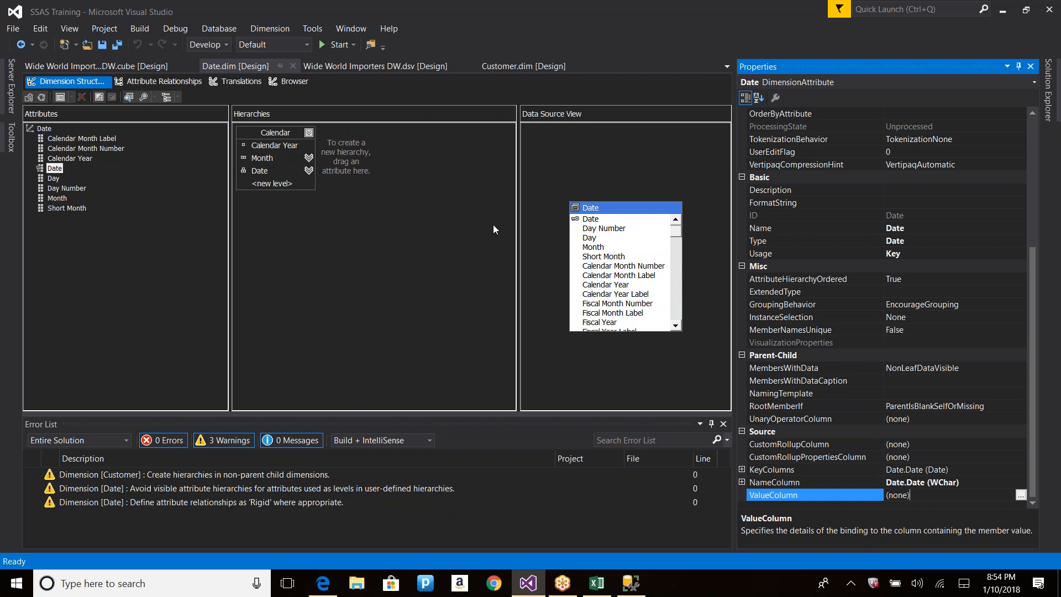
pyautogui.click(280, 135)
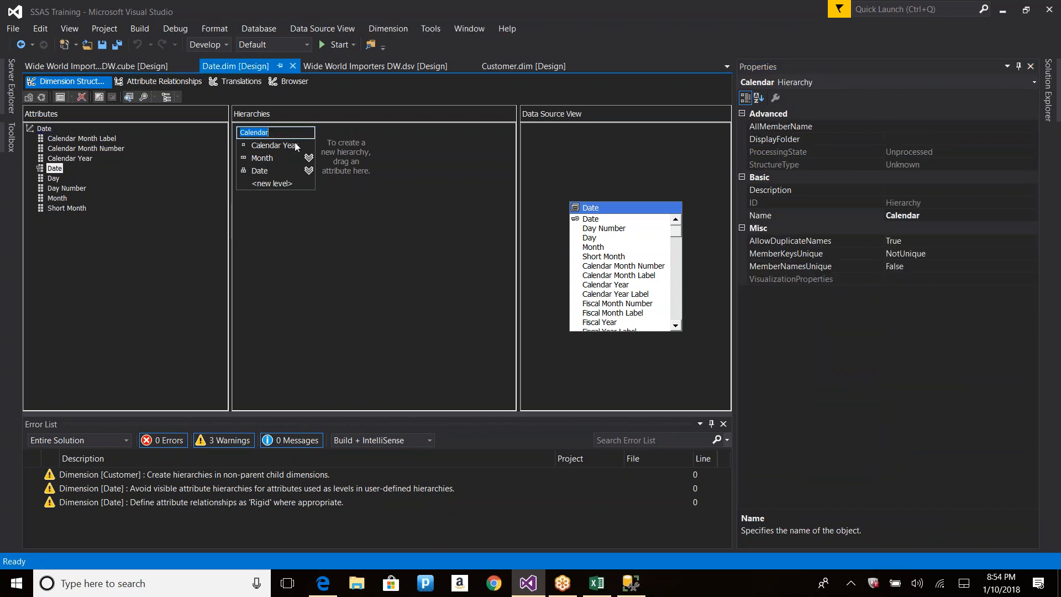
pyautogui.click(425, 181)
# Switch to Excel and apply the Tomorrow date filter to the row labels of the PivotTable in column H.
pyautogui.hotkey('alt', 'Tab')
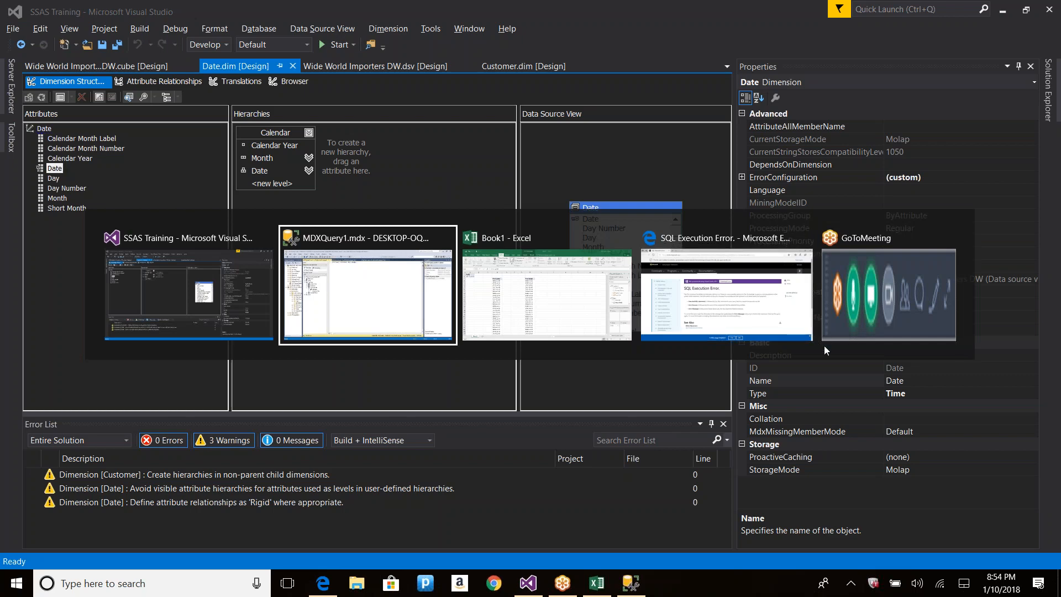
pyautogui.hotkey('alt', 'Tab')
pyautogui.click(448, 183)
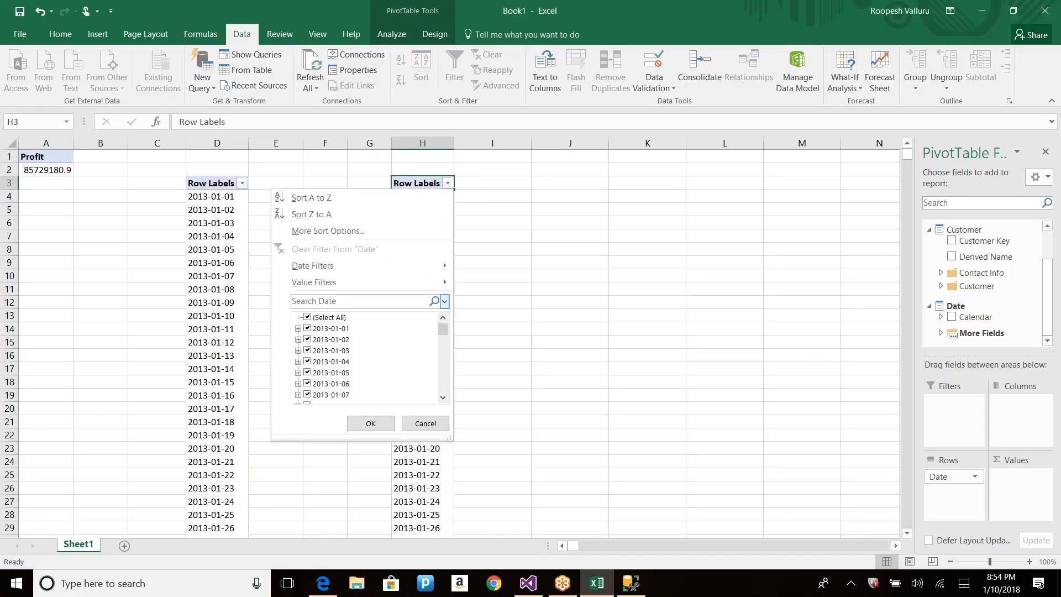
pyautogui.moveTo(319, 267)
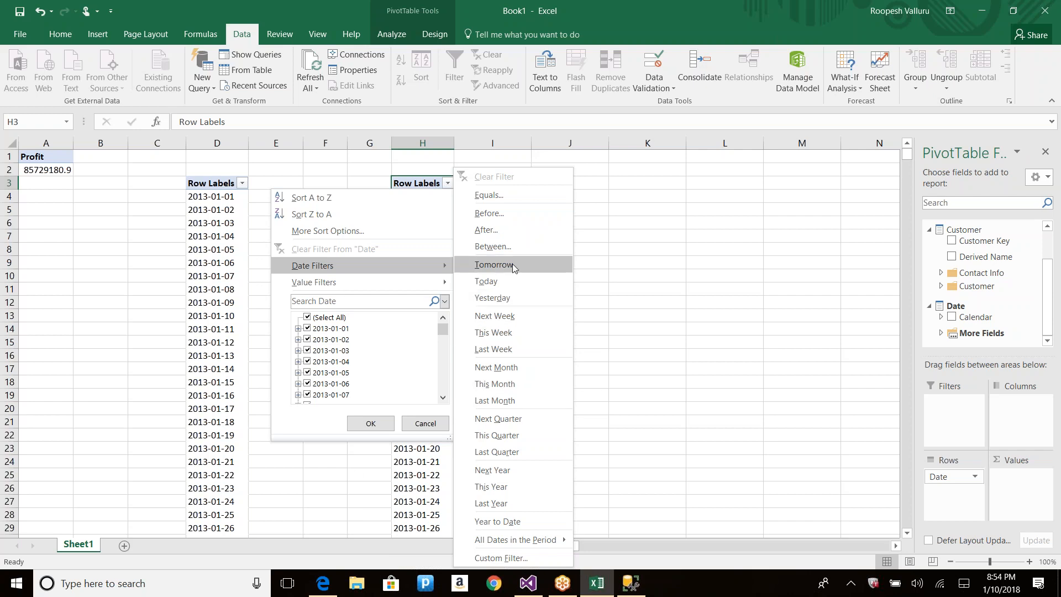
pyautogui.click(487, 264)
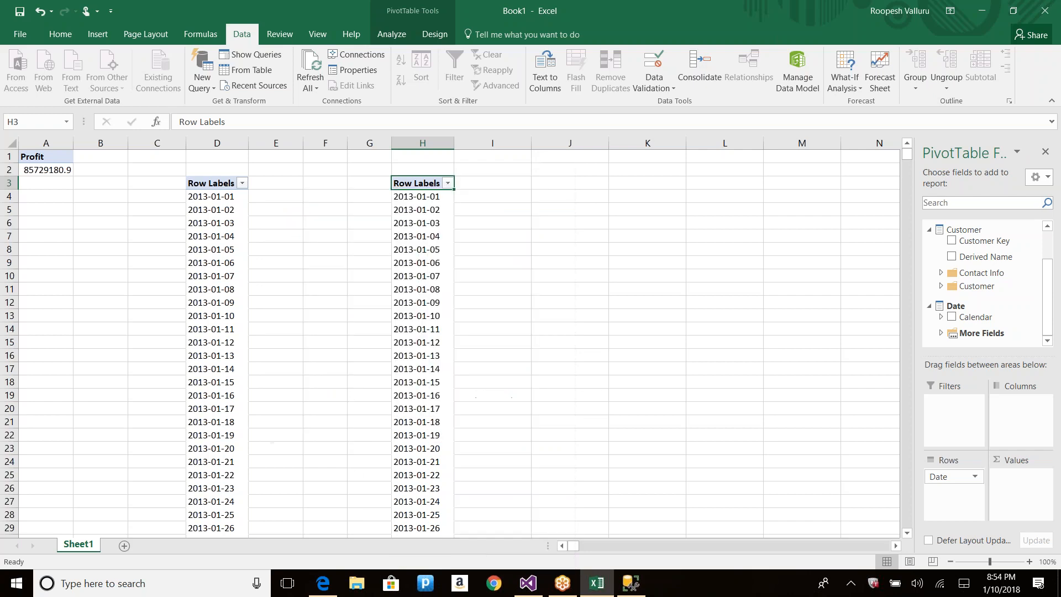
# Change the date filter on the column H PivotTable's row labels to Last Month.
pyautogui.click(448, 183)
pyautogui.moveTo(354, 265)
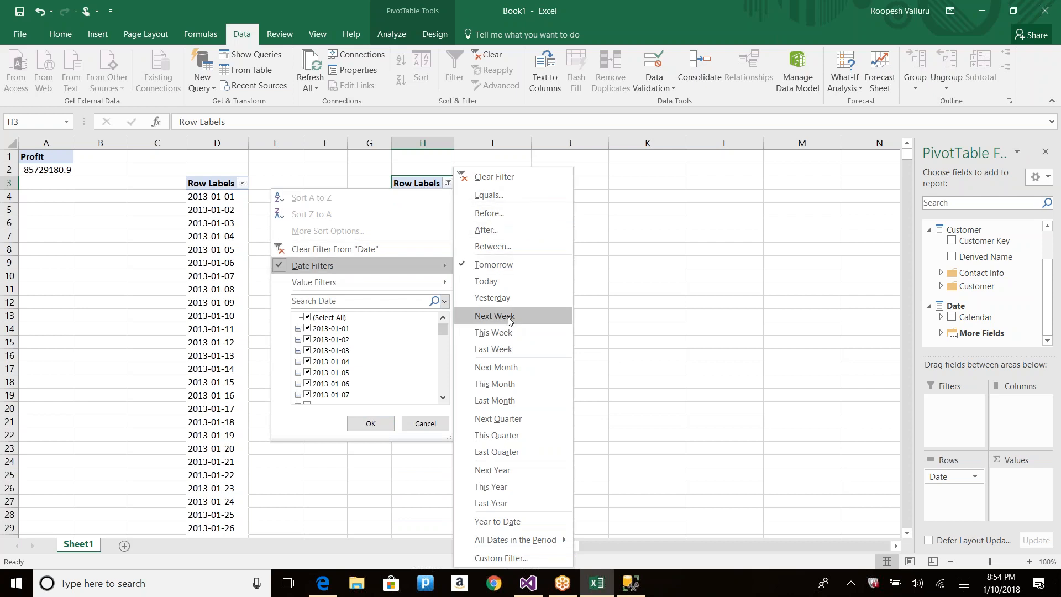
pyautogui.click(493, 401)
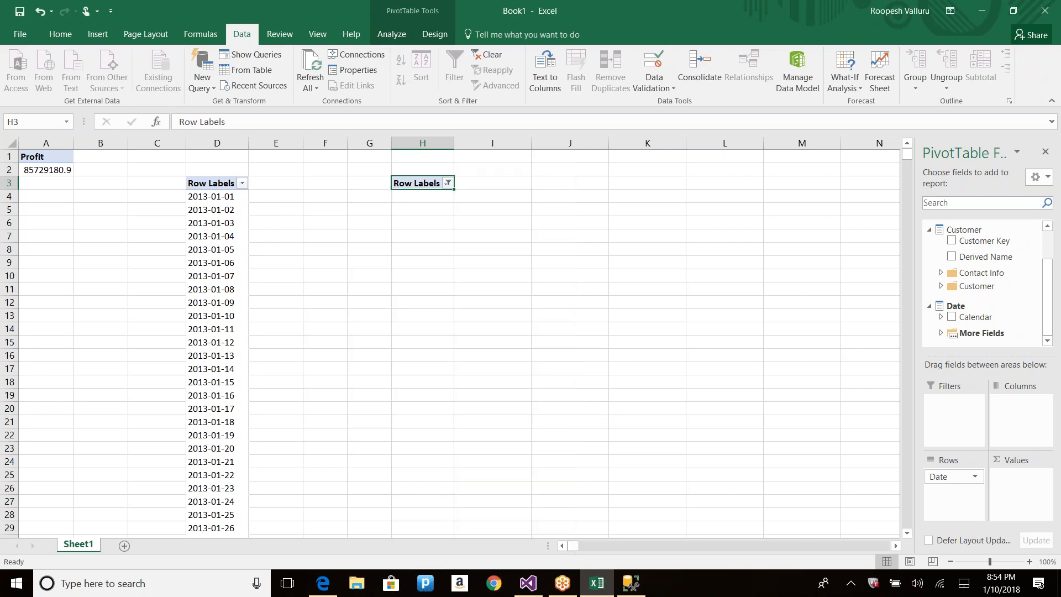
# Review the all-dates-in-period filters, set the column H PivotTable's date filter to Last Year, and look over the date filter options again.
pyautogui.click(447, 183)
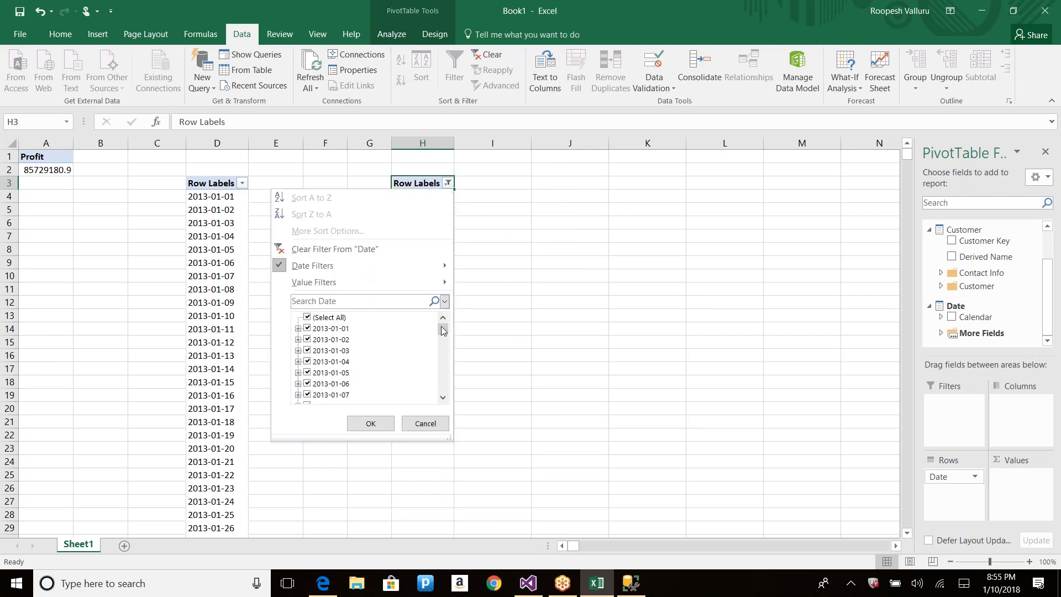
pyautogui.moveTo(447, 330); pyautogui.dragTo(462, 313)
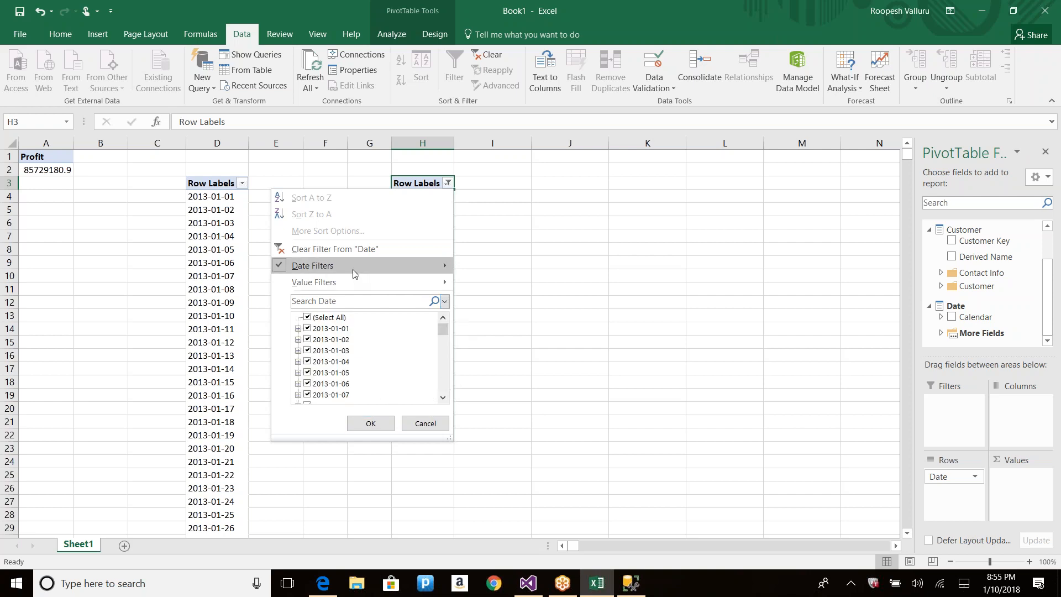
pyautogui.moveTo(354, 267)
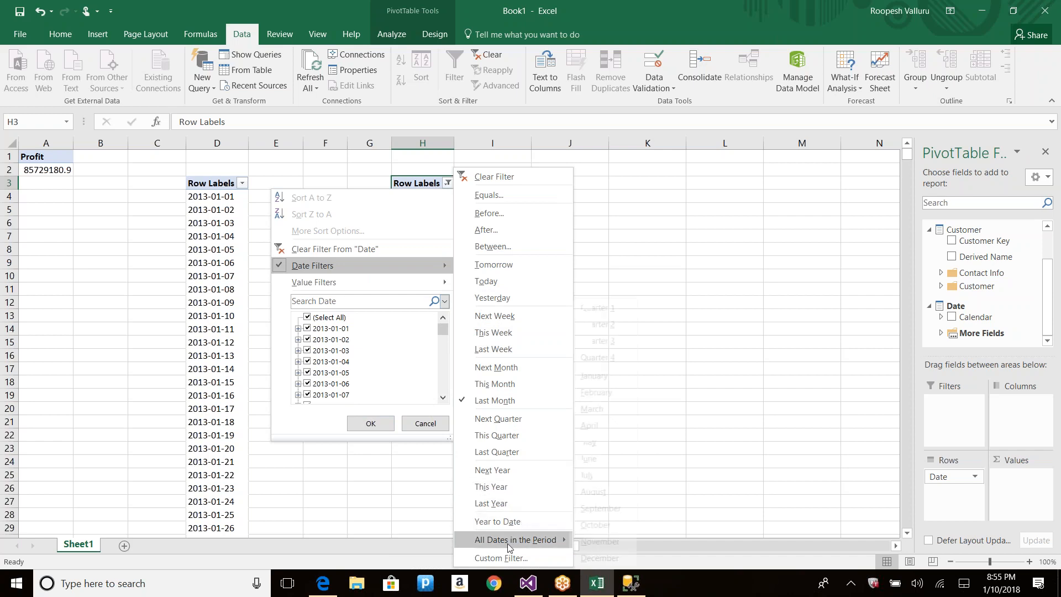
pyautogui.moveTo(512, 545)
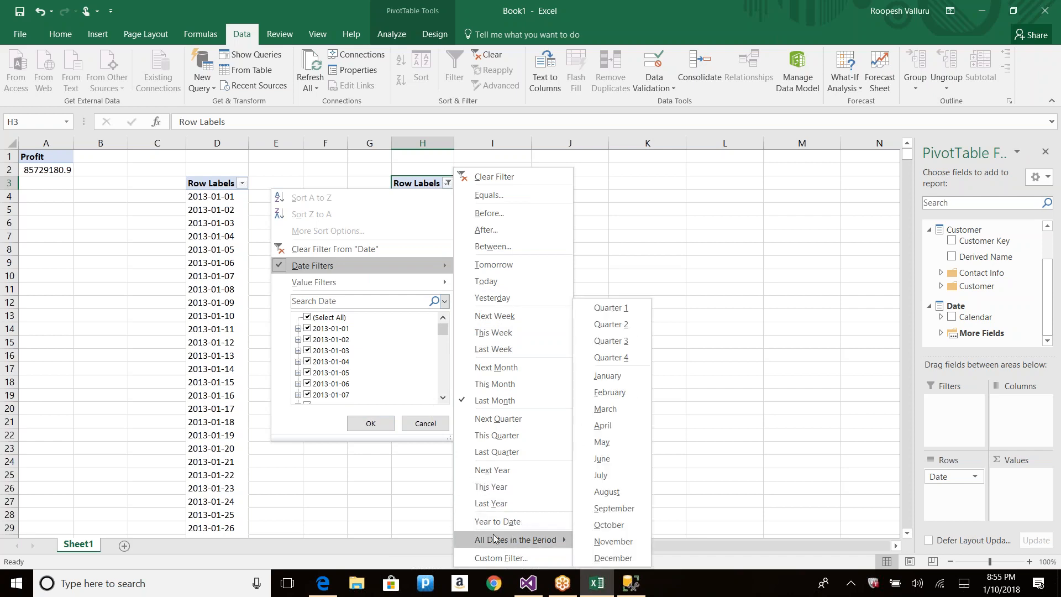
pyautogui.click(494, 504)
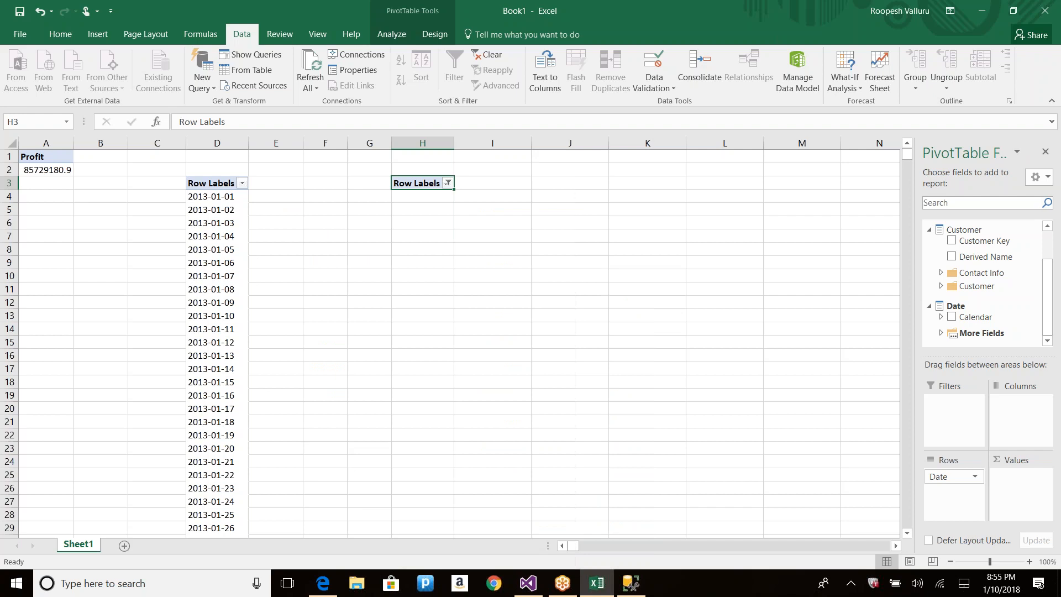
pyautogui.click(442, 183)
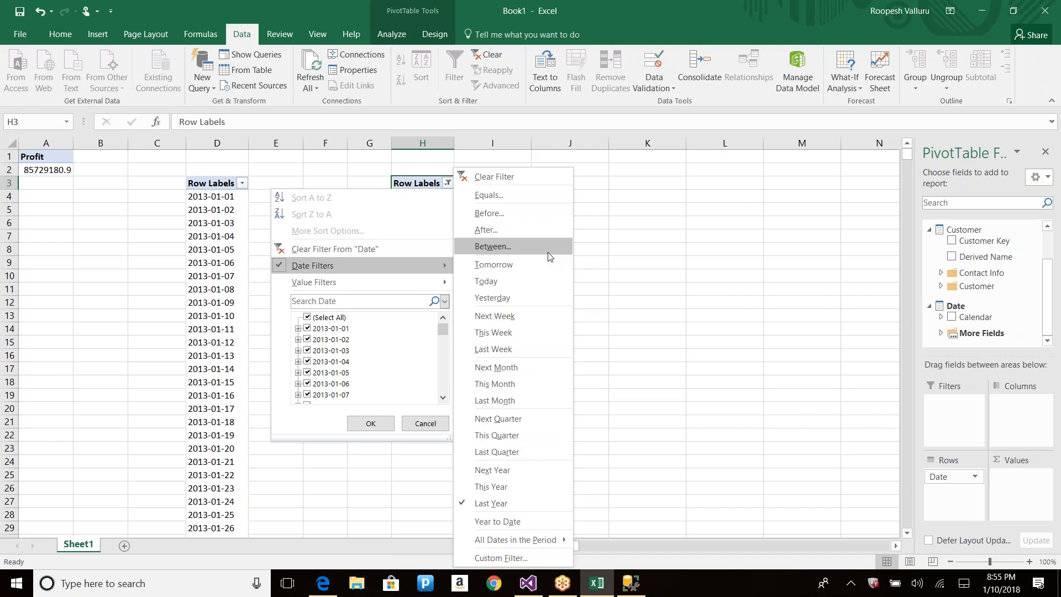
pyautogui.click(637, 237)
# Switch to Visual Studio and choose Key as the OrderBy property of the Calendar Year attribute.
pyautogui.hotkey('alt', 'Tab')
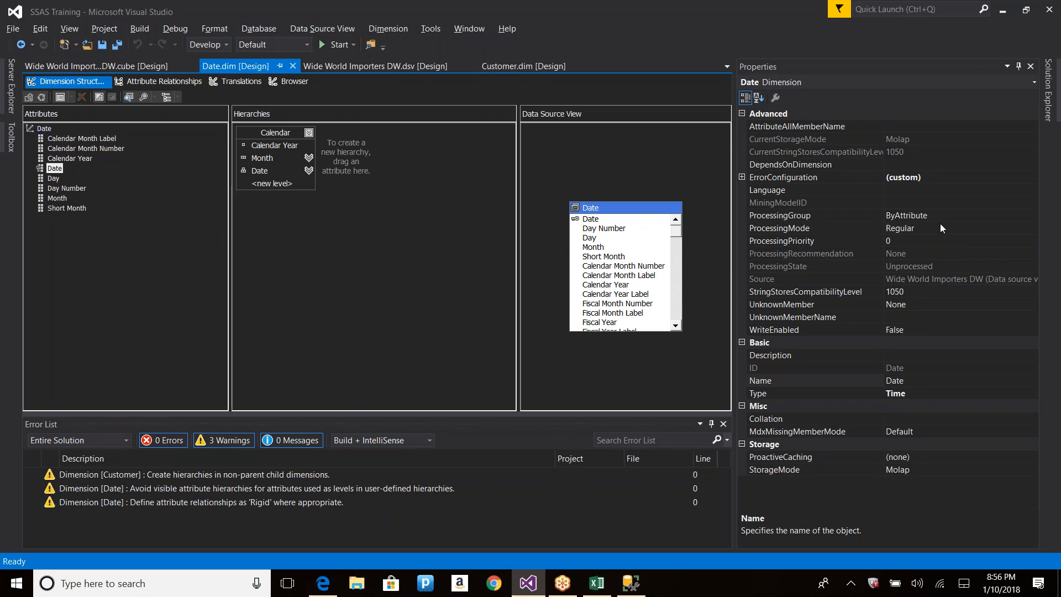
pyautogui.rightClick(68, 161)
pyautogui.click(1033, 134)
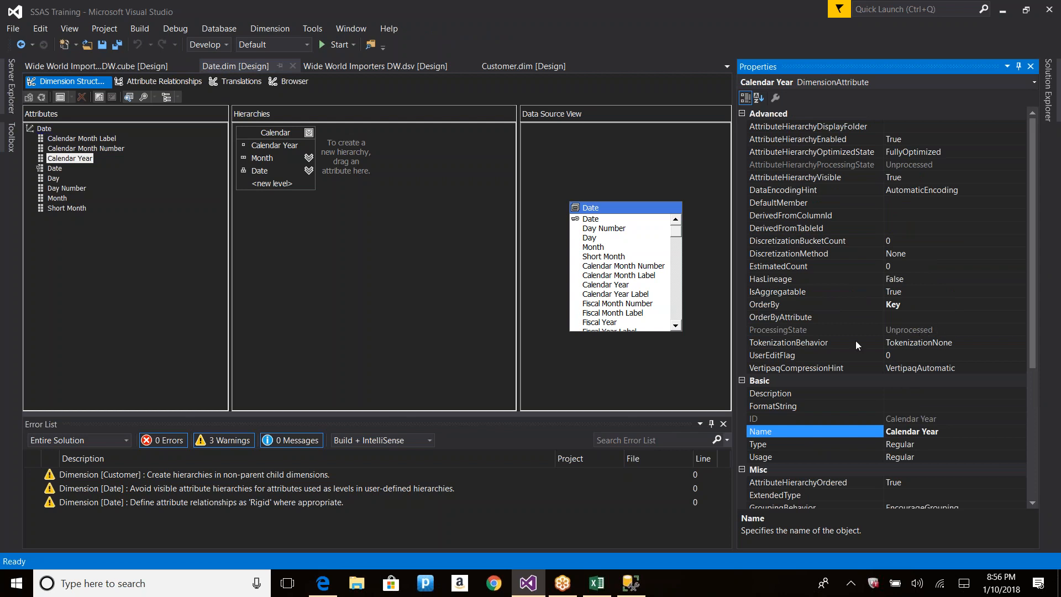
pyautogui.click(912, 306)
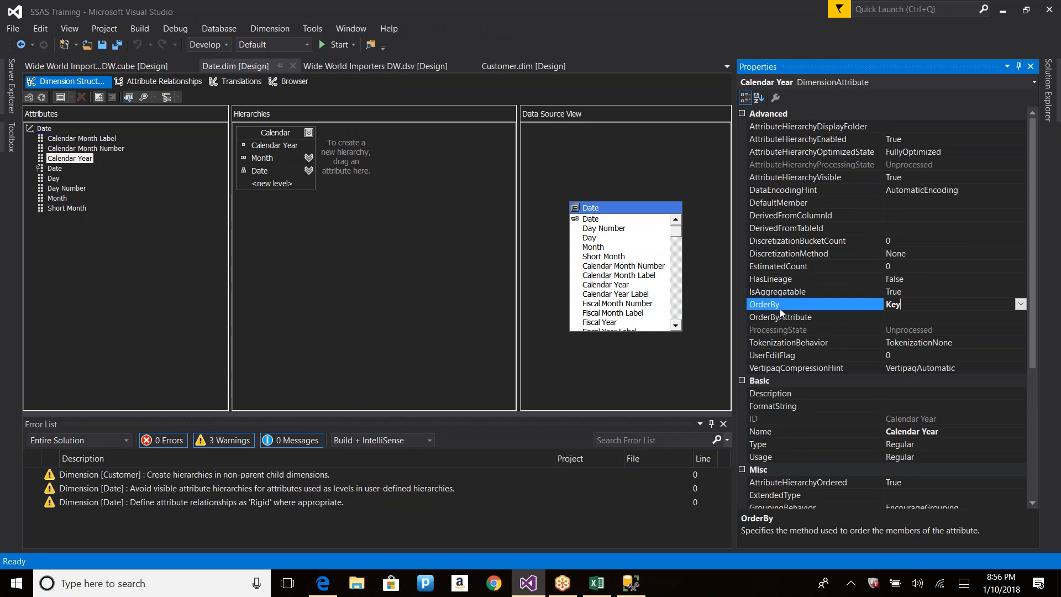
pyautogui.click(1021, 306)
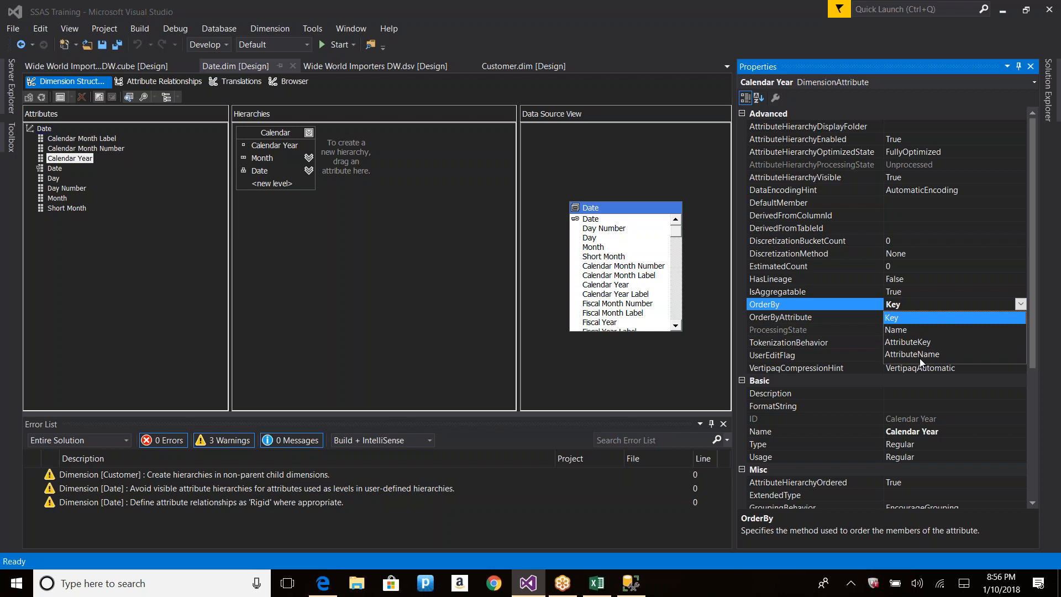
pyautogui.click(909, 318)
# Compare the KeyColumns and NameColumn bindings of the Calendar Year attribute.
pyautogui.moveTo(1033, 292); pyautogui.dragTo(1023, 470)
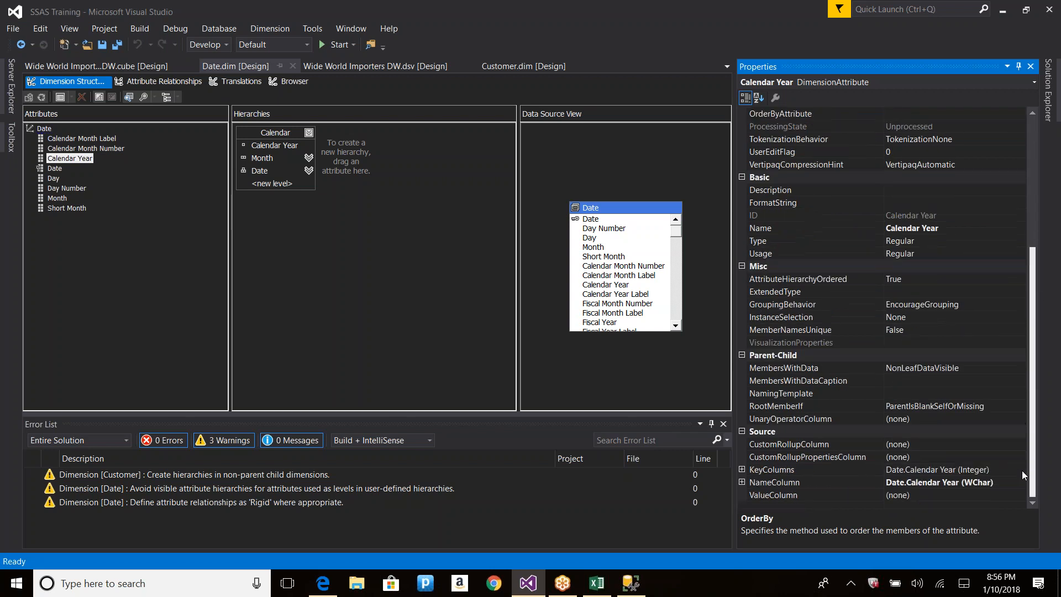
pyautogui.click(941, 469)
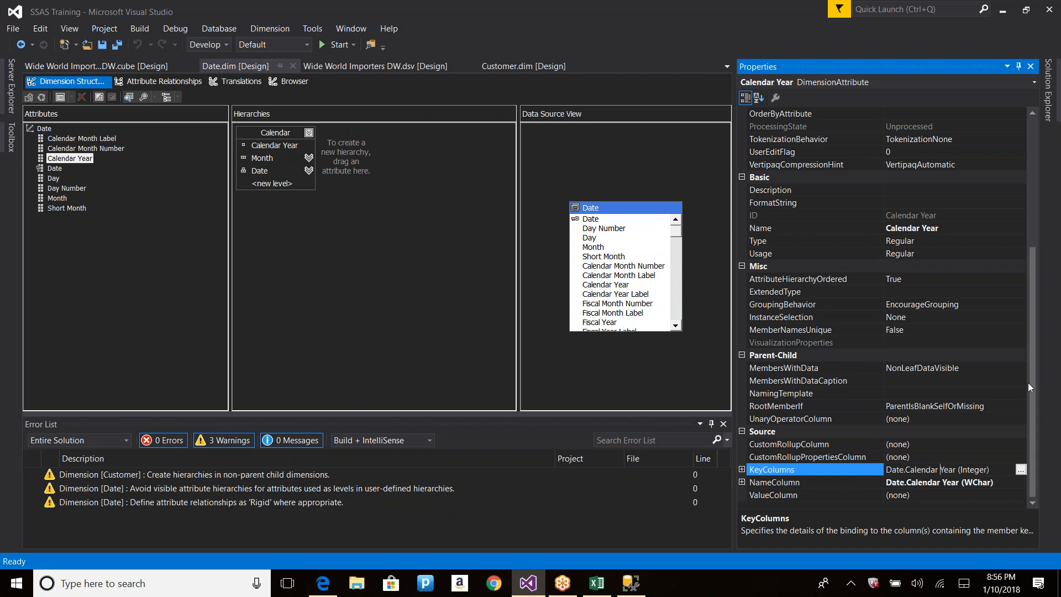
pyautogui.scroll(3, 1018, 409)
pyautogui.scroll(-3, 1006, 442)
pyautogui.click(1008, 483)
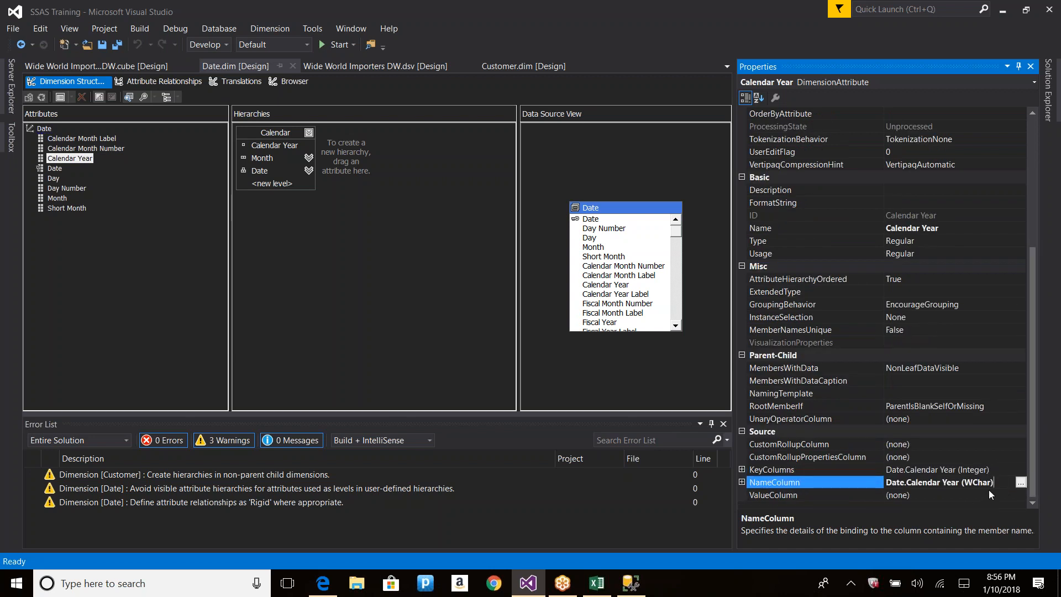
pyautogui.click(896, 471)
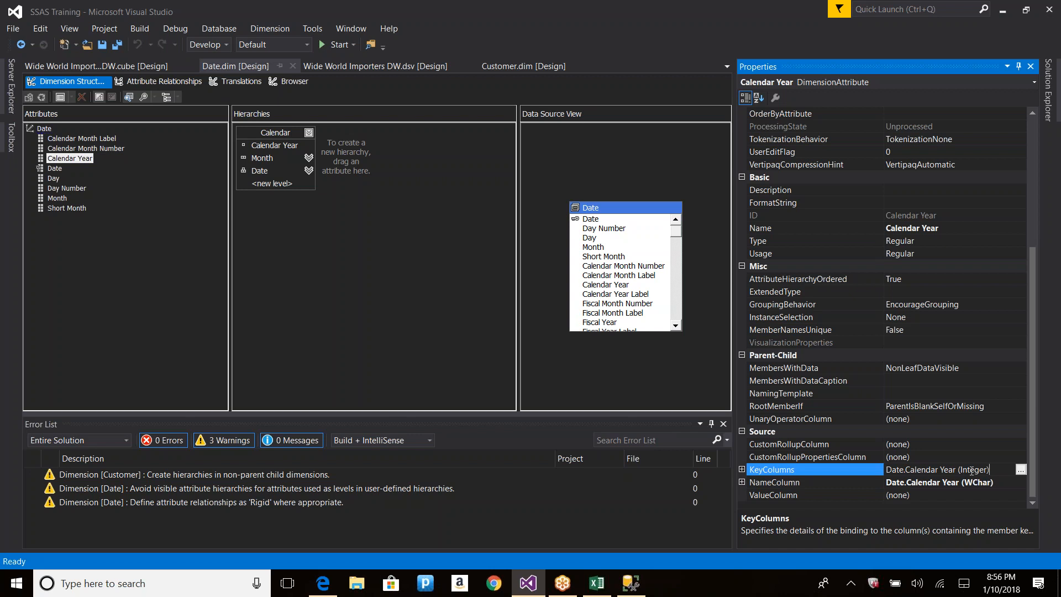
pyautogui.moveTo(990, 471); pyautogui.dragTo(881, 475)
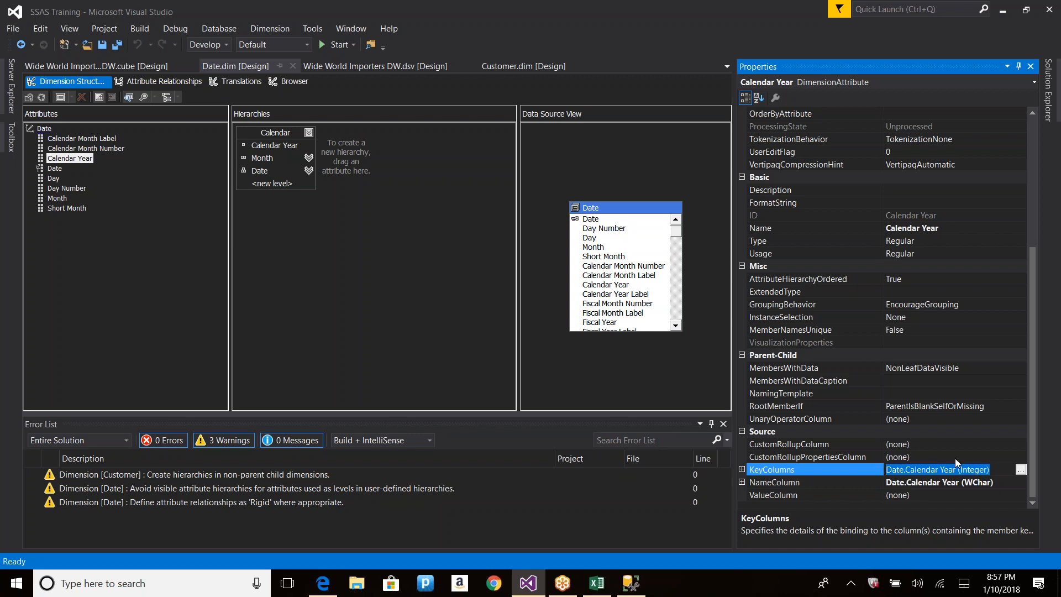
pyautogui.moveTo(1000, 481); pyautogui.dragTo(897, 482)
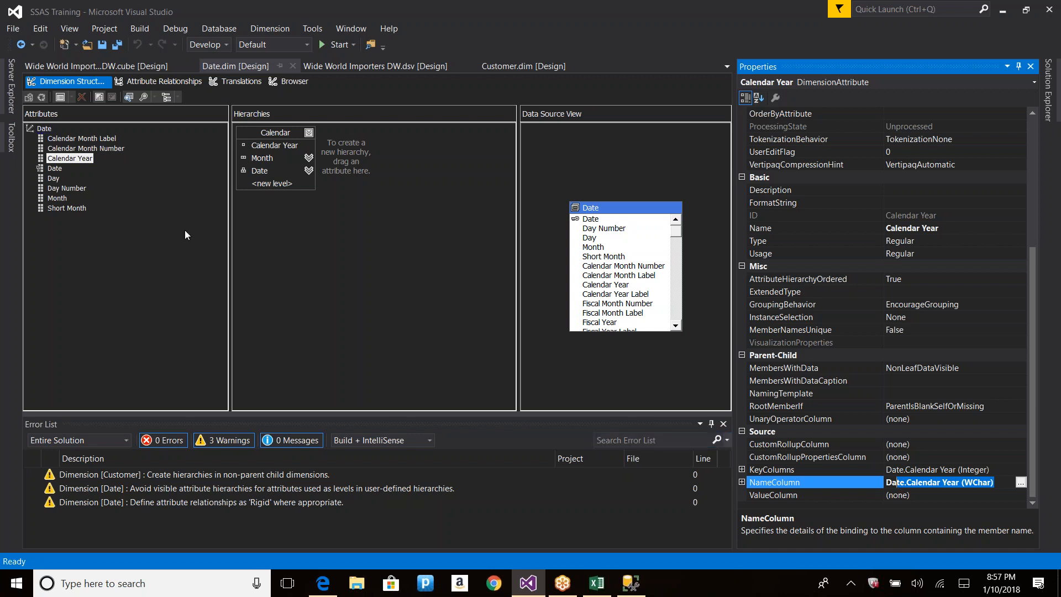
# Inspect the properties of the Month, Short Month and Calendar Month Number attributes in the Date dimension.
pyautogui.click(58, 198)
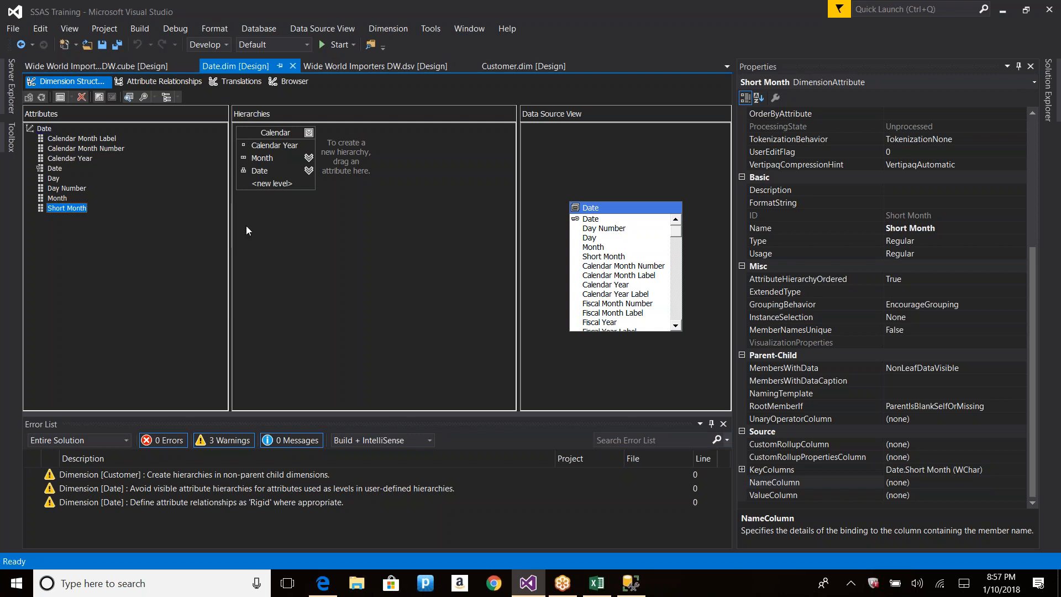
pyautogui.moveTo(1033, 379); pyautogui.dragTo(1040, 256)
pyautogui.click(86, 149)
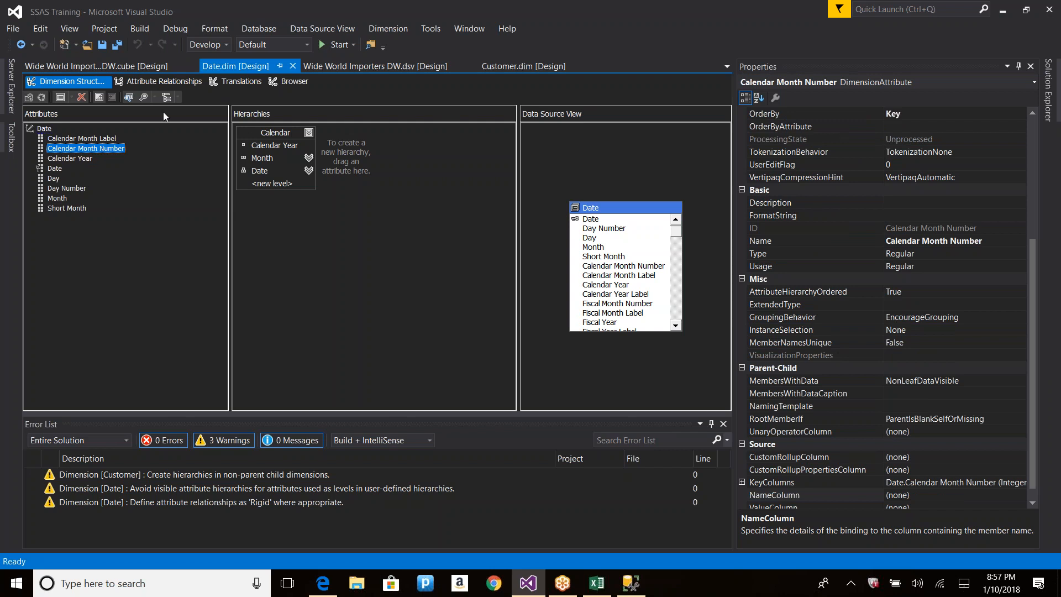
# Reconnect the Date dimension browser and examine the members of the Calendar Month Number hierarchy.
pyautogui.click(295, 82)
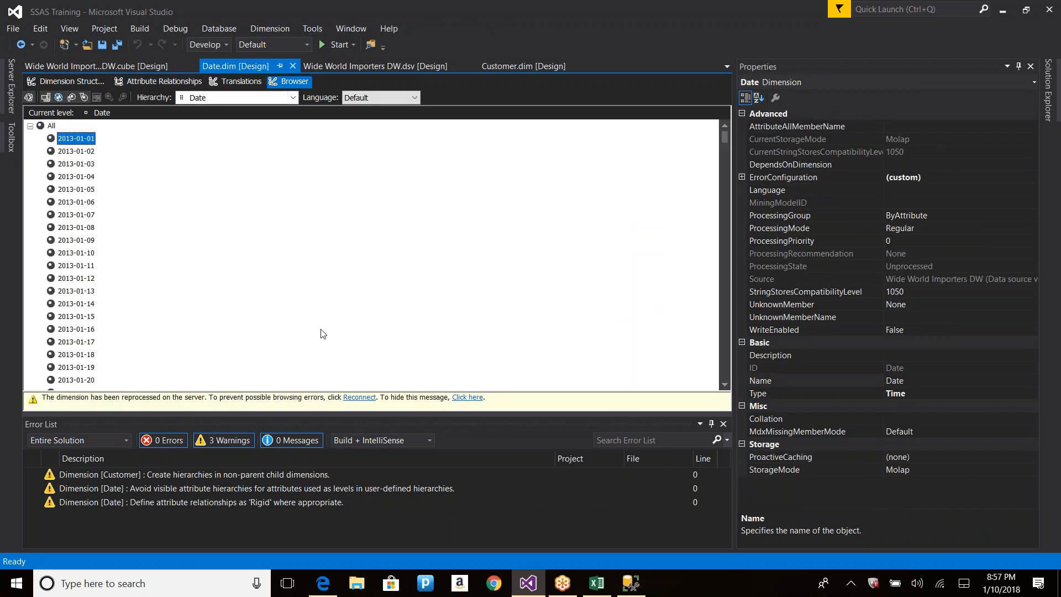
pyautogui.click(359, 397)
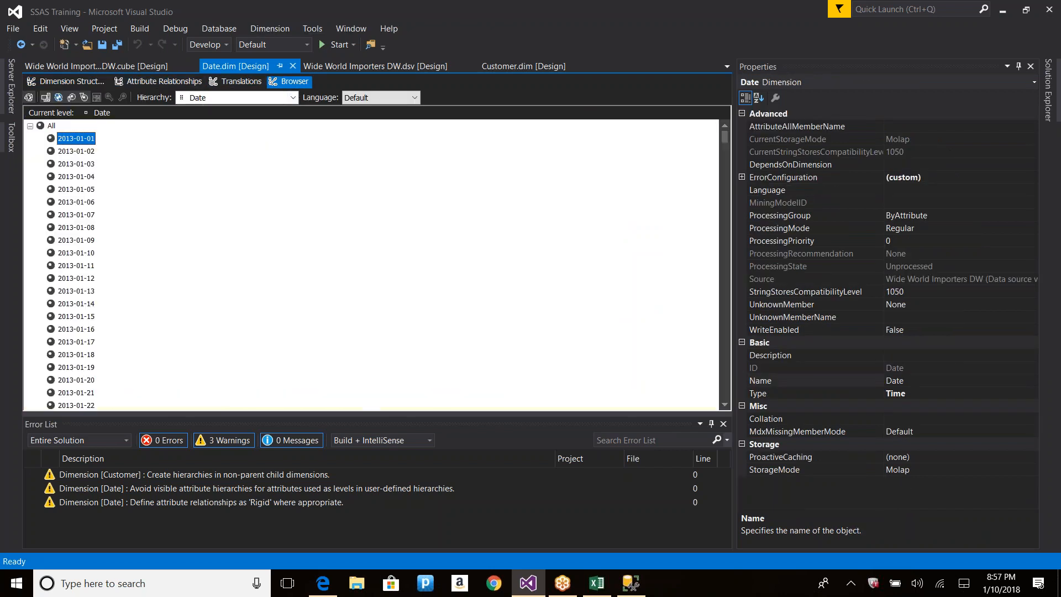
pyautogui.click(293, 97)
pyautogui.click(253, 141)
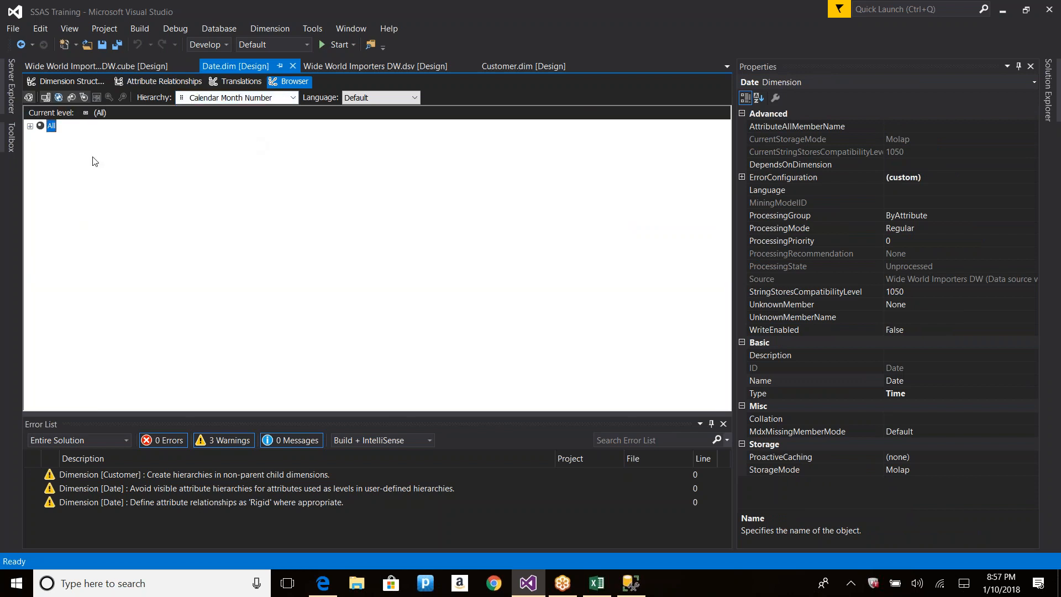
pyautogui.click(30, 126)
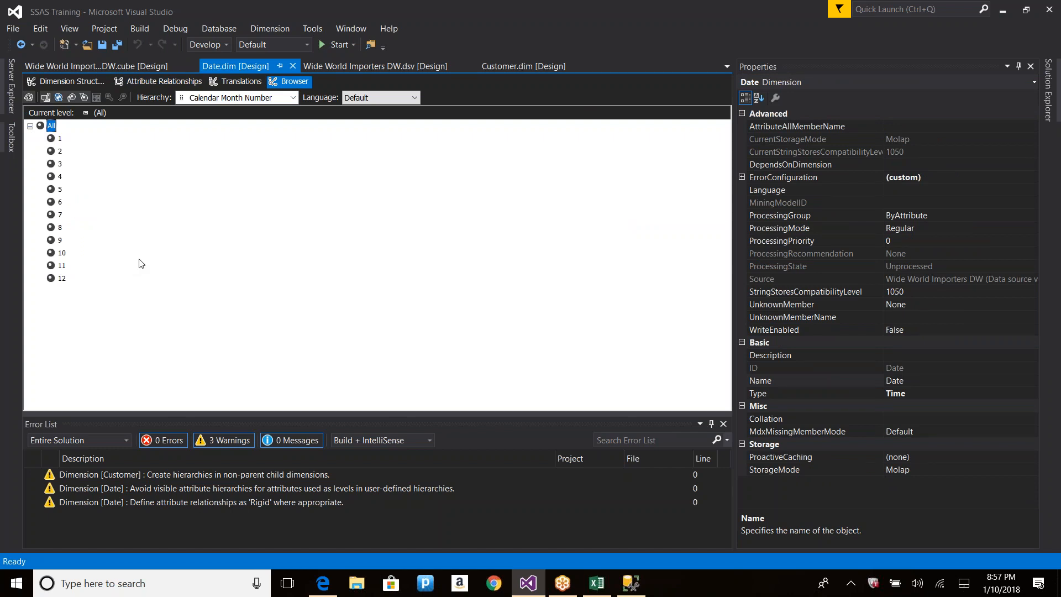
# Rename the Calendar Month Number attribute of the Date dimension to Calendar Month.
pyautogui.click(59, 84)
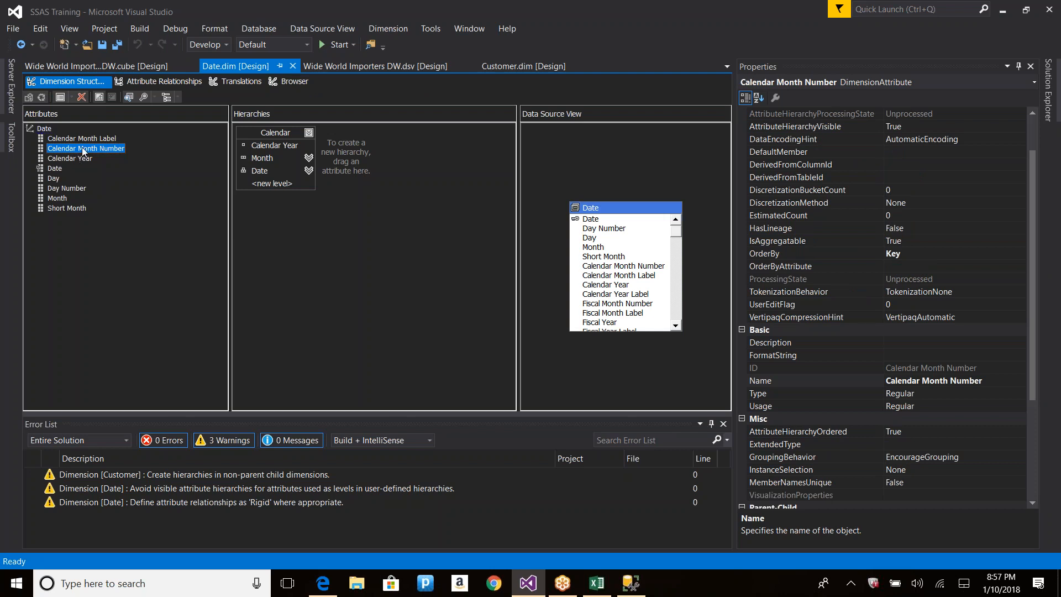
pyautogui.click(86, 159)
pyautogui.click(88, 149)
pyautogui.press('F2')
pyautogui.press('End')
pyautogui.press('BackSpace')
pyautogui.press('BackSpace')
pyautogui.press('BackSpace')
pyautogui.press('BackSpace')
pyautogui.press('BackSpace')
pyautogui.press('BackSpace')
pyautogui.press('BackSpace')
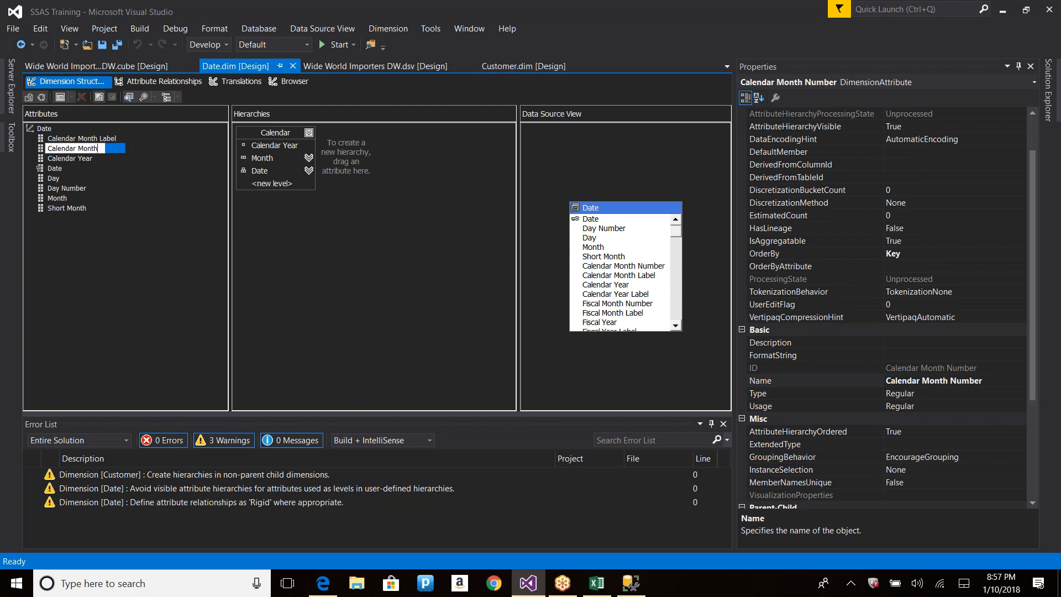
pyautogui.press('Return')
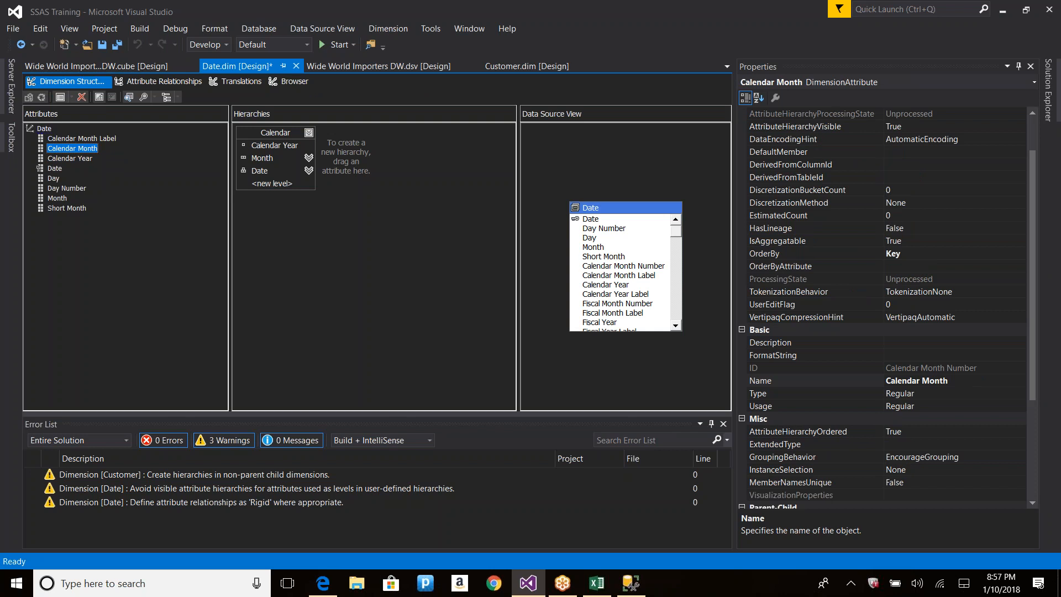
# Review the KeyColumns binding of the Calendar Month attribute and leave it without making changes.
pyautogui.rightClick(95, 150)
pyautogui.moveTo(1030, 383); pyautogui.dragTo(1016, 480)
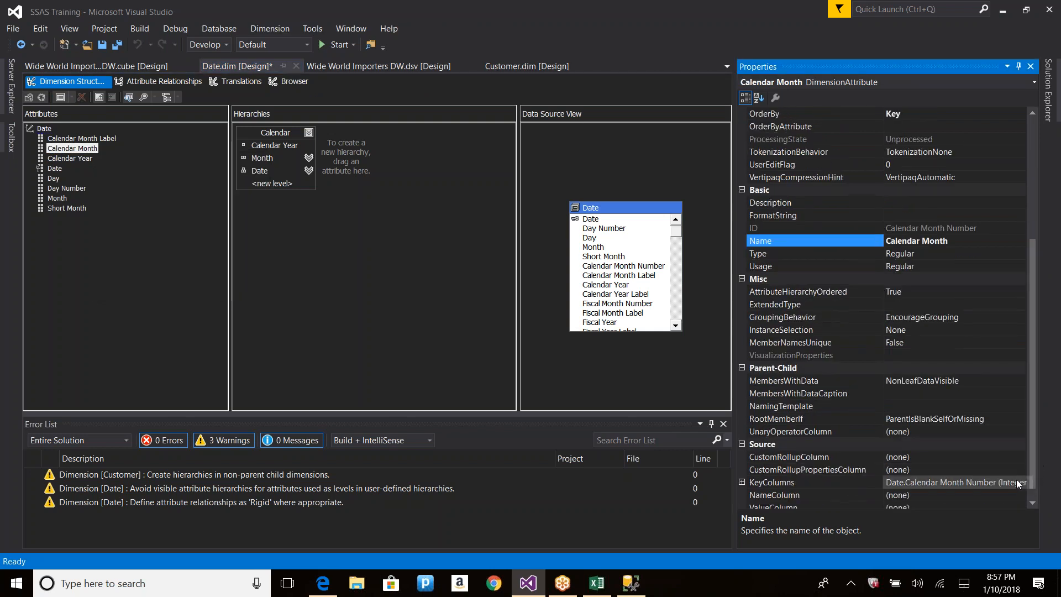
pyautogui.click(951, 483)
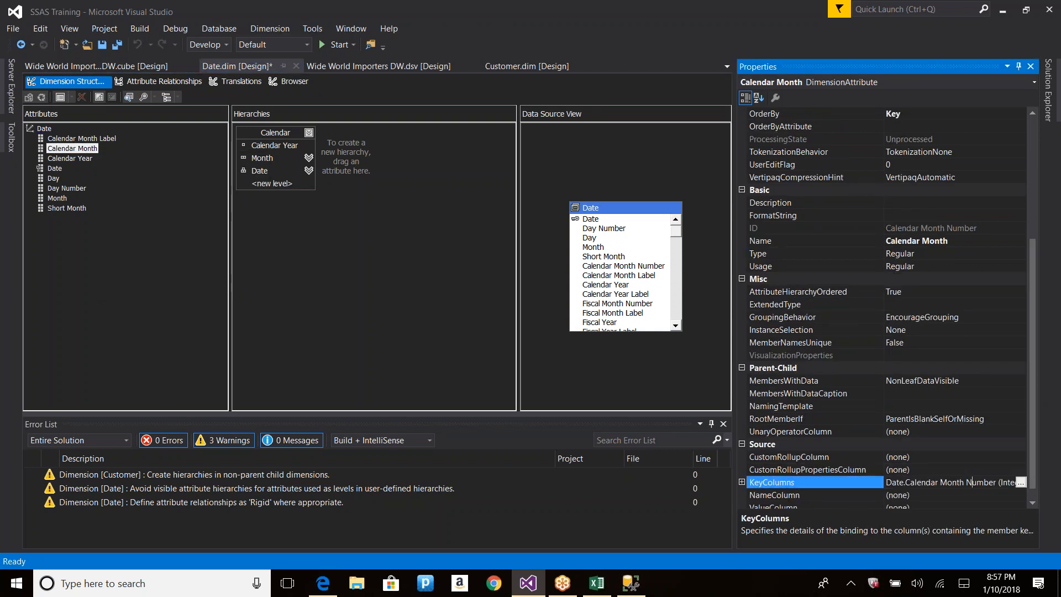
pyautogui.click(1021, 483)
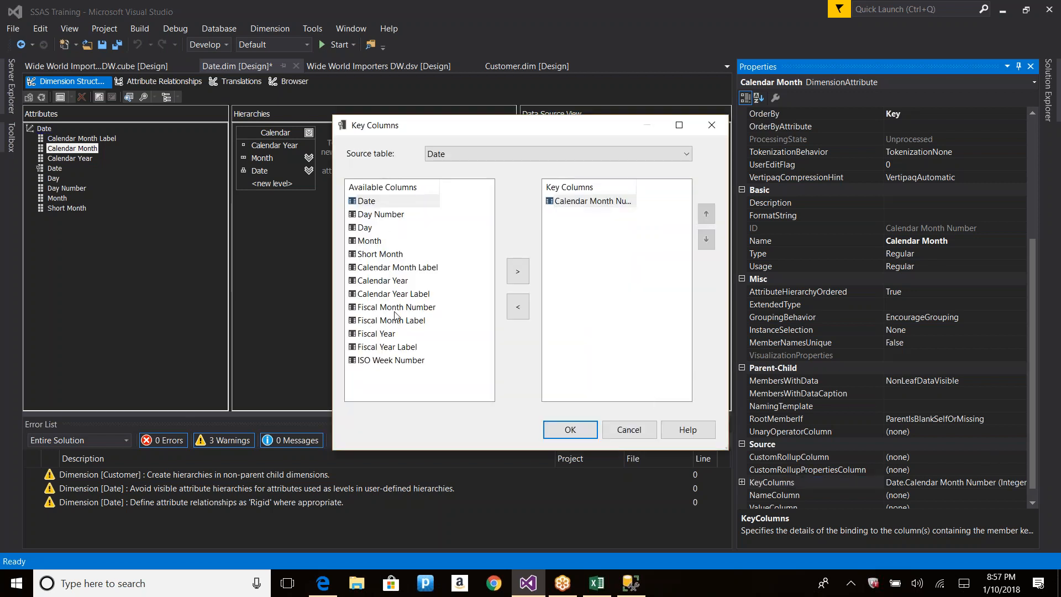
pyautogui.click(642, 430)
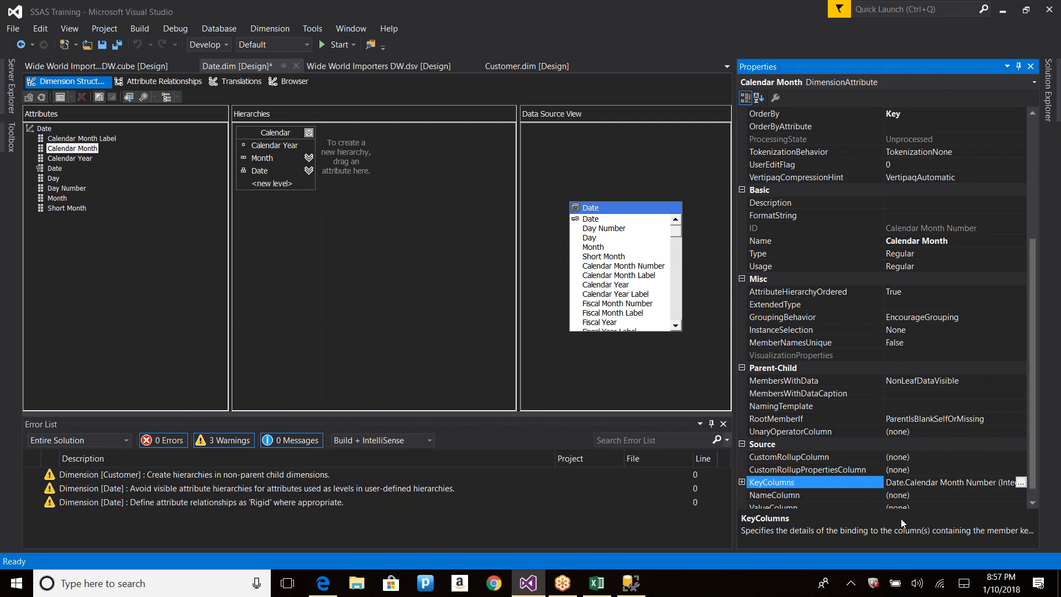
# Bind the Calendar Month attribute's NameColumn to the Month column of the Date table and compare it with KeyColumns.
pyautogui.click(912, 495)
pyautogui.click(1017, 496)
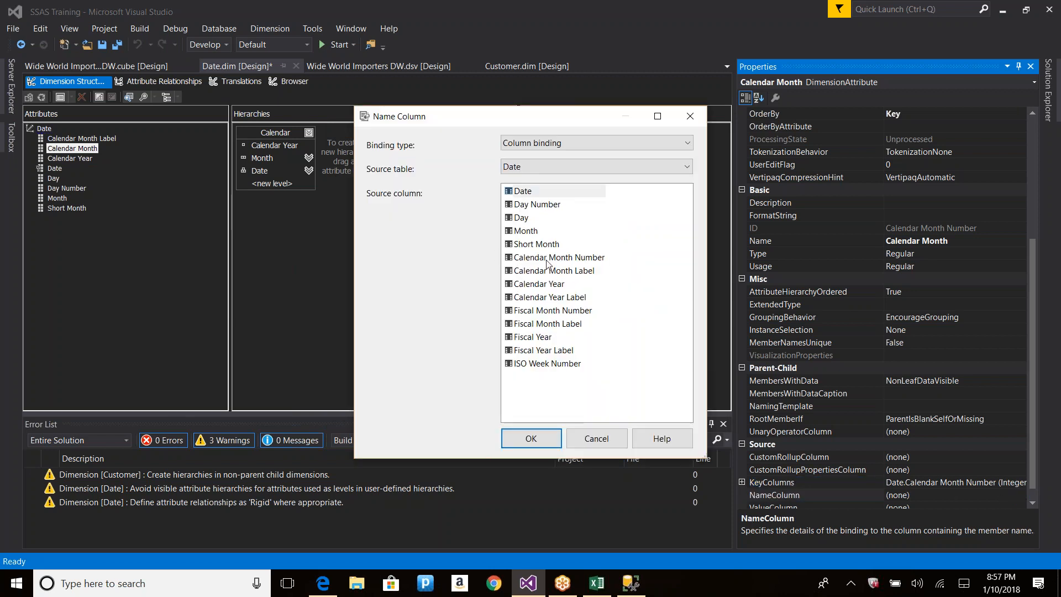
pyautogui.click(528, 231)
pyautogui.click(531, 436)
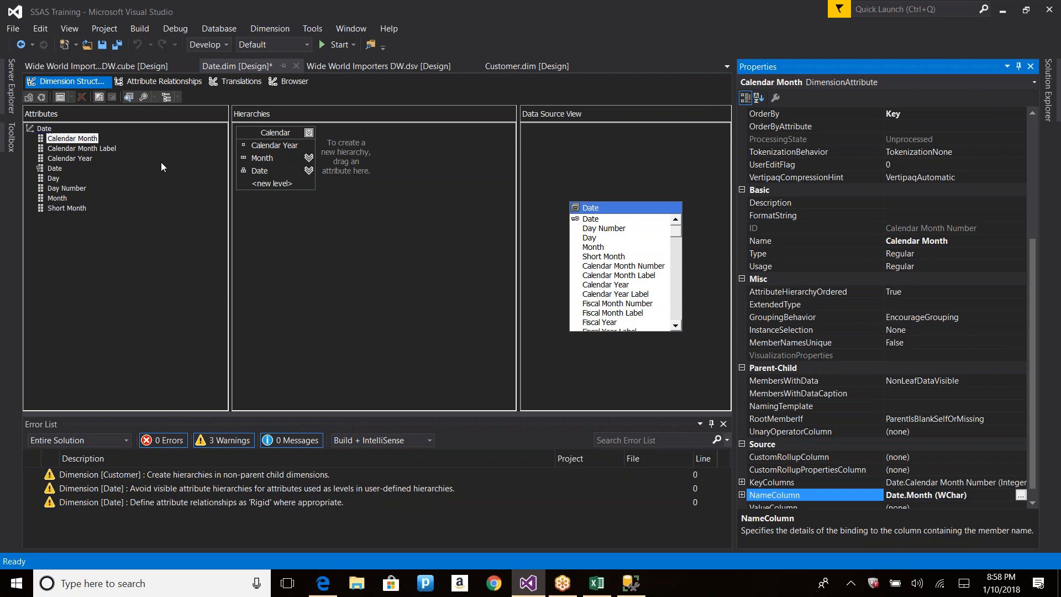
pyautogui.scroll(-1, 935, 476)
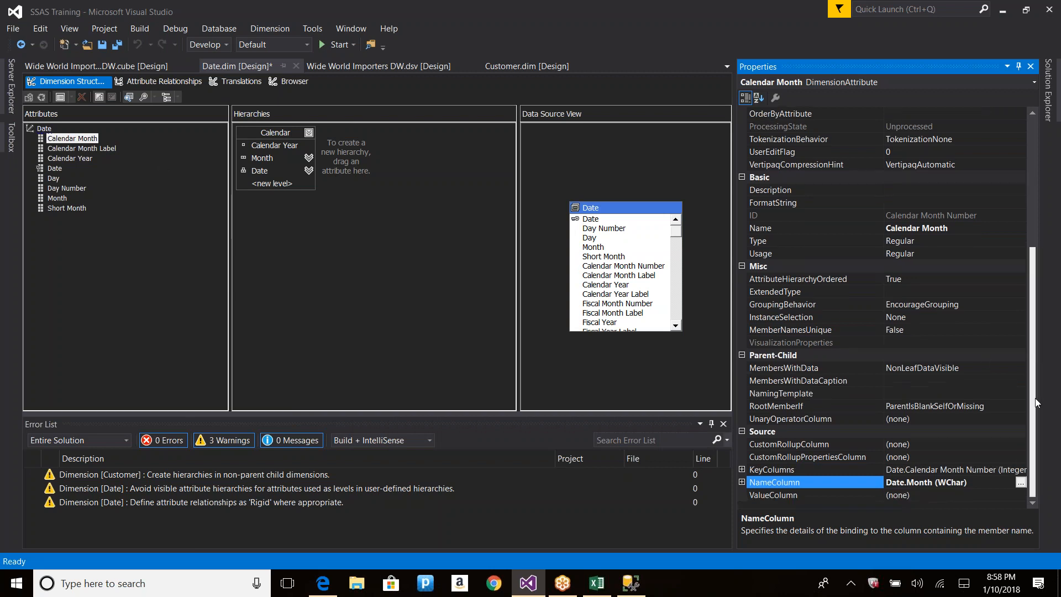
pyautogui.click(934, 480)
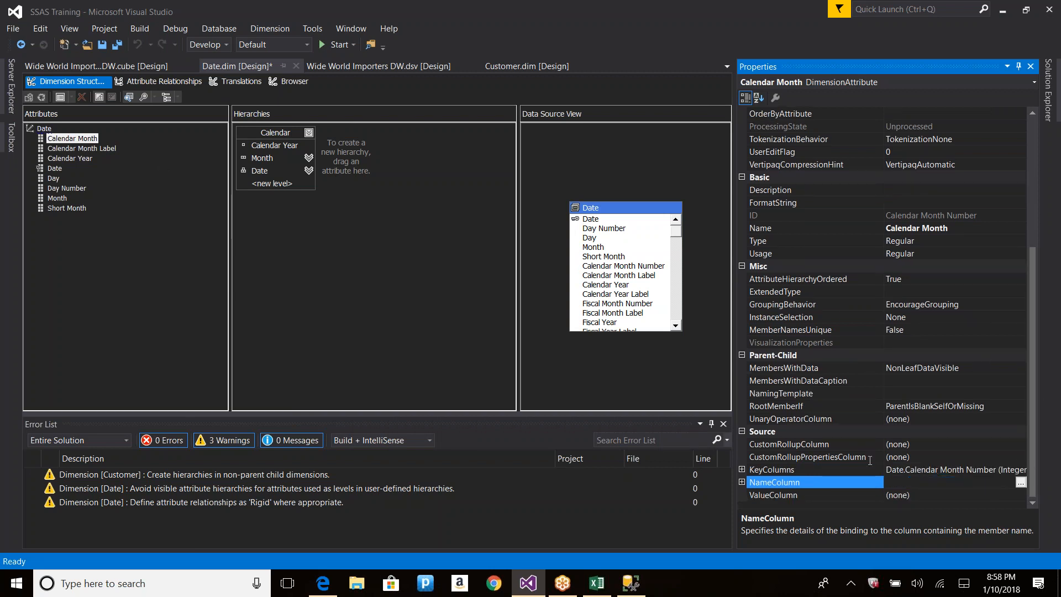
pyautogui.click(995, 471)
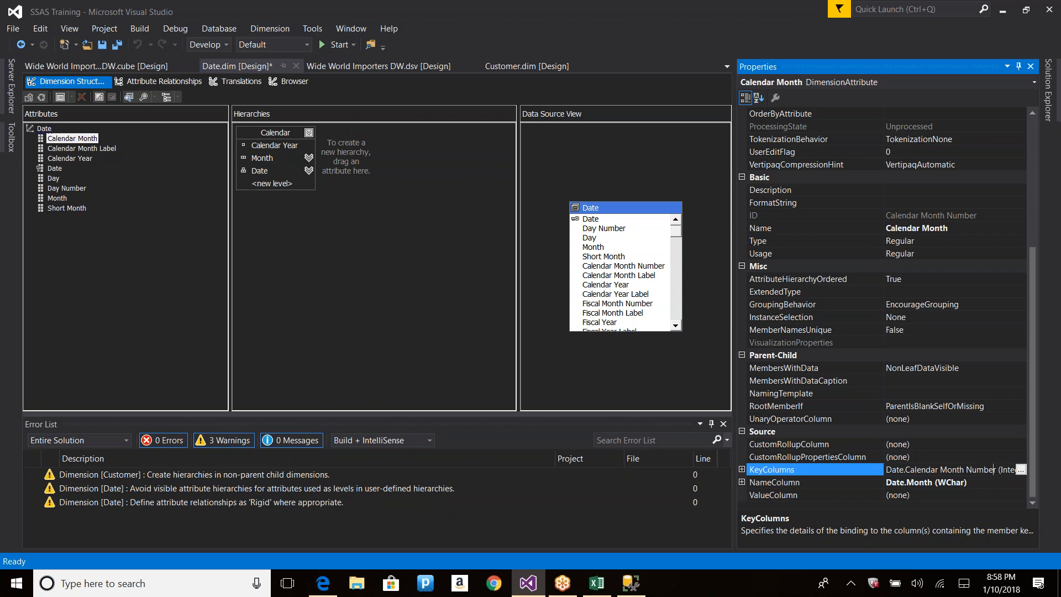
# Build and deploy the project, and process the Date dimension with Process Update.
pyautogui.click(46, 102)
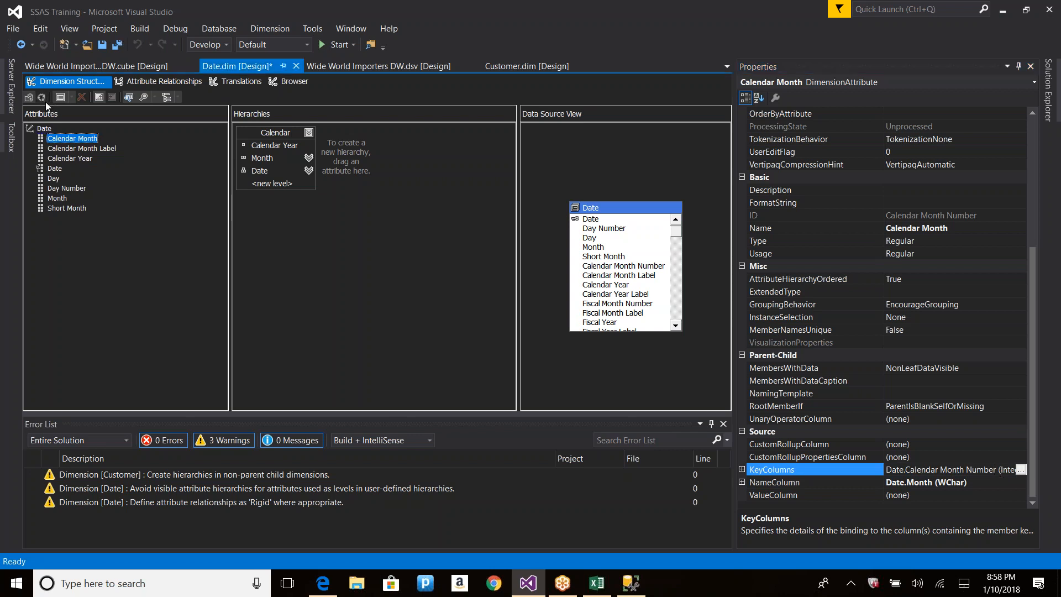
pyautogui.press('Return')
pyautogui.click(656, 323)
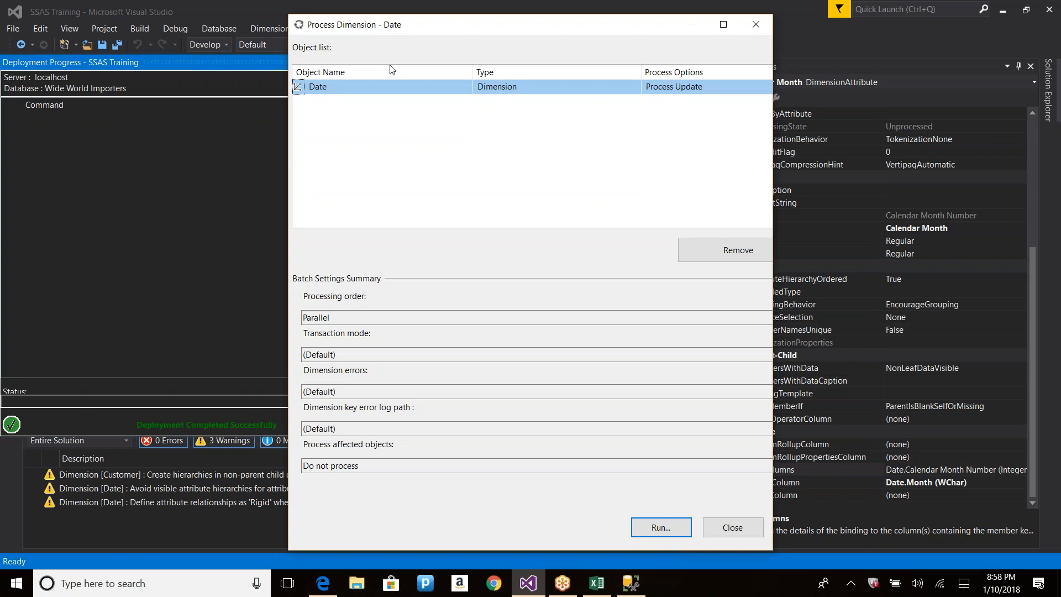
pyautogui.click(666, 526)
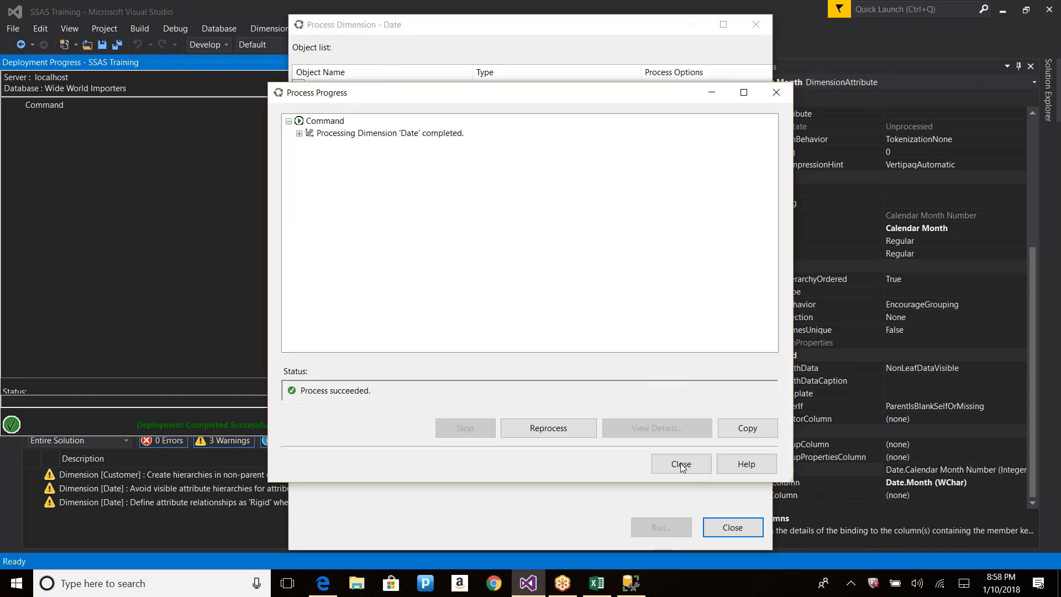
pyautogui.click(681, 464)
pyautogui.click(733, 527)
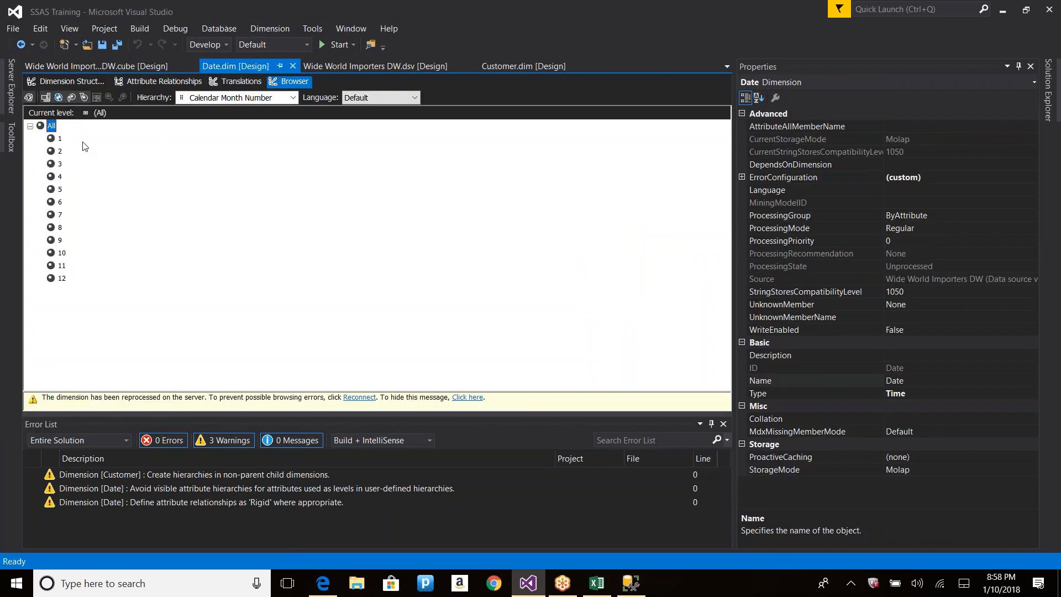
# Reconnect the dimension browser and examine the order of the members in the Calendar Month hierarchy.
pyautogui.click(354, 397)
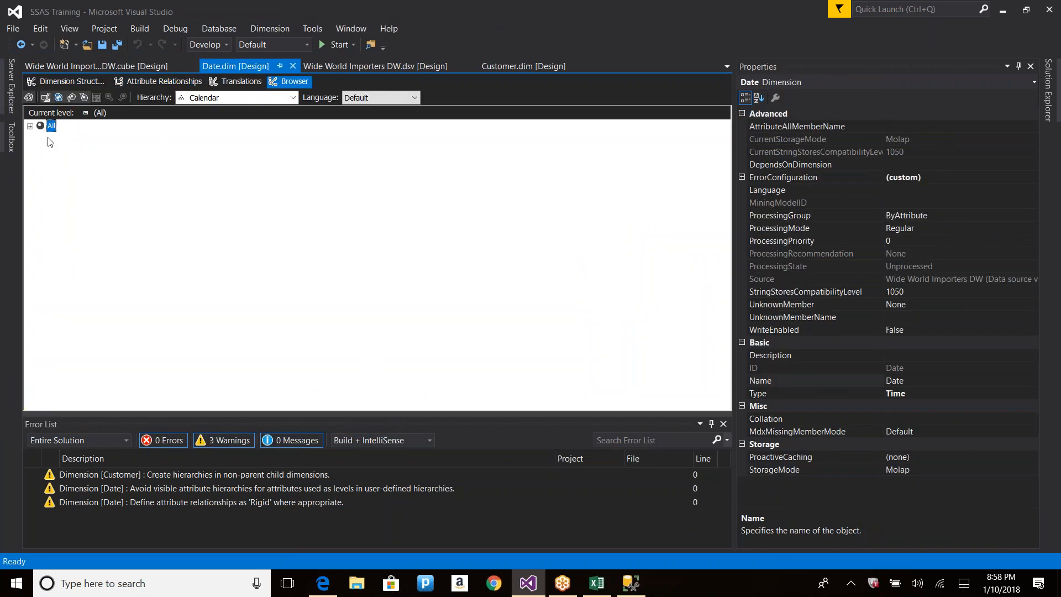
pyautogui.click(29, 126)
pyautogui.click(259, 100)
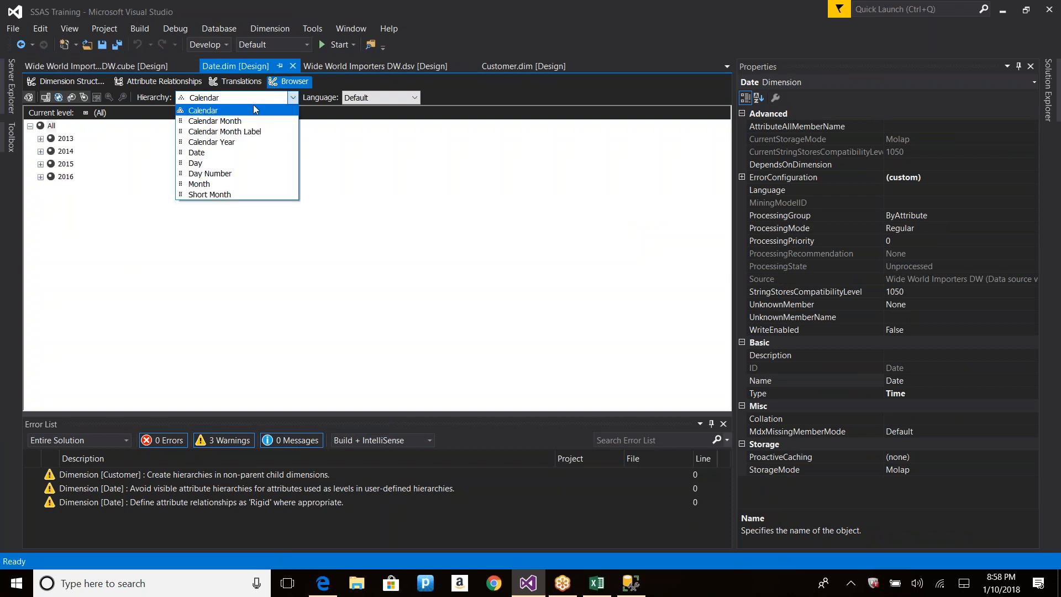
pyautogui.click(225, 129)
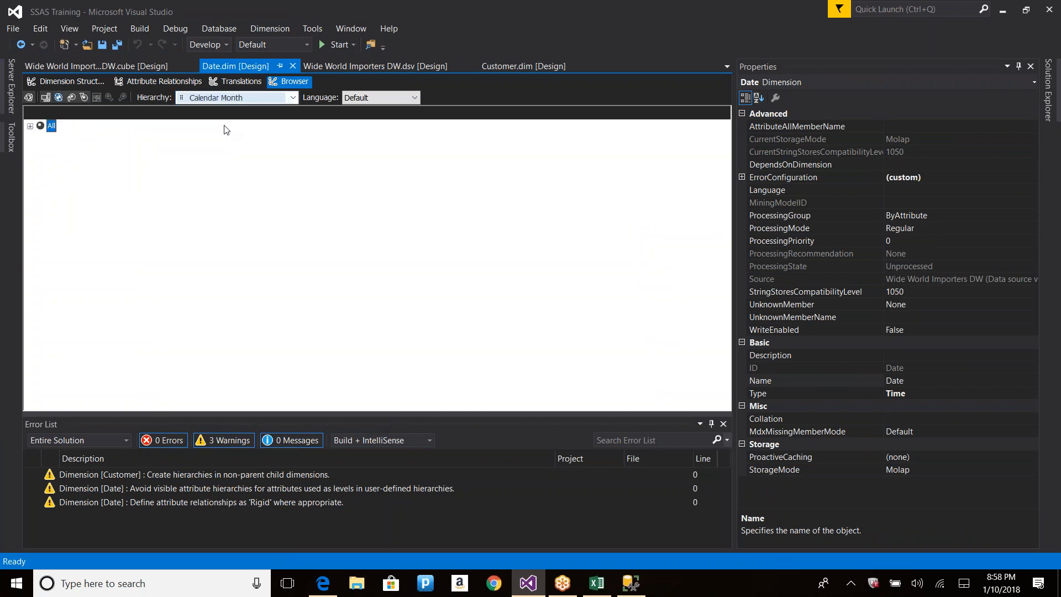
pyautogui.click(30, 126)
pyautogui.click(78, 139)
pyautogui.press('Down')
pyautogui.press('Down')
pyautogui.press('Down')
pyautogui.press('Down')
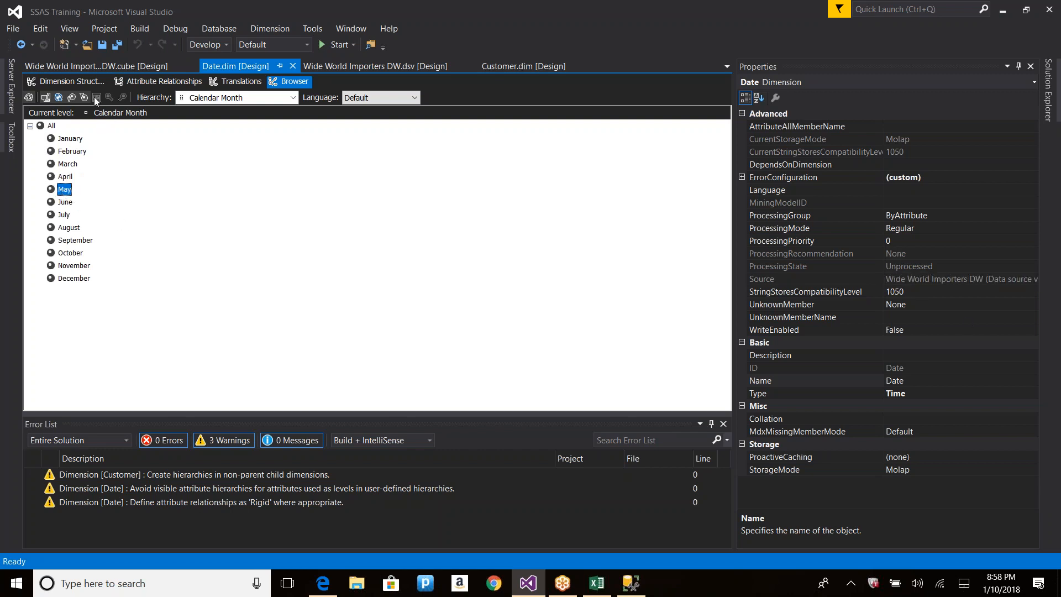
# Set the Calendar Month attribute's OrderBy property to Name and check its KeyColumns and NameColumn bindings.
pyautogui.click(68, 84)
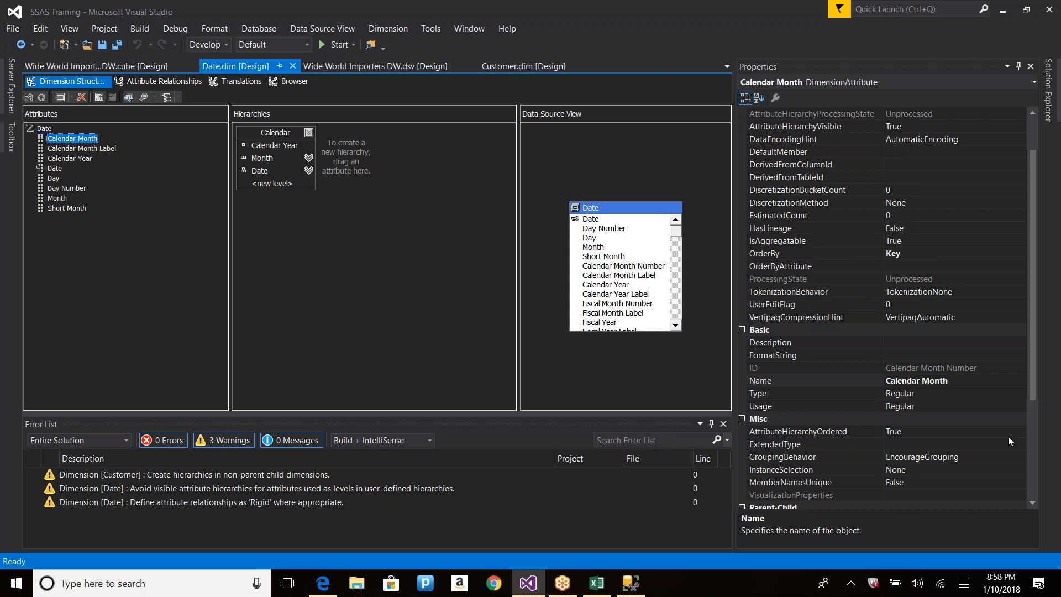
pyautogui.click(1035, 400)
pyautogui.moveTo(1035, 400); pyautogui.dragTo(1037, 486)
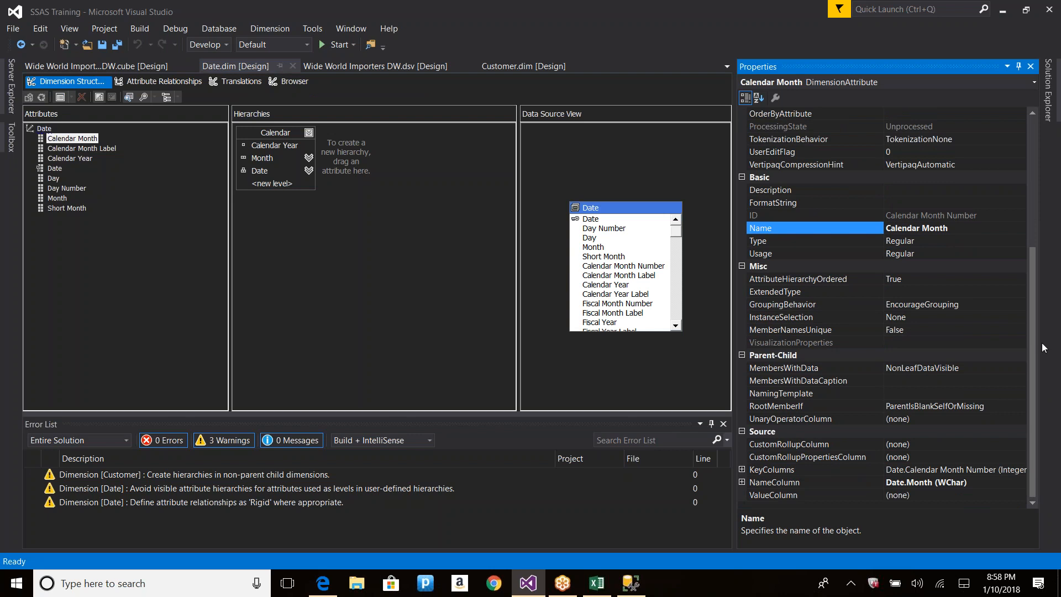
pyautogui.moveTo(1034, 264); pyautogui.dragTo(1046, 110)
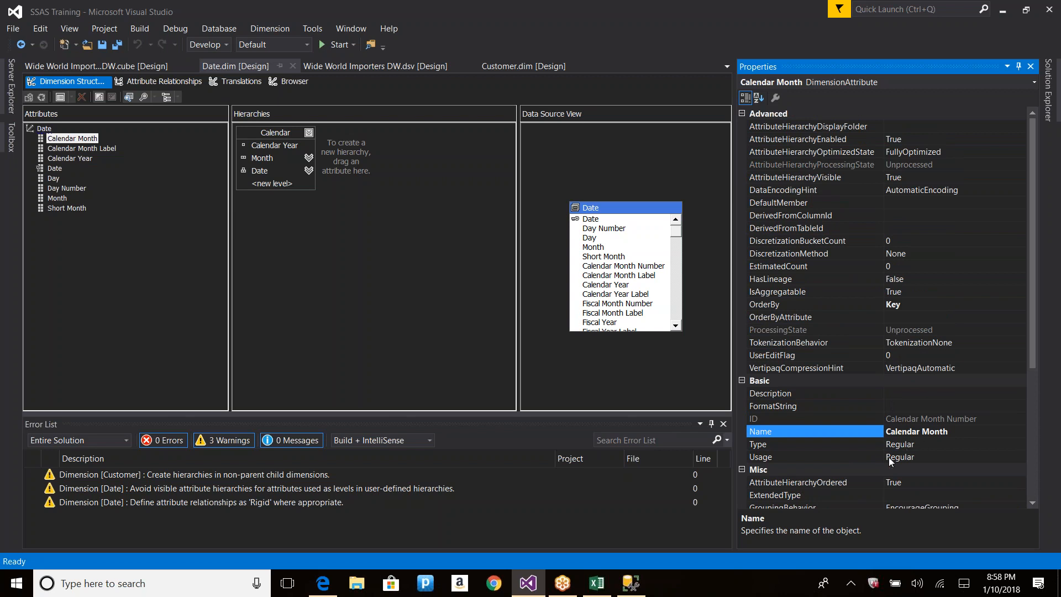
pyautogui.click(901, 305)
pyautogui.click(1021, 304)
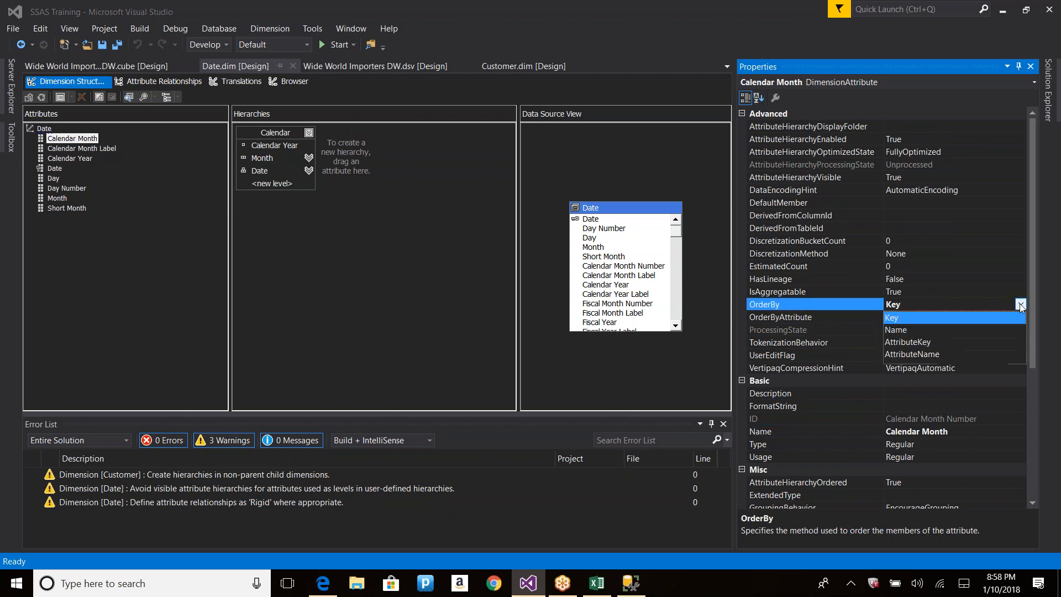
pyautogui.click(912, 330)
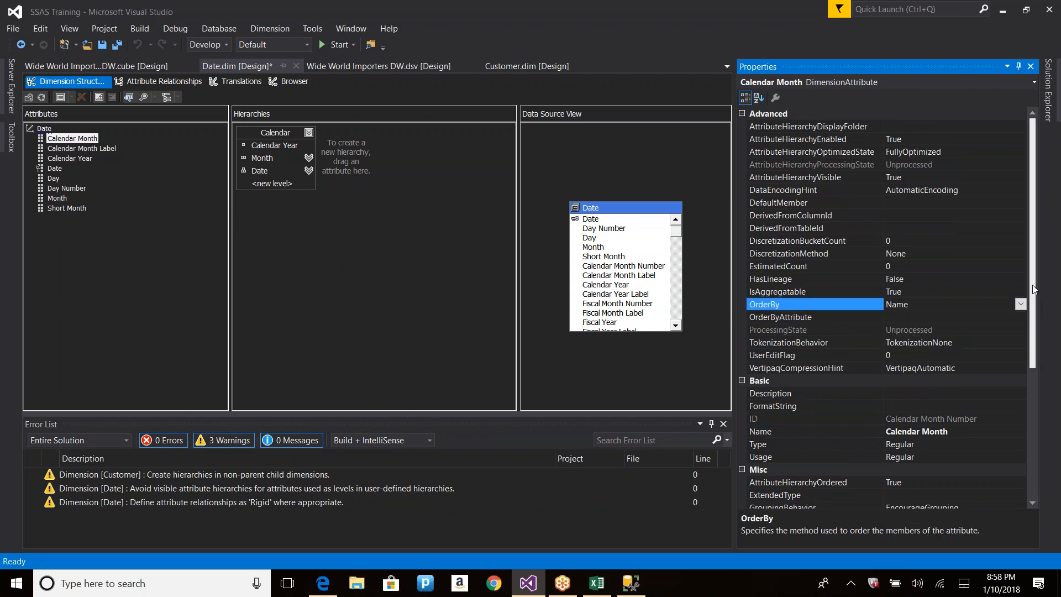
pyautogui.moveTo(1037, 285); pyautogui.dragTo(1036, 415)
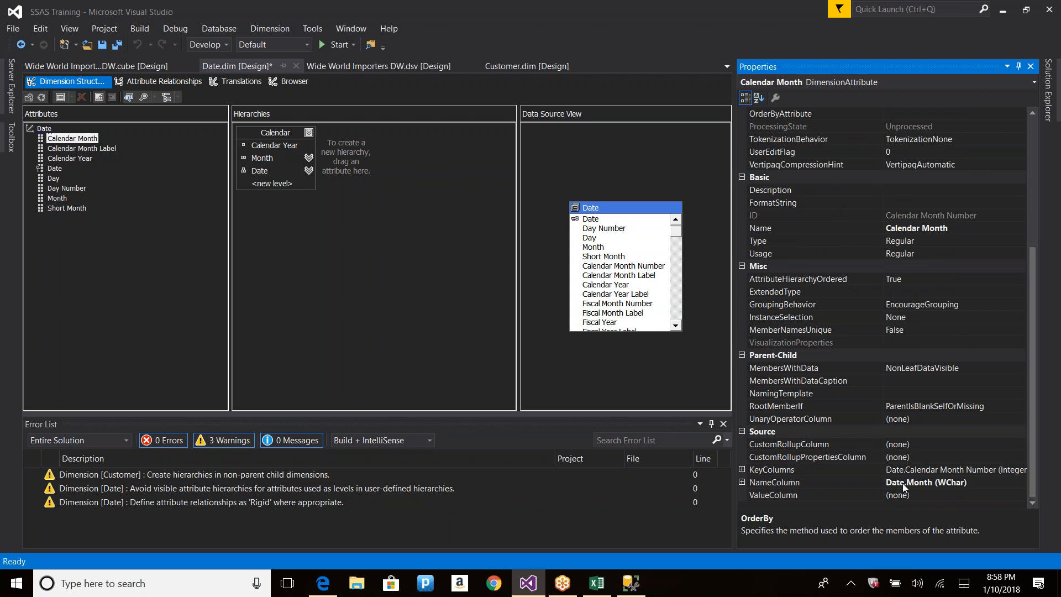
pyautogui.click(806, 474)
pyautogui.click(808, 484)
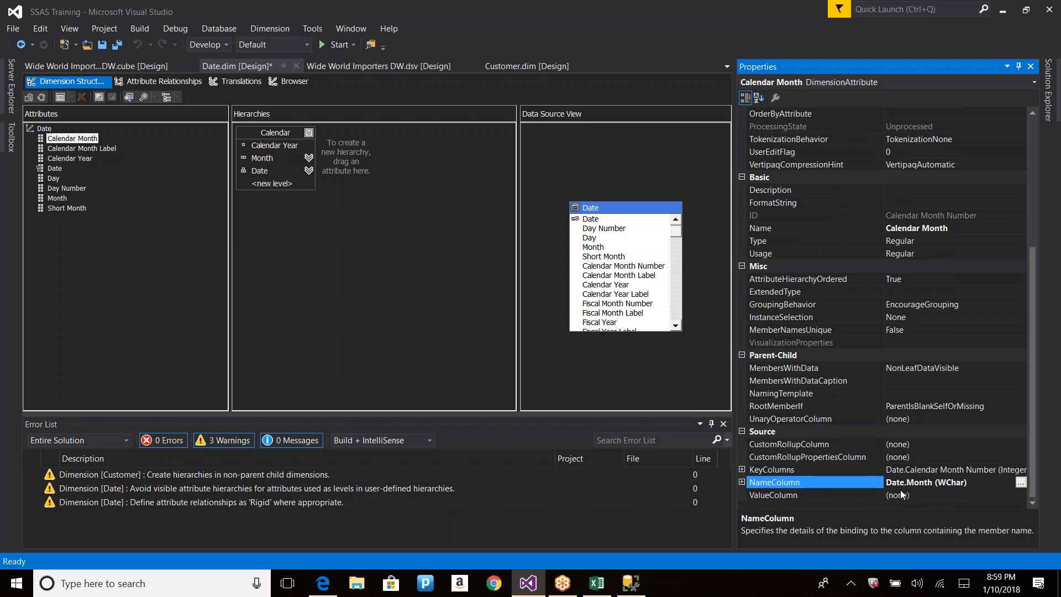
# Build and deploy the project, and process the Date dimension with Process Full.
pyautogui.click(42, 97)
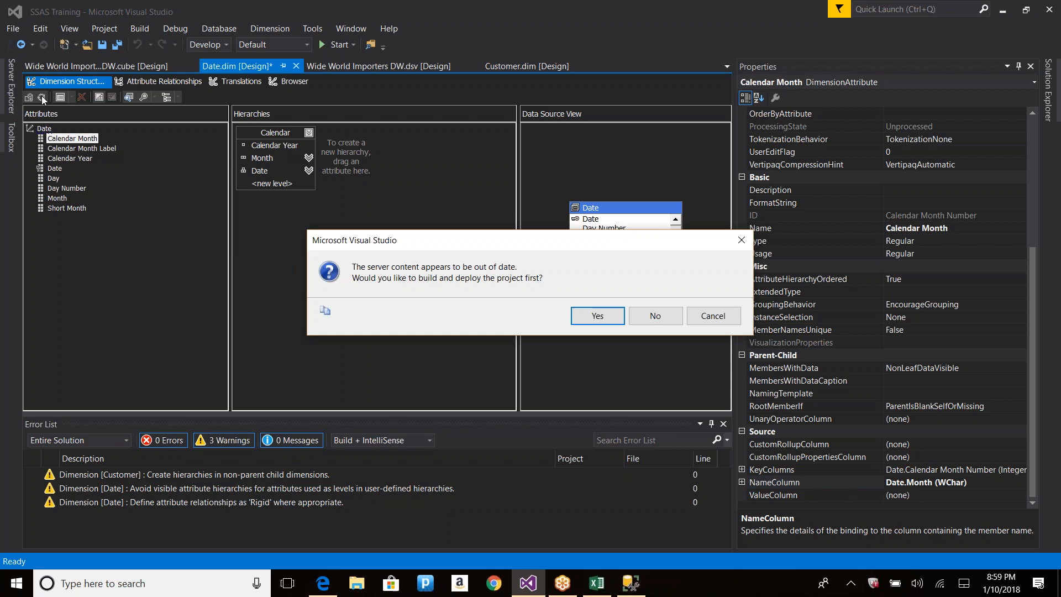
pyautogui.press('Return')
pyautogui.press('Return')
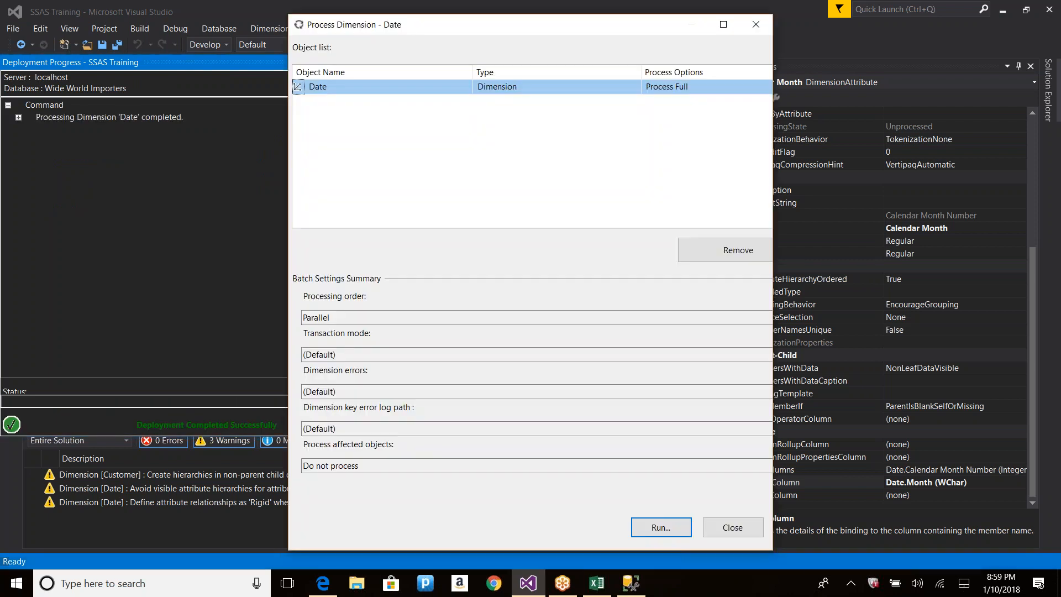
pyautogui.click(641, 524)
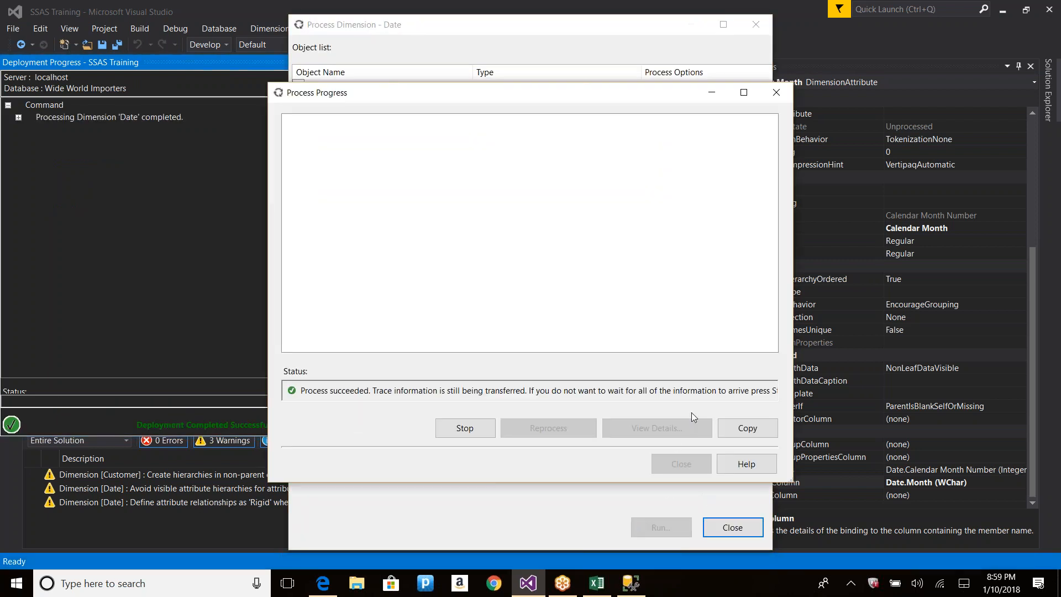
pyautogui.click(682, 465)
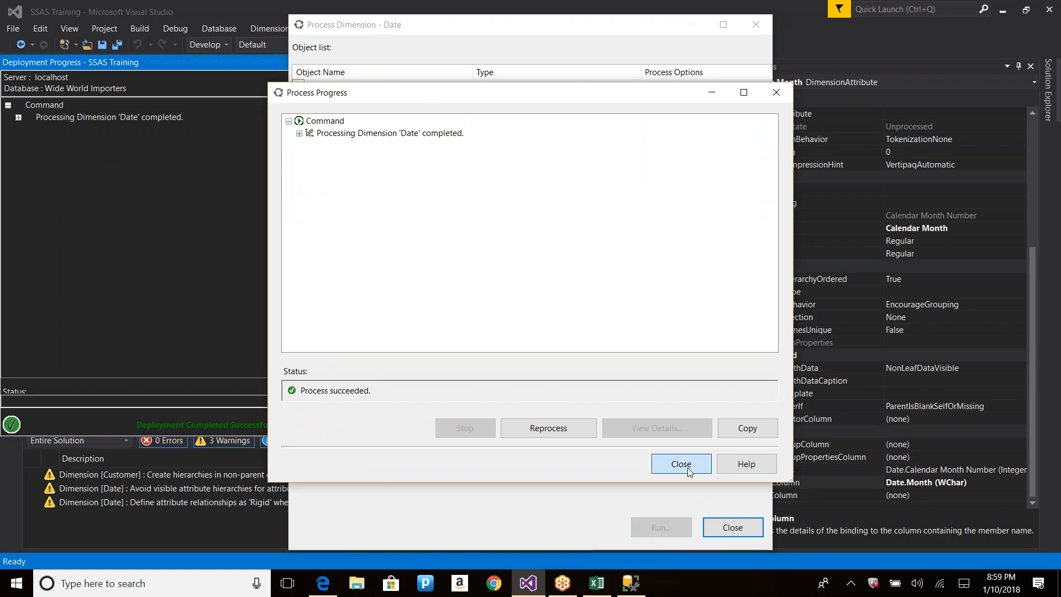
pyautogui.click(733, 527)
pyautogui.click(387, 62)
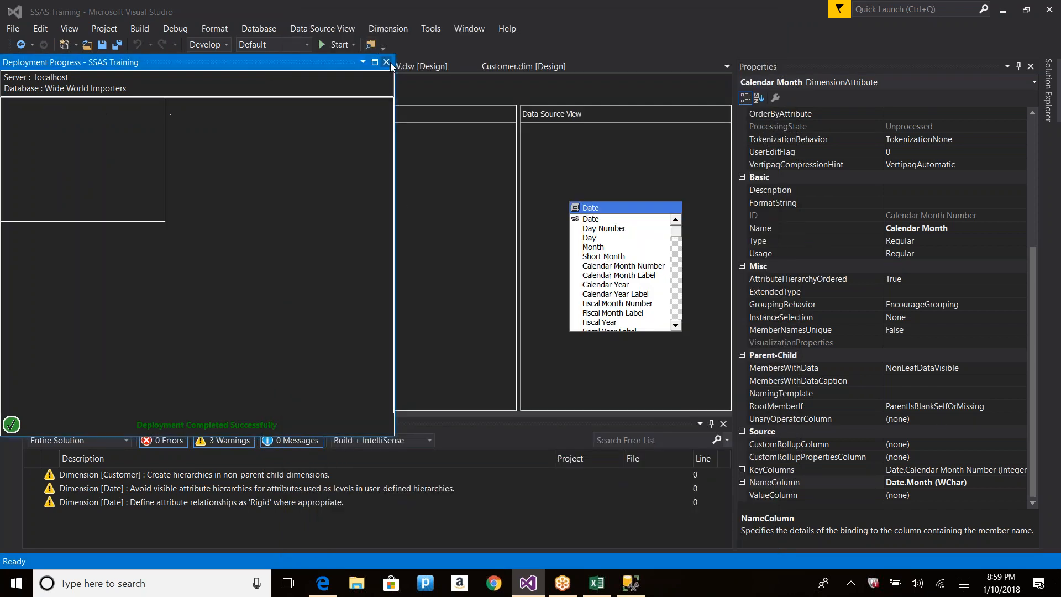
# Reconnect the dimension browser and review the order of all month members in the Calendar Month hierarchy.
pyautogui.click(293, 82)
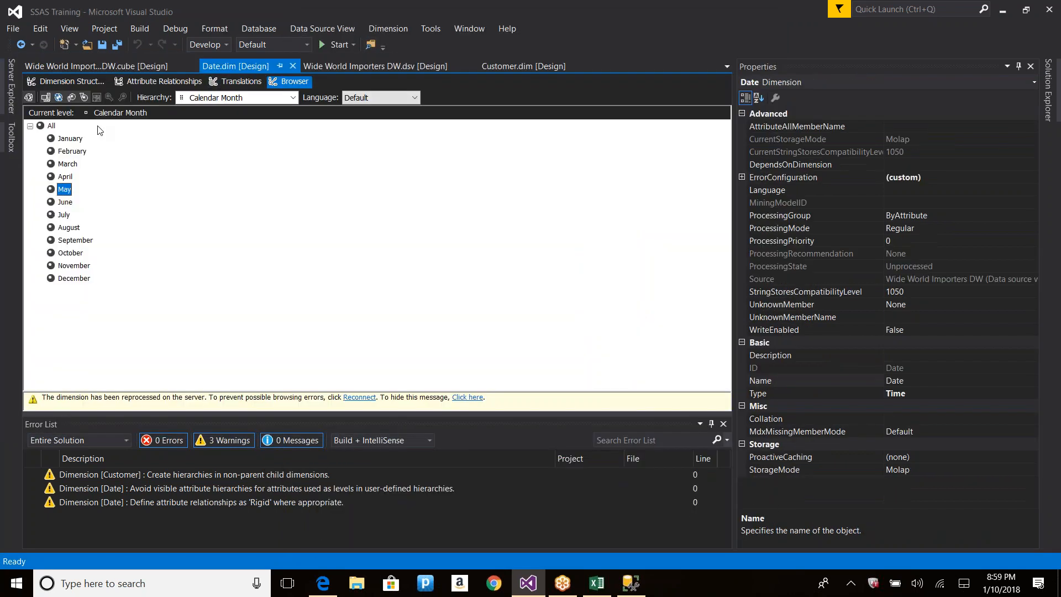
pyautogui.click(58, 97)
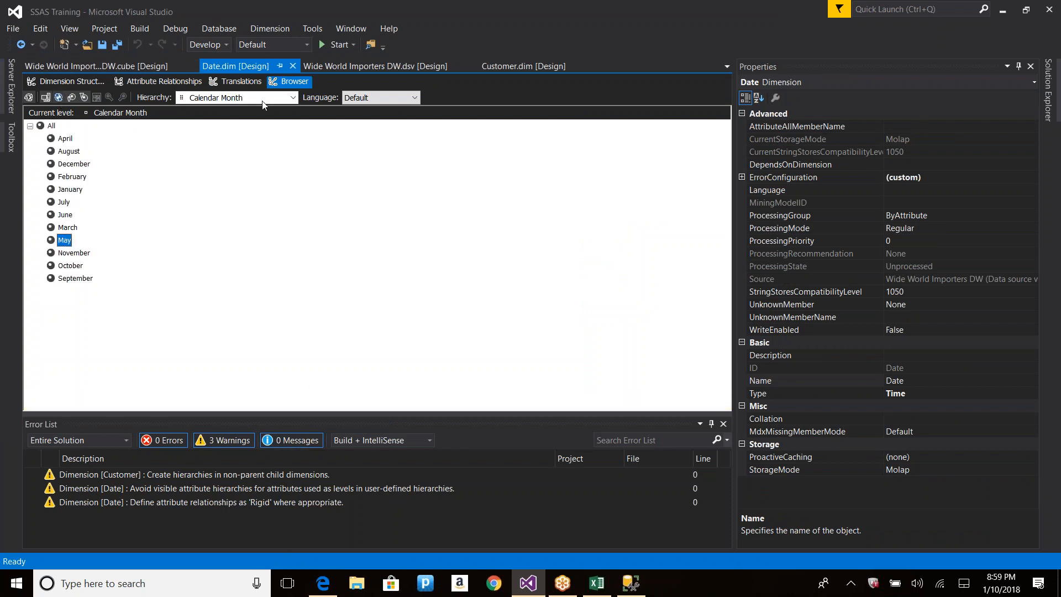
pyautogui.click(67, 139)
pyautogui.keyDown('shift'); pyautogui.click(76, 279); pyautogui.keyUp('shift')
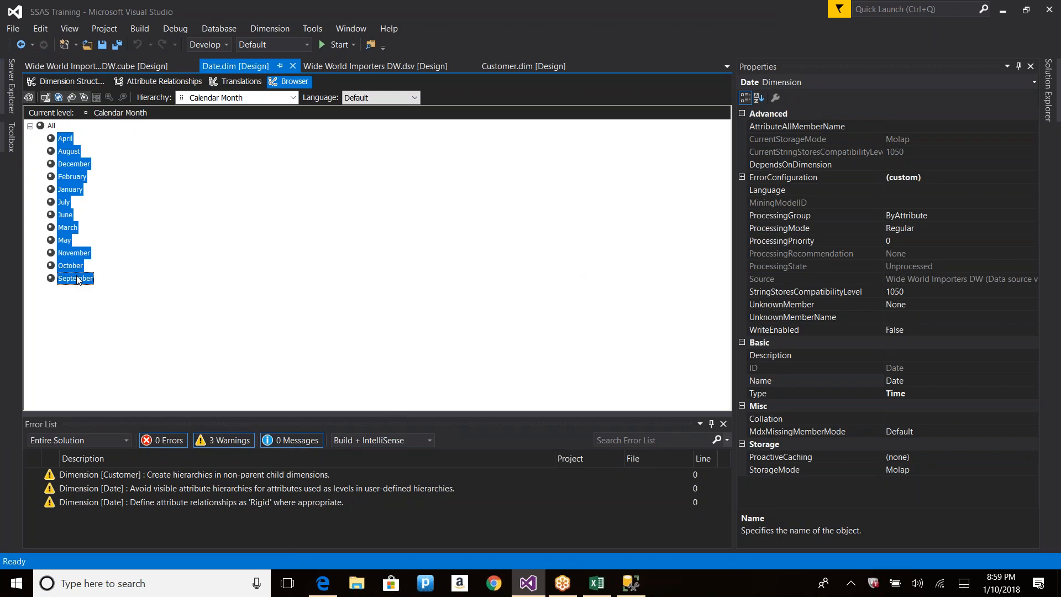
# Set the Calendar Month attribute's OrderBy property to AttributeKey in the dimension structure.
pyautogui.click(142, 78)
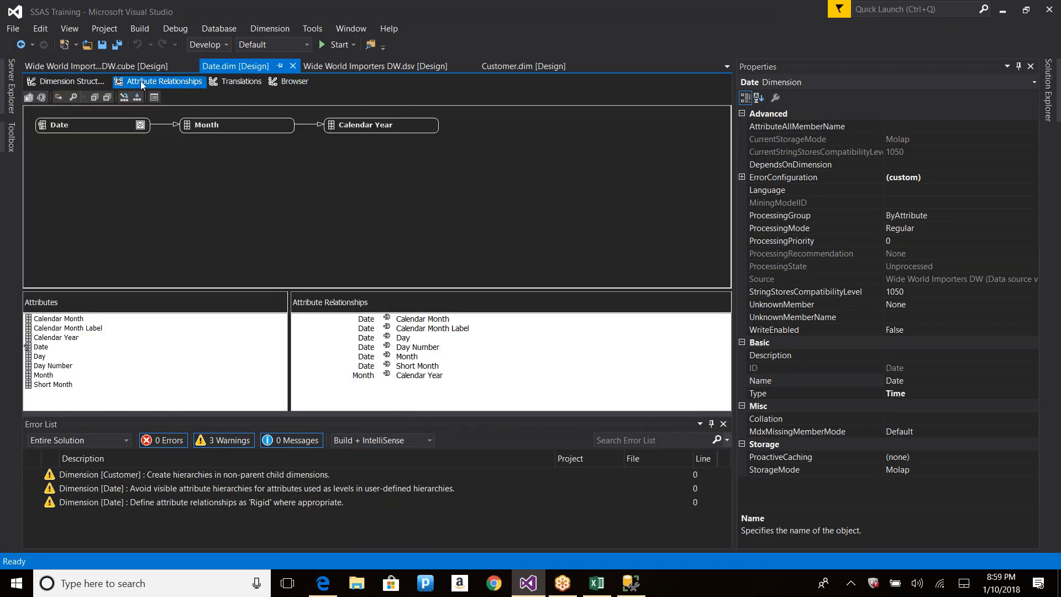
pyautogui.click(74, 83)
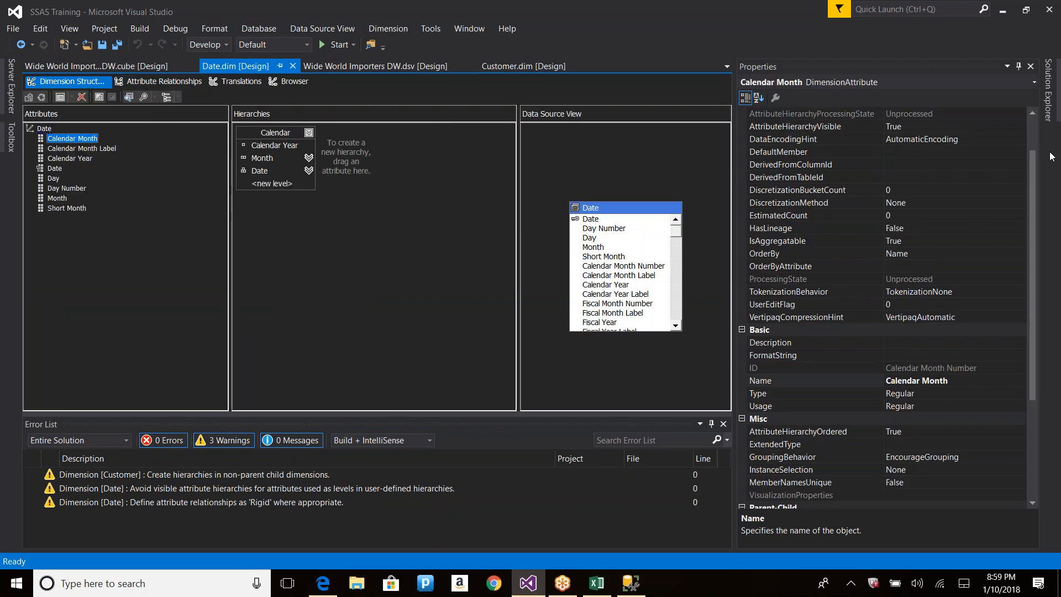
pyautogui.click(1034, 134)
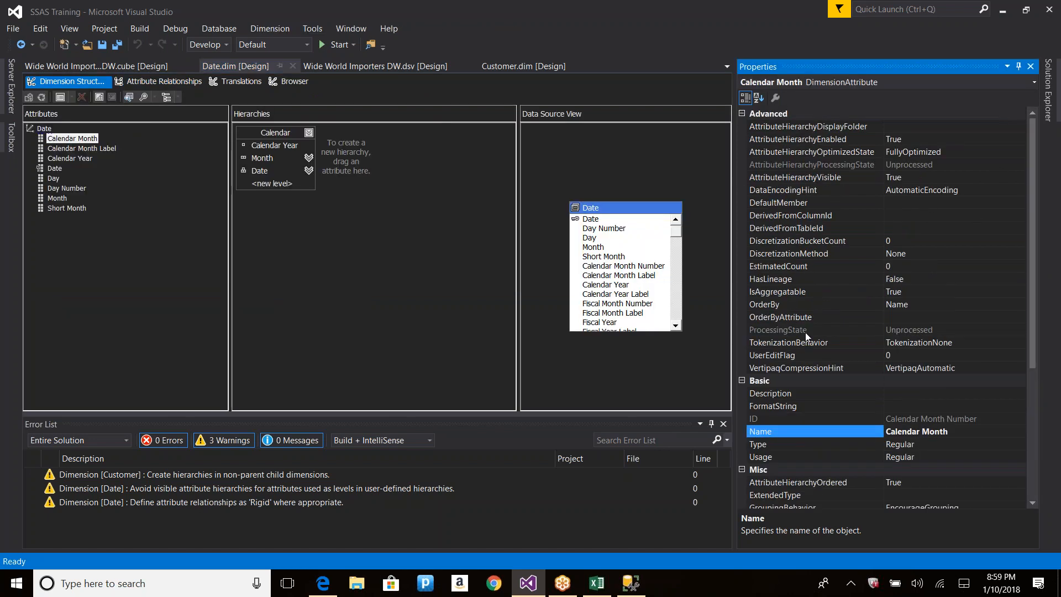
pyautogui.click(914, 304)
pyautogui.click(1018, 304)
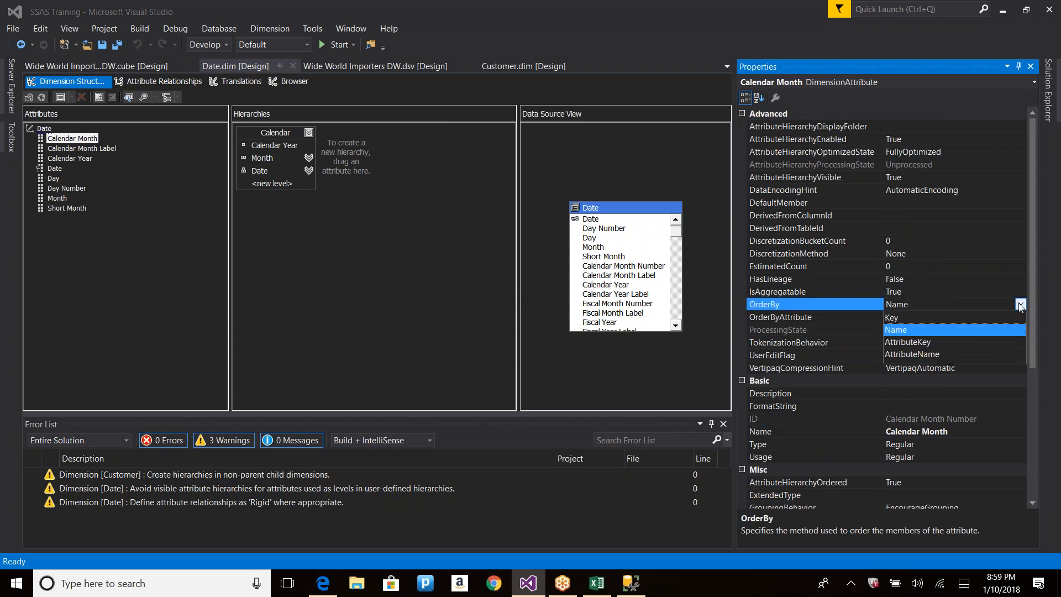
pyautogui.click(906, 344)
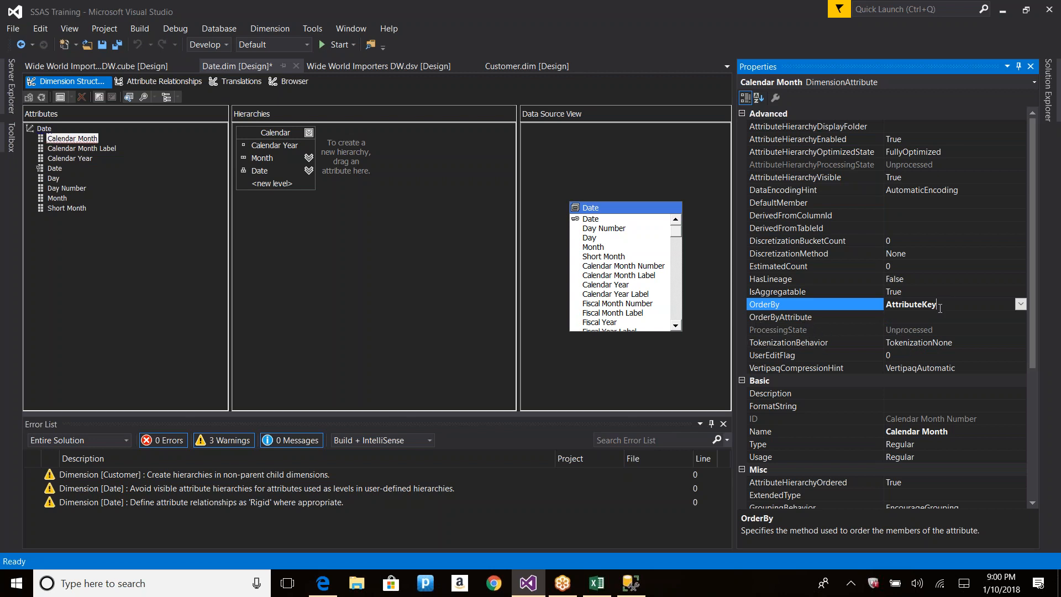
# Try to build and deploy the project for processing the Date dimension, and check the Calendar Month entry in the error list.
pyautogui.click(42, 98)
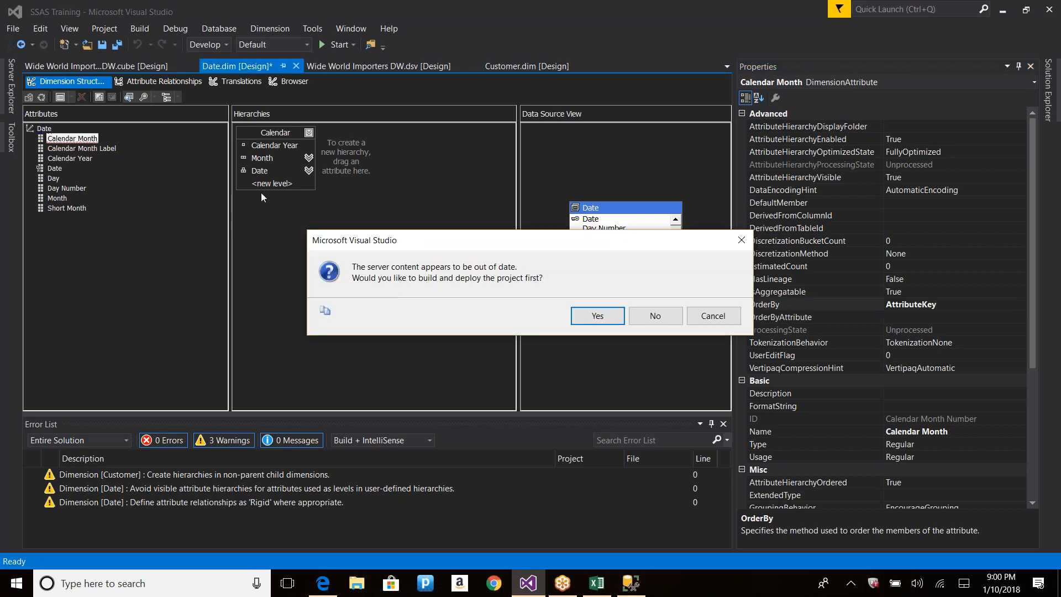
pyautogui.press('Return')
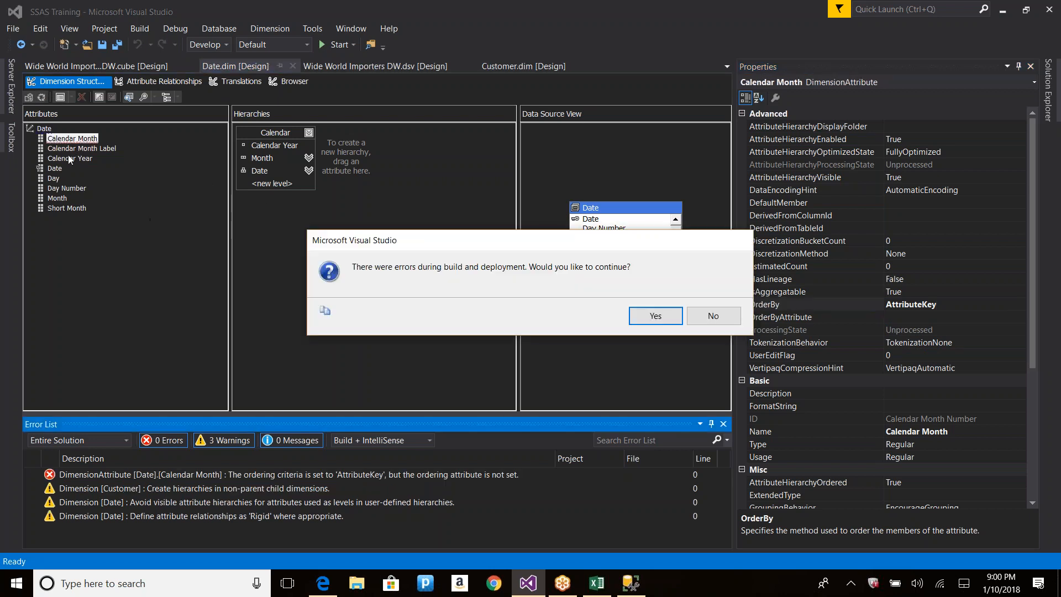
pyautogui.click(712, 318)
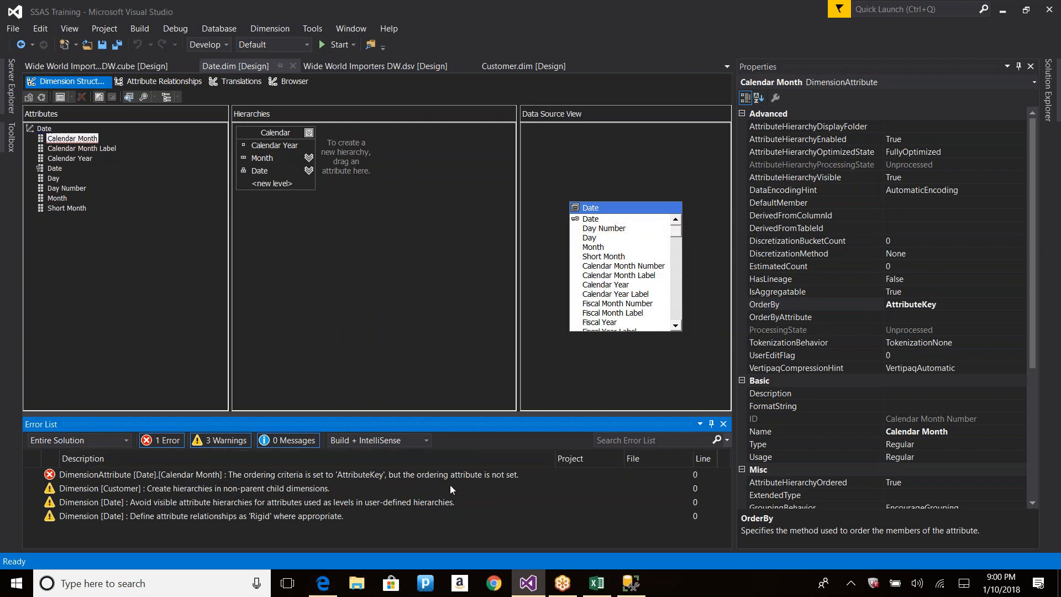
pyautogui.doubleClick(516, 474)
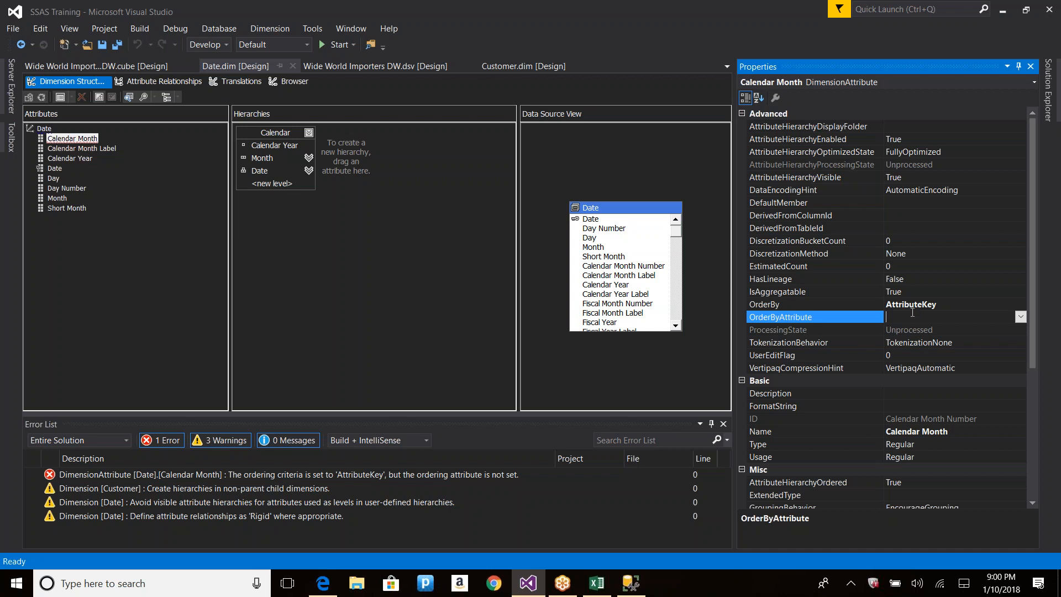
# Check which attributes can be chosen for Calendar Month's OrderByAttribute property.
pyautogui.click(1020, 318)
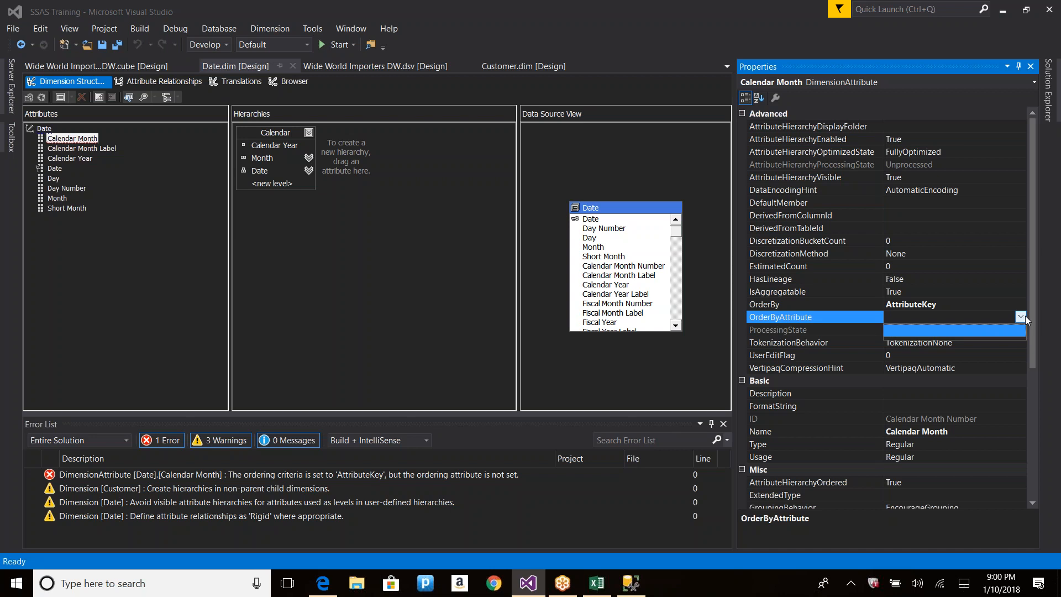
pyautogui.click(1021, 317)
pyautogui.click(1021, 317)
pyautogui.click(1021, 307)
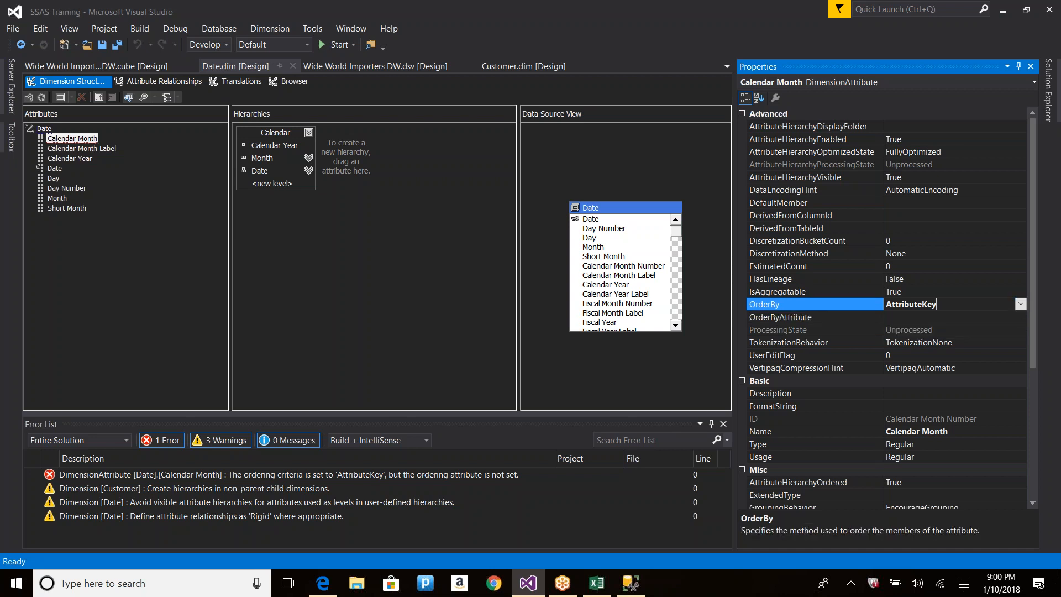
pyautogui.click(1023, 317)
pyautogui.click(1021, 317)
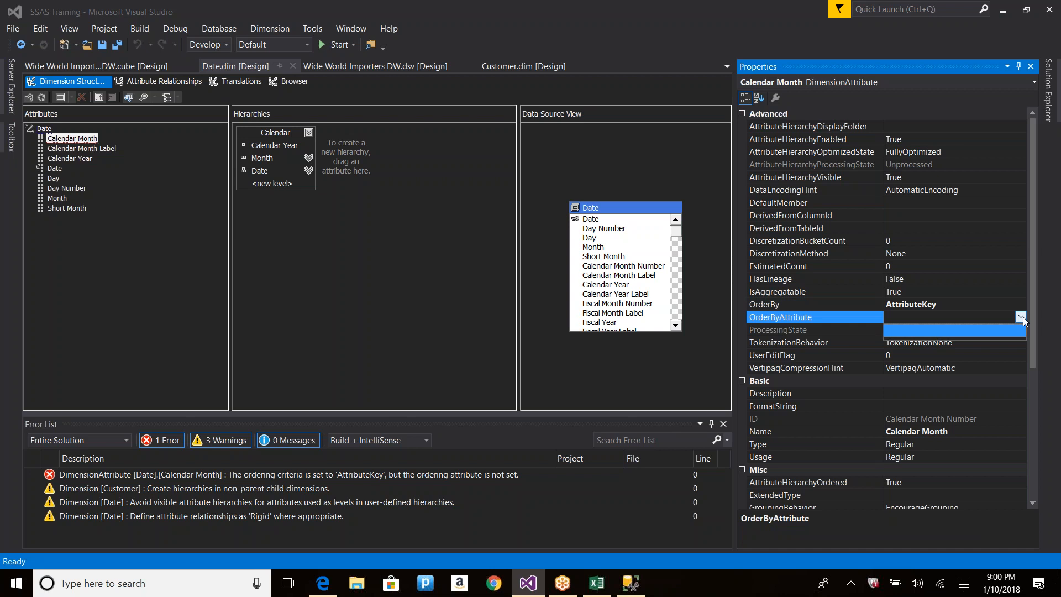
# Expand the Date attribute's relationships and create a flexible attribute relationship from Calendar Month to Month.
pyautogui.click(164, 81)
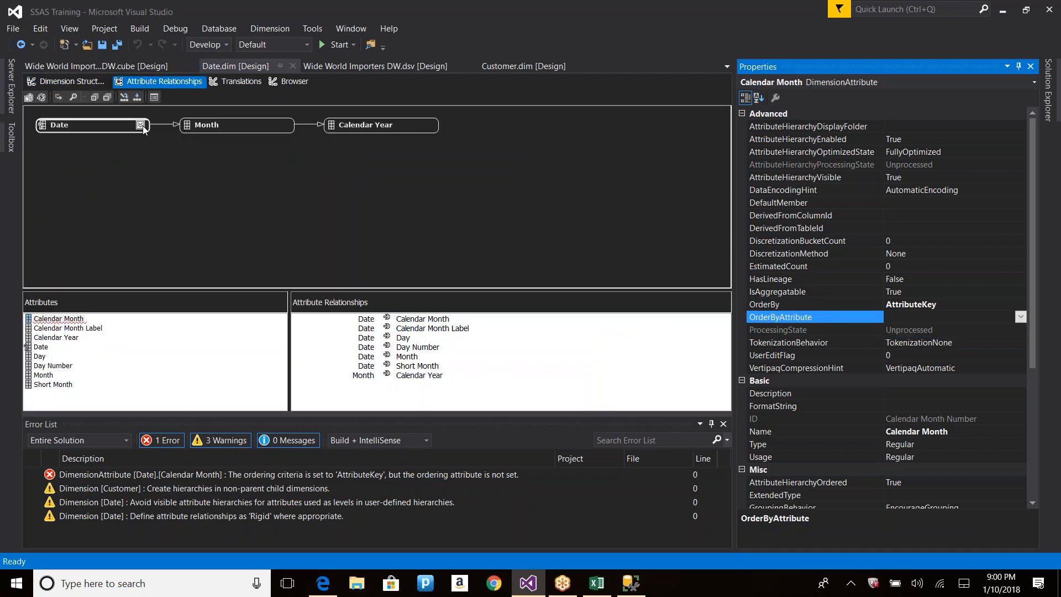
pyautogui.click(140, 125)
pyautogui.moveTo(100, 146)
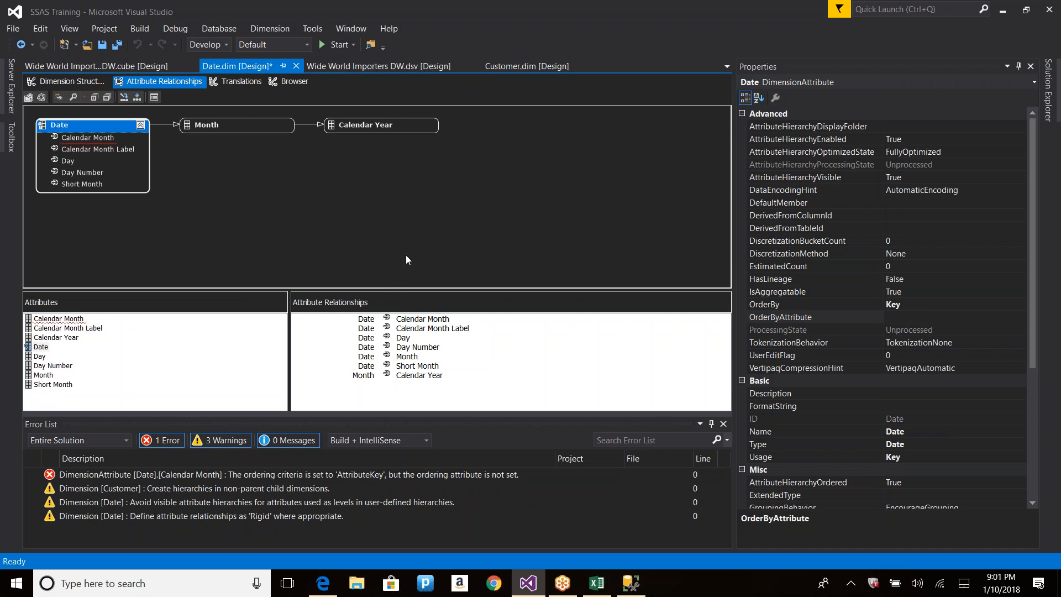
pyautogui.rightClick(416, 221)
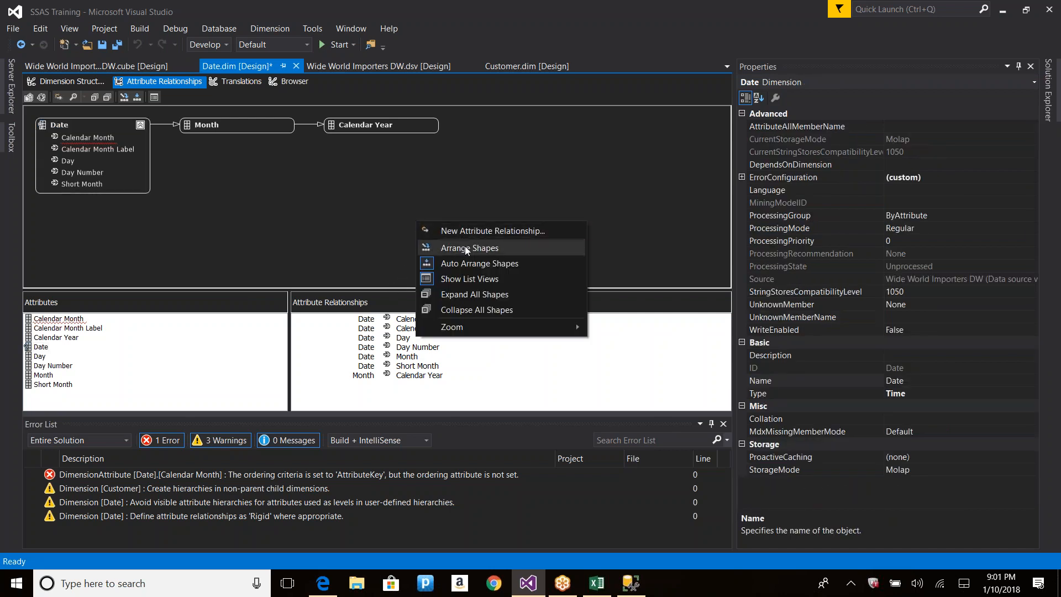
pyautogui.click(477, 232)
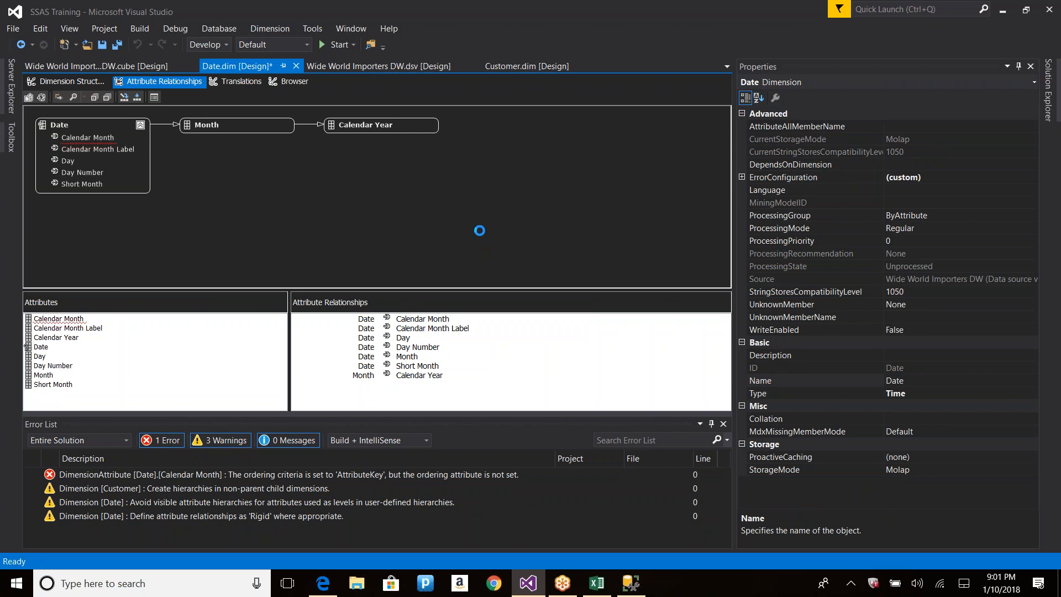
pyautogui.click(489, 243)
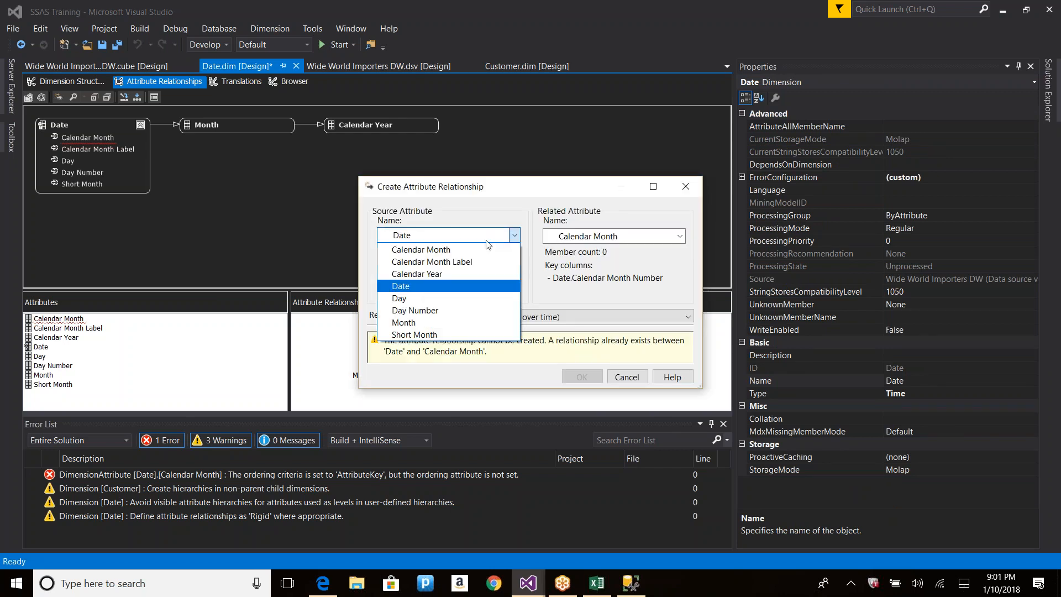
pyautogui.click(458, 250)
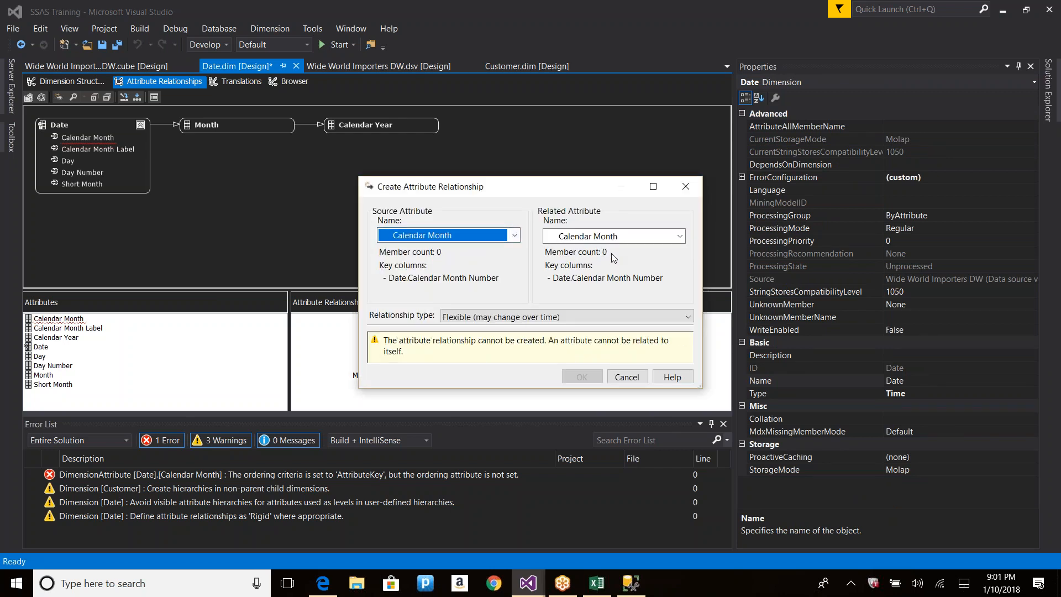
pyautogui.click(628, 237)
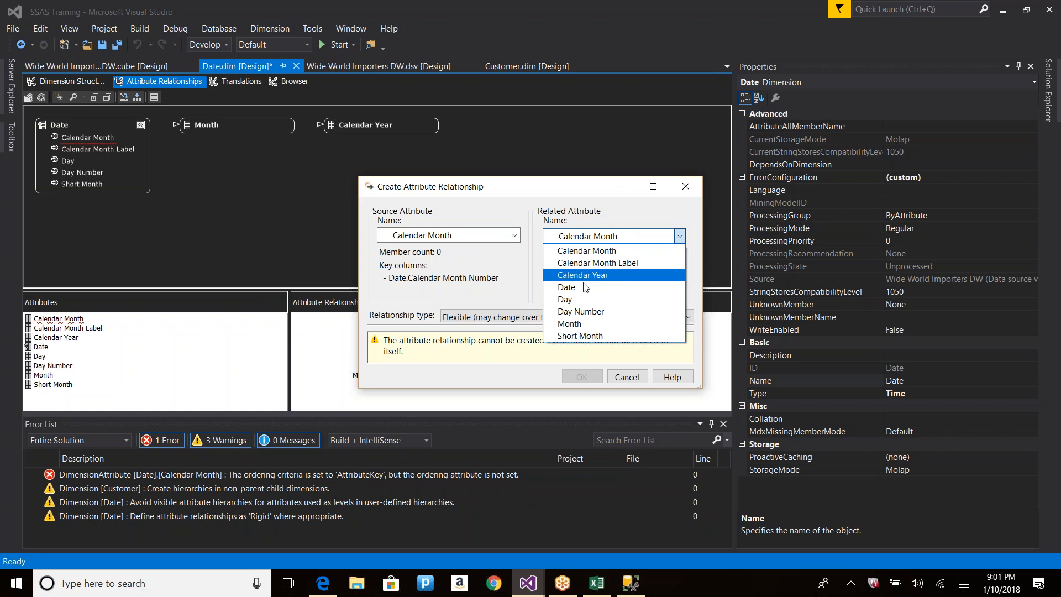
pyautogui.click(585, 324)
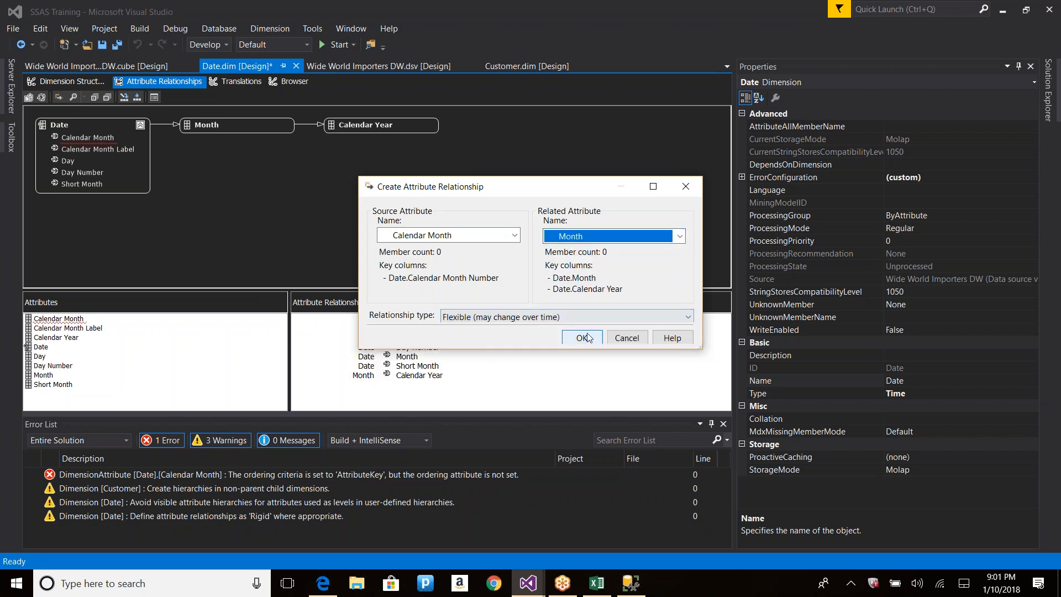
pyautogui.click(588, 337)
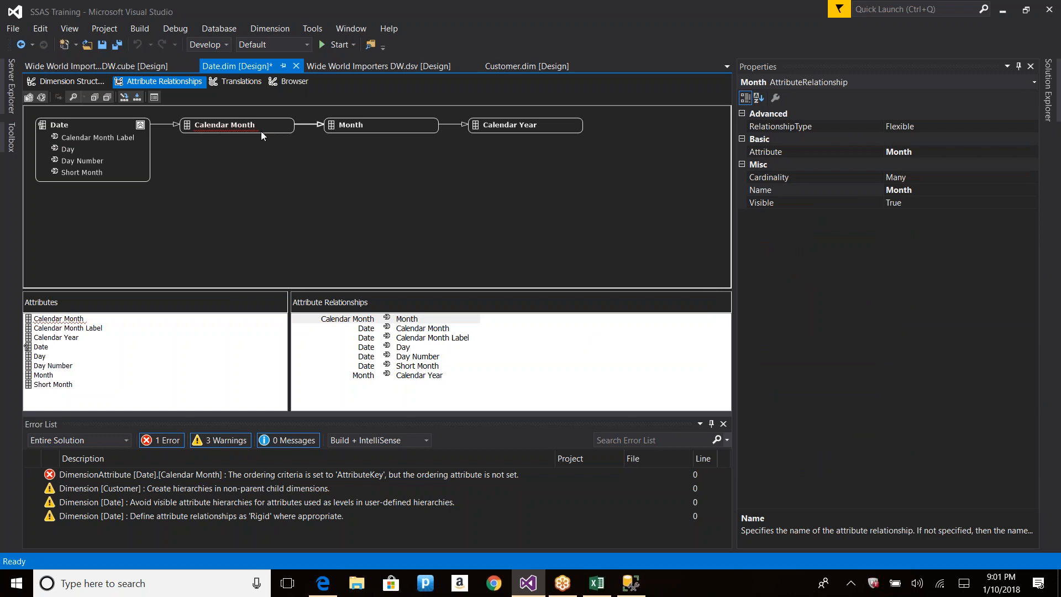
# Create flexible attribute relationships from Calendar Month to Day and Short Month.
pyautogui.moveTo(244, 128)
pyautogui.rightClick(249, 126)
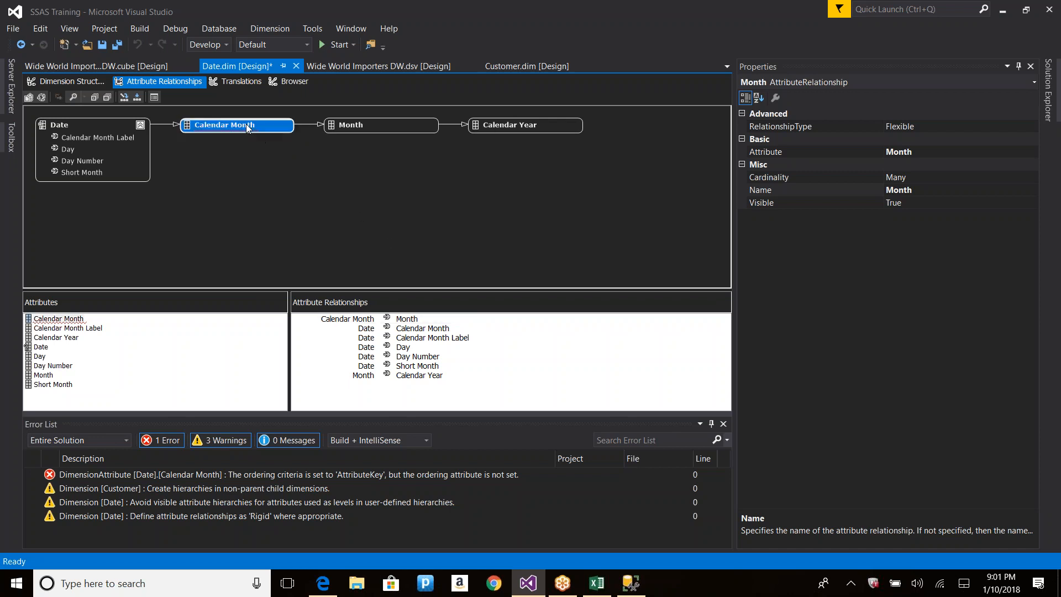
pyautogui.click(313, 136)
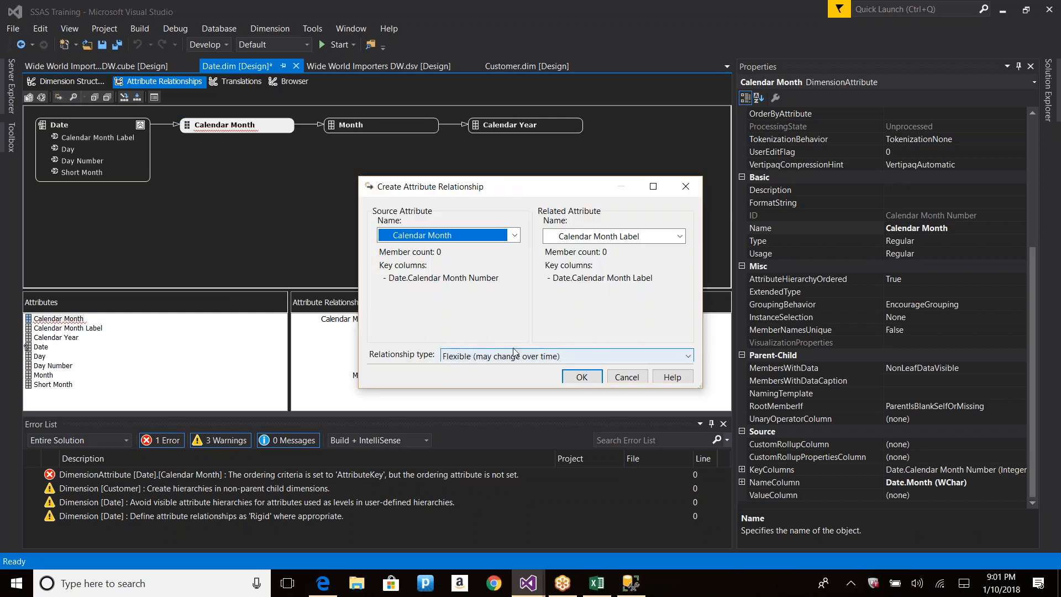
pyautogui.click(602, 242)
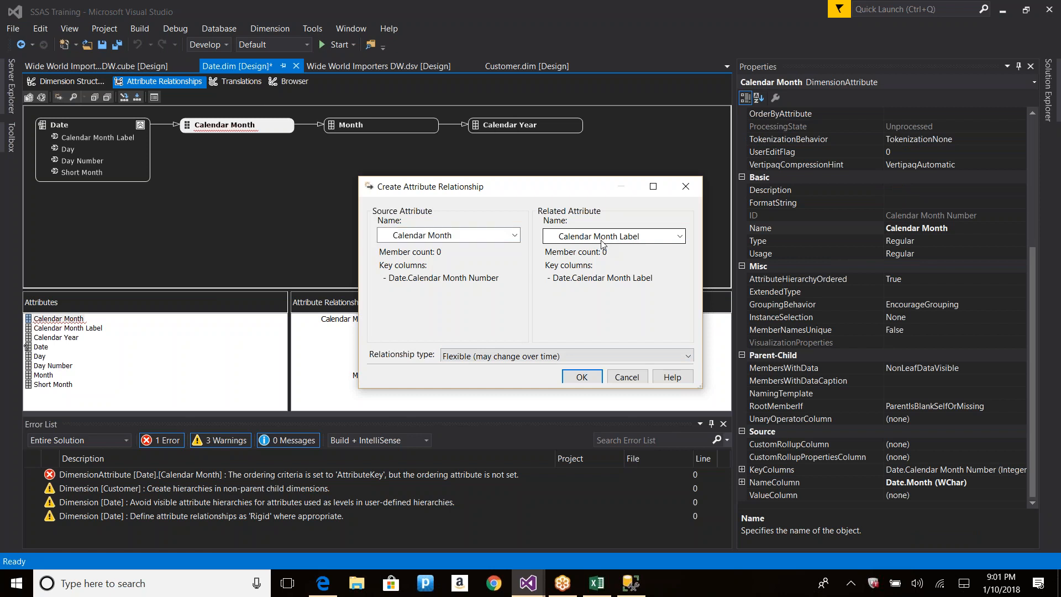
pyautogui.click(602, 241)
pyautogui.click(602, 241)
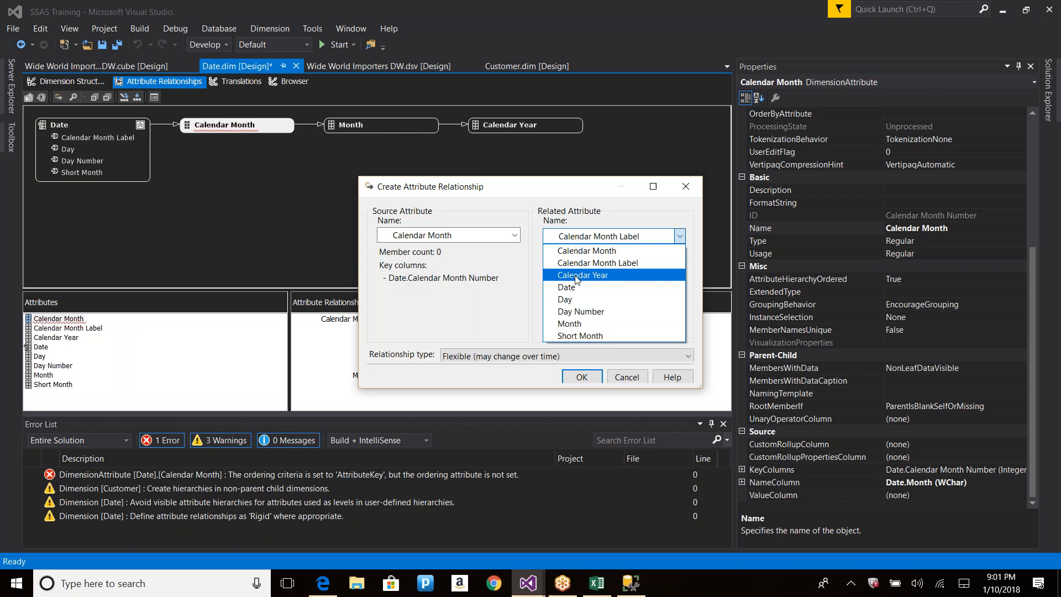
pyautogui.click(598, 30)
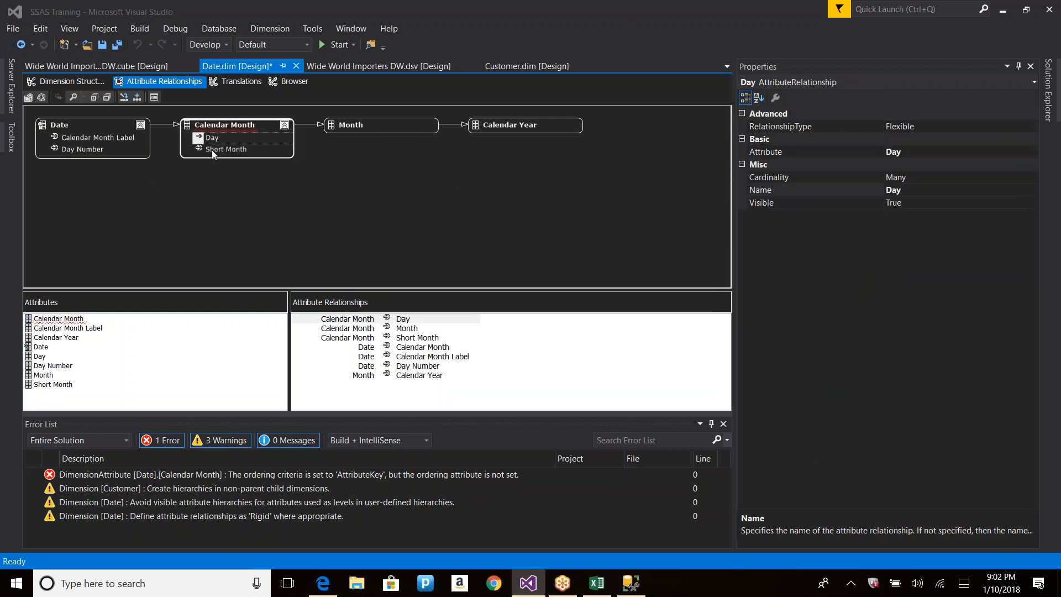
# Examine Calendar Month and its related attributes Day and Short Month in the attribute relationship diagram.
pyautogui.click(218, 136)
pyautogui.click(228, 150)
pyautogui.click(230, 125)
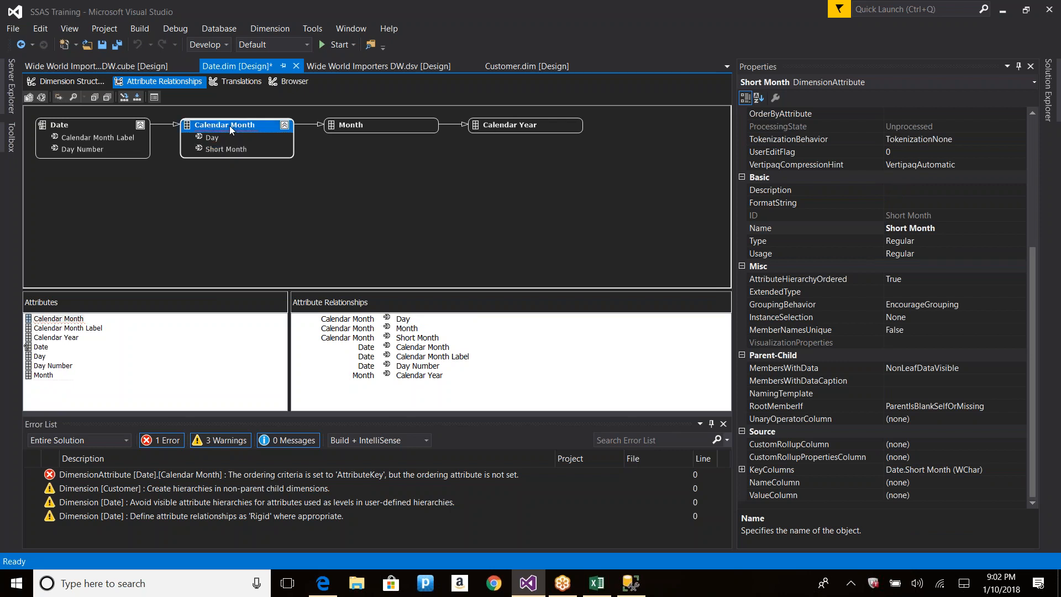
pyautogui.click(232, 136)
pyautogui.click(238, 127)
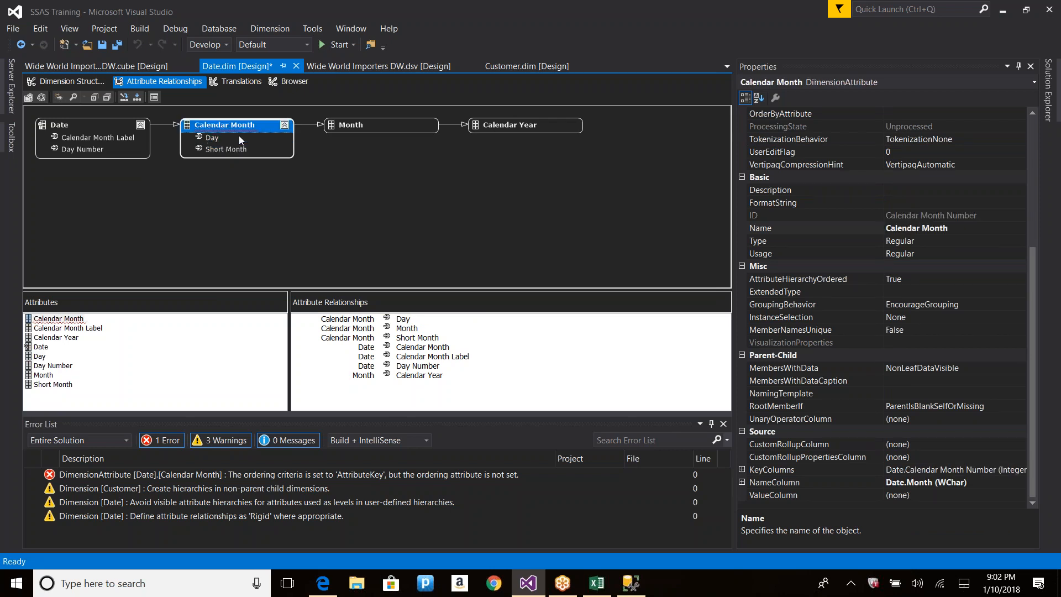
pyautogui.click(237, 150)
pyautogui.rightClick(399, 191)
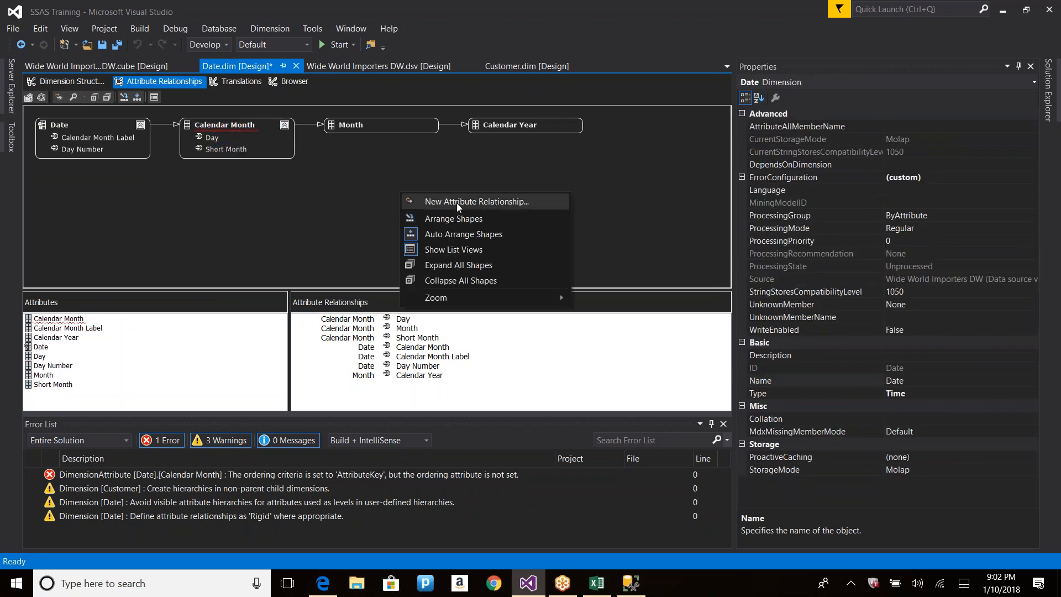
pyautogui.click(456, 174)
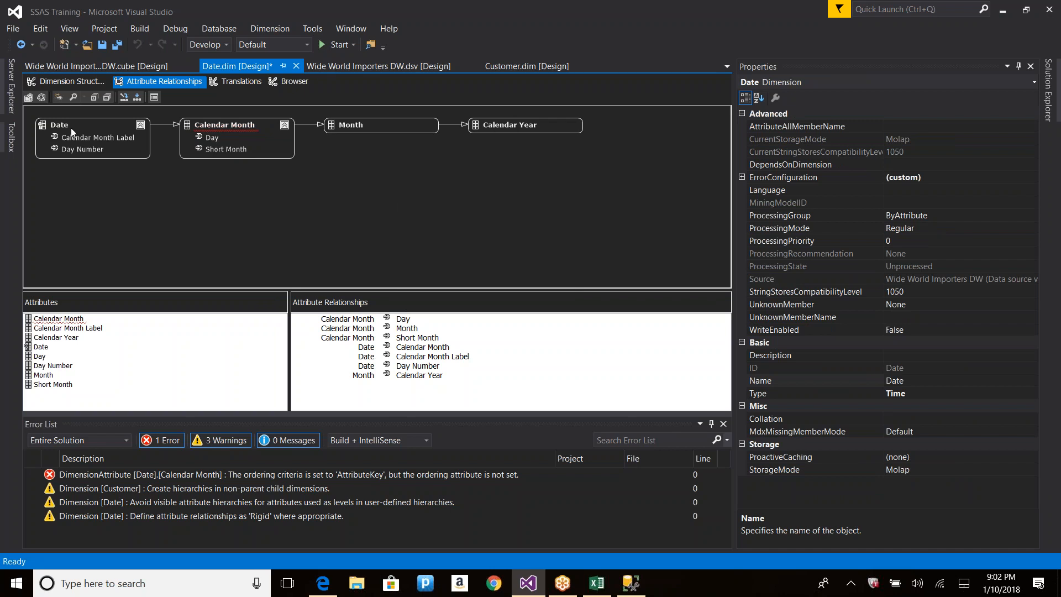
# Return to the dimension structure and check which attributes Calendar Month's OrderByAttribute property offers.
pyautogui.click(58, 80)
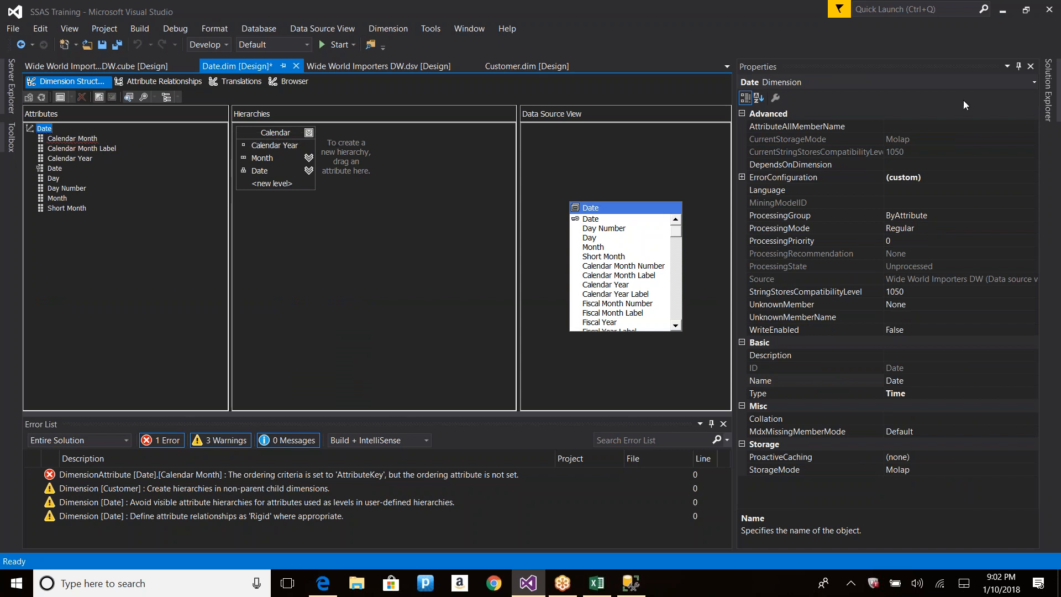
pyautogui.click(983, 98)
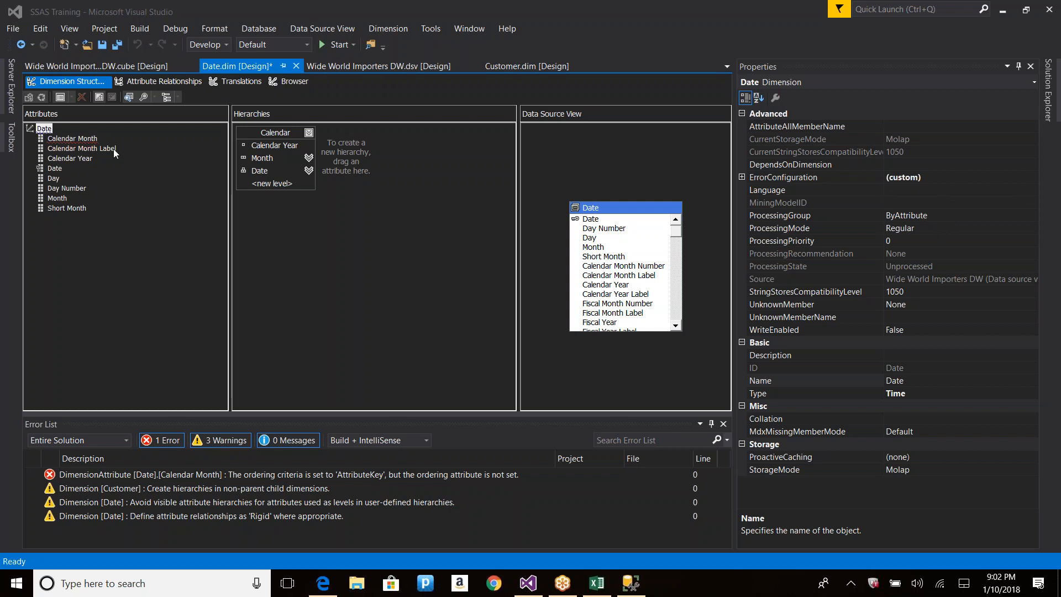
pyautogui.rightClick(95, 139)
pyautogui.click(976, 266)
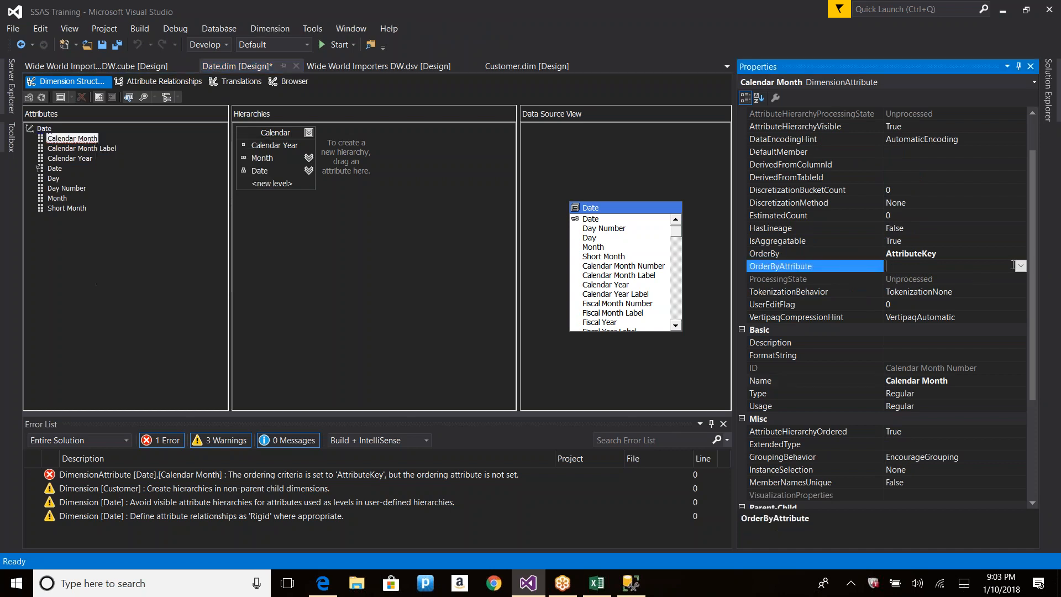
pyautogui.click(1020, 265)
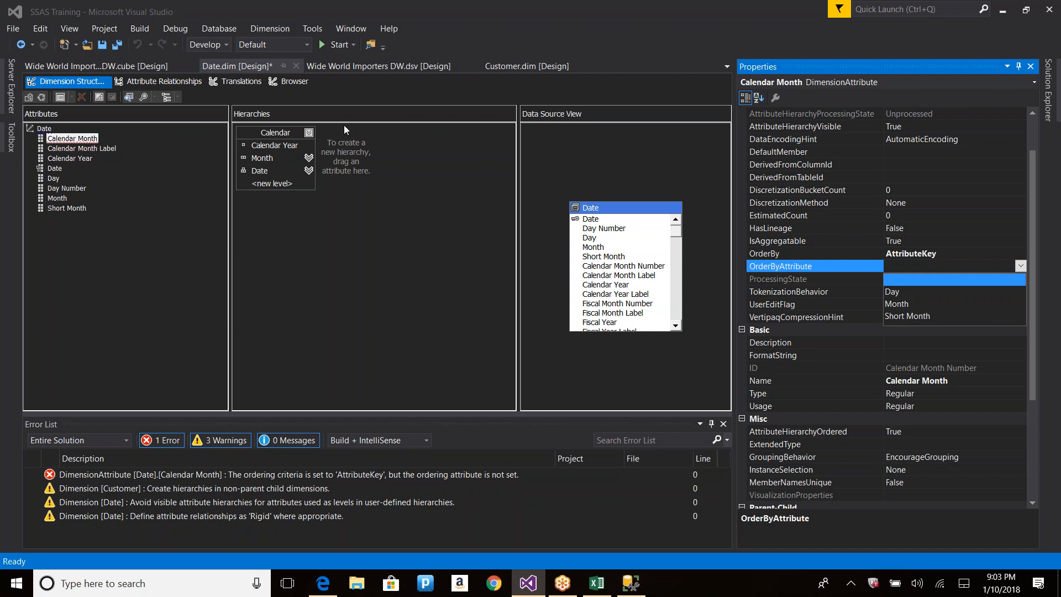
# Delete the attribute relationships from Calendar Month to Day, Month and Short Month.
pyautogui.click(164, 82)
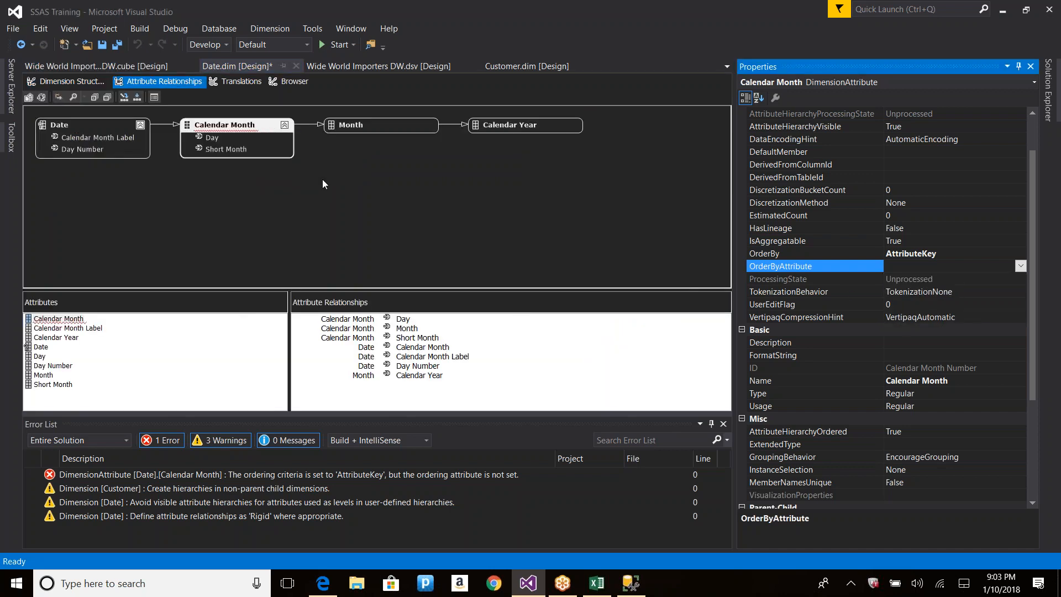
pyautogui.click(359, 337)
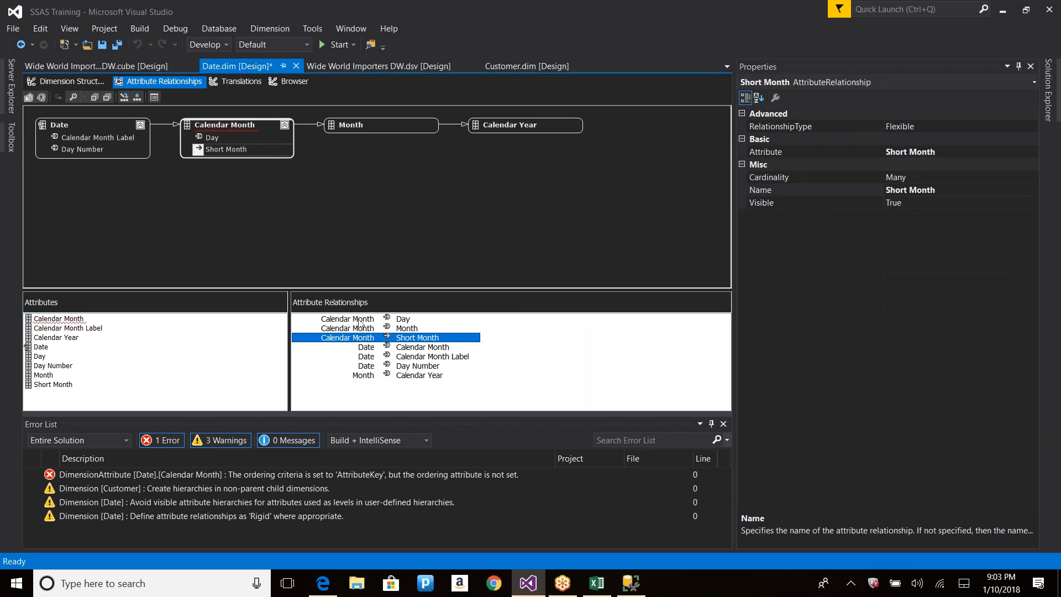
pyautogui.keyDown('shift'); pyautogui.click(359, 320); pyautogui.keyUp('shift')
pyautogui.rightClick(395, 327)
pyautogui.press('Delete')
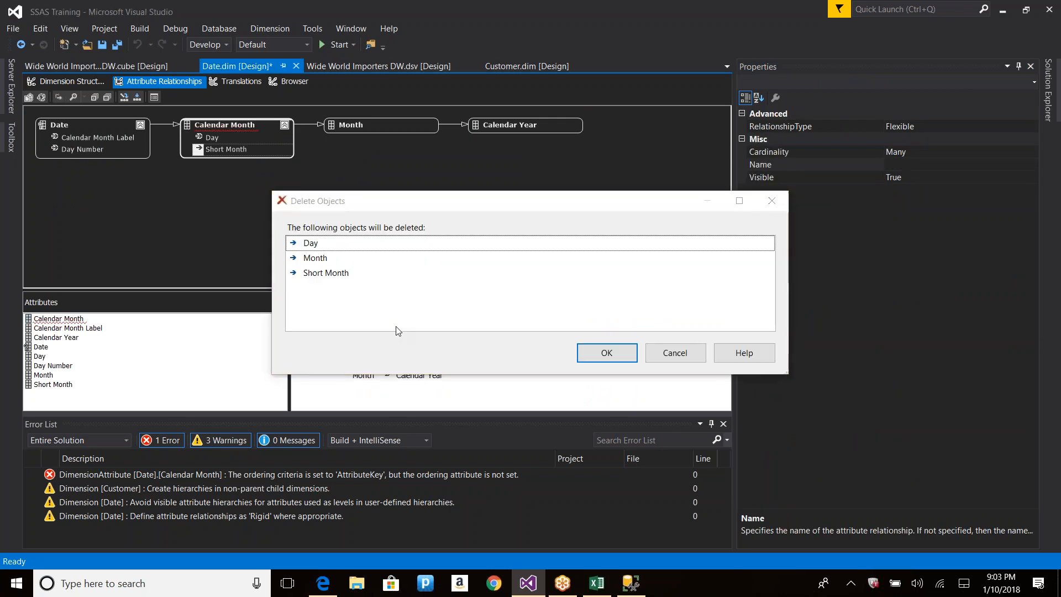
pyautogui.press('Return')
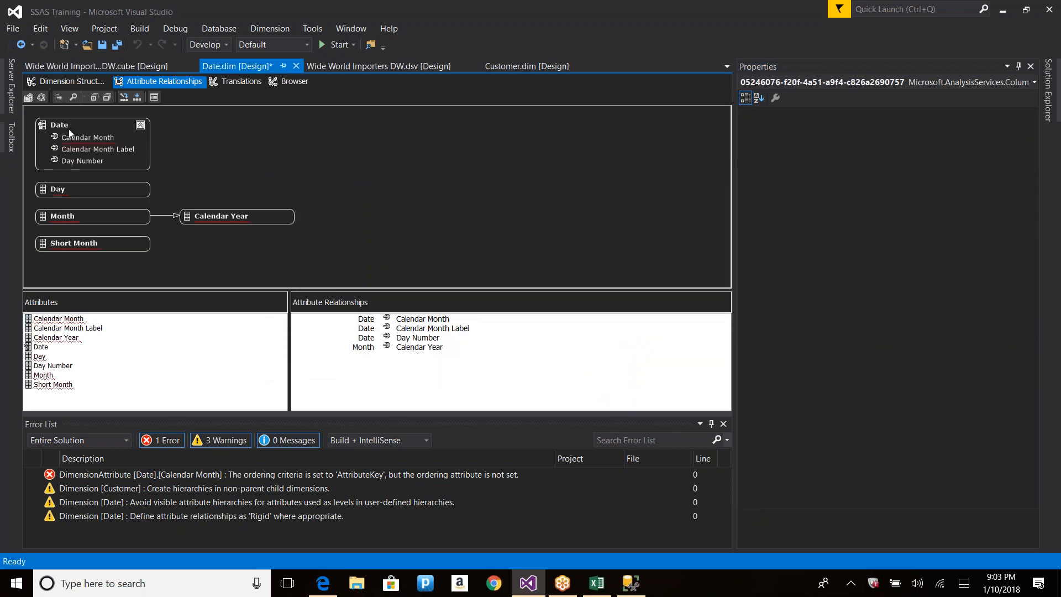
pyautogui.moveTo(61, 190); pyautogui.dragTo(67, 127)
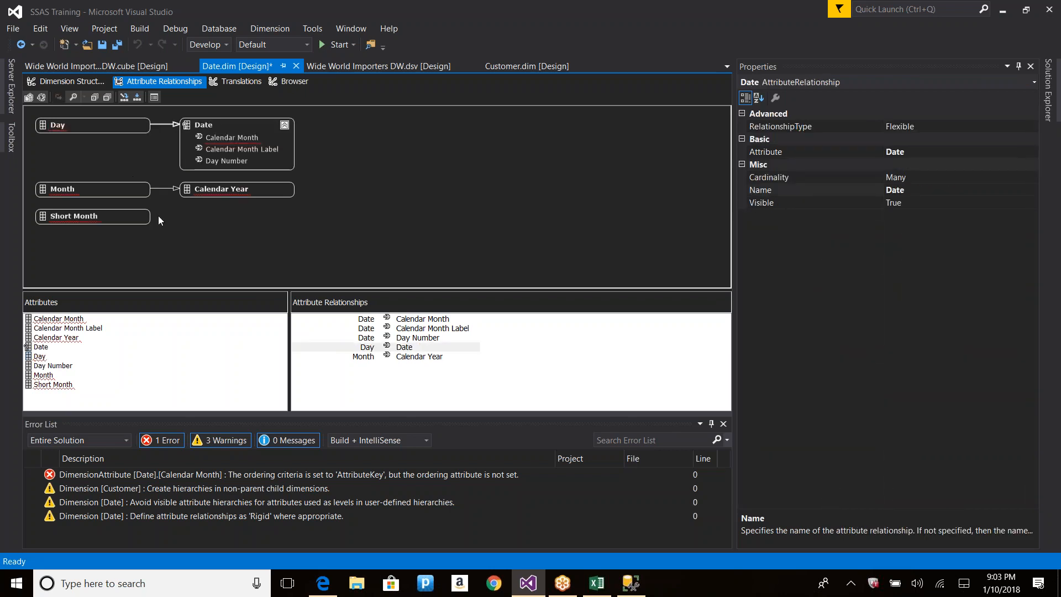
pyautogui.click(371, 357)
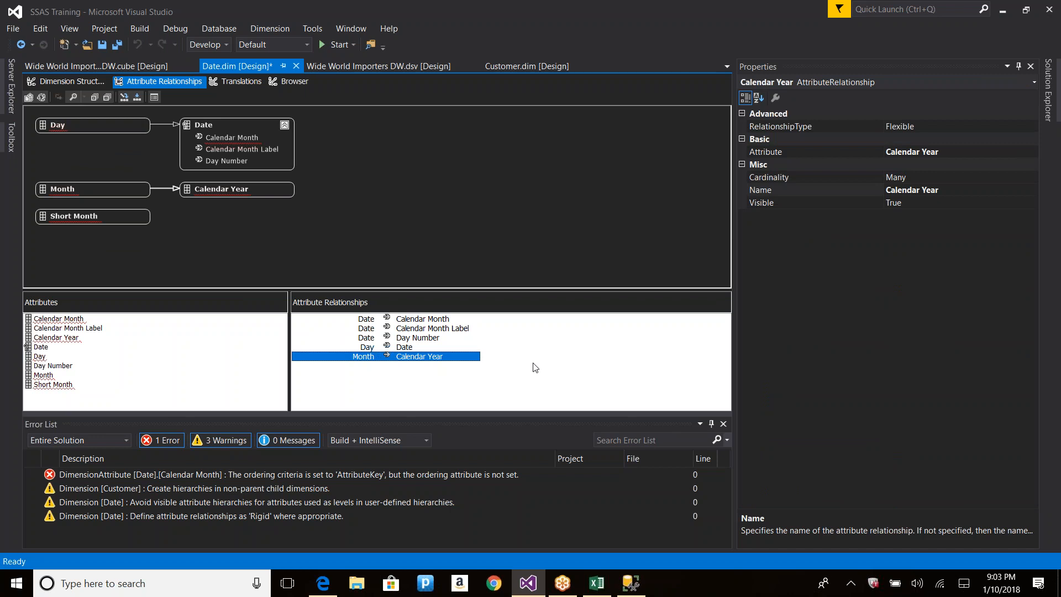
pyautogui.press('Up')
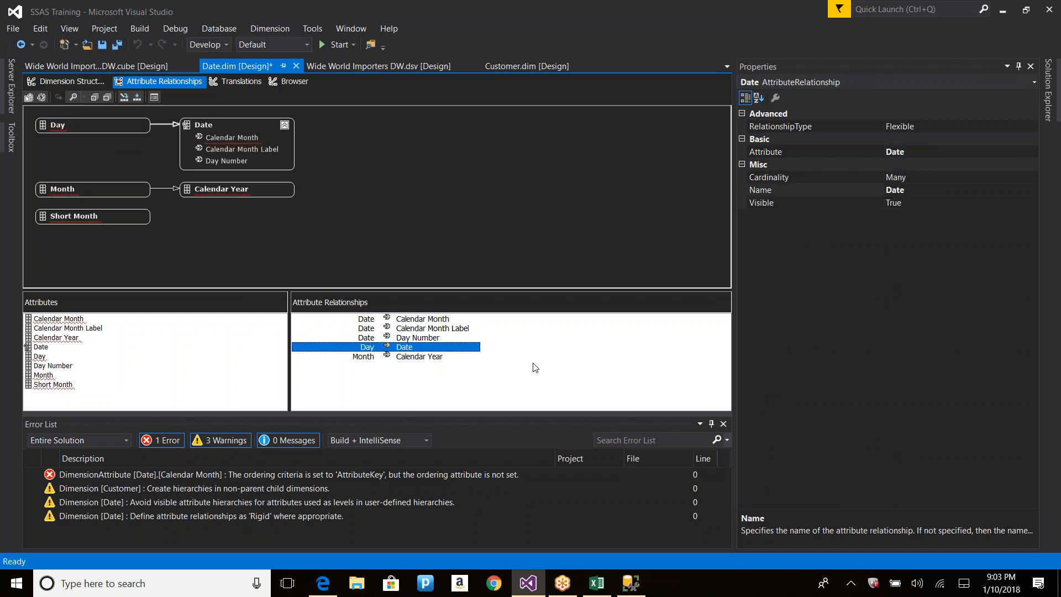
pyautogui.press('Delete')
pyautogui.press('Return')
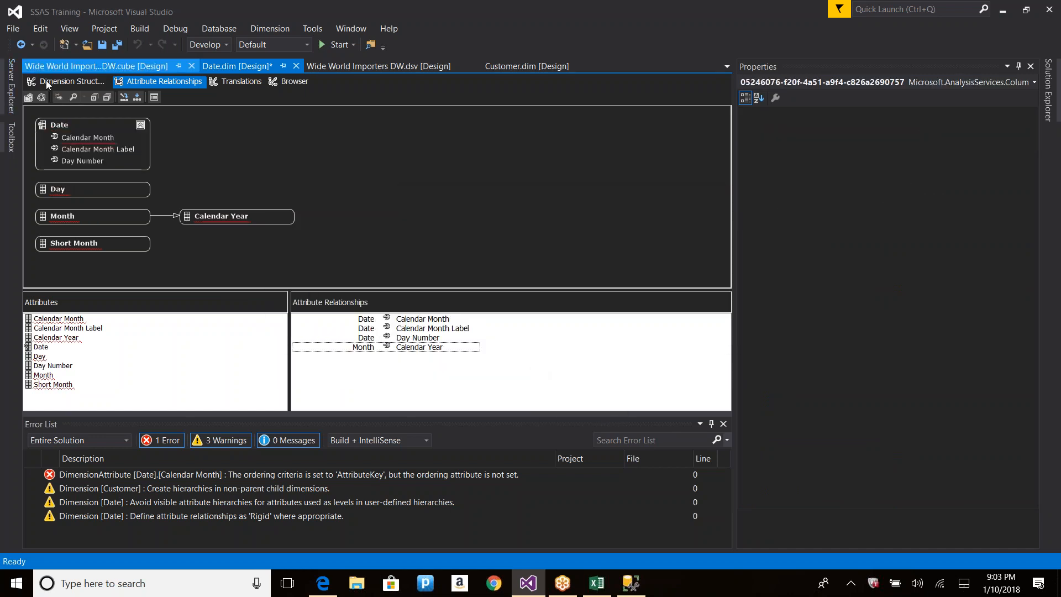
# Create attribute relationships from Date to Day, Short Month and Month in the relationship diagram.
pyautogui.click(65, 124)
pyautogui.moveTo(61, 189); pyautogui.dragTo(74, 227)
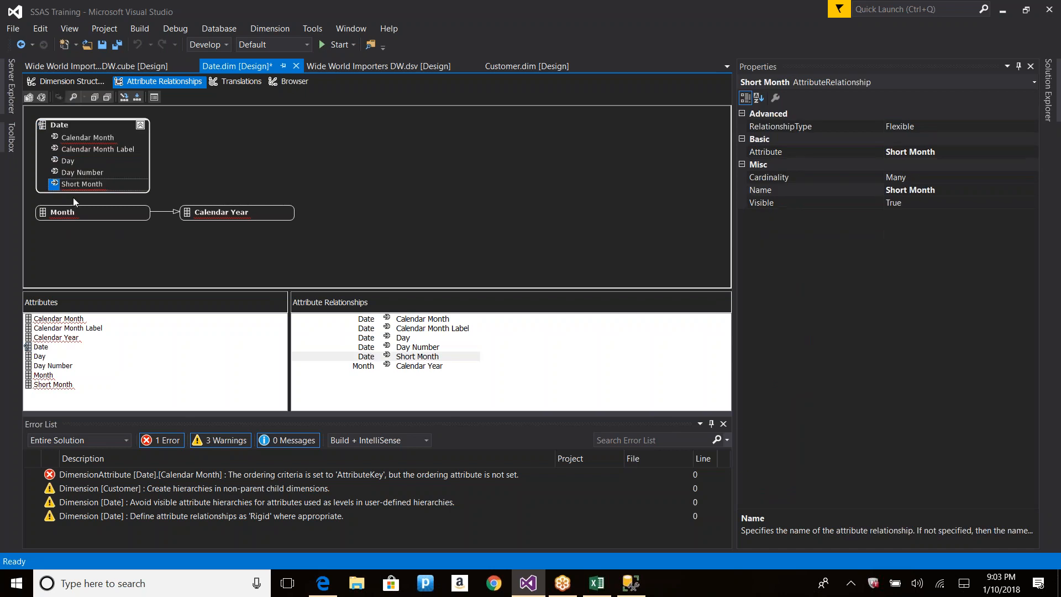
pyautogui.moveTo(65, 127); pyautogui.dragTo(69, 212)
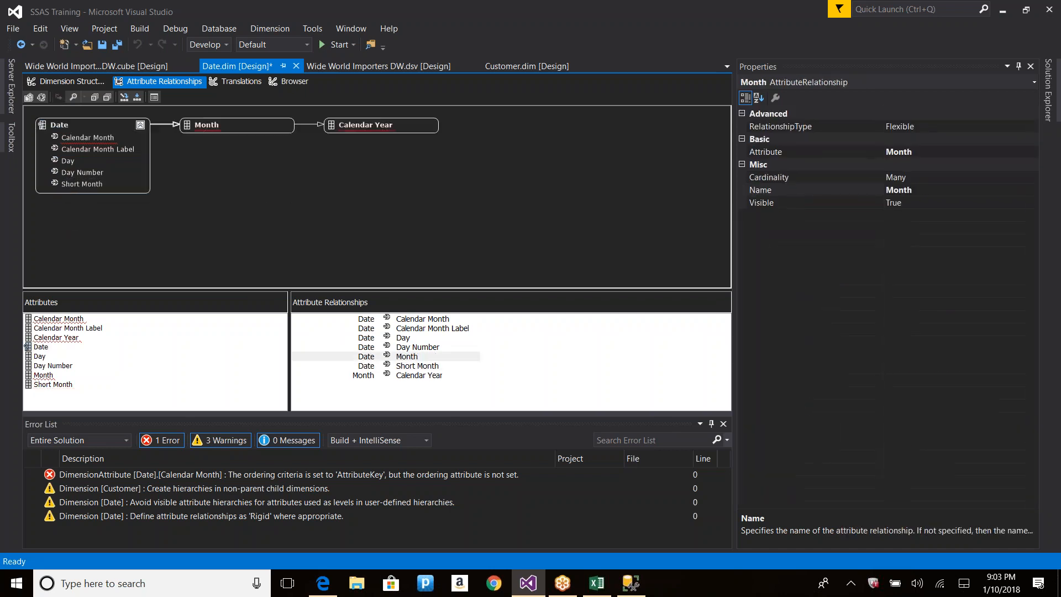
pyautogui.click(207, 160)
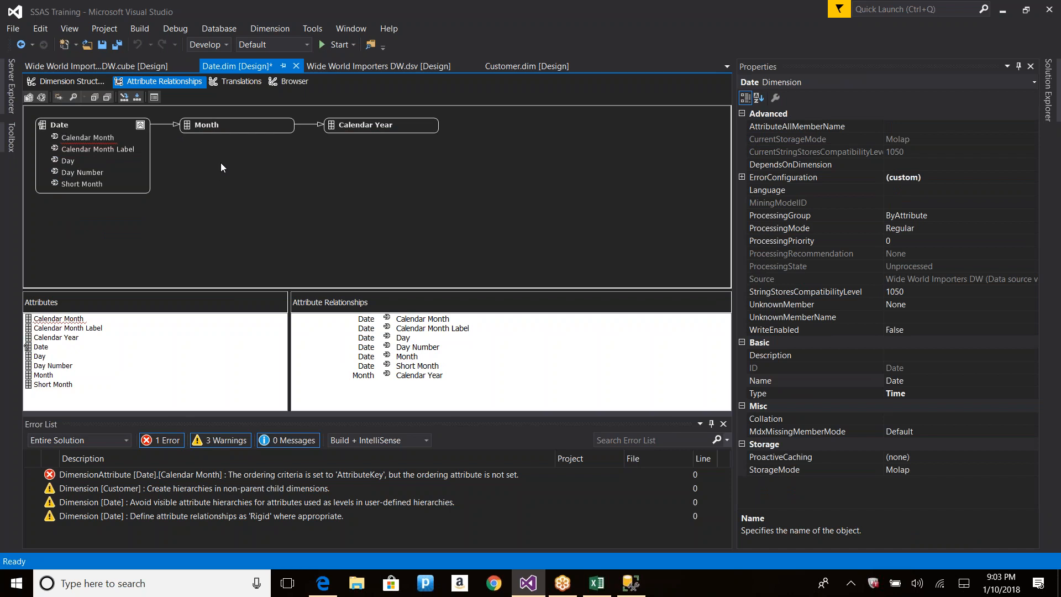
# Examine the attributes directly related to Date in the diagram, including Calendar Month, Day Number and Day.
pyautogui.click(70, 162)
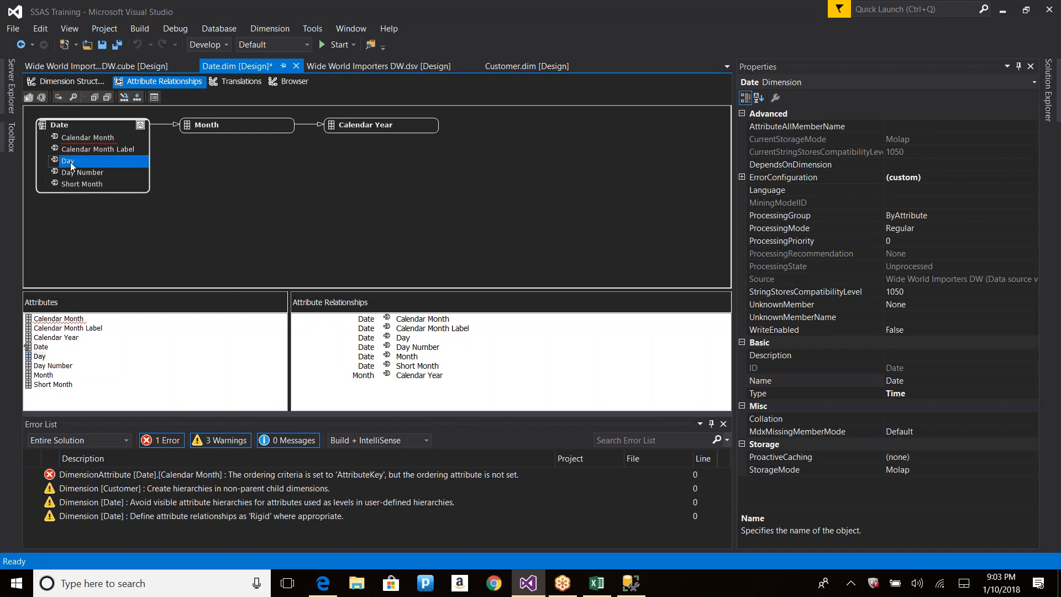
pyautogui.click(87, 138)
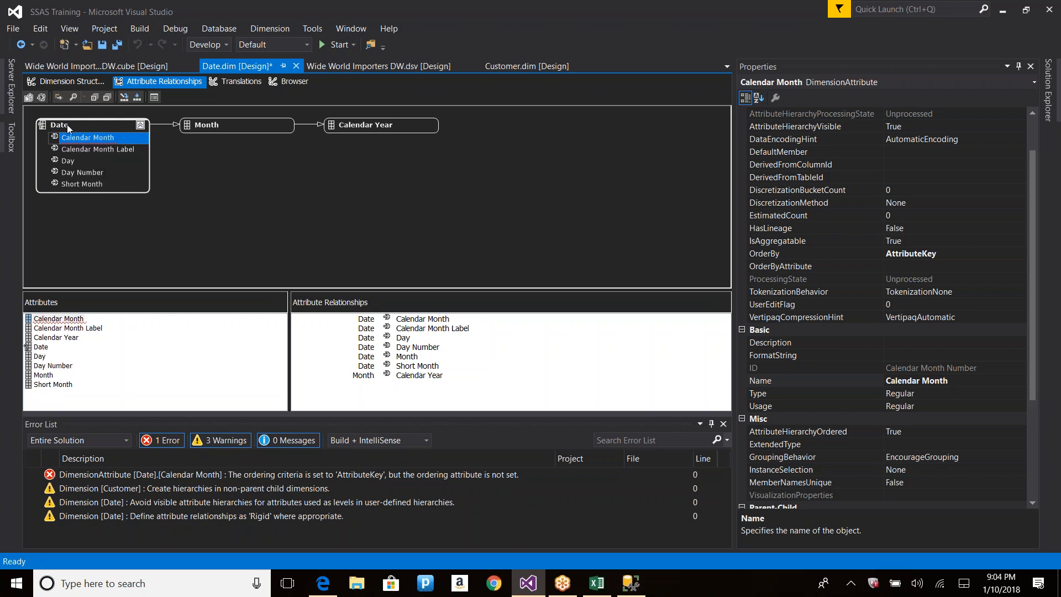
pyautogui.click(64, 125)
pyautogui.click(76, 134)
pyautogui.moveTo(94, 138)
pyautogui.click(81, 171)
pyautogui.click(74, 159)
# Create a flexible attribute relationship with Calendar Month as source and Short Month as related attribute.
pyautogui.rightClick(328, 196)
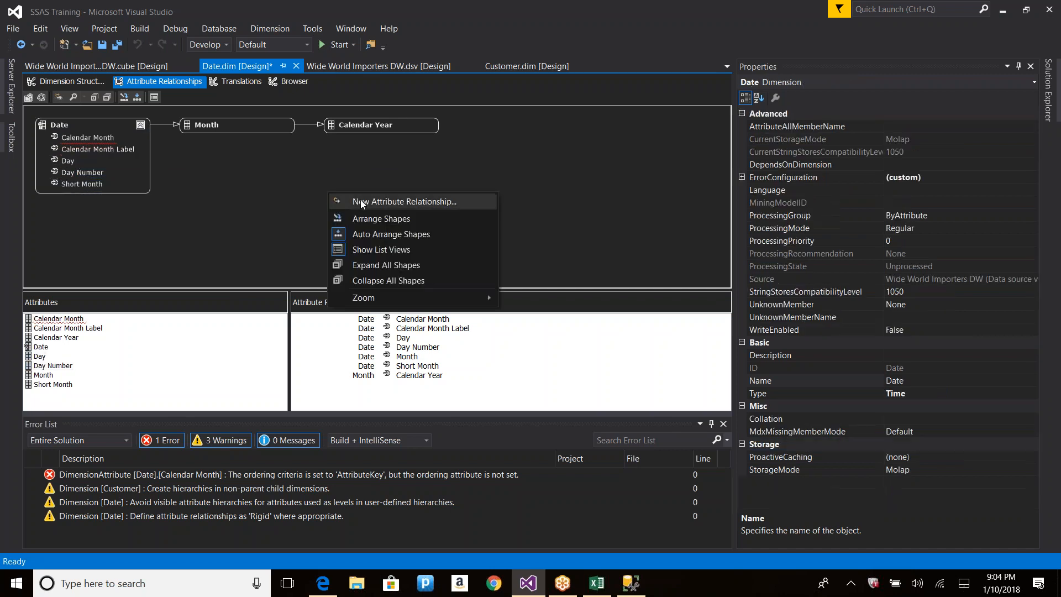
pyautogui.click(385, 201)
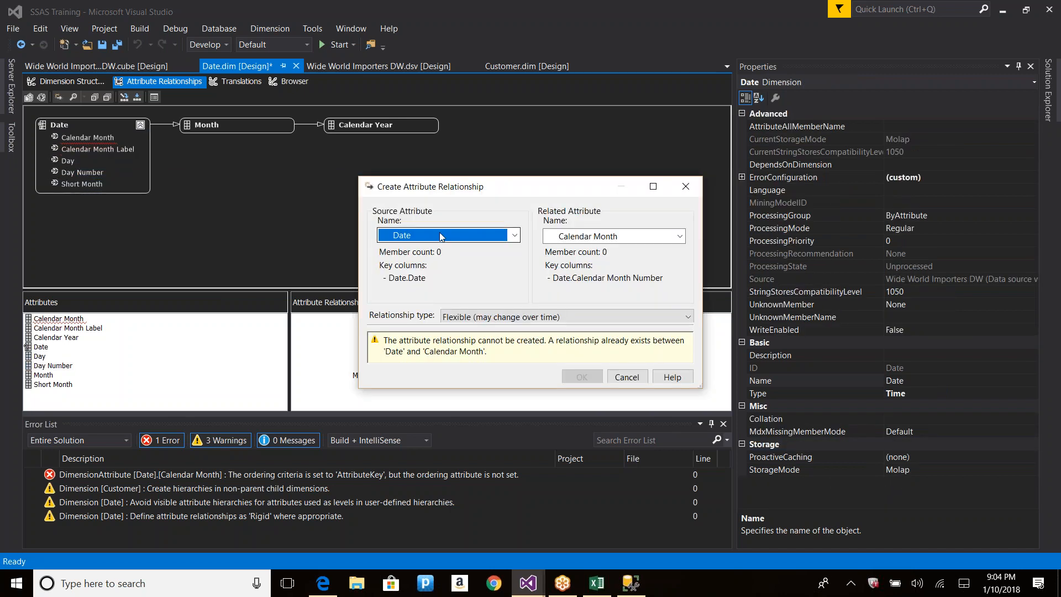
pyautogui.click(437, 236)
pyautogui.click(436, 250)
pyautogui.click(595, 237)
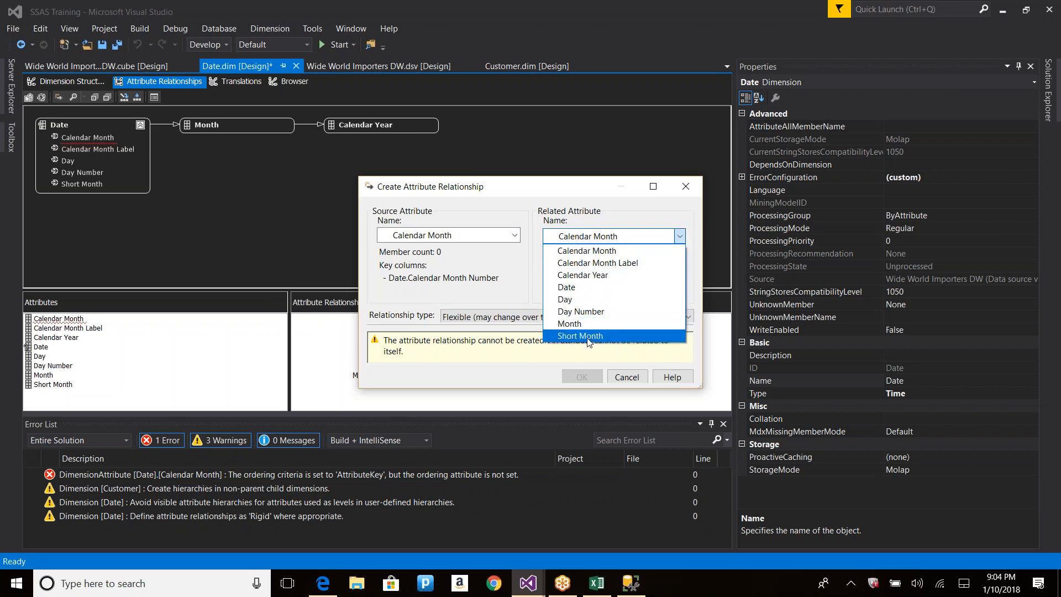
pyautogui.click(588, 337)
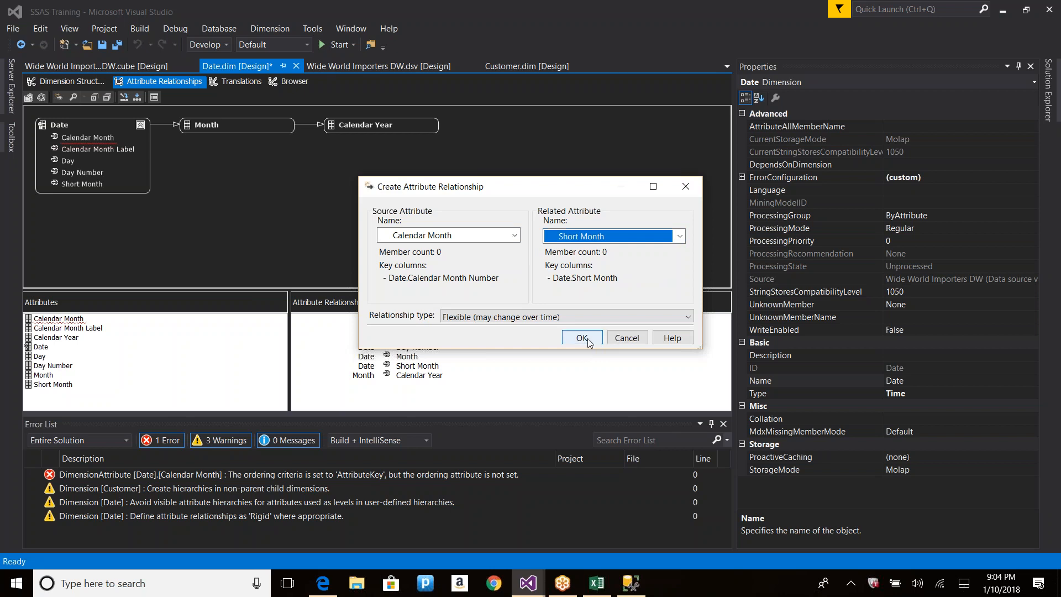
pyautogui.click(588, 340)
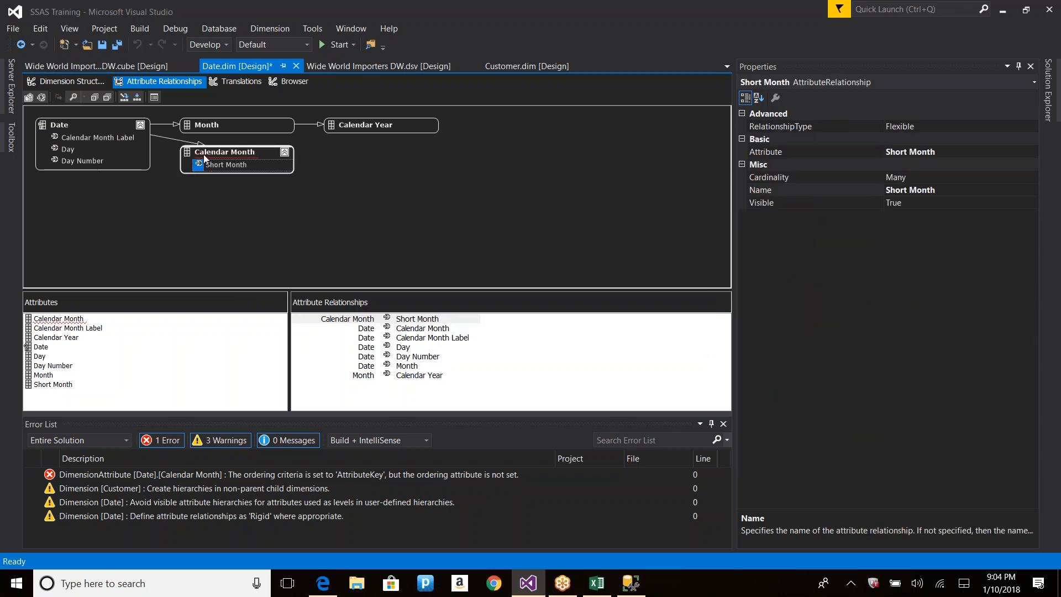
# Examine the relationship chain from Date through Calendar Month to Short Month in the diagram and relationship list.
pyautogui.click(219, 155)
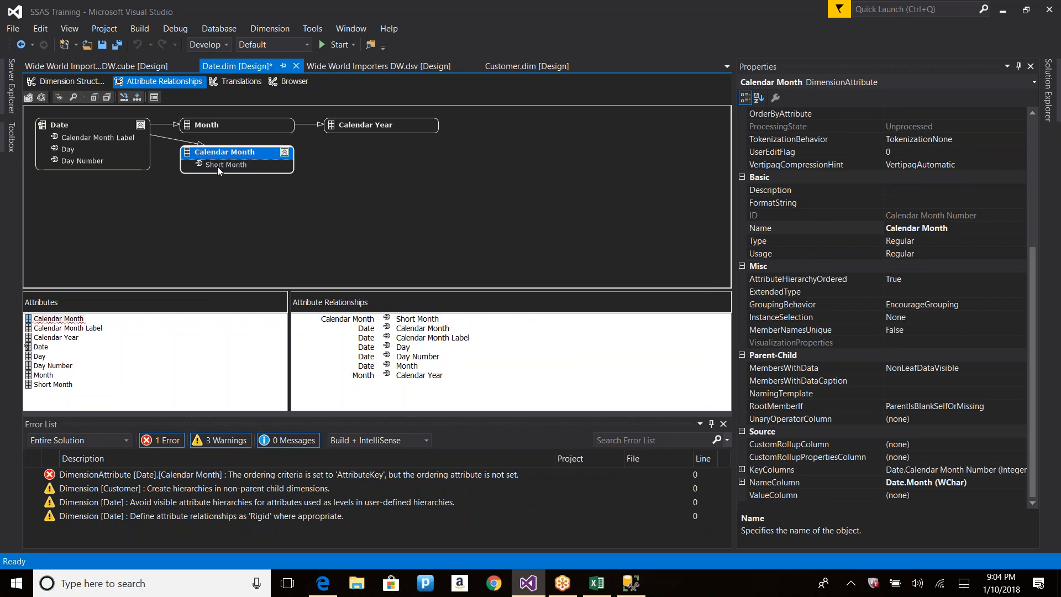
pyautogui.moveTo(218, 167)
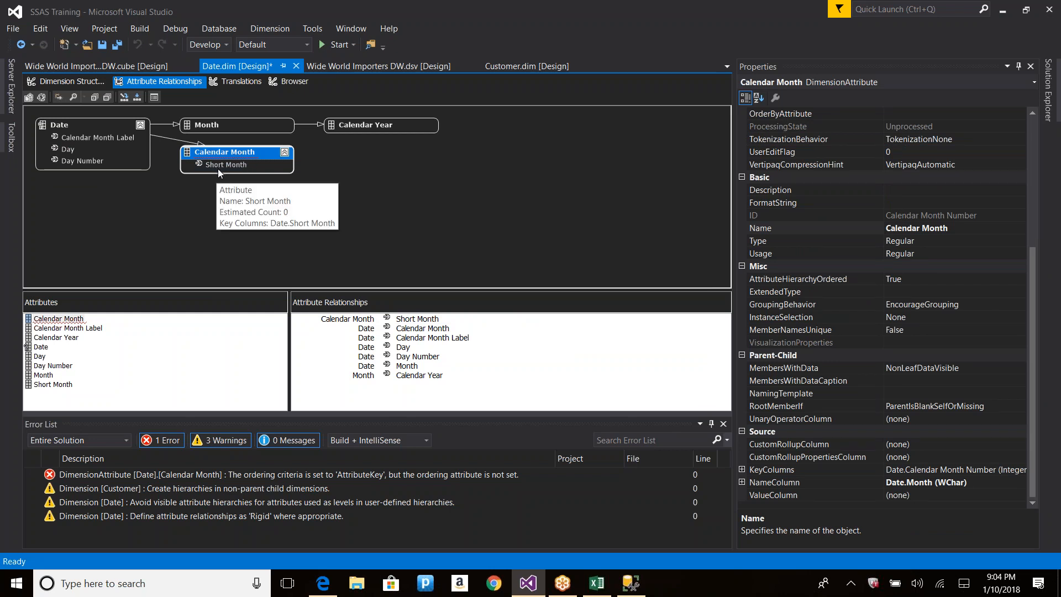
pyautogui.click(59, 126)
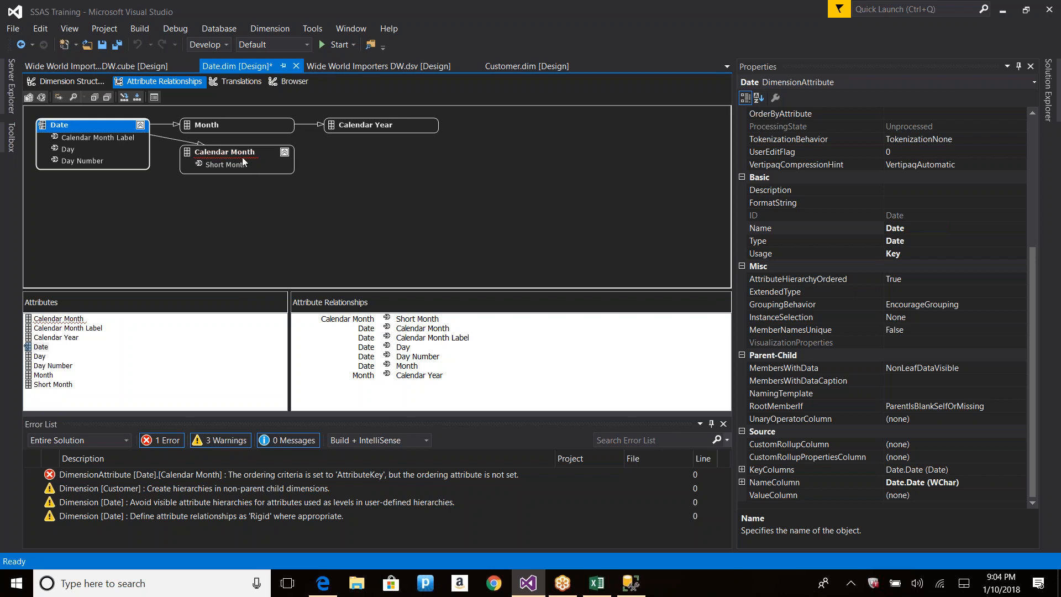
pyautogui.click(213, 153)
pyautogui.click(222, 165)
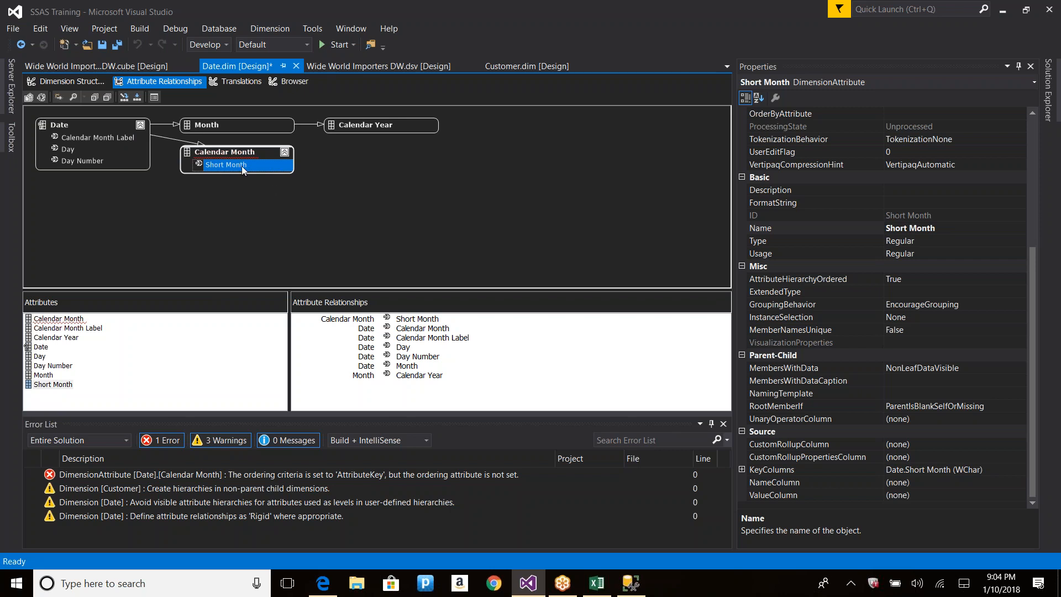
pyautogui.click(362, 320)
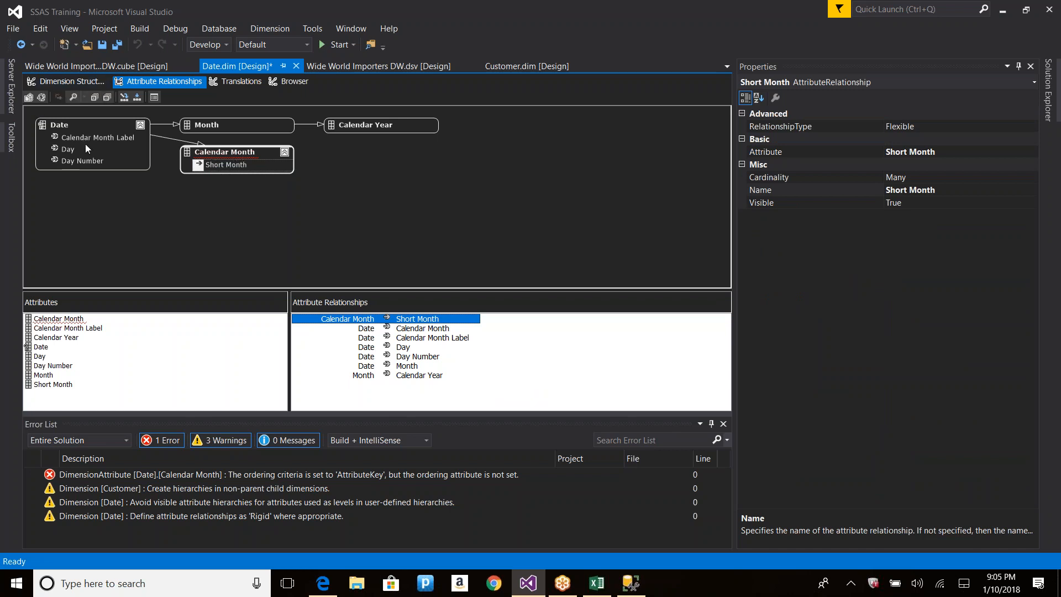
pyautogui.click(59, 126)
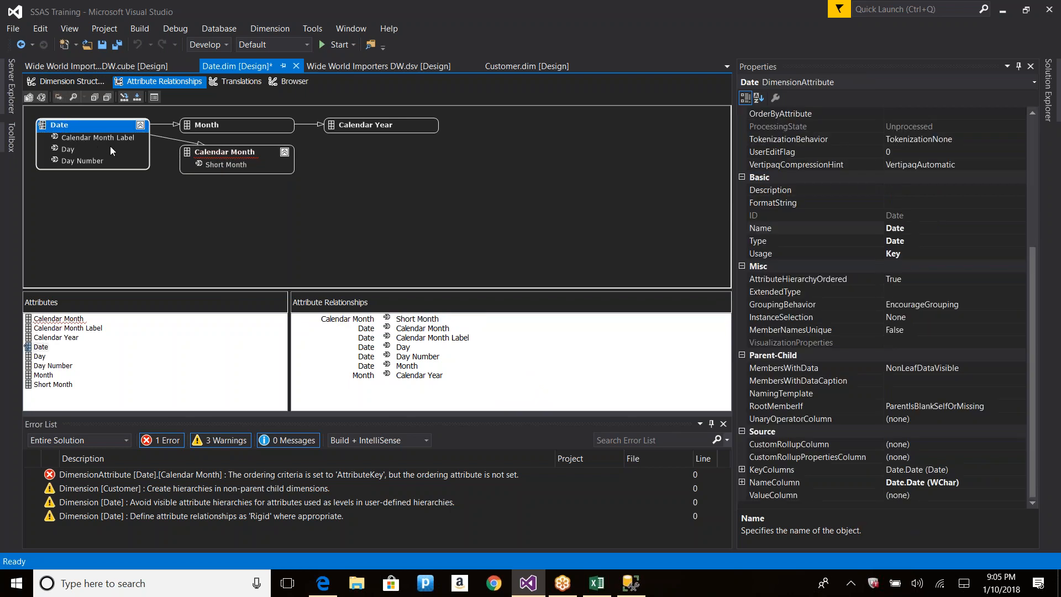
pyautogui.click(215, 151)
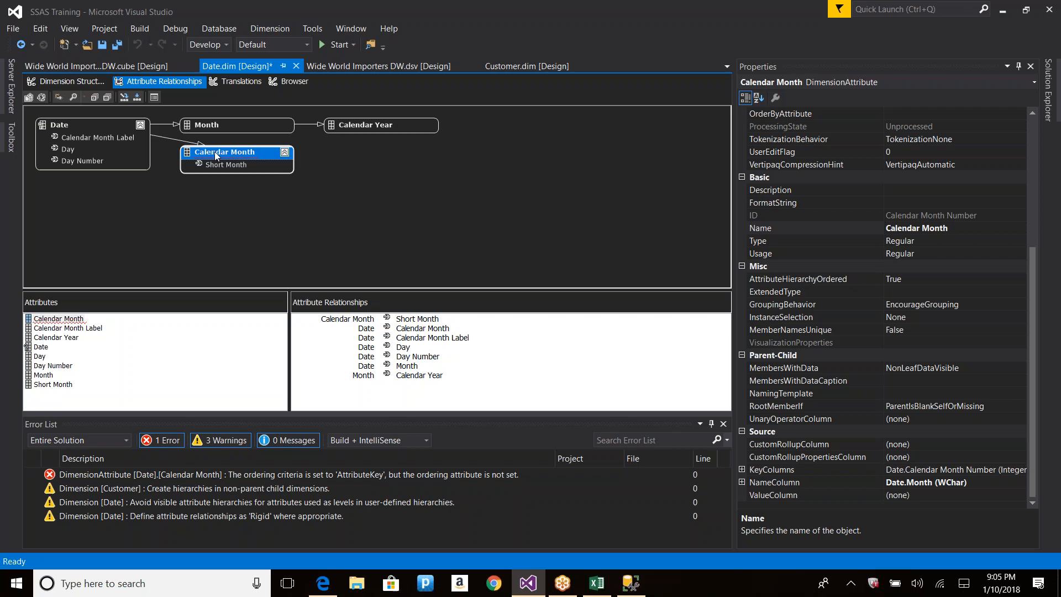
pyautogui.click(221, 167)
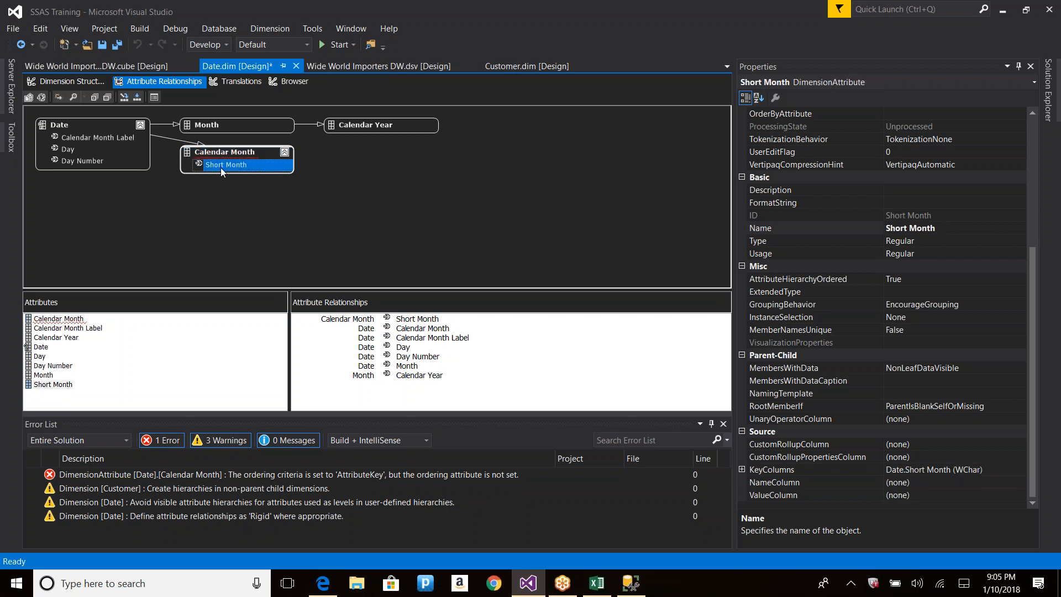
pyautogui.click(62, 125)
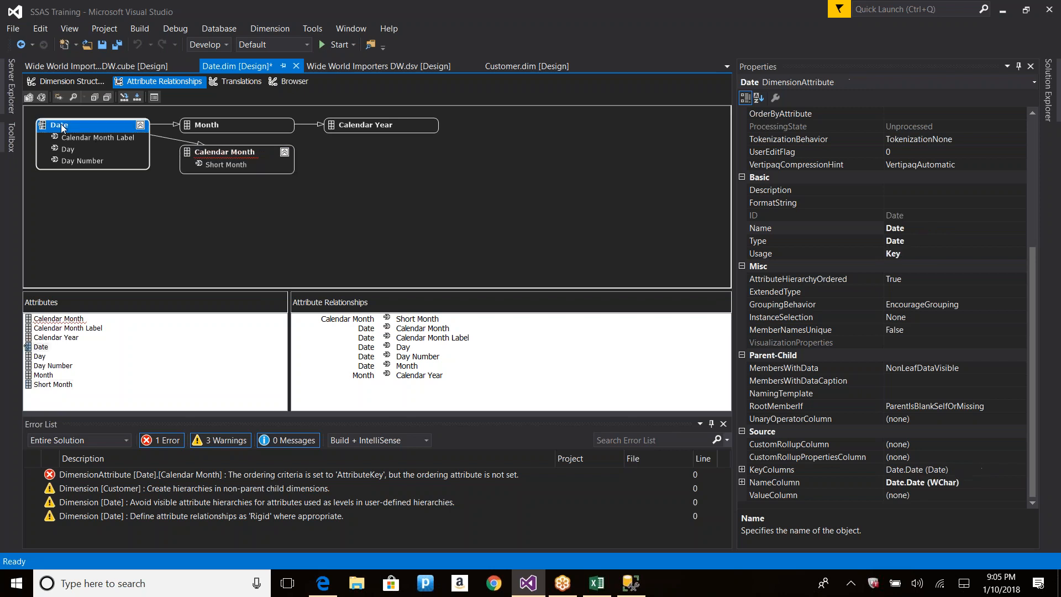
# Set the OrderByAttribute property of the Calendar Month attribute to Short Month.
pyautogui.click(208, 126)
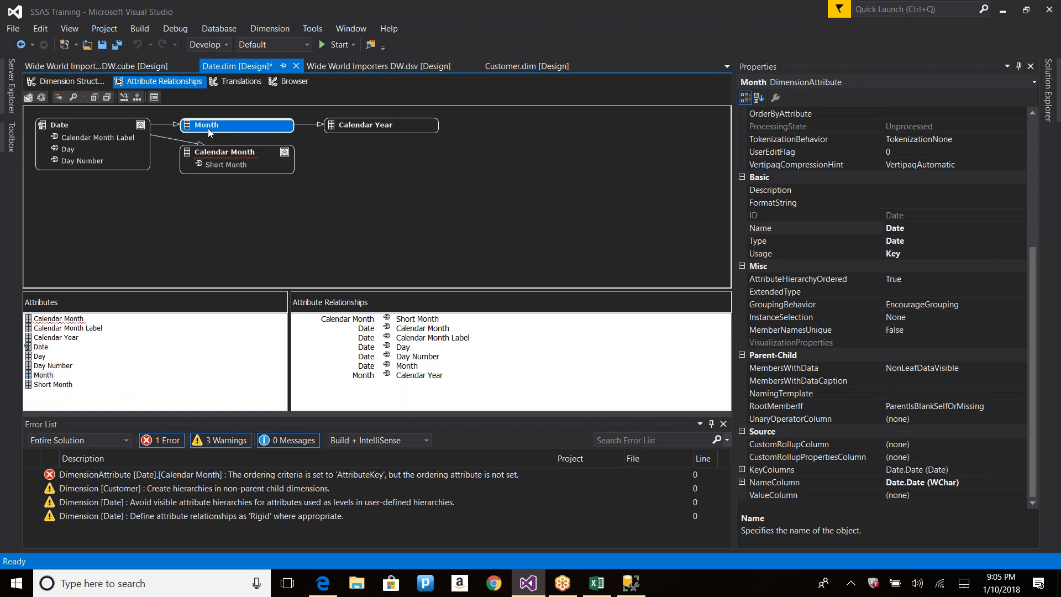
pyautogui.click(381, 127)
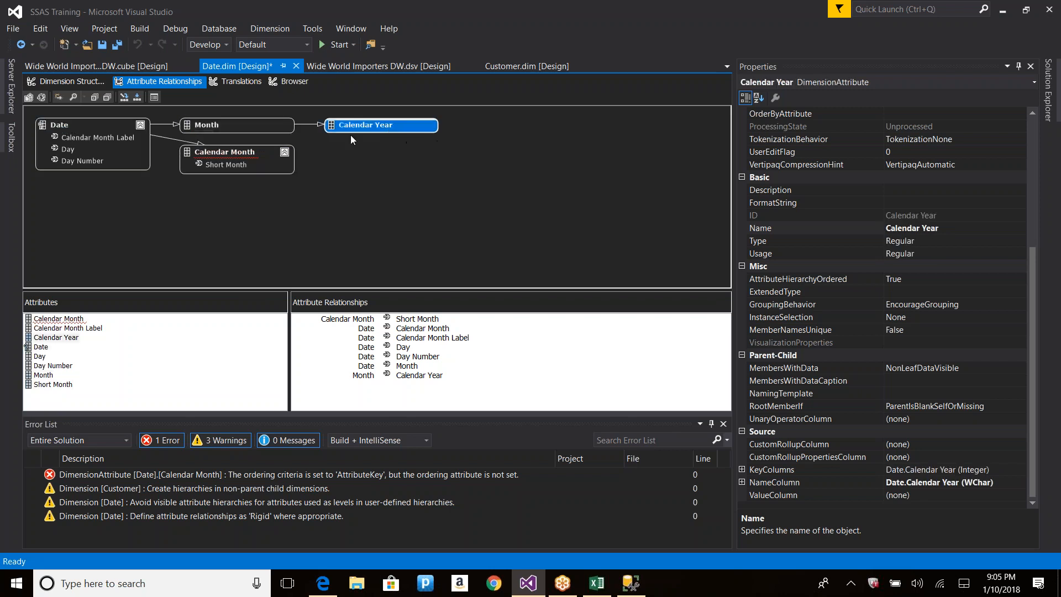
pyautogui.click(62, 84)
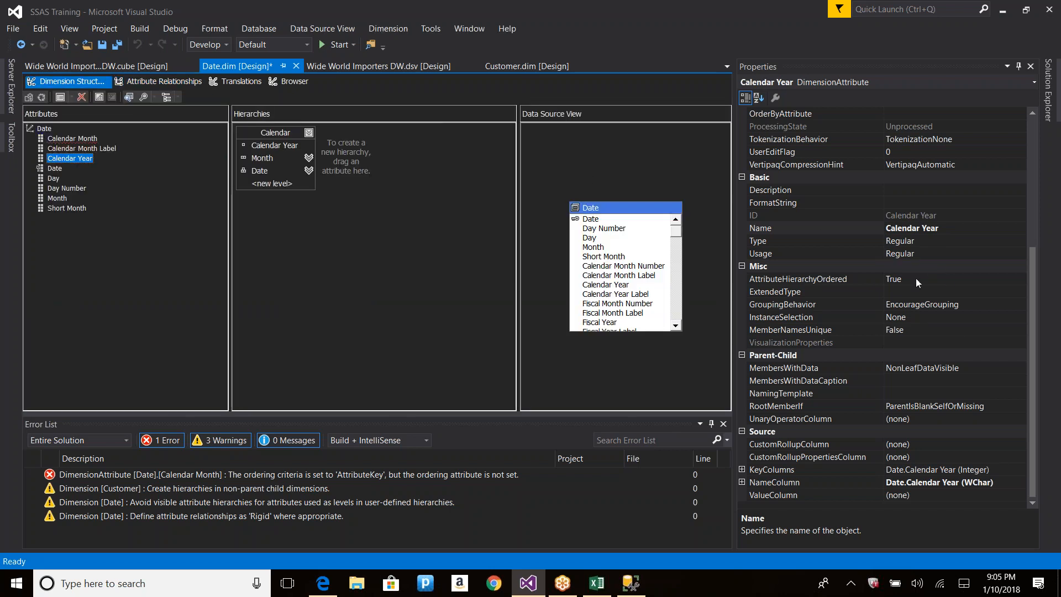
pyautogui.scroll(5, 933, 317)
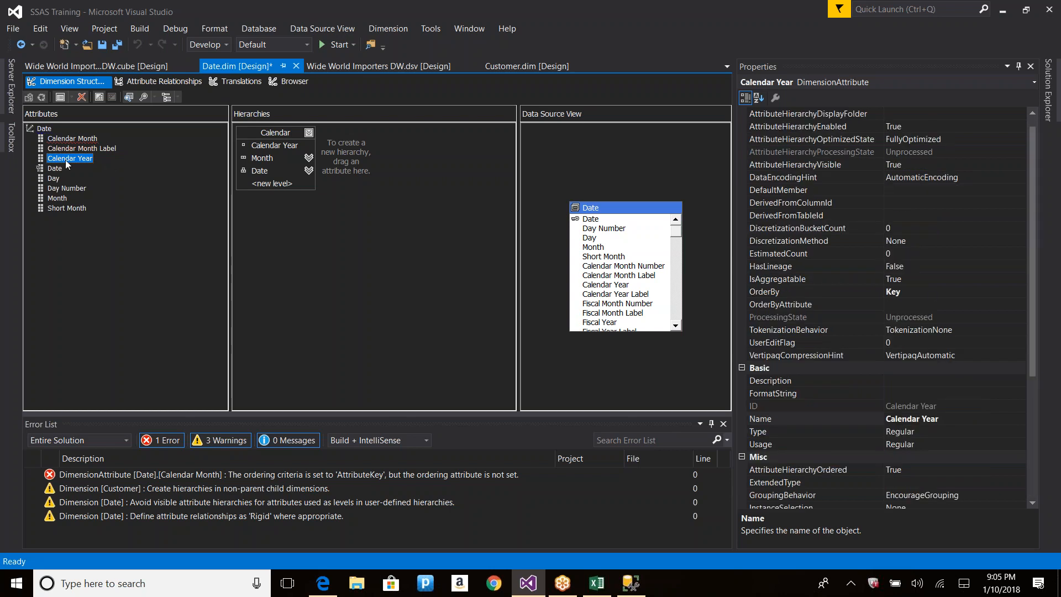
pyautogui.rightClick(77, 141)
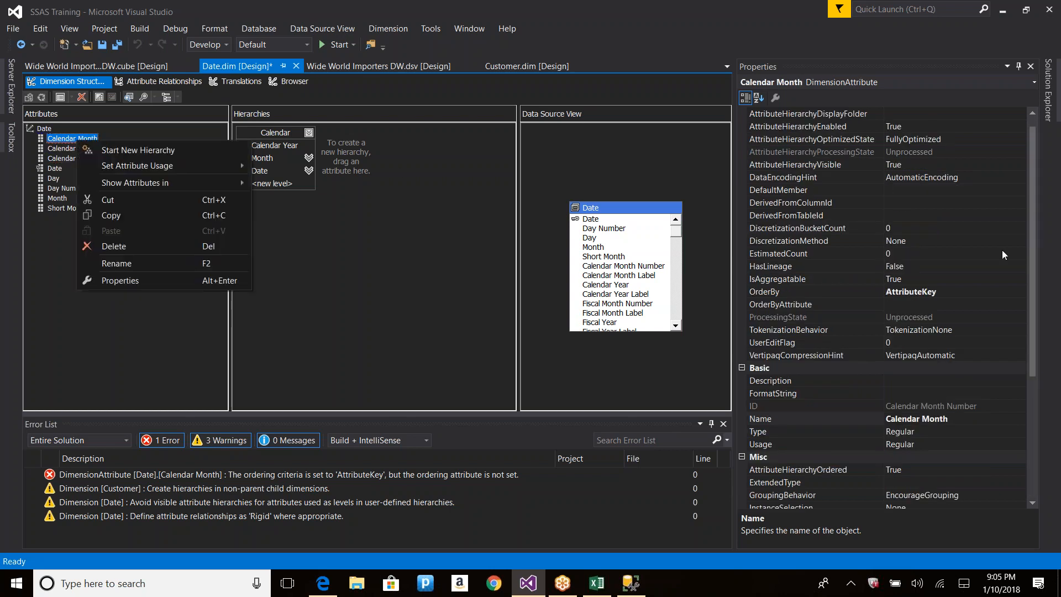
pyautogui.click(957, 304)
pyautogui.click(1020, 304)
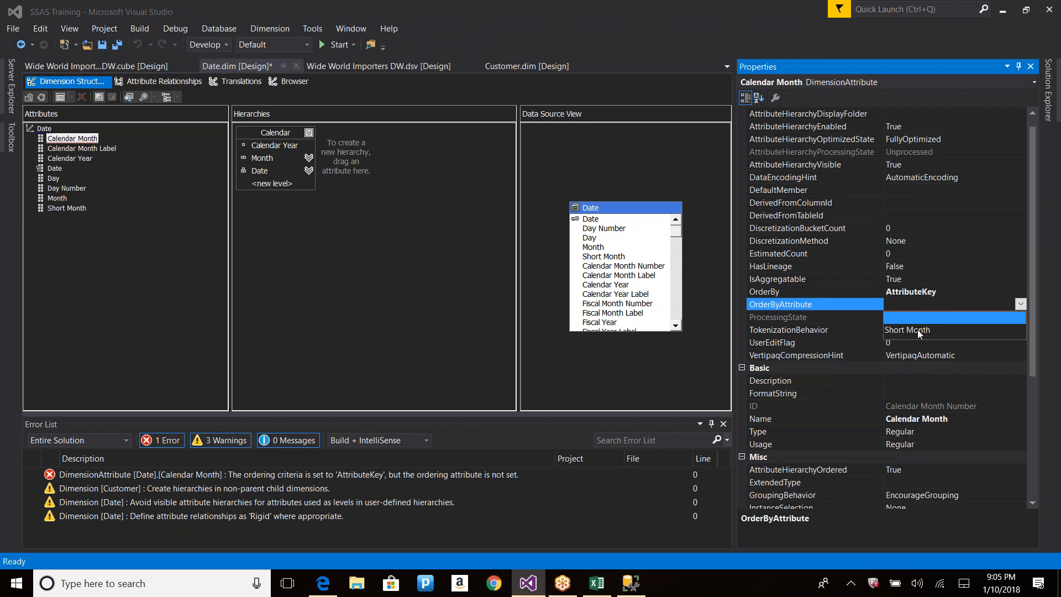
pyautogui.click(919, 331)
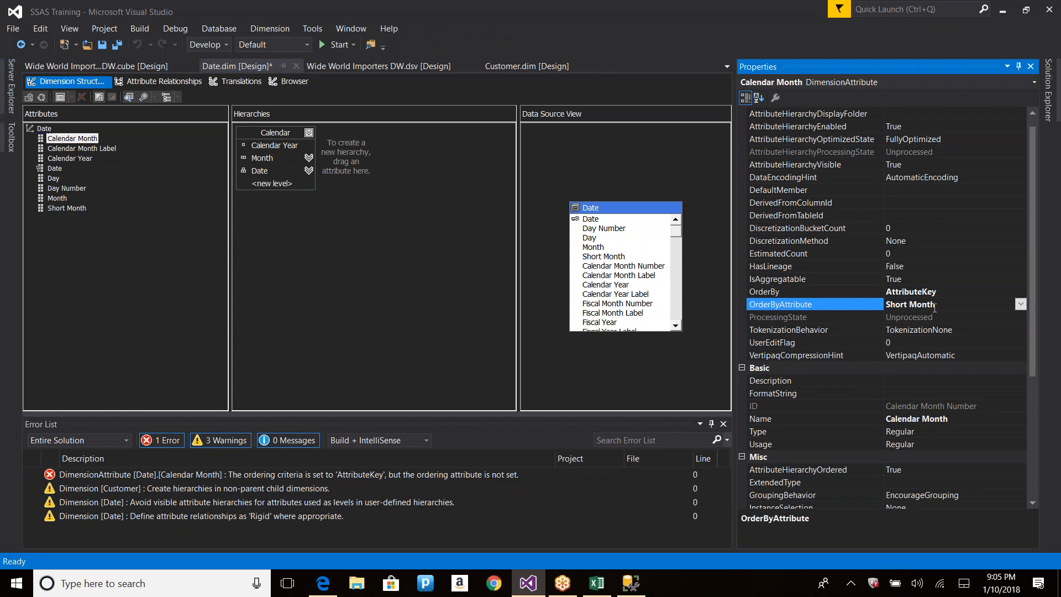
# Build and deploy the project, overwriting the Wide World Importers database, and run a full process of the Date dimension.
pyautogui.click(42, 97)
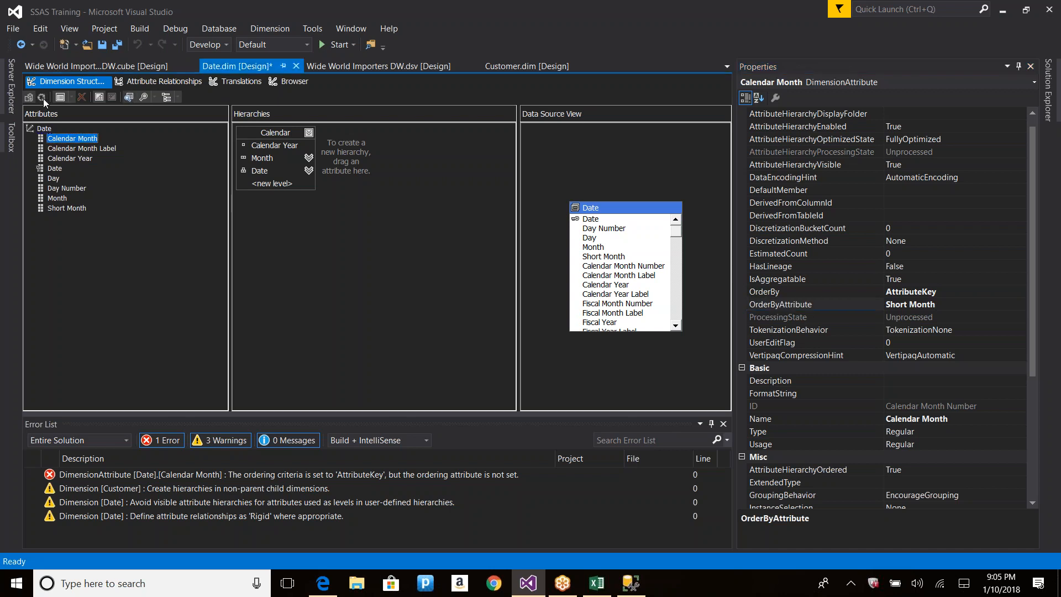
pyautogui.press('Return')
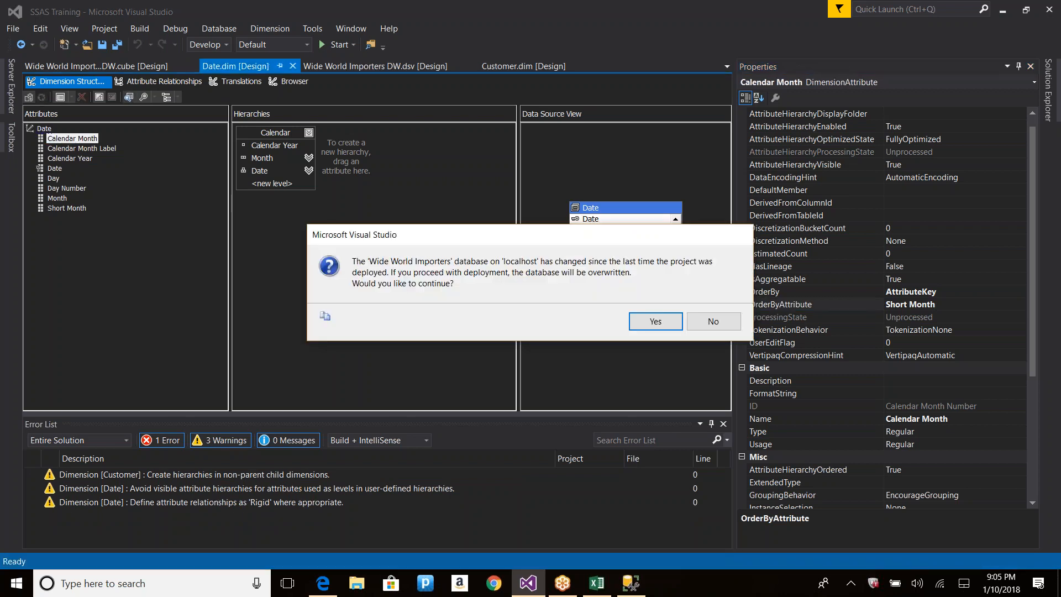
pyautogui.press('Return')
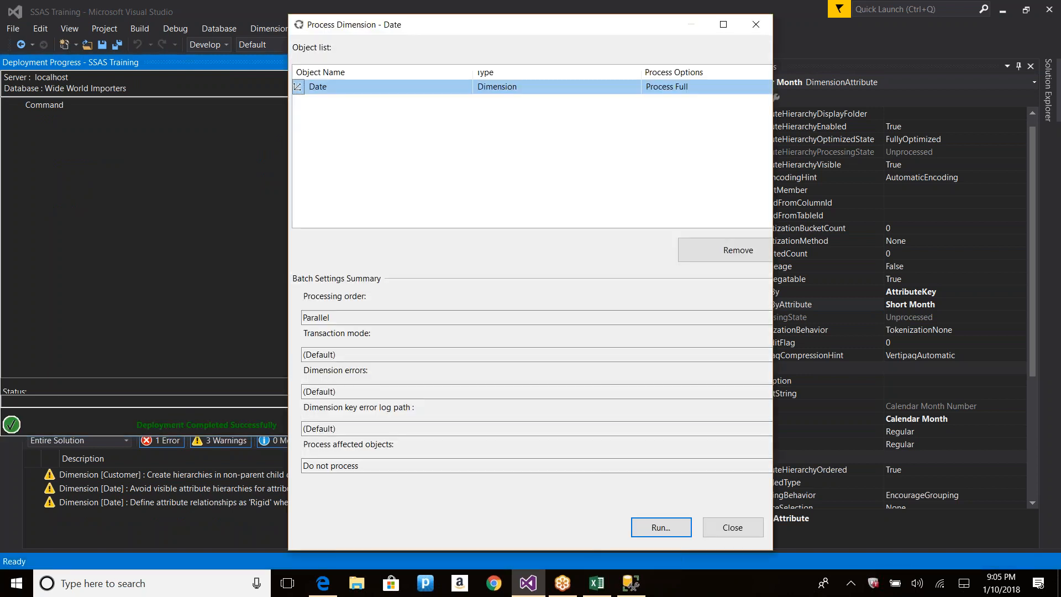
pyautogui.press('Return')
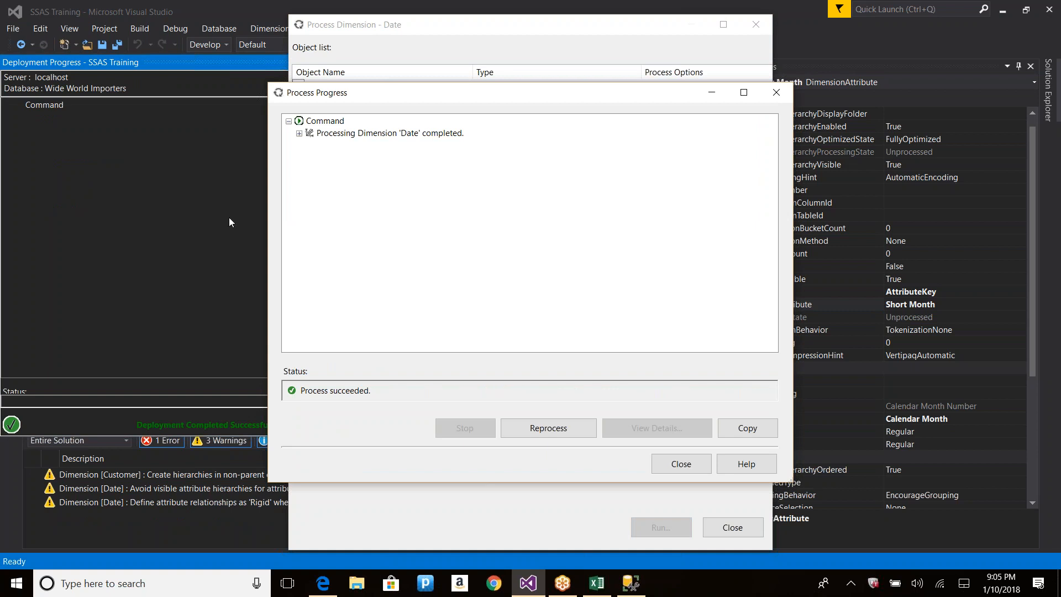
pyautogui.click(683, 464)
pyautogui.click(733, 528)
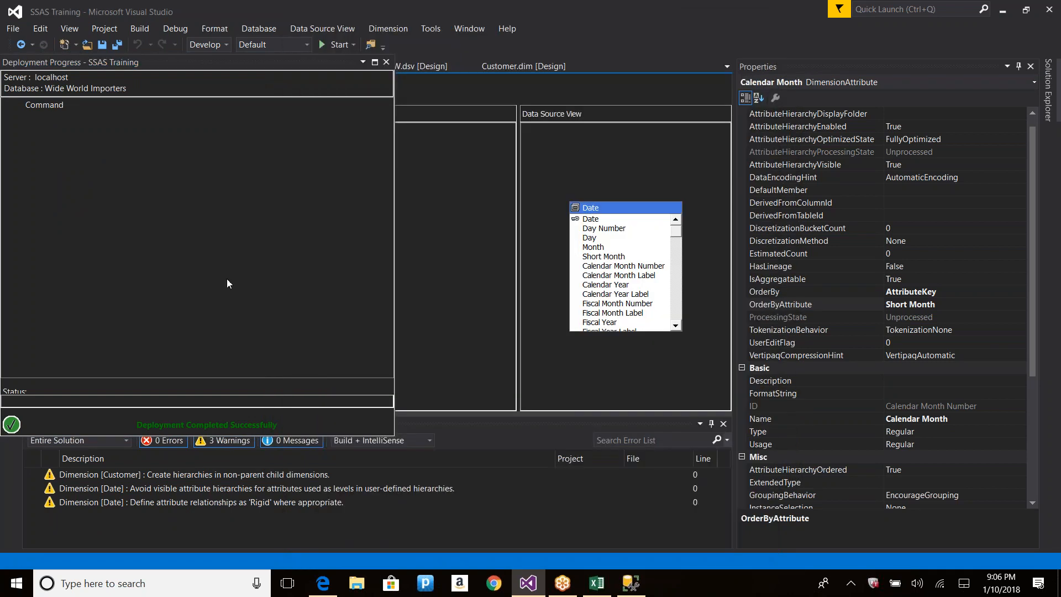
pyautogui.click(386, 62)
# Reconnect the Date dimension browser and examine the member order of the Calendar Month hierarchy.
pyautogui.click(289, 81)
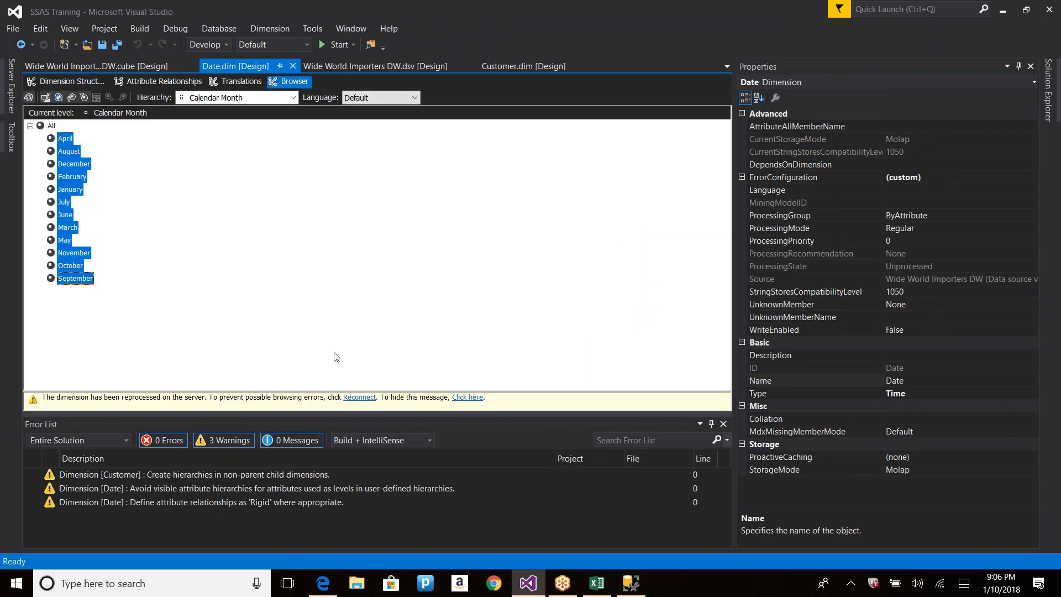
pyautogui.click(360, 398)
pyautogui.click(69, 150)
pyautogui.click(71, 138)
pyautogui.click(72, 152)
pyautogui.click(75, 163)
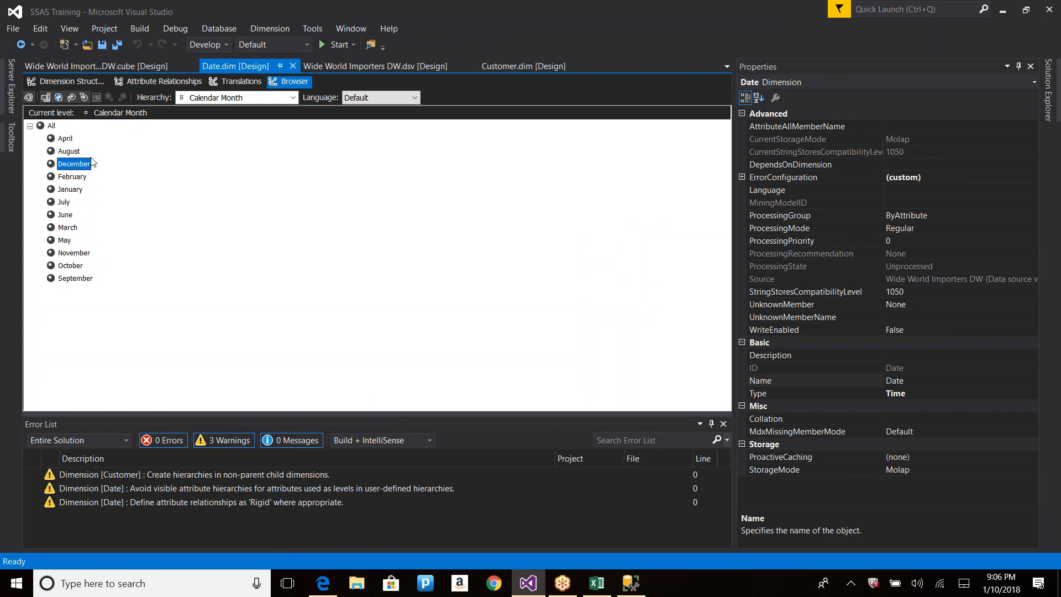
# Browse the members of the Short Month hierarchy to compare their order with Calendar Month.
pyautogui.click(254, 98)
pyautogui.click(221, 195)
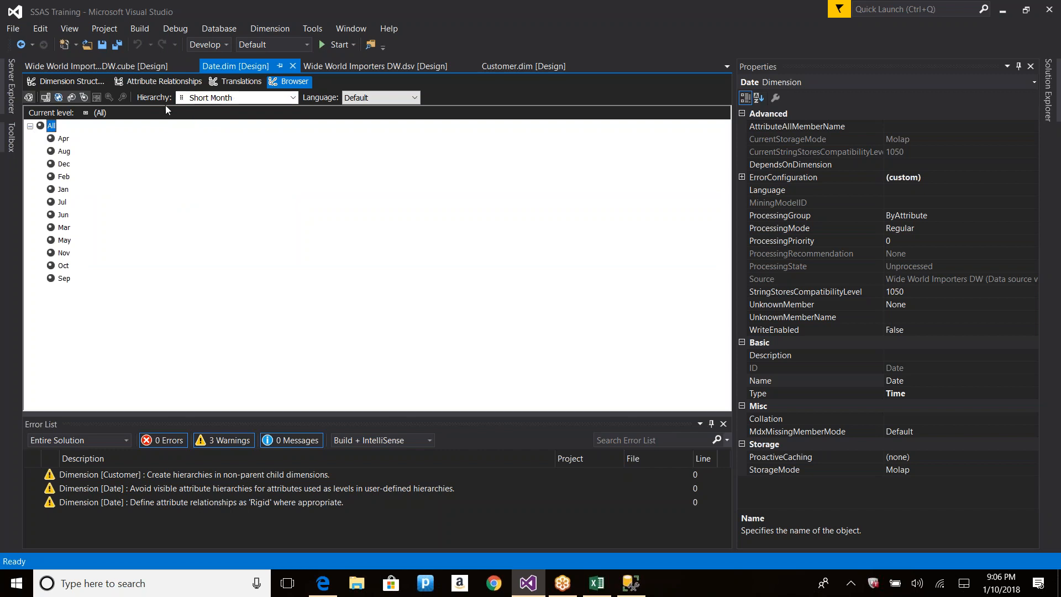
pyautogui.click(52, 96)
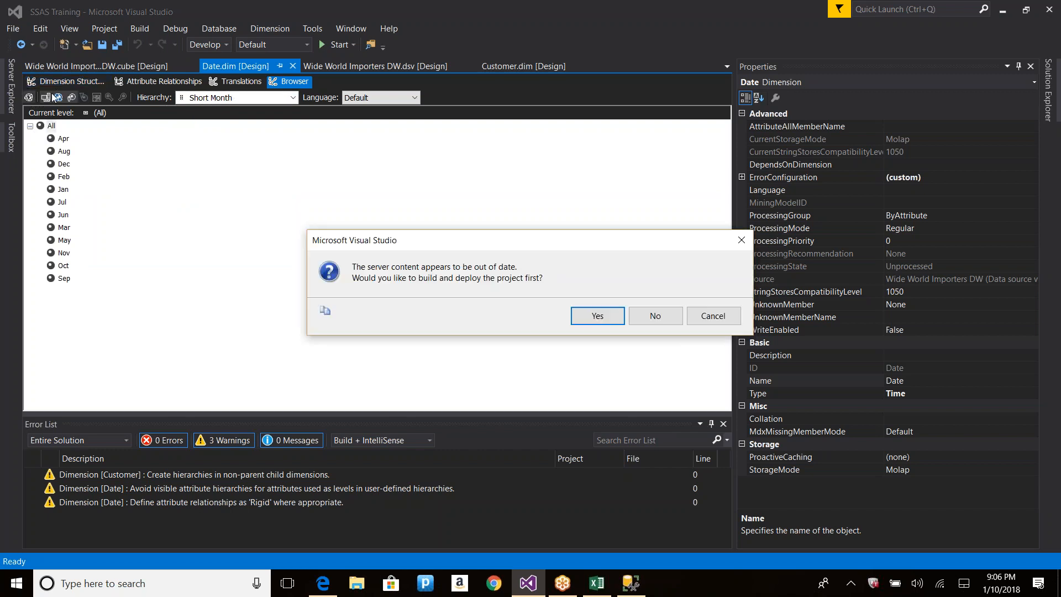
pyautogui.click(713, 315)
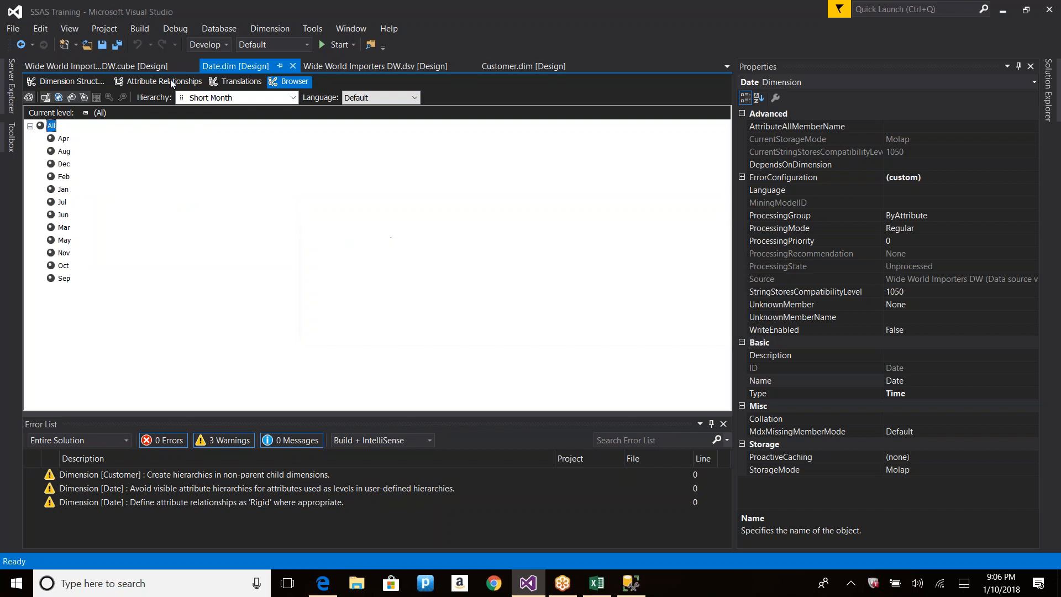
# Examine how Calendar Year and Short Month trace back to the Date key through Month and Calendar Month in the relationship diagram.
pyautogui.click(45, 83)
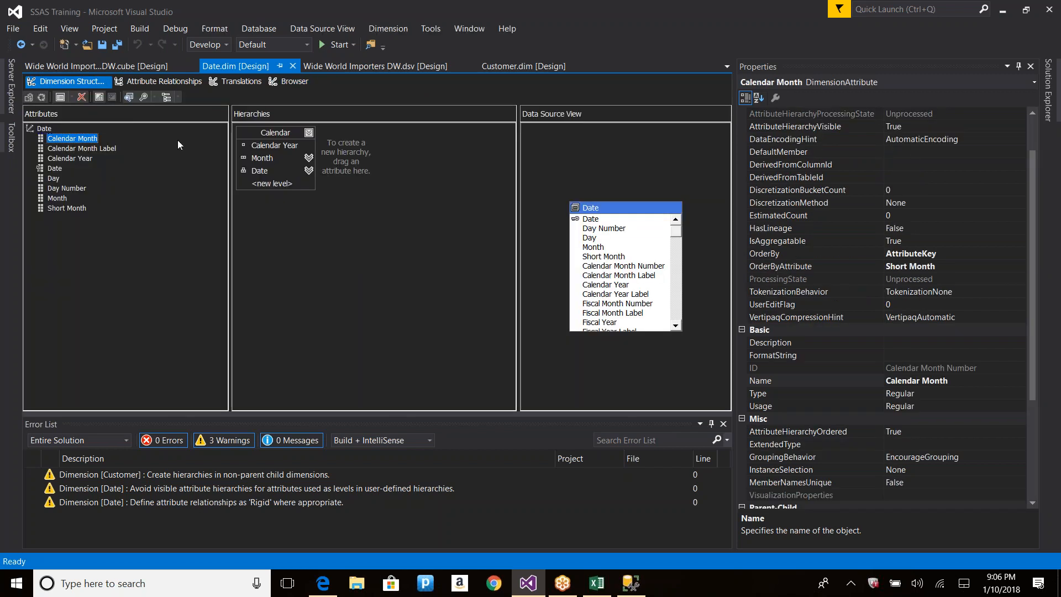
pyautogui.click(154, 82)
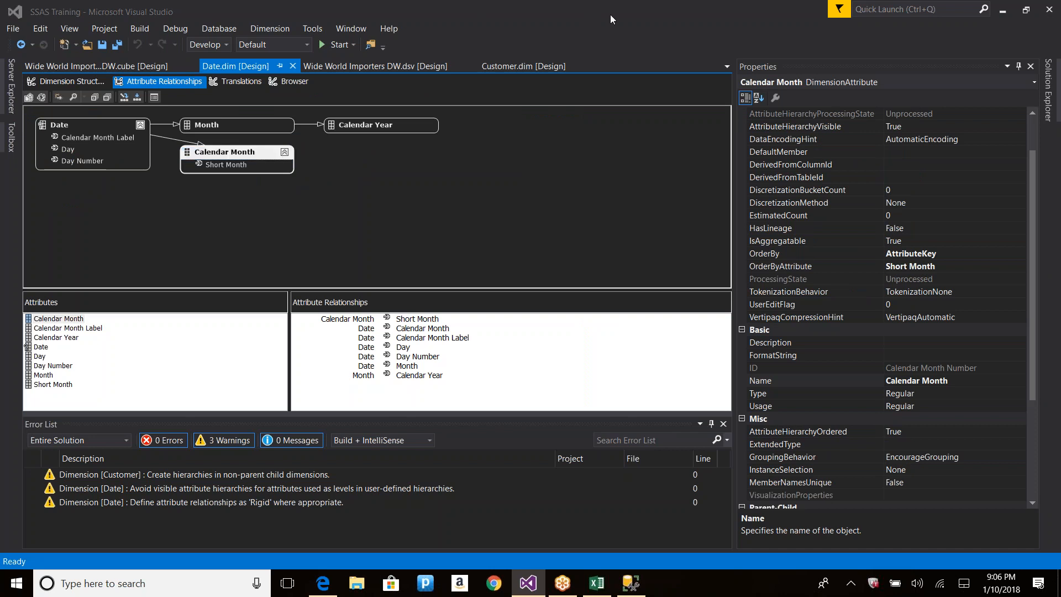
pyautogui.click(398, 126)
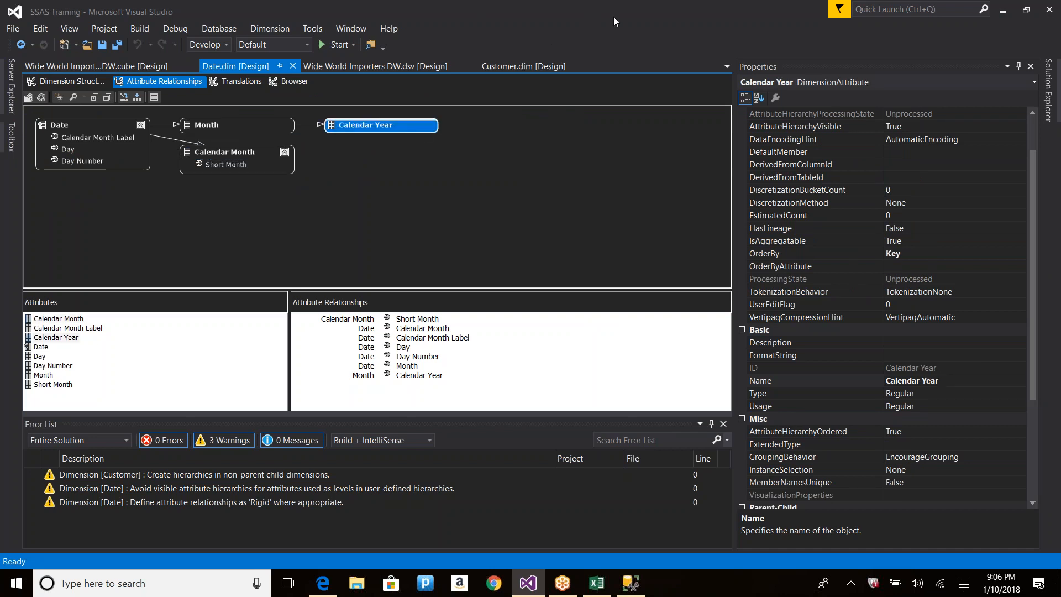
pyautogui.click(628, 21)
pyautogui.moveTo(338, 160)
pyautogui.mouseDown()
pyautogui.moveTo(475, 139)
pyautogui.moveTo(366, 157)
pyautogui.moveTo(71, 127)
pyautogui.moveTo(84, 137)
pyautogui.mouseUp()
pyautogui.moveTo(337, 104)
pyautogui.mouseDown()
pyautogui.moveTo(330, 94)
pyautogui.moveTo(183, 84)
pyautogui.moveTo(57, 147)
pyautogui.mouseUp()
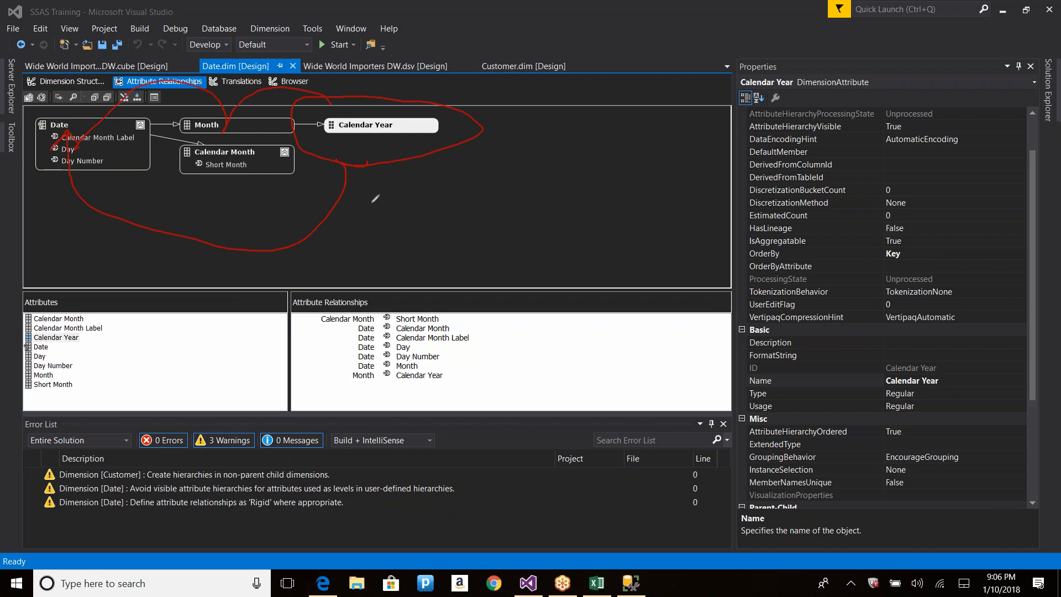
pyautogui.moveTo(217, 175)
pyautogui.mouseDown()
pyautogui.moveTo(284, 161)
pyautogui.moveTo(236, 172)
pyautogui.mouseUp()
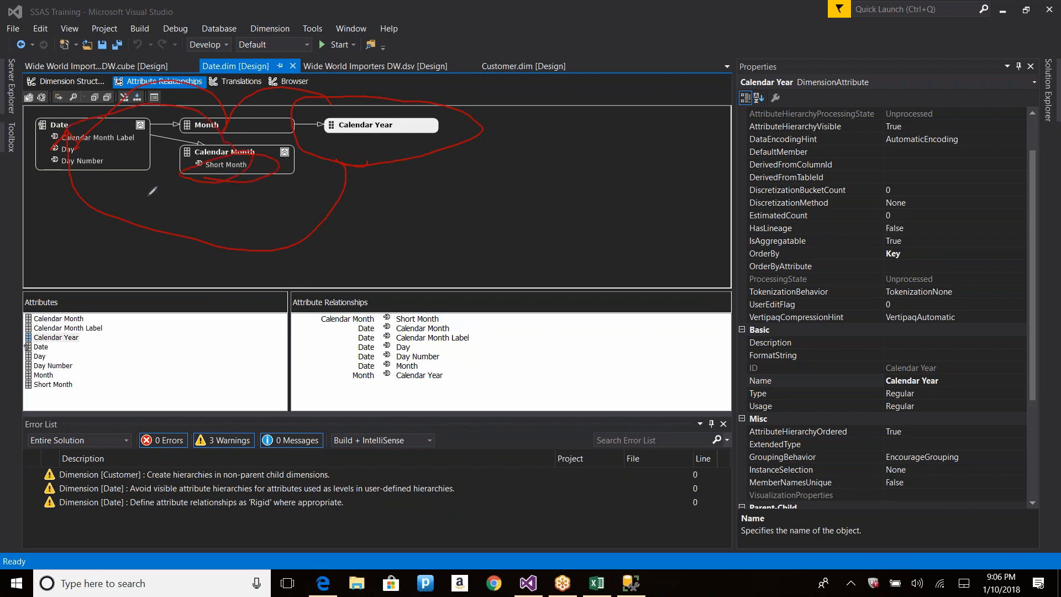
pyautogui.moveTo(77, 165)
pyautogui.mouseDown()
pyautogui.moveTo(110, 160)
pyautogui.moveTo(86, 132)
pyautogui.moveTo(121, 121)
pyautogui.mouseUp()
pyautogui.moveTo(190, 115)
pyautogui.mouseDown()
pyautogui.moveTo(222, 108)
pyautogui.moveTo(110, 82)
pyautogui.moveTo(61, 101)
pyautogui.moveTo(81, 106)
pyautogui.mouseUp()
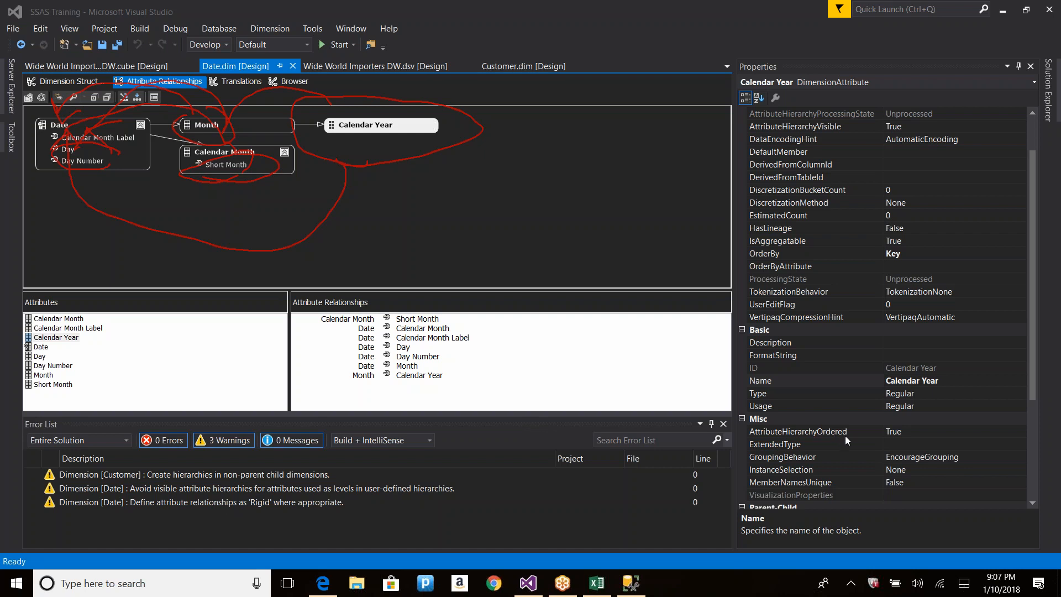
pyautogui.click(956, 430)
# Delete the attribute relationship between Date and Calendar Month in the diagram.
pyautogui.click(314, 125)
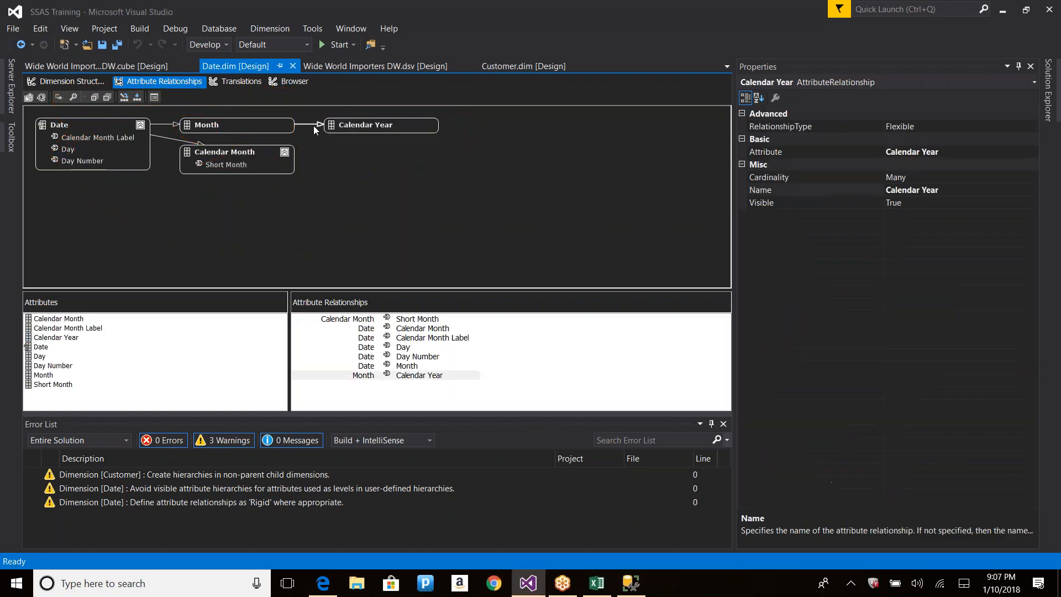
pyautogui.click(174, 140)
pyautogui.press('Delete')
pyautogui.press('Return')
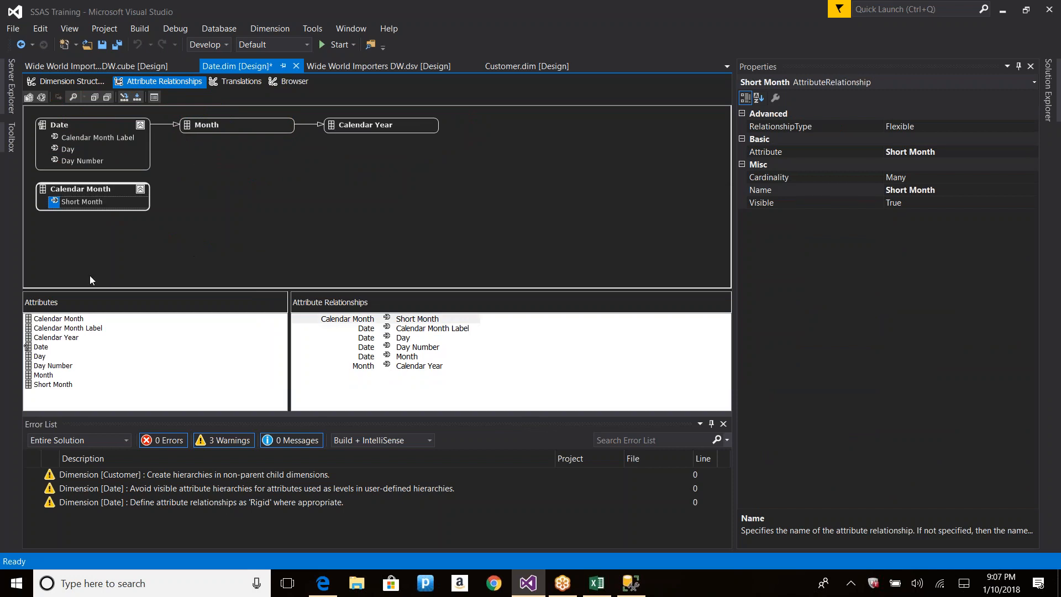
pyautogui.click(161, 233)
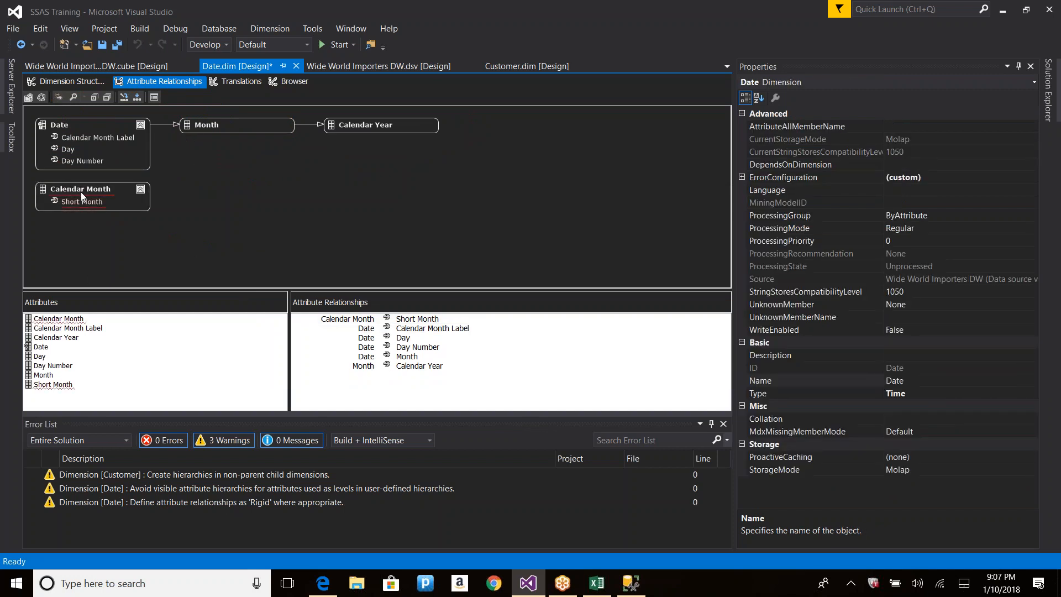
# Try to deploy and process the Date dimension with Calendar Month disconnected from the Date key attribute.
pyautogui.click(42, 101)
pyautogui.click(616, 316)
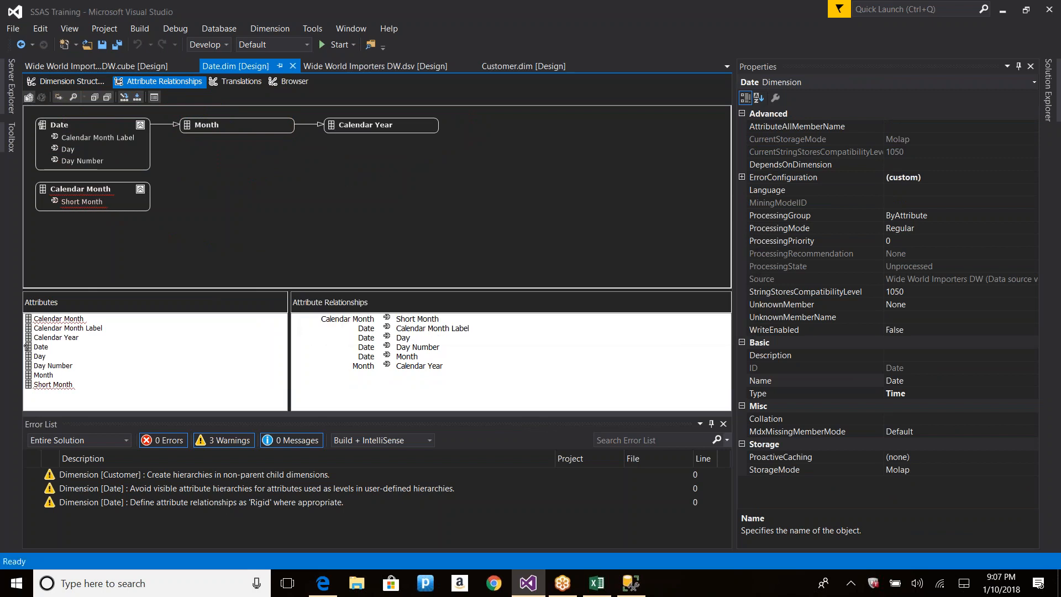
pyautogui.click(714, 317)
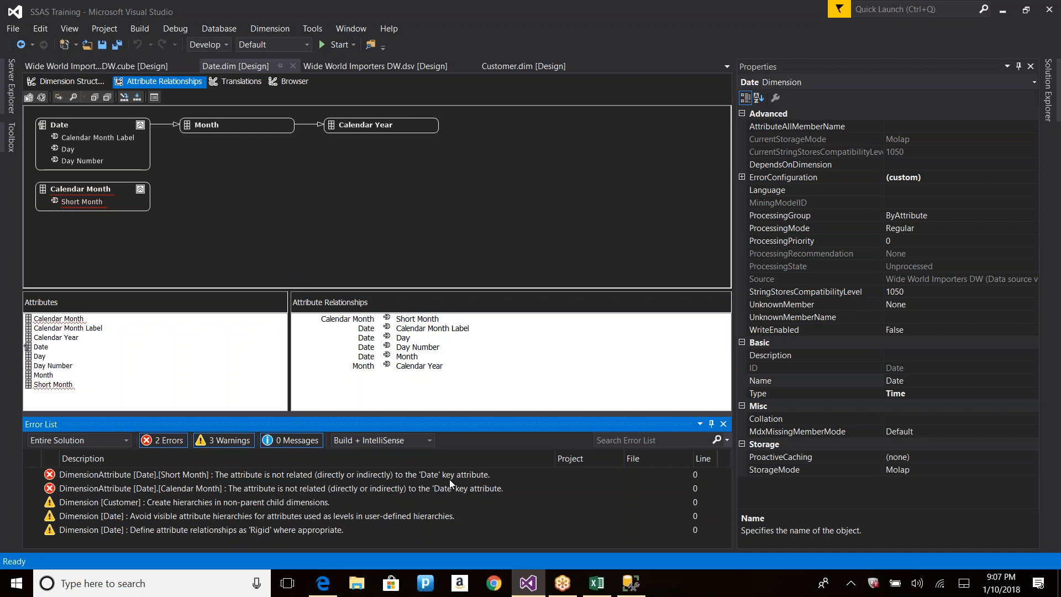
pyautogui.click(426, 228)
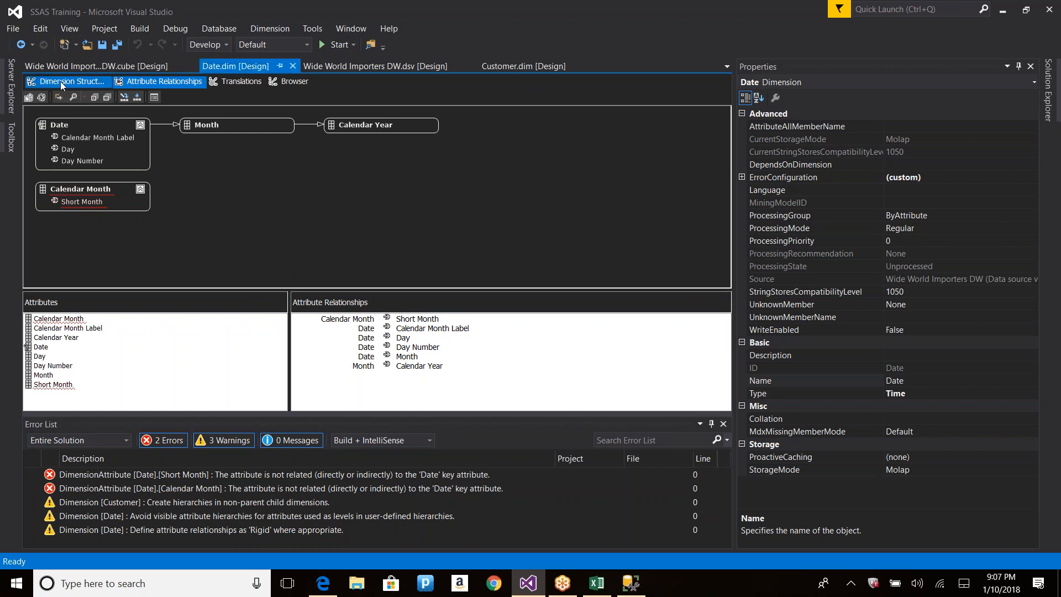
# Recreate the attribute relationship from Date to Calendar Month in the relationship diagram.
pyautogui.click(61, 81)
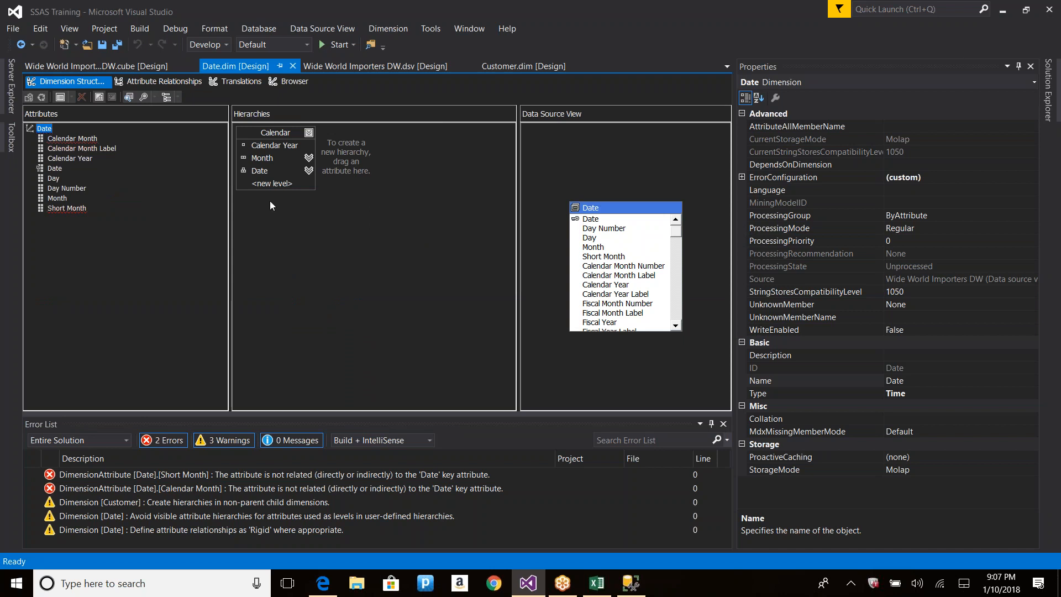
pyautogui.click(143, 82)
pyautogui.click(67, 131)
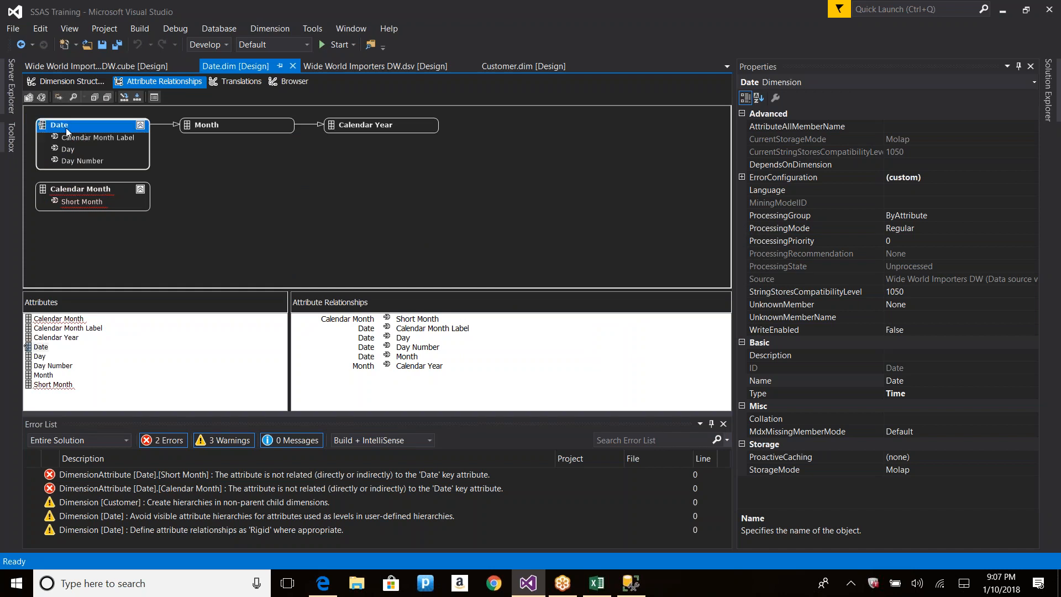
pyautogui.moveTo(72, 125); pyautogui.dragTo(95, 188)
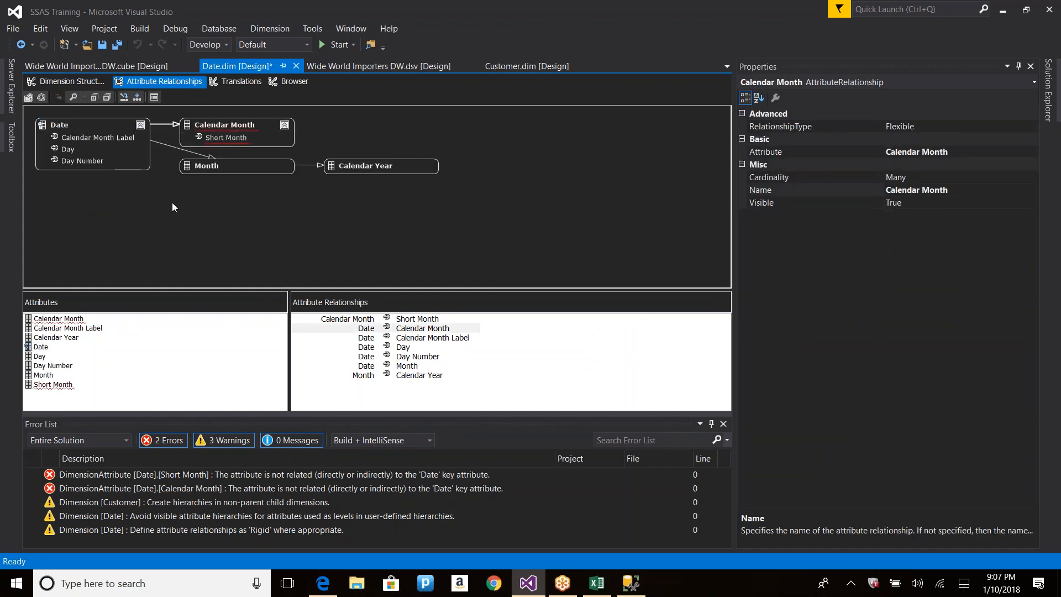
pyautogui.click(173, 207)
# Check which attributes are offered as OrderByAttribute for the Calendar Month attribute.
pyautogui.click(63, 83)
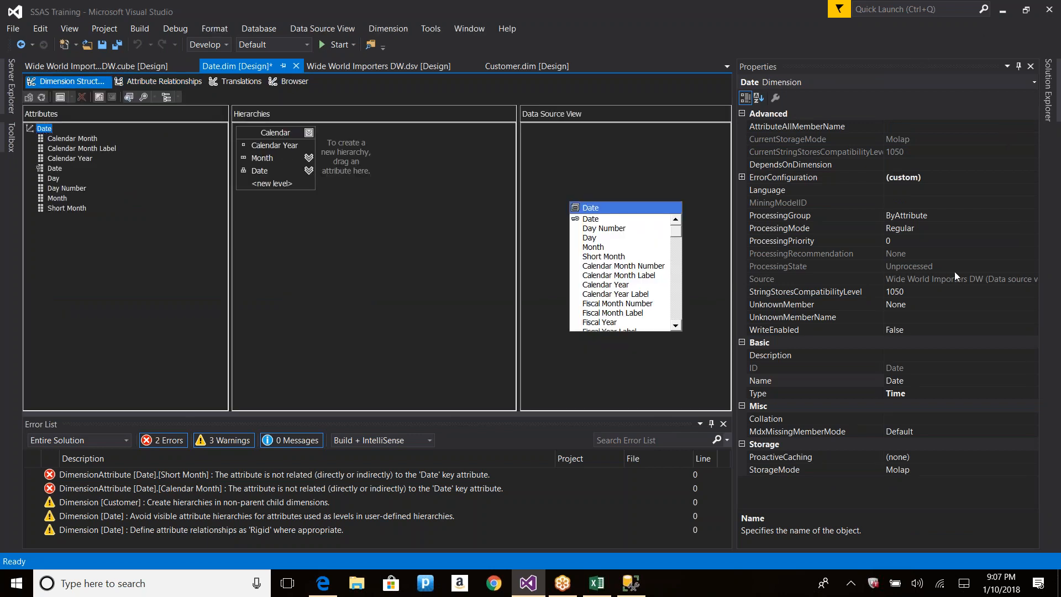
pyautogui.rightClick(81, 142)
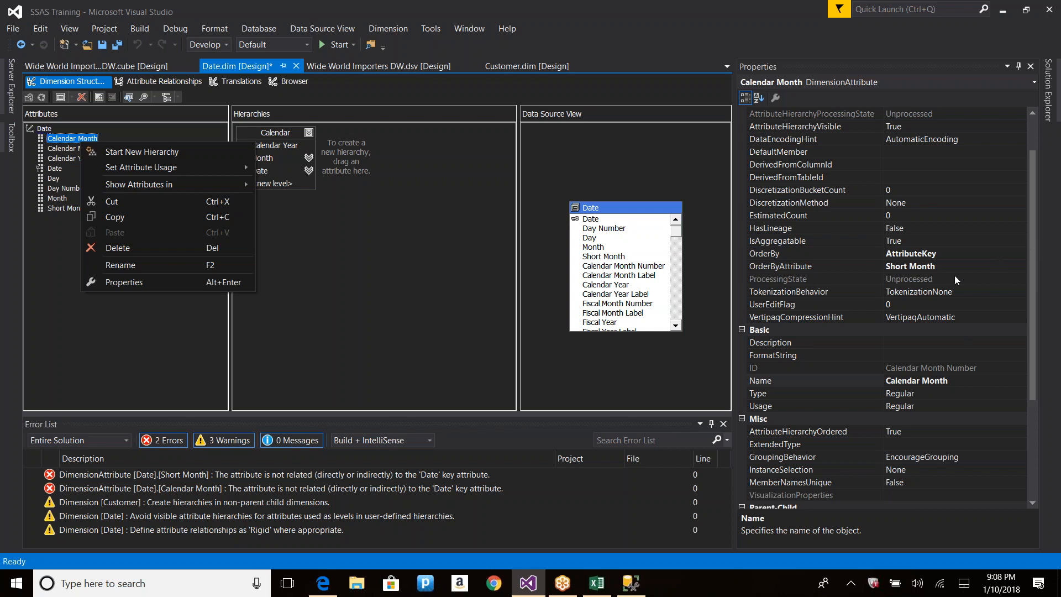
pyautogui.click(939, 266)
pyautogui.click(1021, 266)
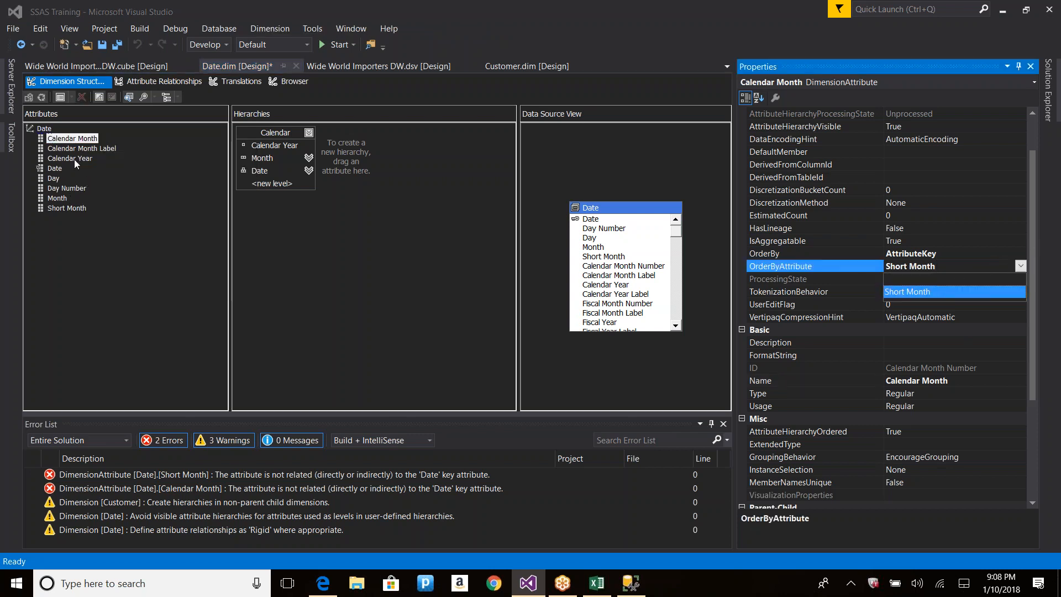
# Set the Date attribute's OrderBy property to AttributeKey and check which attributes are offered as its OrderByAttribute.
pyautogui.click(61, 167)
pyautogui.rightClick(55, 169)
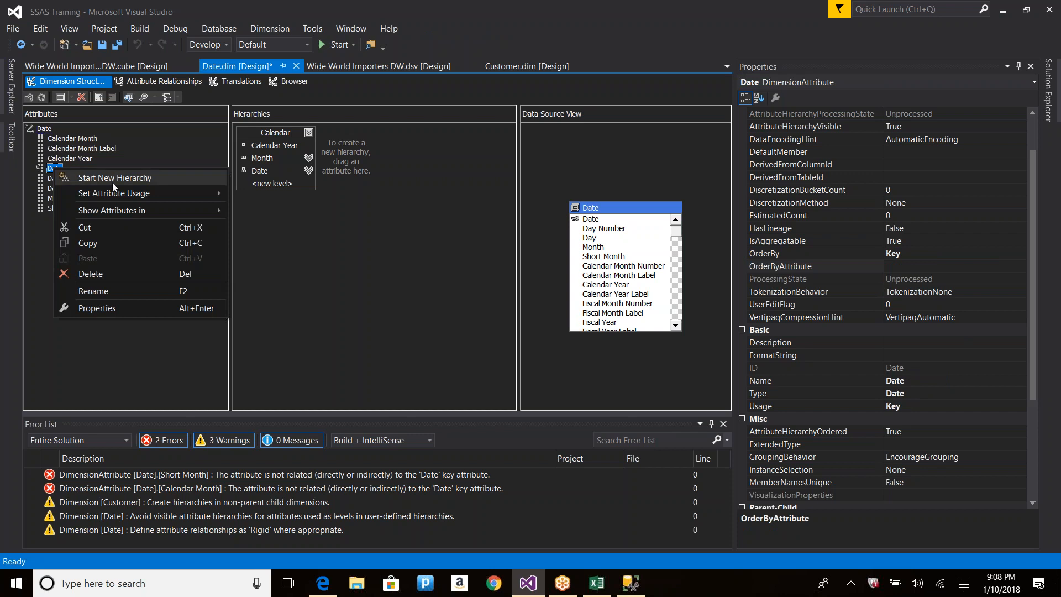
pyautogui.click(104, 308)
pyautogui.click(940, 254)
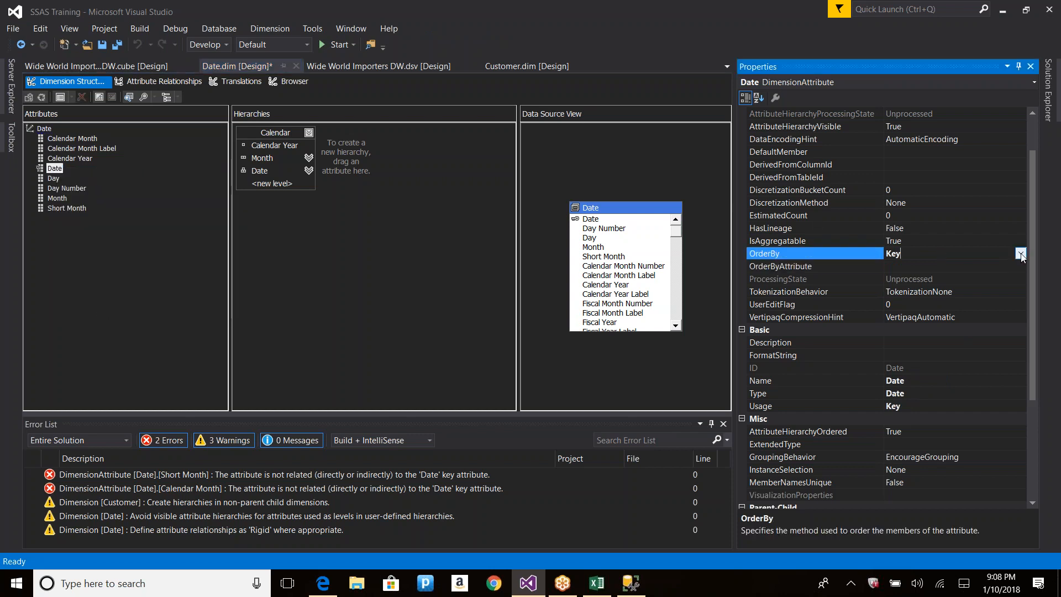
pyautogui.click(1021, 253)
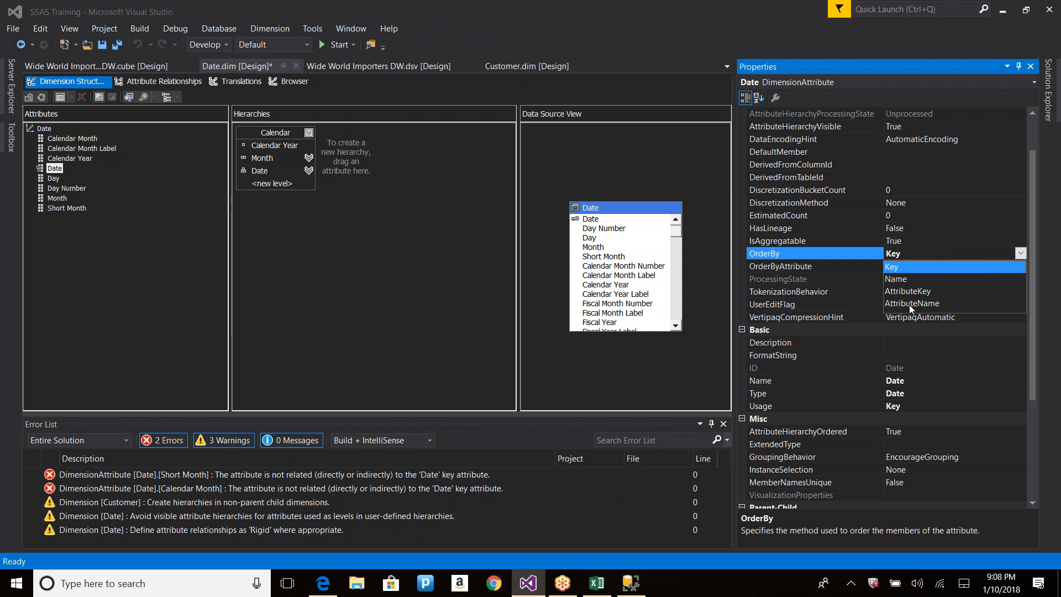
pyautogui.click(913, 293)
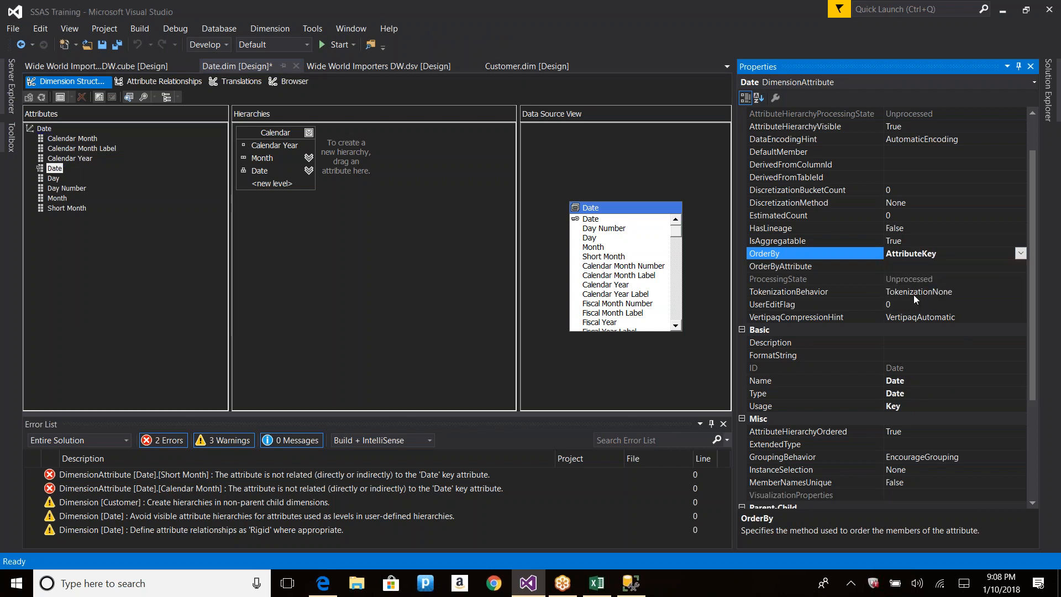
pyautogui.click(957, 267)
pyautogui.click(1022, 267)
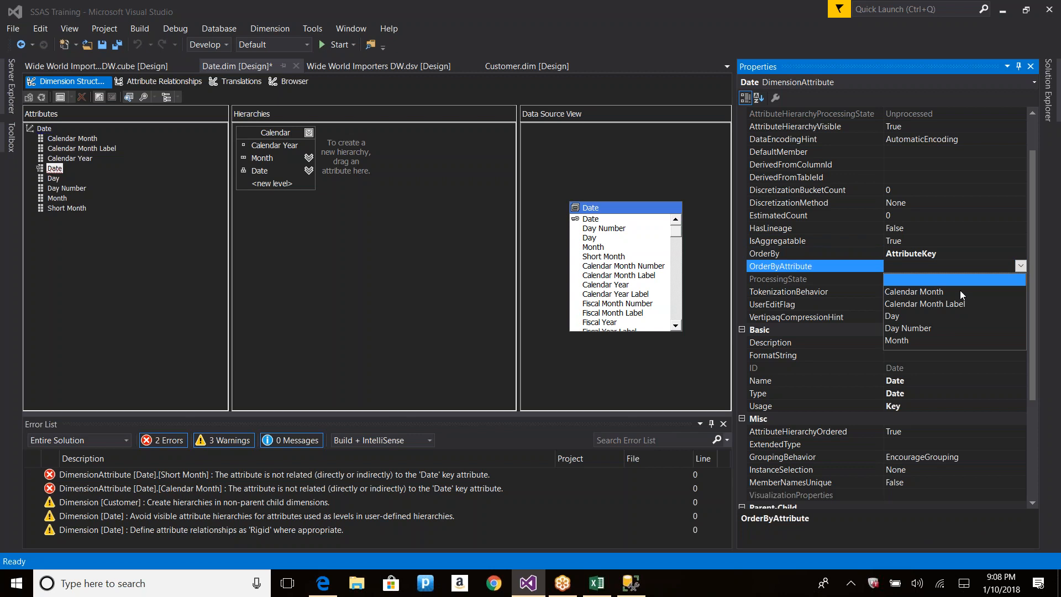
# Order the Date attribute by AttributeName, using Calendar Month as its OrderByAttribute.
pyautogui.click(1004, 253)
pyautogui.click(1020, 254)
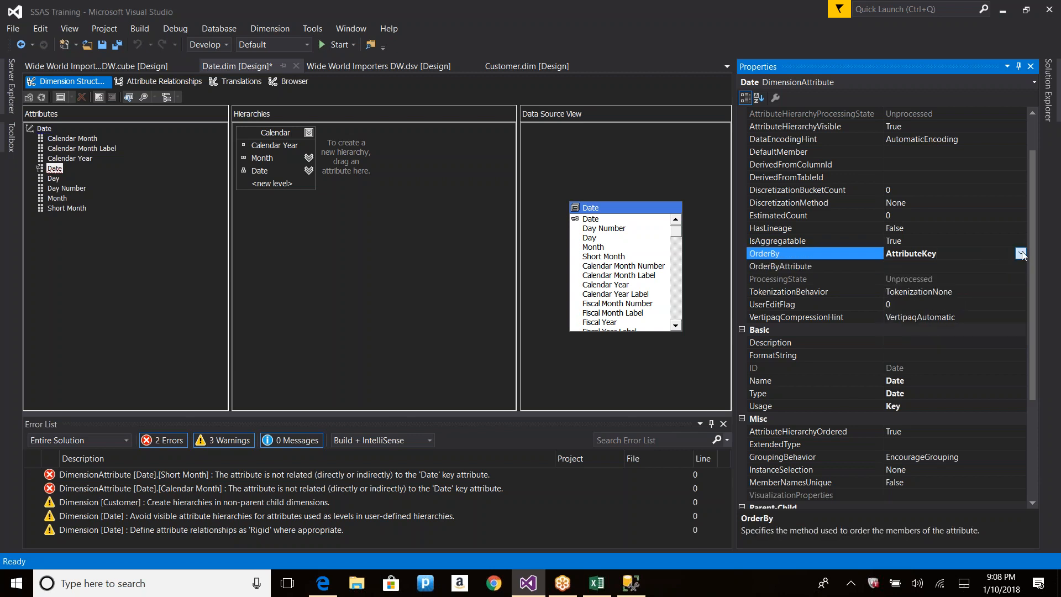
pyautogui.click(1021, 254)
pyautogui.click(935, 305)
pyautogui.click(989, 263)
pyautogui.click(1021, 266)
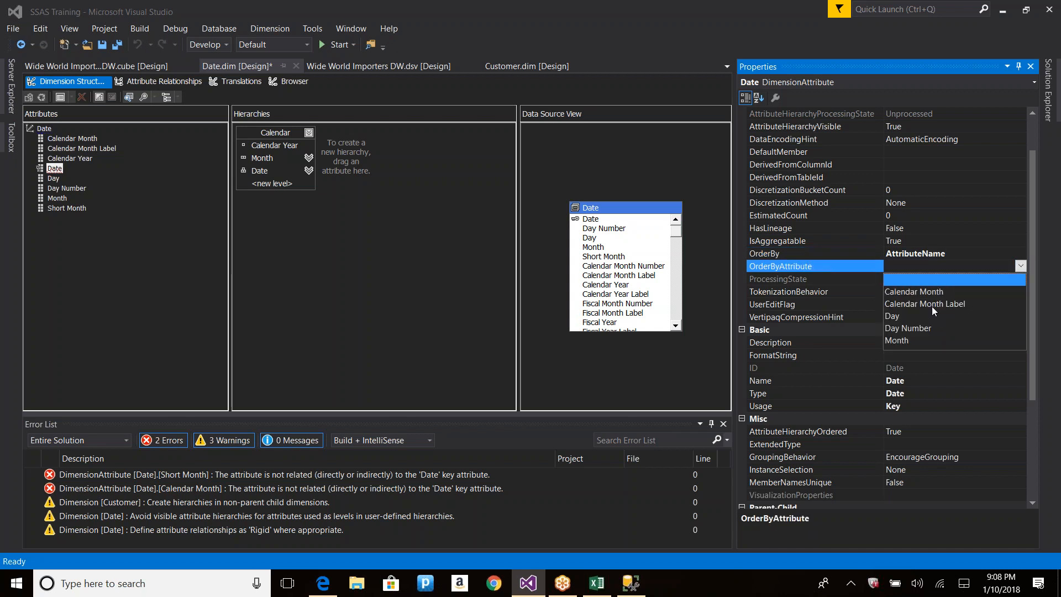
pyautogui.click(937, 293)
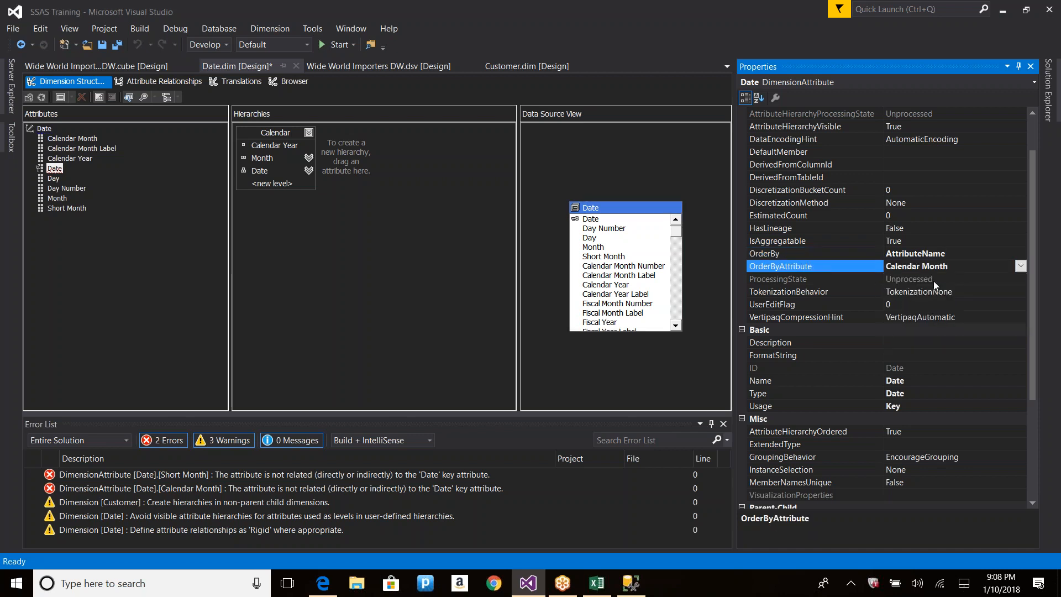
# Check which source column supplies the Calendar Month attribute's member names in its NameColumn property.
pyautogui.click(79, 139)
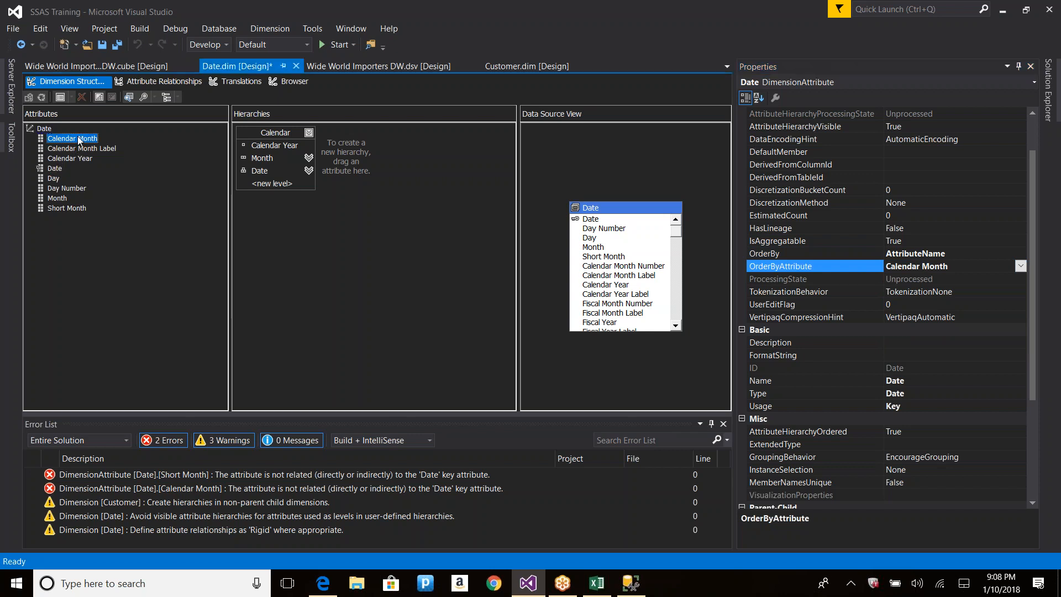
pyautogui.rightClick(72, 137)
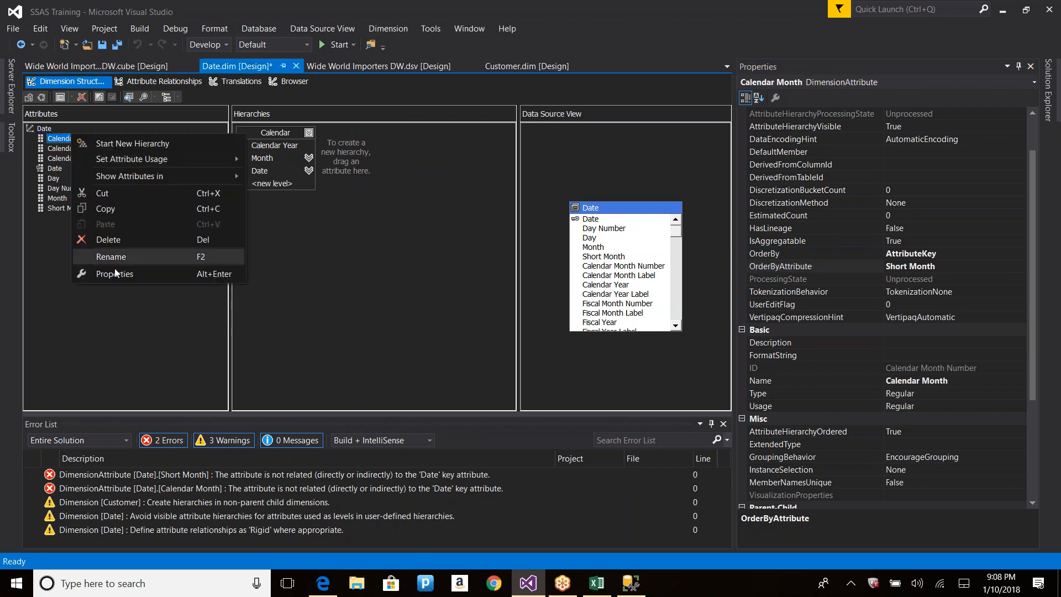
pyautogui.click(115, 273)
pyautogui.moveTo(1032, 228); pyautogui.dragTo(1045, 393)
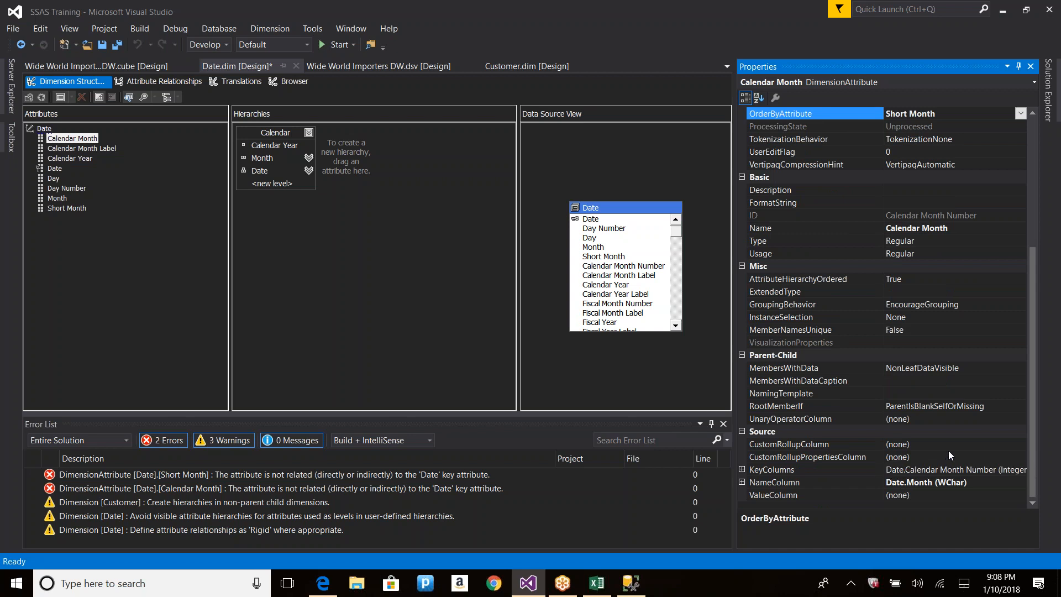
pyautogui.click(914, 484)
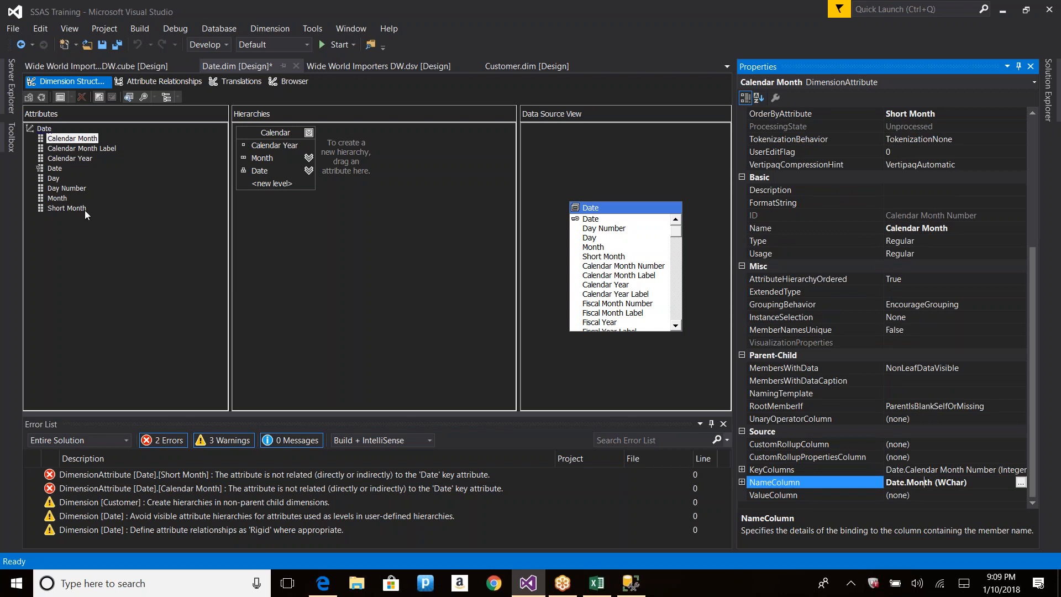
# Deploy the project and fully process the Date dimension, closing the processing windows once it has run.
pyautogui.rightClick(54, 168)
pyautogui.click(38, 99)
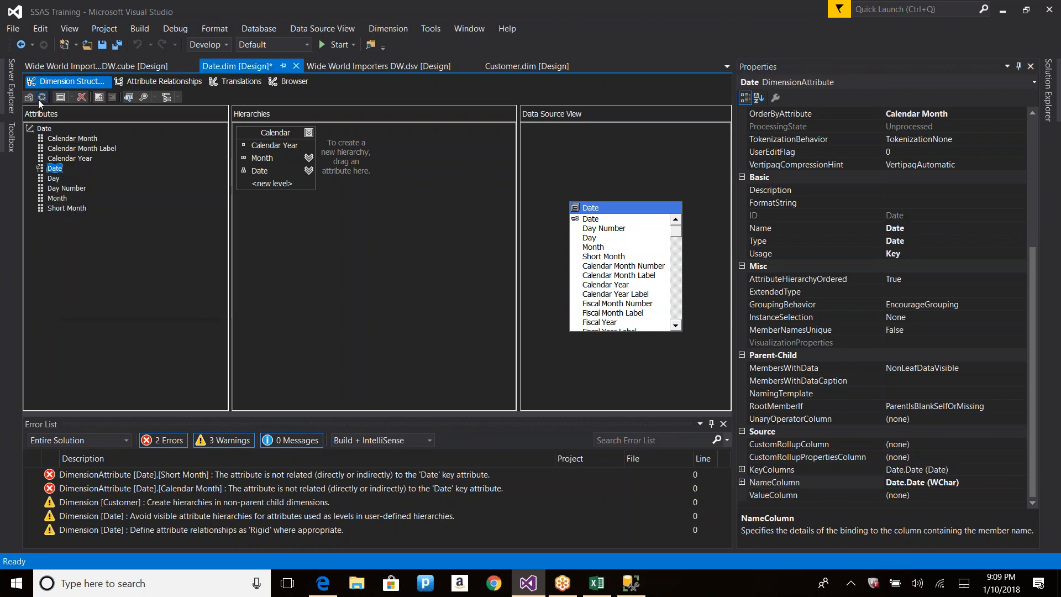
pyautogui.click(41, 97)
pyautogui.press('Return')
pyautogui.press('Return')
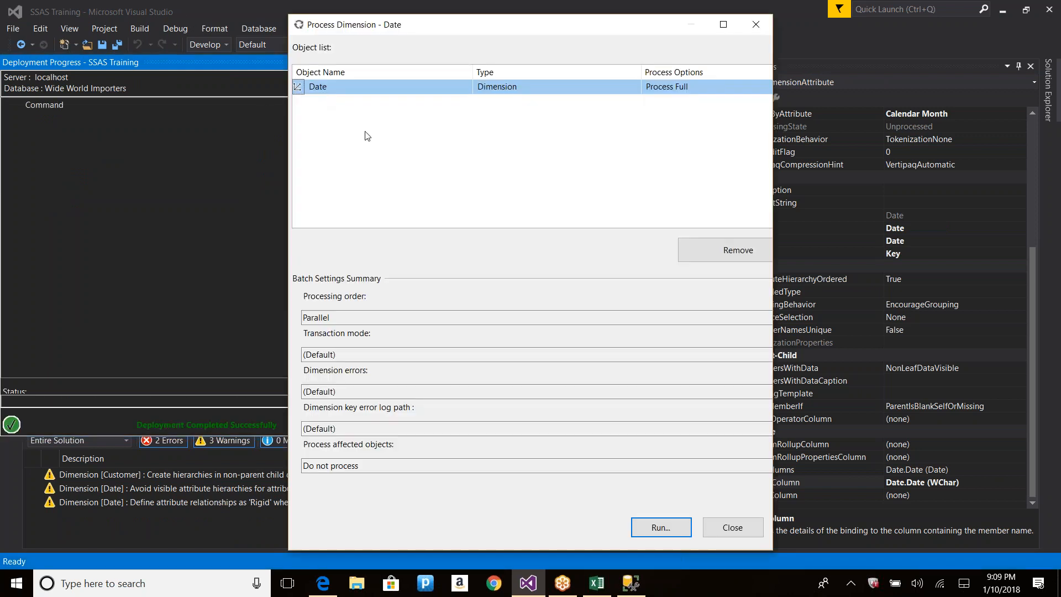
pyautogui.click(651, 527)
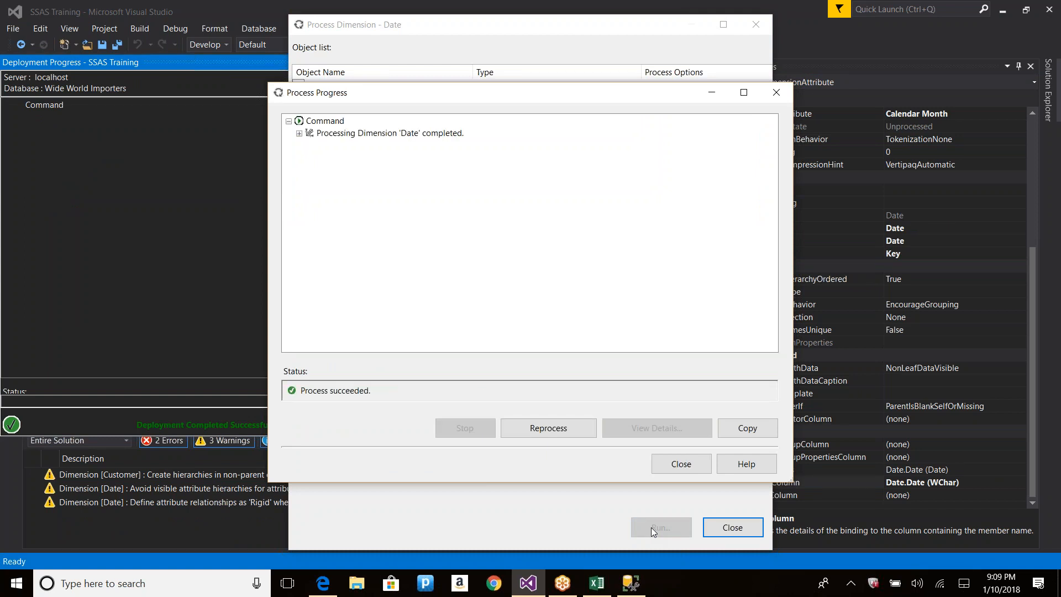
pyautogui.click(681, 463)
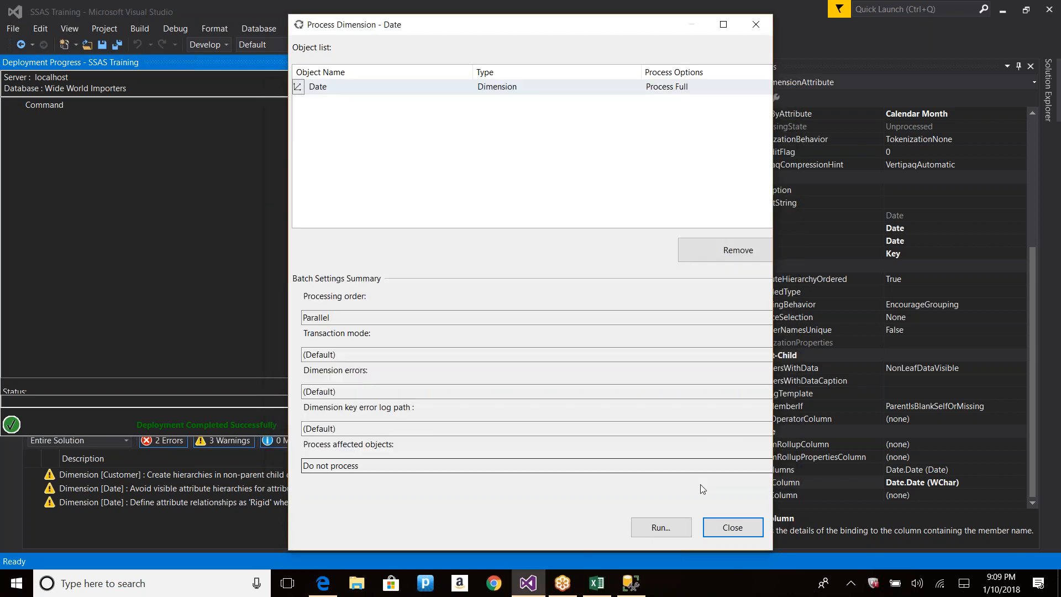
pyautogui.click(727, 528)
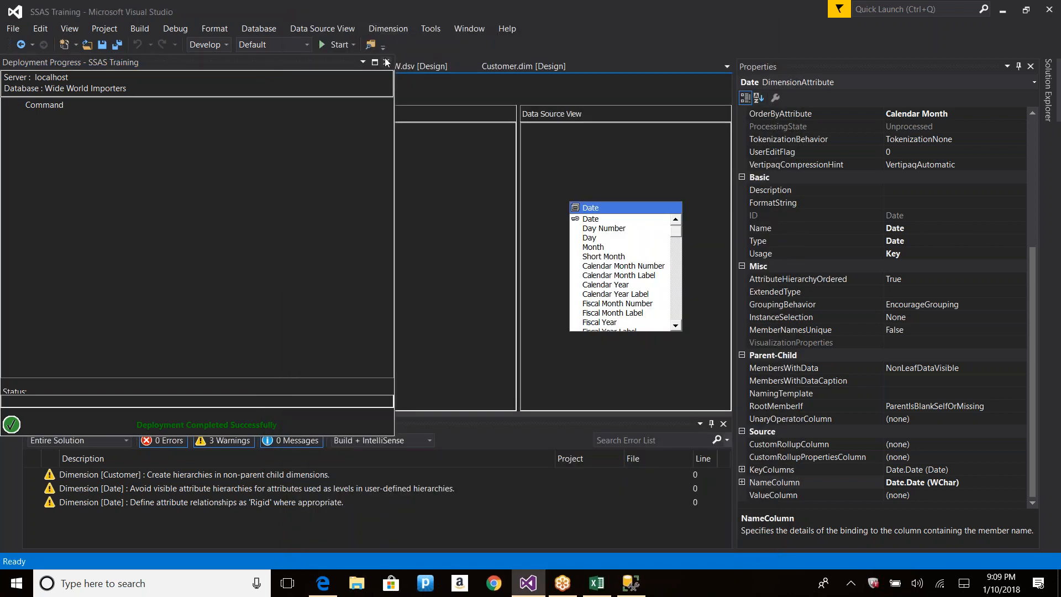
# Browse the Date attribute hierarchy of the dimension and reconnect to the reprocessed data.
pyautogui.click(301, 84)
pyautogui.click(222, 98)
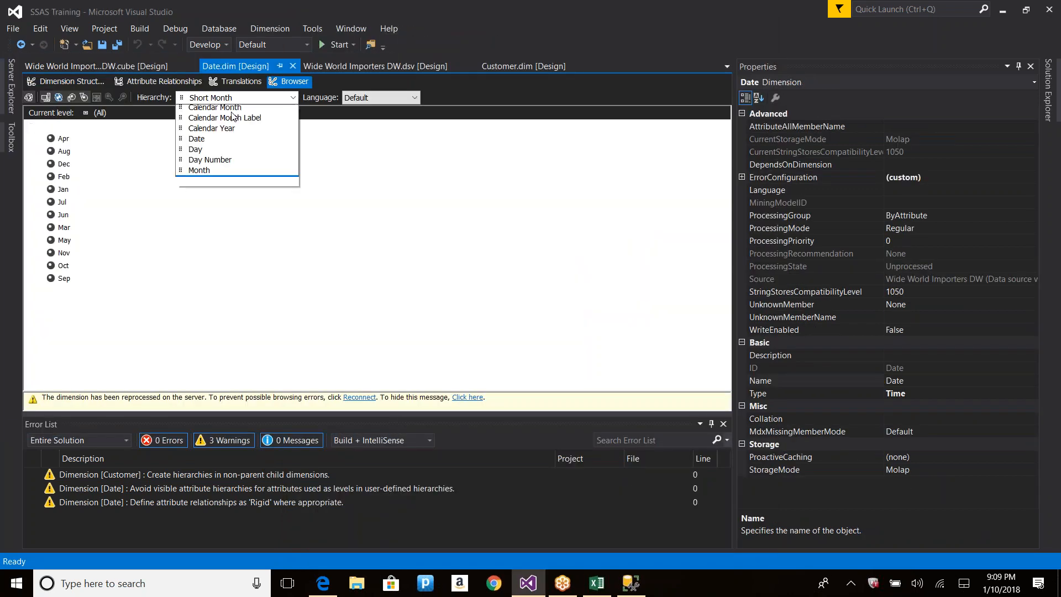
pyautogui.click(213, 154)
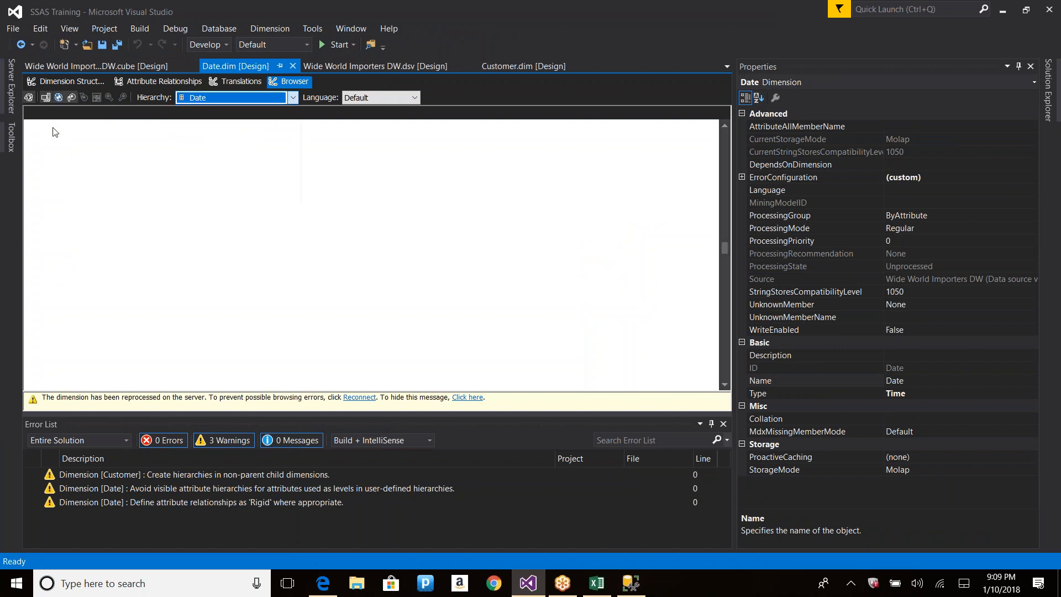
pyautogui.click(370, 397)
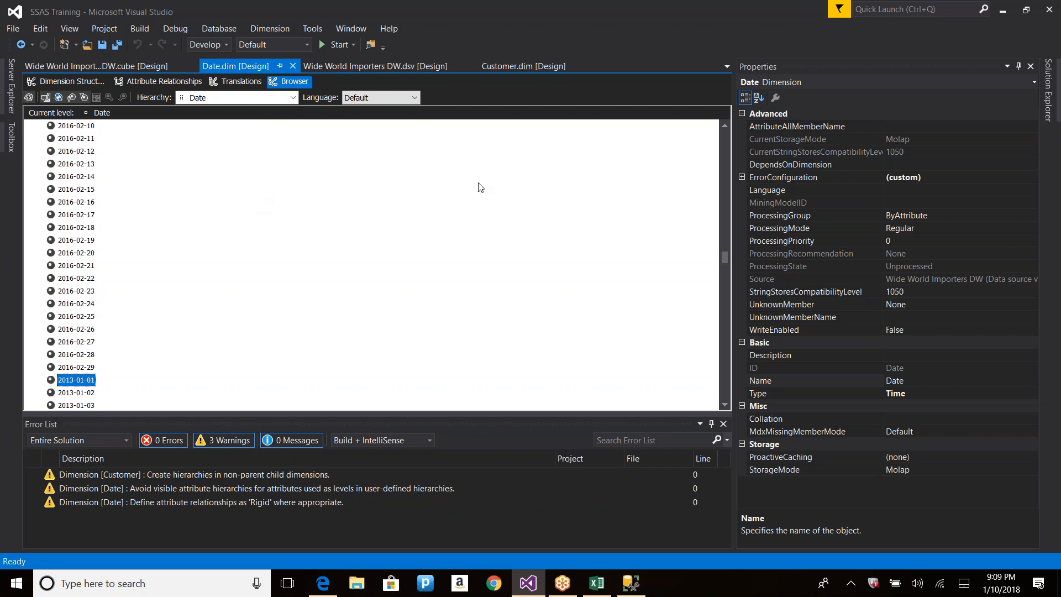
# Examine from the first member onward how the Date members are sequenced by month name and across years.
pyautogui.moveTo(726, 260); pyautogui.dragTo(725, 136)
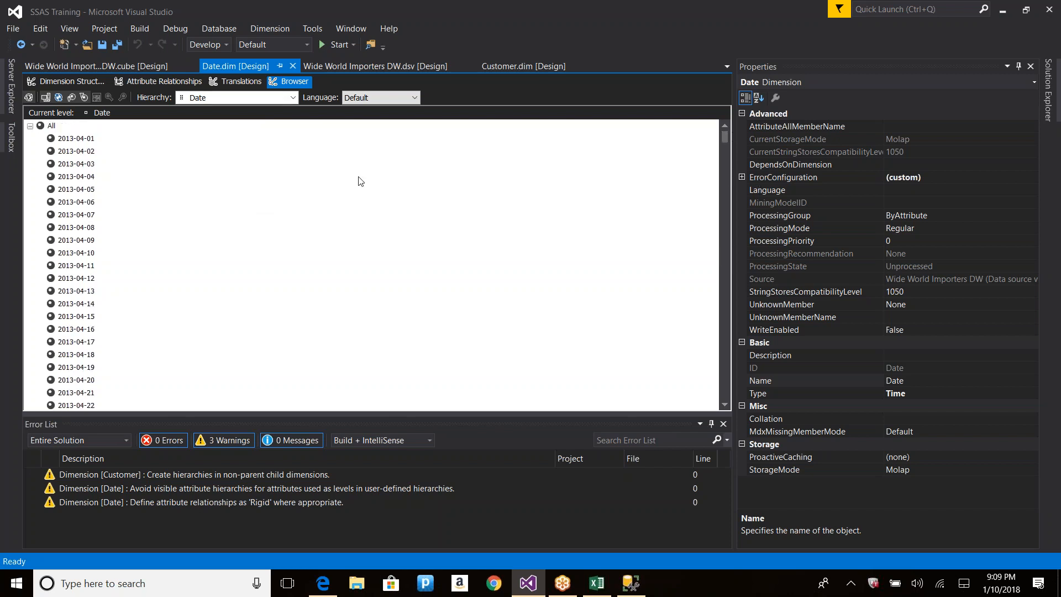
pyautogui.click(66, 144)
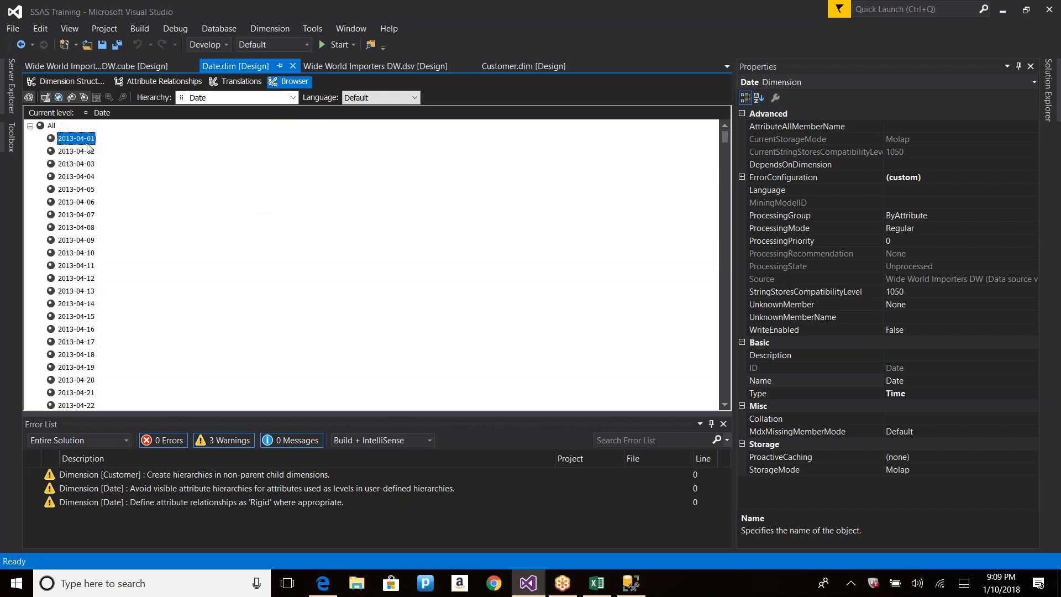
pyautogui.scroll(-15, 83, 202)
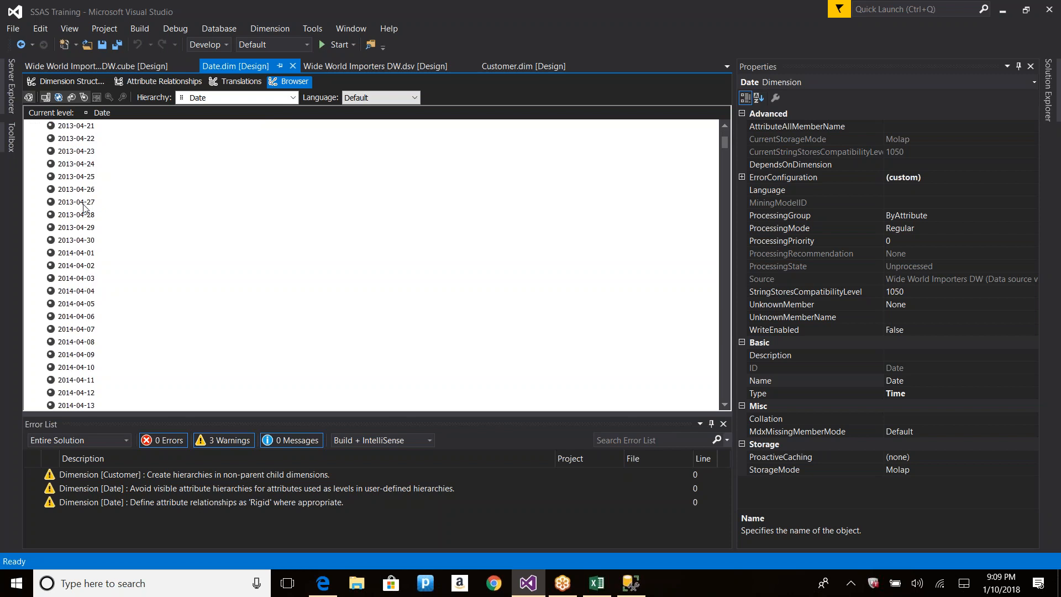
pyautogui.scroll(-14, 83, 207)
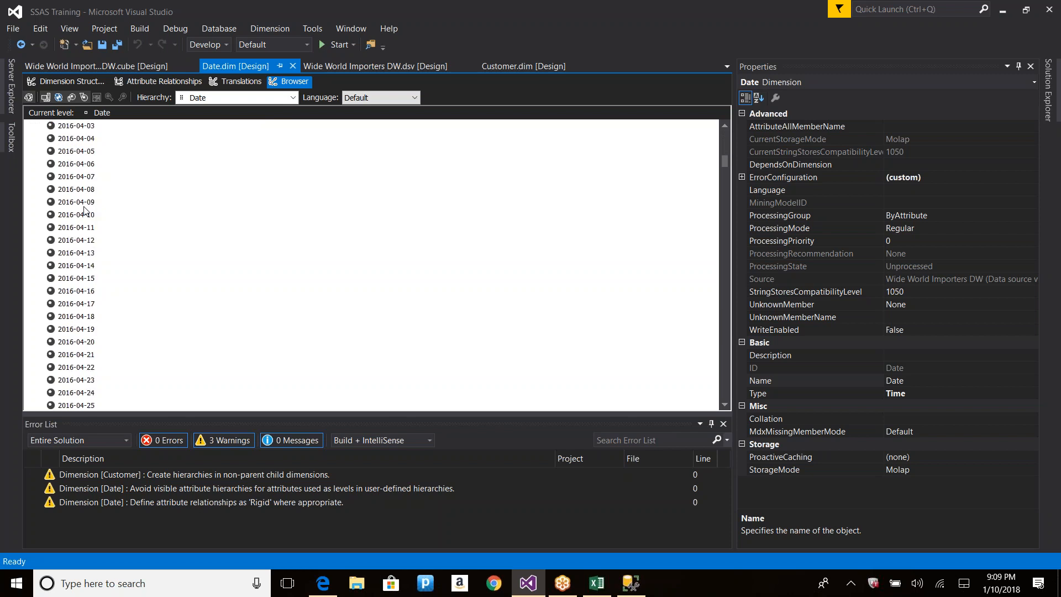
pyautogui.scroll(-9, 84, 210)
pyautogui.click(77, 253)
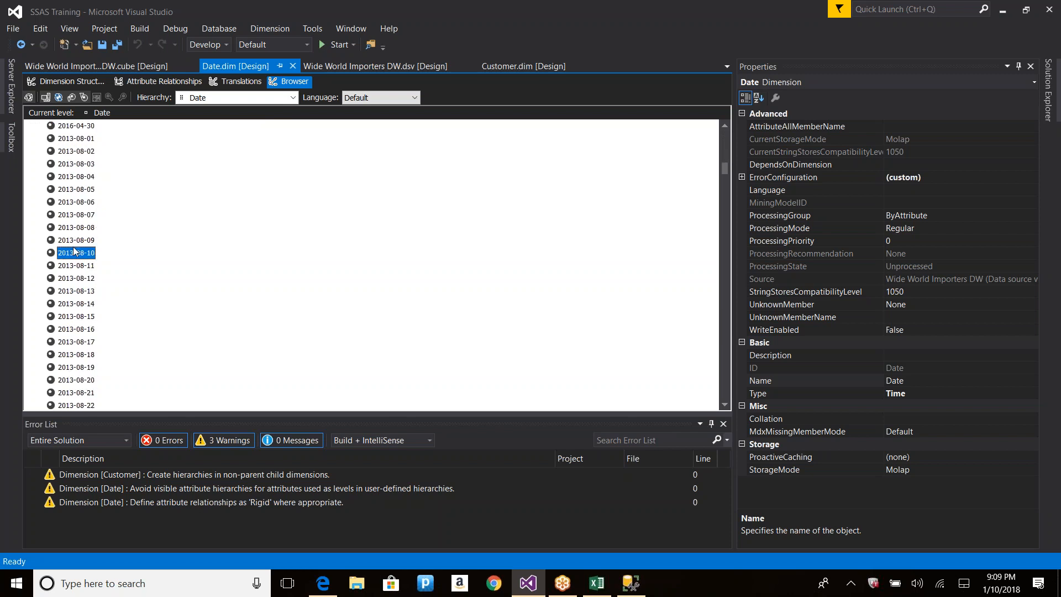
pyautogui.scroll(-4, 102, 260)
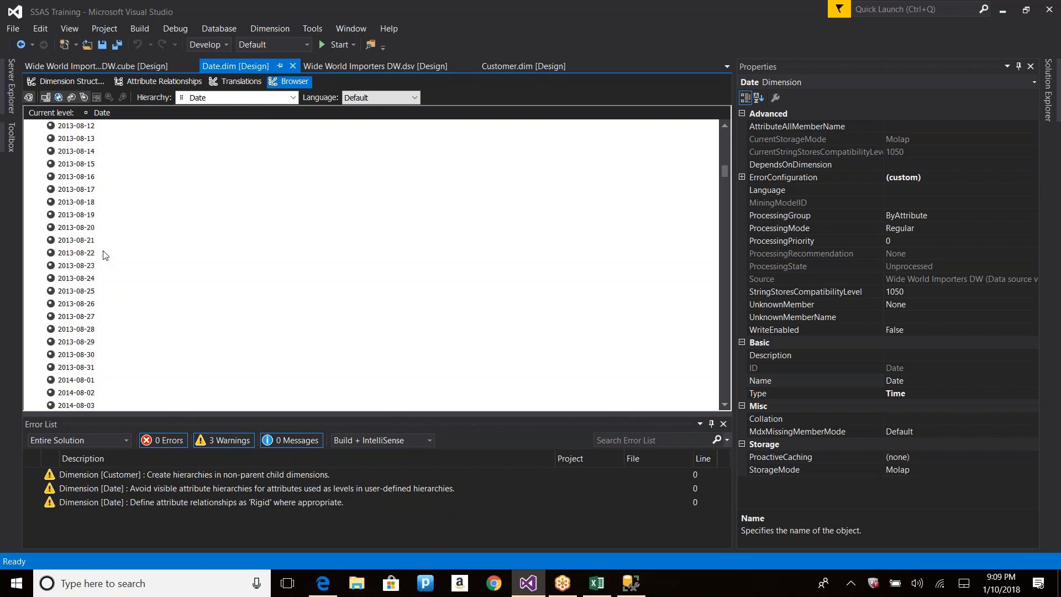